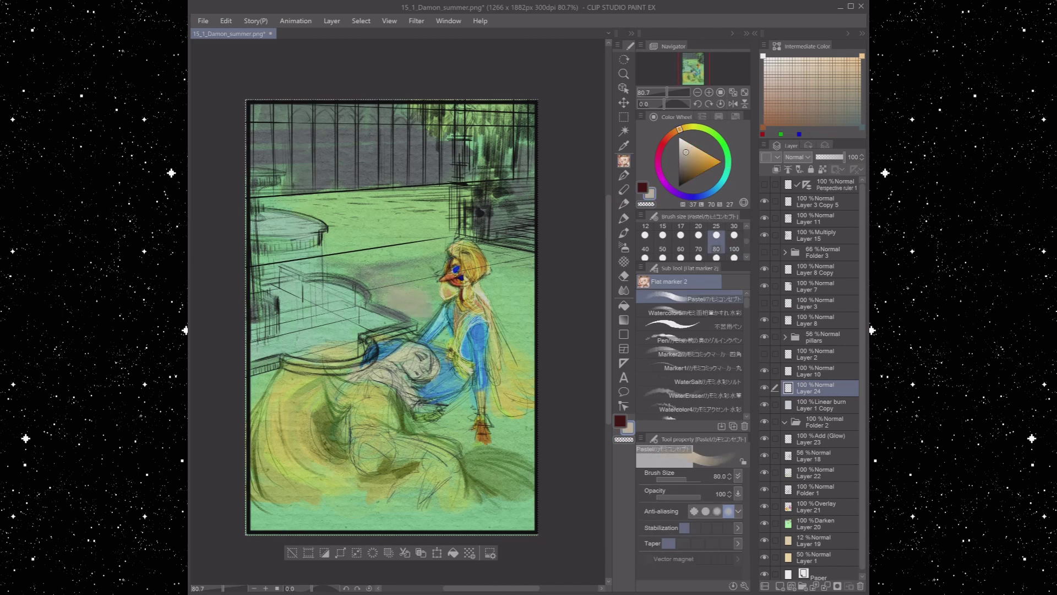
Reduce the pastel brush size to 10 and add a new layer above the existing sketch layers
key(bracketleft)
key(bracketleft)
key(bracketleft)
key(bracketleft)
key(bracketleft)
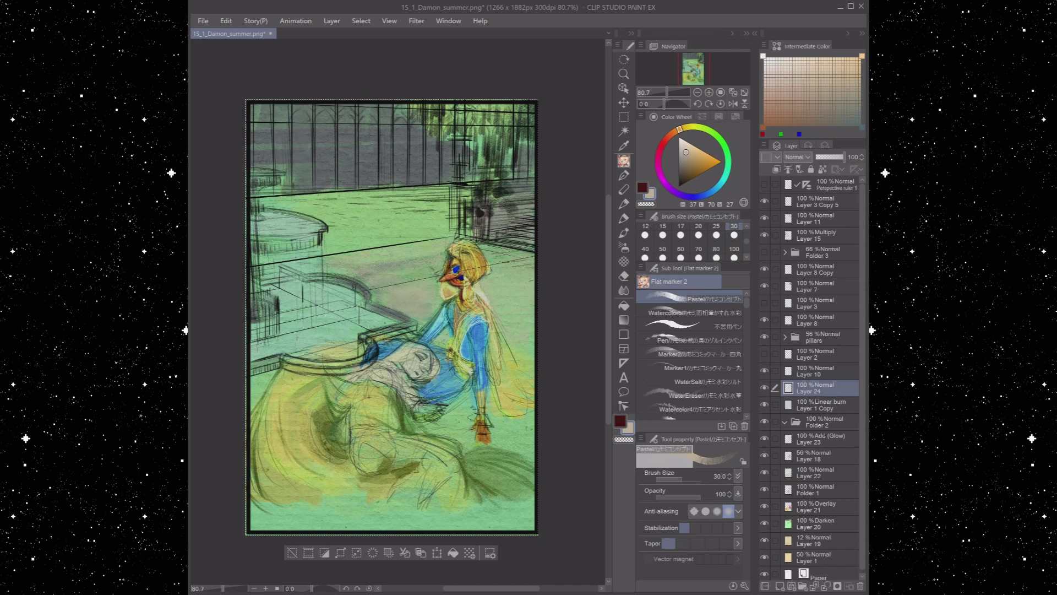
key(bracketleft)
key(bracketleft)
key(bracketleft)
key(bracketleft)
key(bracketleft)
key(bracketleft)
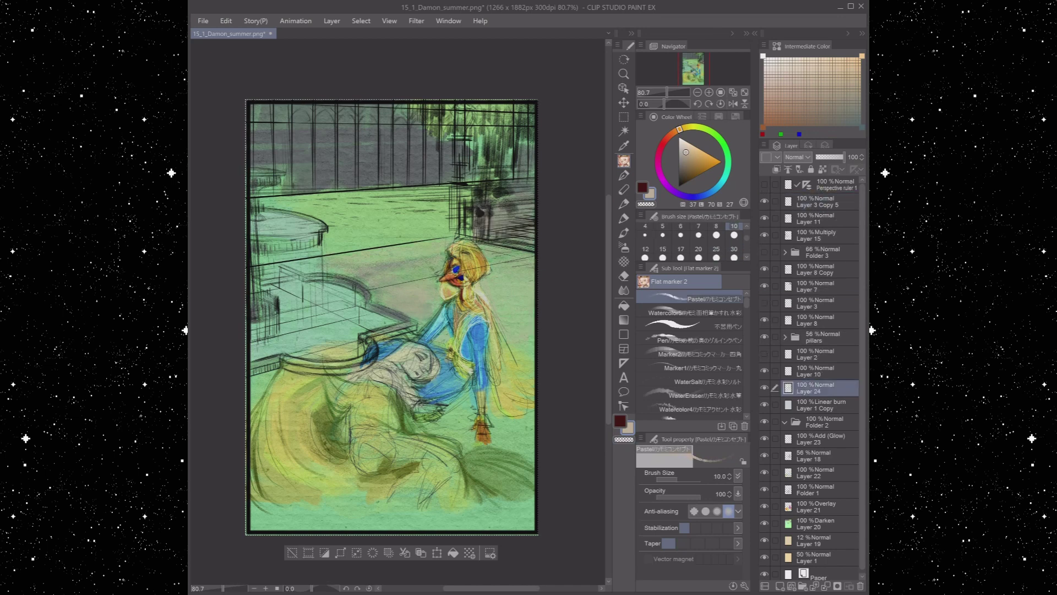
key(ctrl+shift+n)
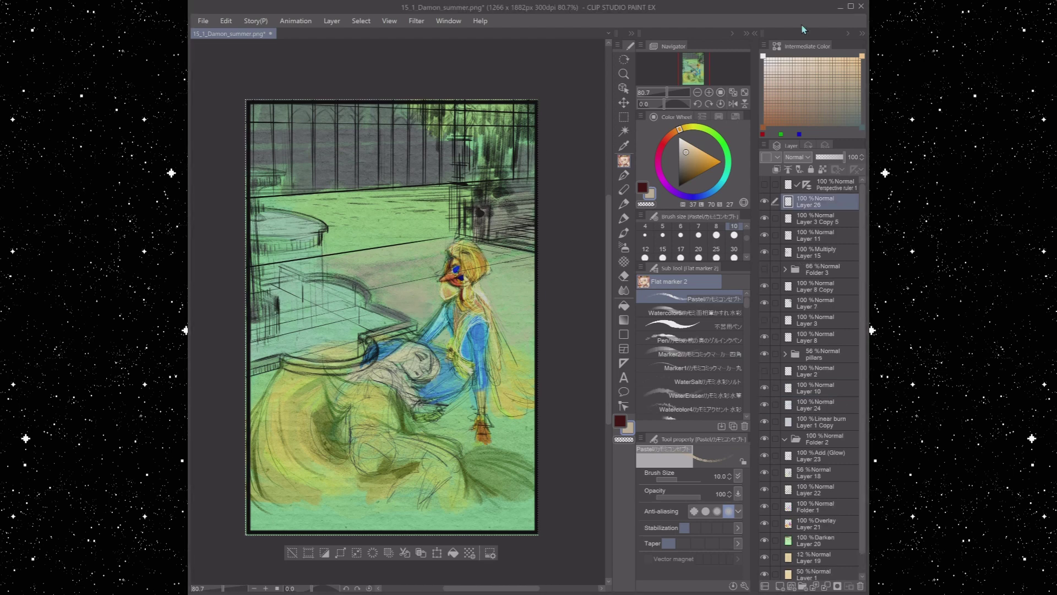
Paint the fountain's rims and water on the new layer with teal and blue tones sampled from the picture
alt+click(321, 235)
alt+click(366, 292)
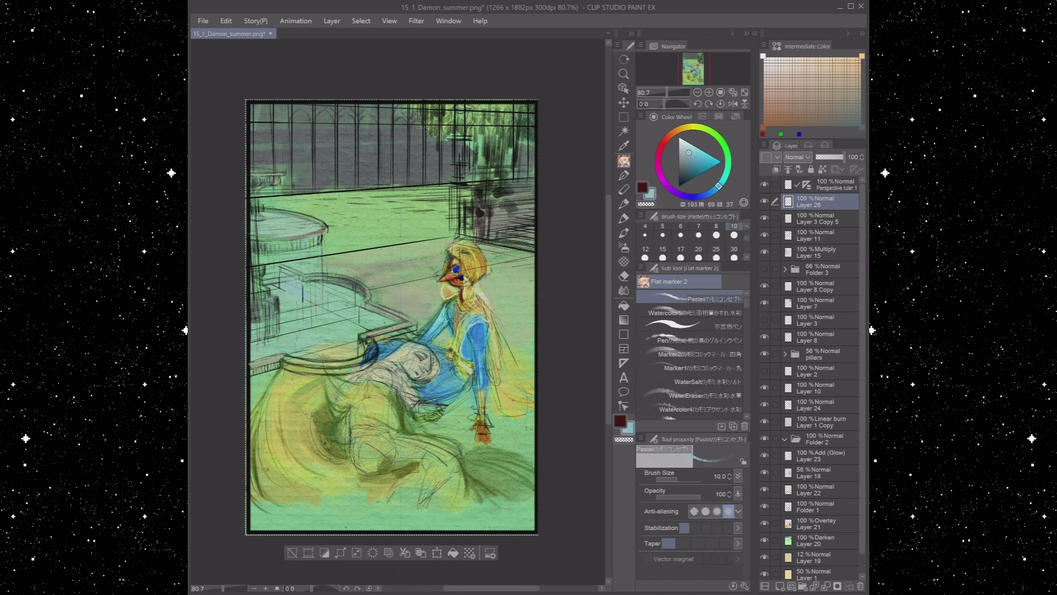
click(764, 185)
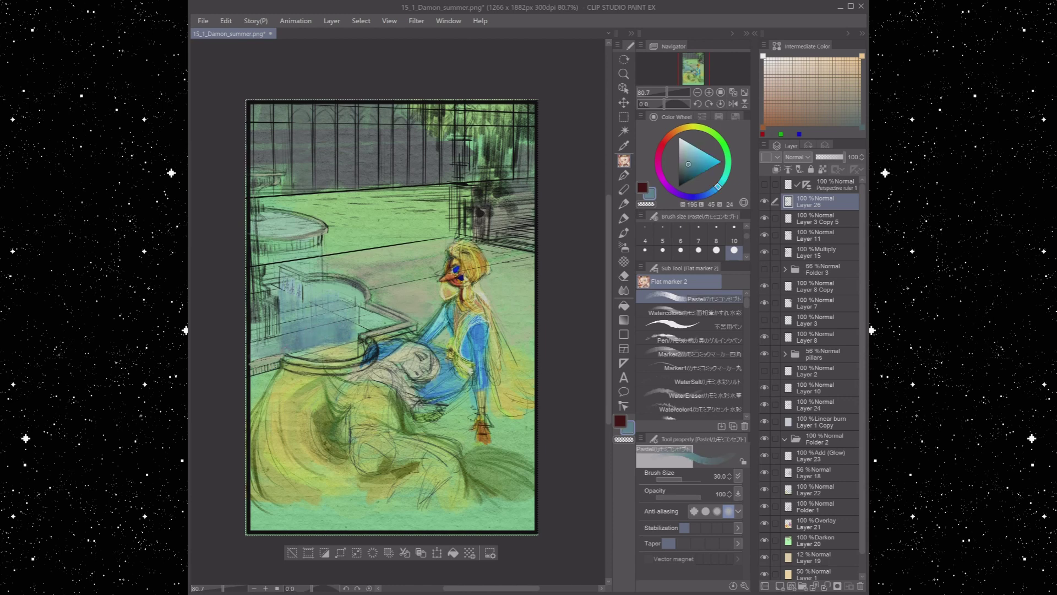
alt+click(289, 348)
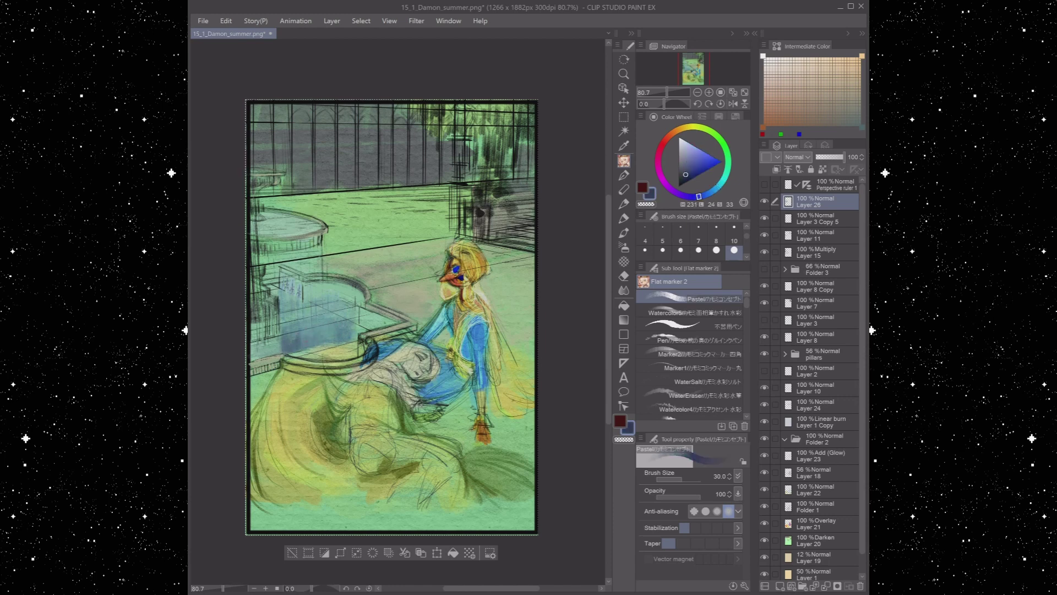
drag(315, 340, 359, 339)
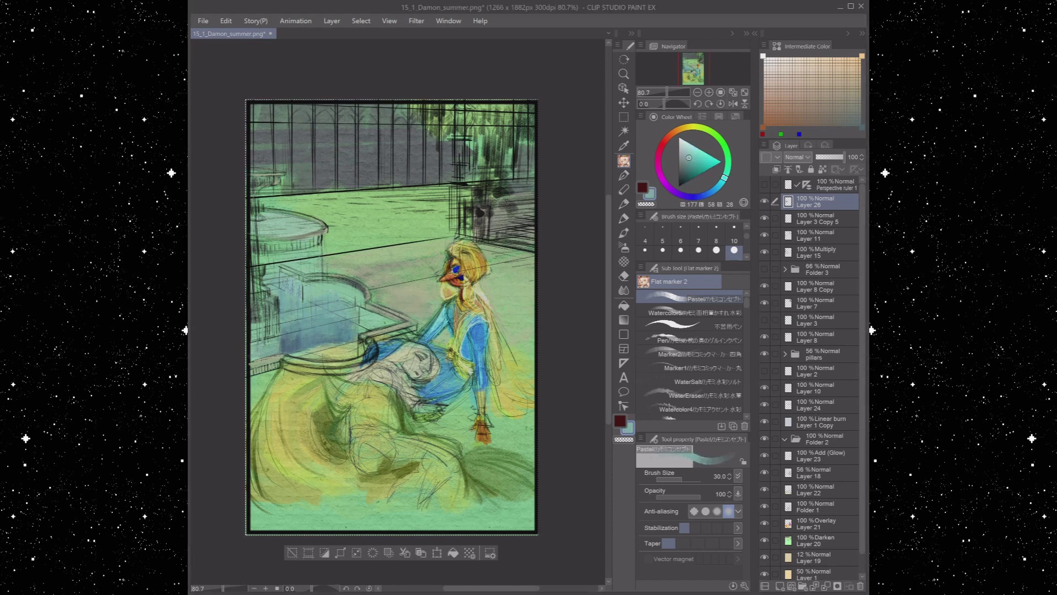
On another new layer, sketch circles for a foreground figure's head and hand in black with the G-pen at size 8
key(p)
key(ctrl+shift+n)
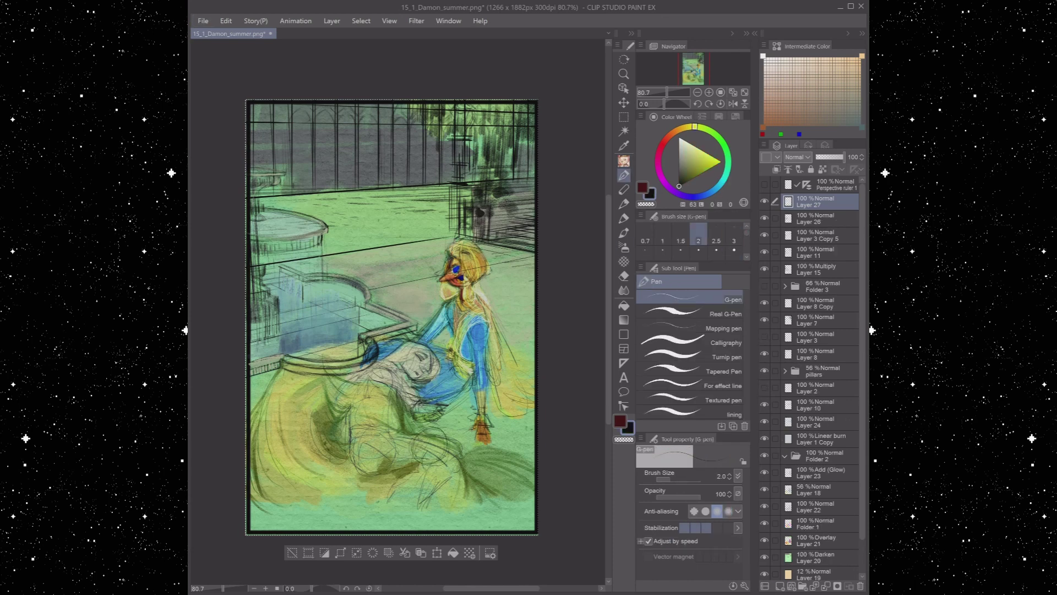
drag(443, 435, 435, 464)
click(716, 249)
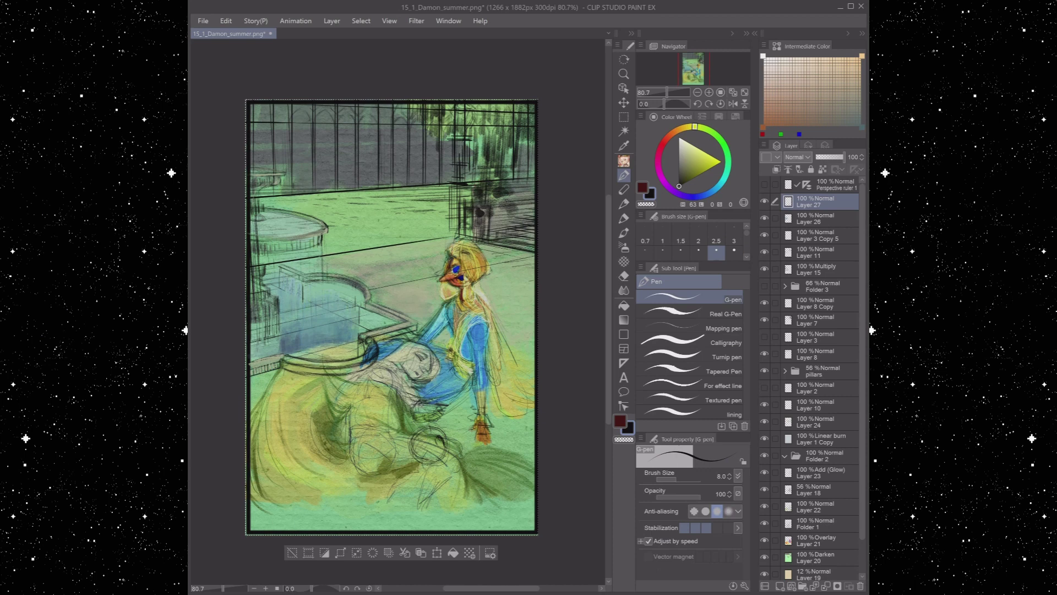
mouse_move(420, 433)
mouse_down()
mouse_move(409, 460)
mouse_move(424, 462)
mouse_move(379, 450)
mouse_up()
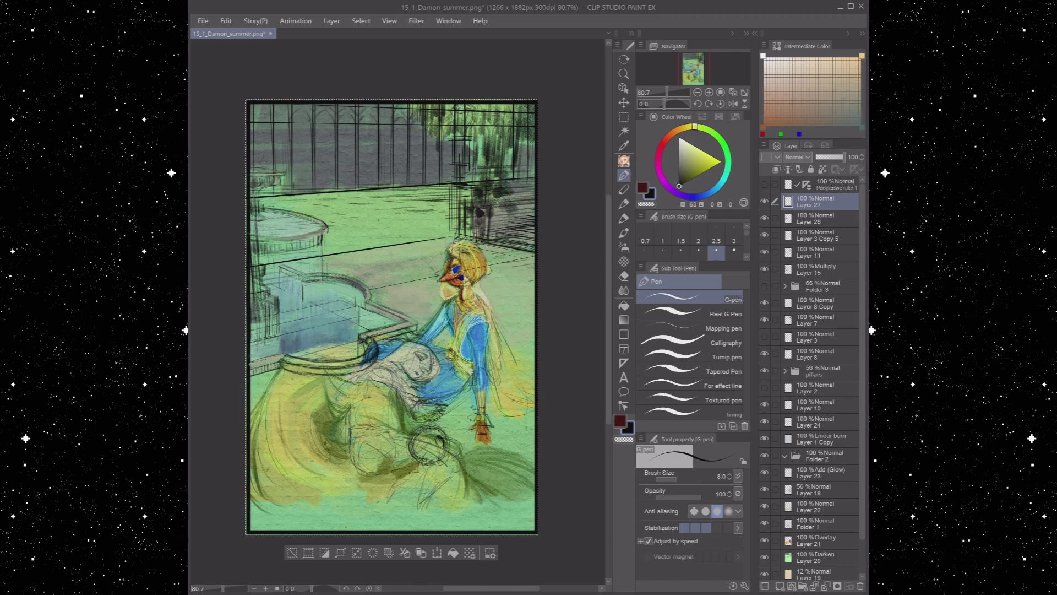
key(x)
mouse_move(477, 428)
mouse_down()
mouse_move(469, 445)
mouse_move(490, 431)
mouse_move(468, 441)
mouse_move(491, 441)
mouse_move(460, 451)
mouse_up()
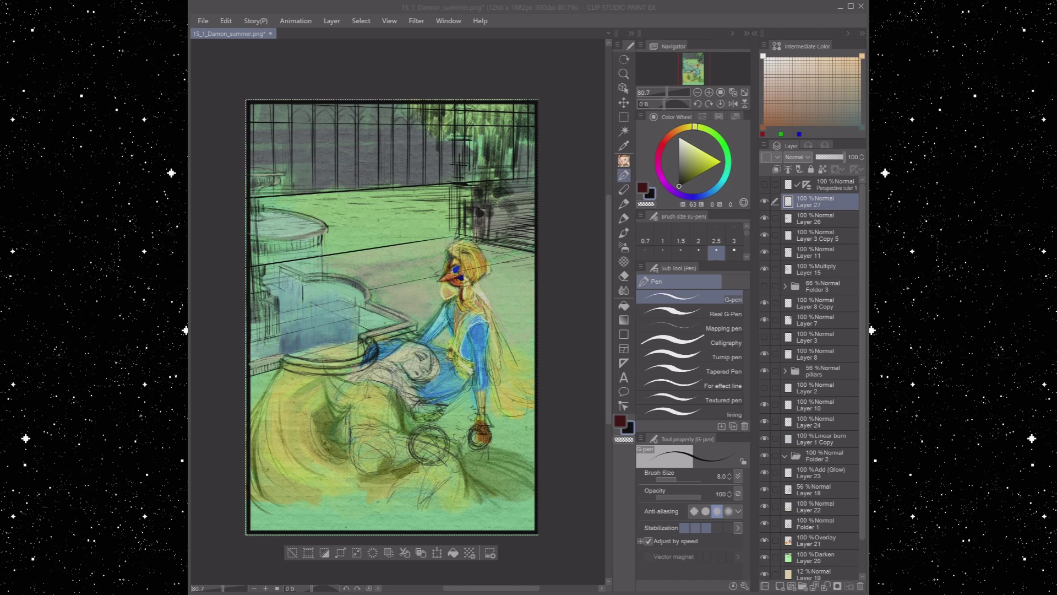
key(alt+Tab)
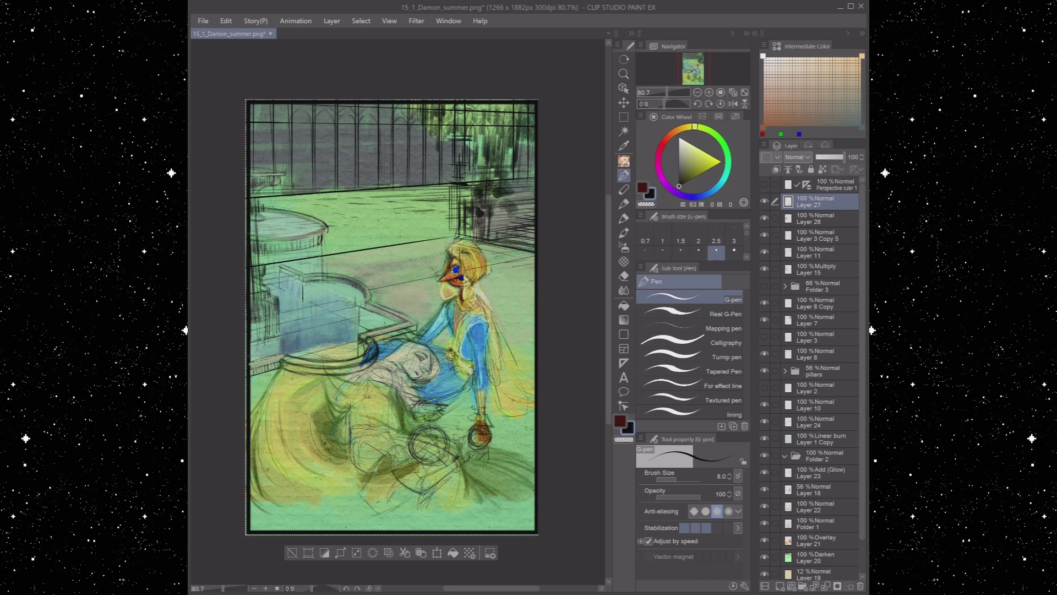
Rough in the reclining figure's arm, torso and lower body diagonally toward the picture's bottom edge
drag(479, 452, 446, 480)
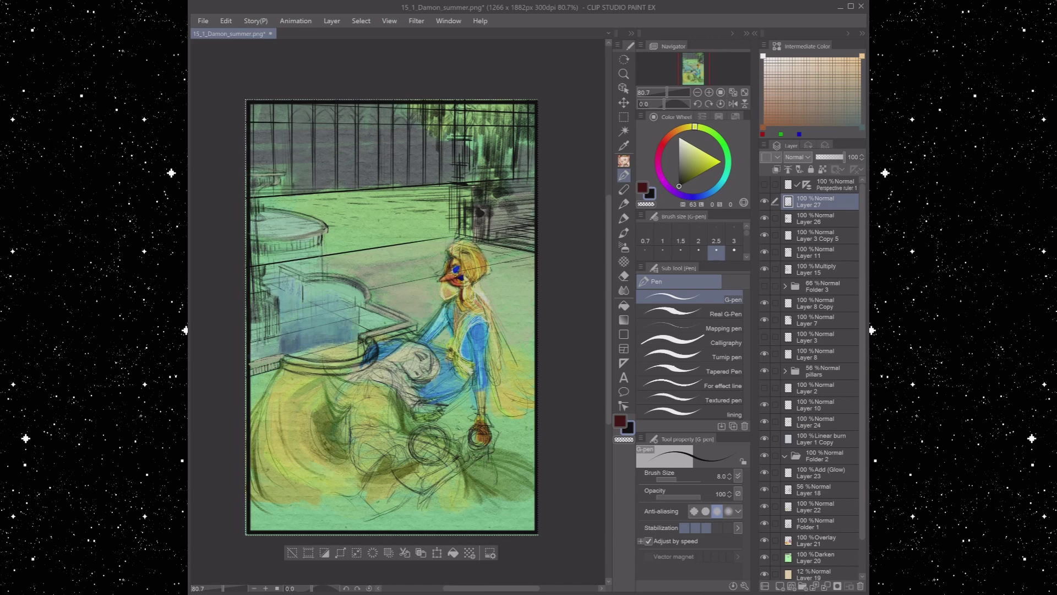
mouse_move(362, 504)
mouse_down()
mouse_move(325, 519)
mouse_move(416, 496)
mouse_move(380, 510)
mouse_move(357, 483)
mouse_up()
mouse_move(391, 523)
mouse_down()
mouse_move(309, 493)
mouse_move(302, 528)
mouse_move(266, 530)
mouse_up()
drag(378, 521, 368, 529)
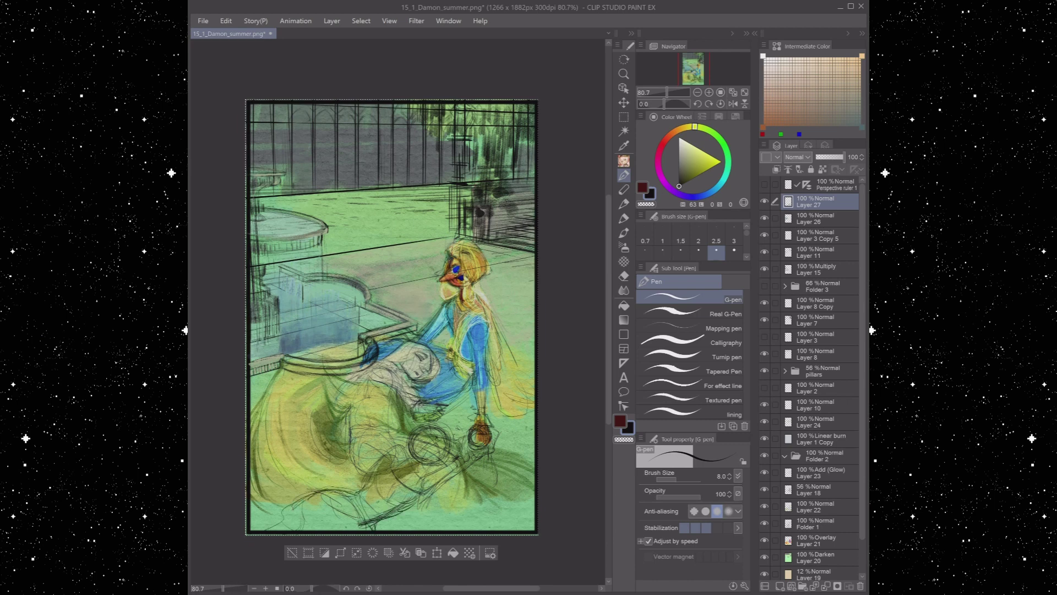
drag(419, 503, 408, 514)
drag(417, 516, 386, 529)
mouse_move(460, 474)
mouse_down()
mouse_move(447, 522)
mouse_move(387, 530)
mouse_up()
mouse_move(430, 488)
mouse_down()
mouse_move(412, 506)
mouse_move(435, 529)
mouse_up()
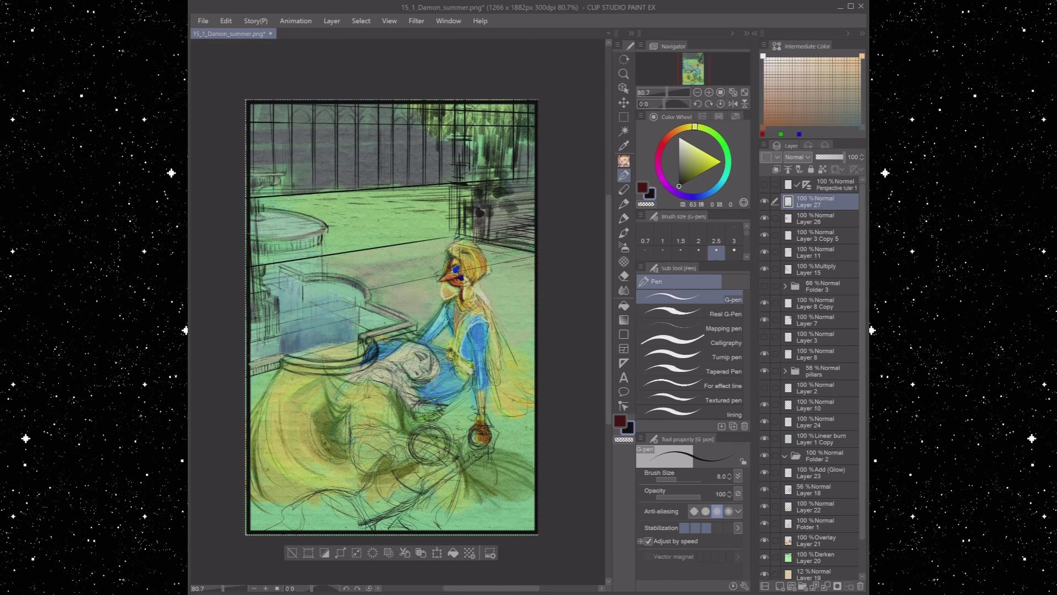
Build up the reclining figure's torso, arm and hand with more strokes, and extend the legs toward the picture's lower-left corner
drag(464, 479, 436, 486)
drag(422, 491, 371, 517)
mouse_move(473, 479)
mouse_down()
mouse_move(433, 489)
mouse_move(443, 498)
mouse_up()
drag(481, 460, 475, 471)
drag(477, 466, 466, 477)
drag(480, 485, 398, 527)
drag(385, 477, 349, 495)
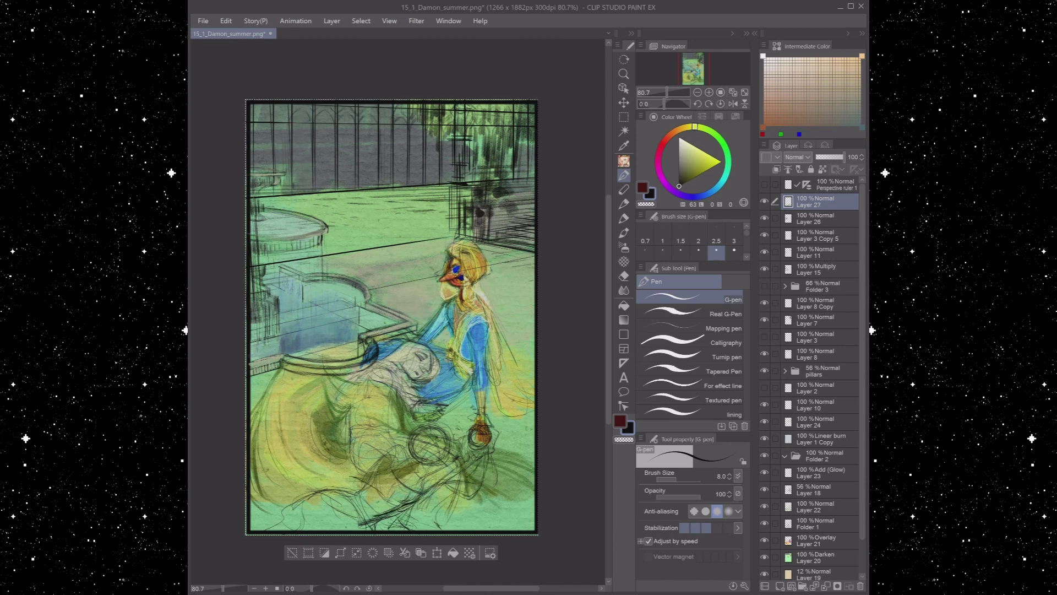
mouse_move(446, 423)
mouse_down()
mouse_move(423, 428)
mouse_move(463, 462)
mouse_move(475, 454)
mouse_up()
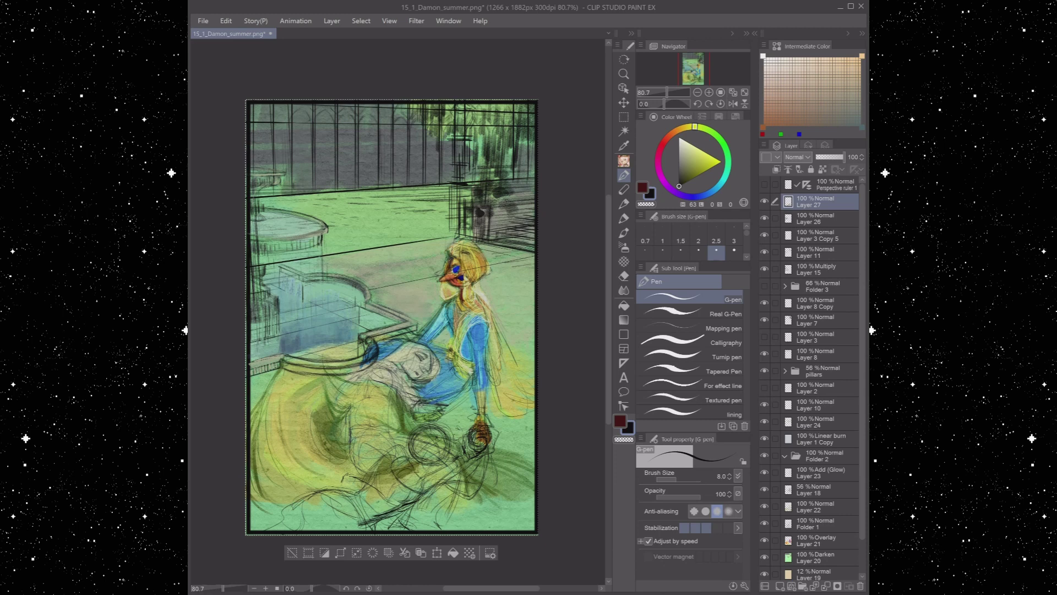
mouse_move(297, 523)
mouse_down()
mouse_move(353, 517)
mouse_move(287, 522)
mouse_up()
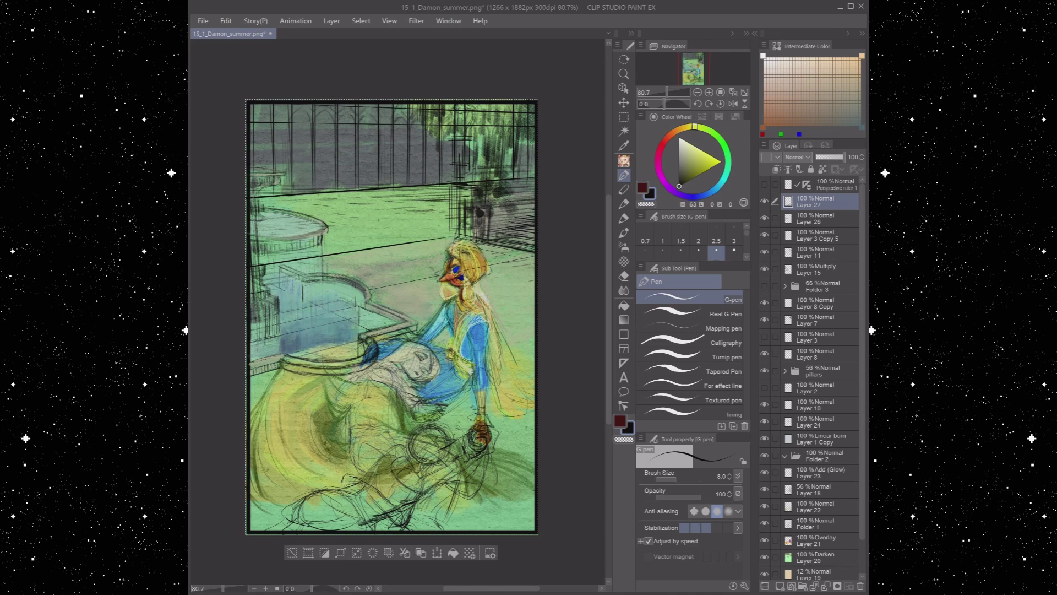
mouse_move(291, 471)
mouse_down()
mouse_move(307, 464)
mouse_move(338, 501)
mouse_up()
key(ctrl+z)
key(ctrl+z)
key(ctrl+z)
Sketch a small raised foot above the reclining figure's legs and rework the head, shoulder and torso lines
drag(309, 464, 314, 484)
mouse_move(294, 478)
mouse_down()
mouse_move(316, 490)
mouse_move(310, 456)
mouse_up()
drag(408, 442, 438, 430)
drag(420, 465, 425, 479)
drag(411, 495, 437, 490)
mouse_move(390, 449)
mouse_down()
mouse_move(372, 481)
mouse_move(398, 509)
mouse_up()
mouse_move(421, 423)
mouse_down()
mouse_move(449, 459)
mouse_move(407, 436)
mouse_move(379, 455)
mouse_up()
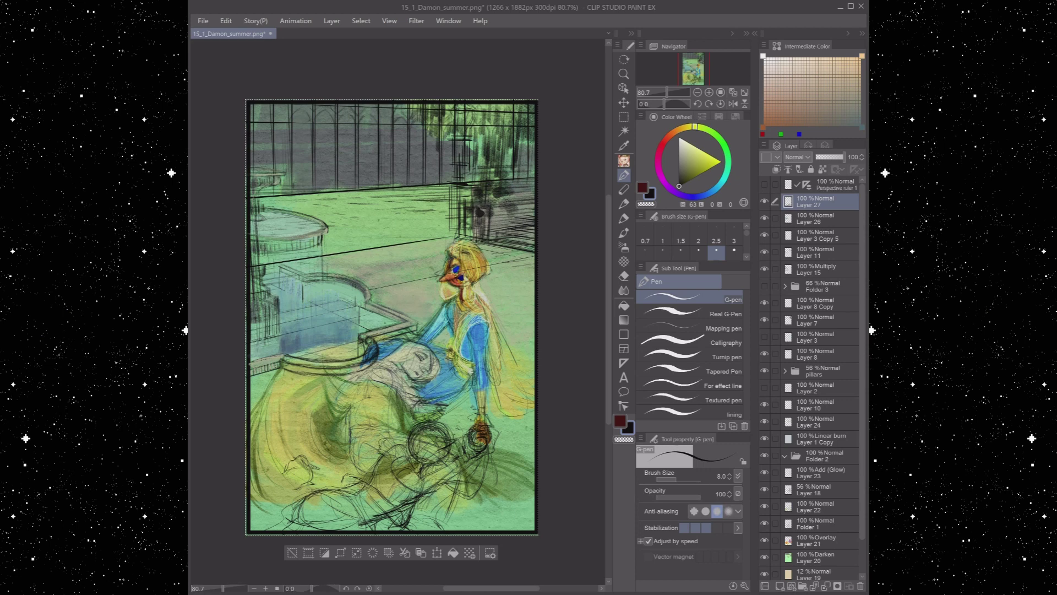
Reinforce the reclining figure's outstretched arm, waist and hip contours with darker overlapping strokes
mouse_move(464, 447)
mouse_down()
mouse_move(452, 457)
mouse_move(426, 435)
mouse_up()
mouse_move(457, 468)
mouse_down()
mouse_move(430, 488)
mouse_move(374, 495)
mouse_move(395, 502)
mouse_up()
drag(376, 470, 370, 484)
drag(463, 442, 440, 452)
drag(387, 517, 361, 521)
drag(369, 513, 357, 531)
drag(368, 488, 298, 527)
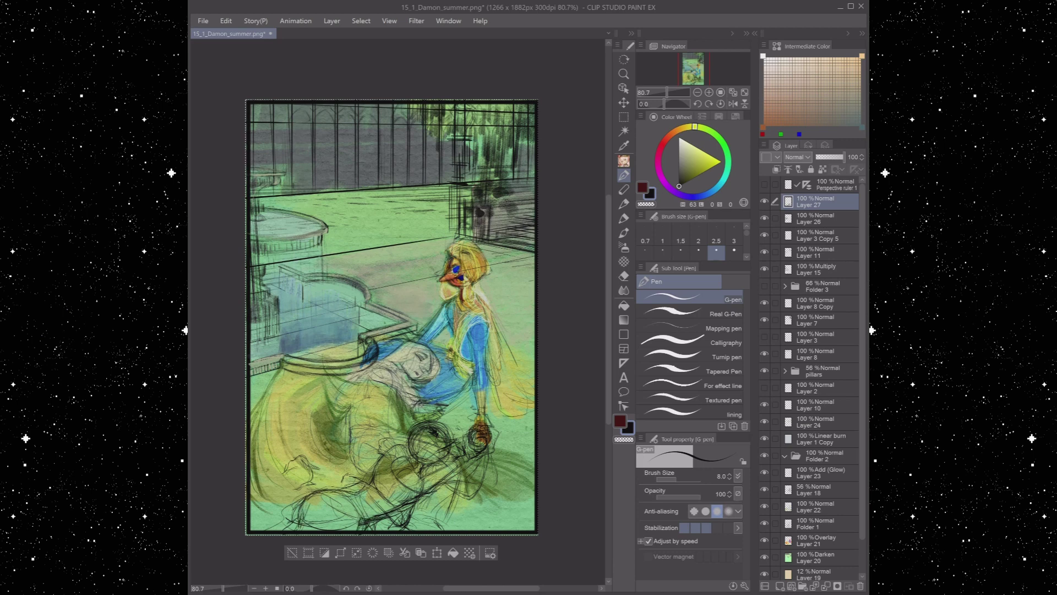
Sketch the seated figure's supporting forearm and the hand resting on the ground
mouse_move(479, 399)
mouse_down()
mouse_move(472, 428)
mouse_move(489, 455)
mouse_up()
mouse_move(481, 379)
mouse_down()
mouse_move(470, 400)
mouse_move(479, 424)
mouse_up()
drag(475, 430, 462, 454)
Sketch a large rounded shape in the picture's lower-right corner, beside the two figures' hands, with looping strokes
drag(520, 434, 491, 439)
mouse_move(530, 485)
mouse_down()
mouse_move(474, 500)
mouse_move(474, 511)
mouse_up()
drag(512, 478, 457, 508)
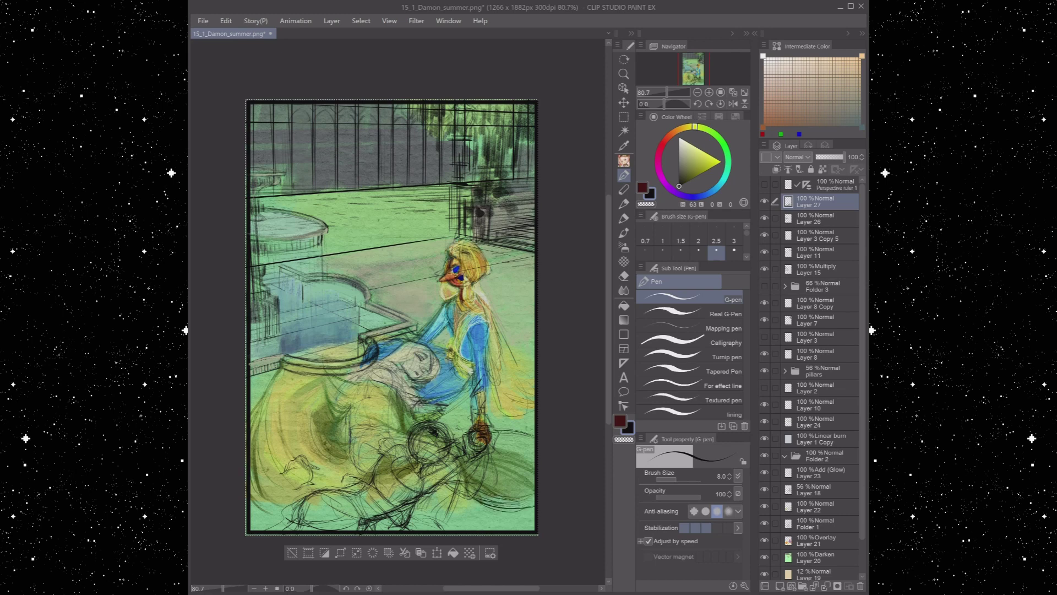
drag(529, 444, 489, 473)
mouse_move(530, 460)
mouse_down()
mouse_move(479, 486)
mouse_move(515, 501)
mouse_up()
drag(533, 504, 500, 511)
drag(469, 428, 453, 439)
drag(535, 429, 499, 442)
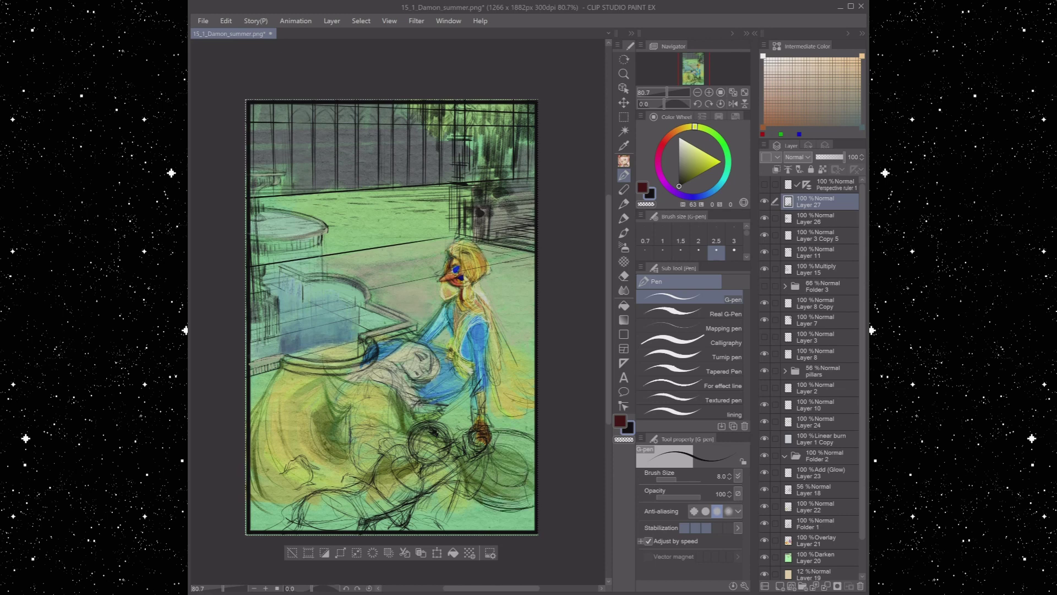
Add construction lines for the face and hair inside the reclining figure's head circle
drag(439, 424, 415, 431)
drag(443, 458, 415, 431)
drag(423, 472, 414, 462)
drag(427, 463, 420, 453)
On the color layer beneath the line sketch, fill the reclining figure's body with light ochre using the G-pen at size 30
click(815, 218)
key(p)
click(842, 69)
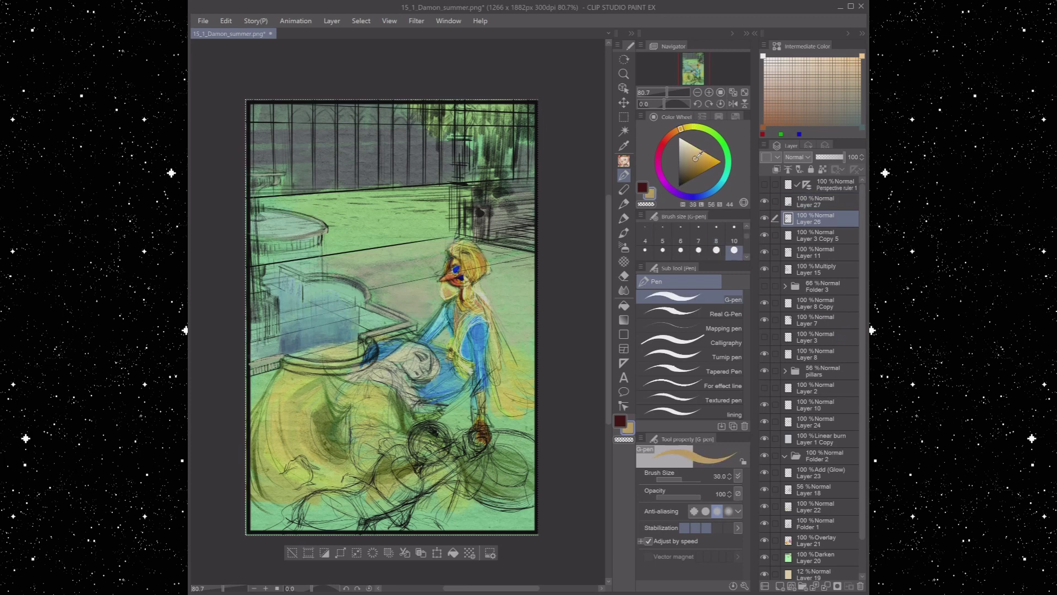
mouse_move(335, 501)
mouse_down()
mouse_move(314, 525)
mouse_move(495, 418)
mouse_move(518, 485)
mouse_up()
Paint the large rounded shape reddish brown with a color sampled from the seated figure's hand
key(bracketleft)
key(bracketleft)
key(bracketleft)
key(bracketleft)
key(bracketleft)
key(bracketleft)
alt+click(482, 438)
mouse_move(496, 440)
mouse_down()
mouse_move(485, 473)
mouse_move(501, 490)
mouse_up()
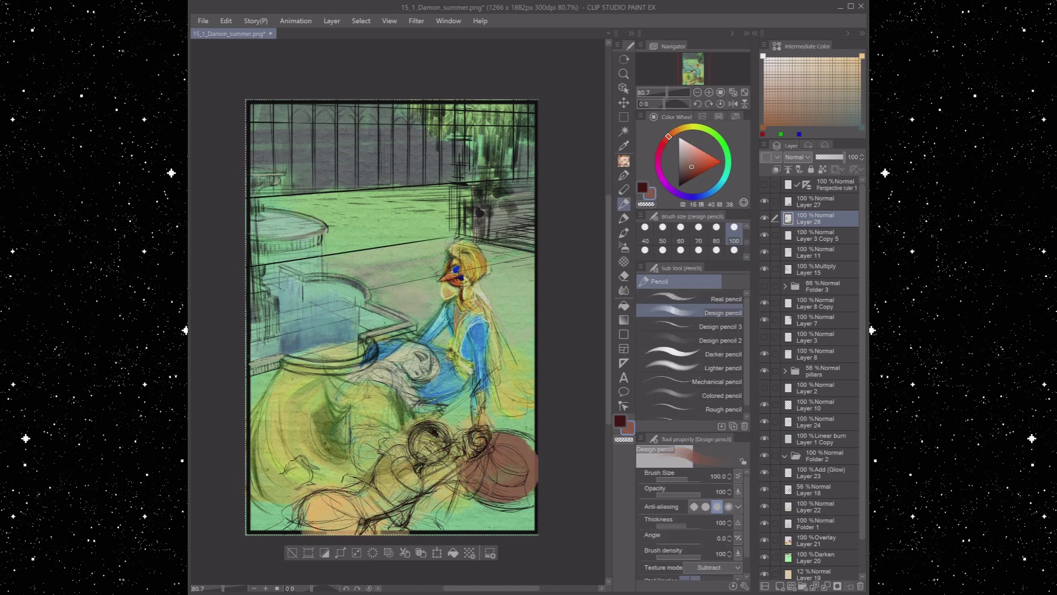
mouse_move(528, 435)
mouse_down()
mouse_move(523, 495)
mouse_move(556, 461)
mouse_up()
Return to the line sketch layer and refine the reclining figure and the ground around its legs with the G-pen at size 10
key(p)
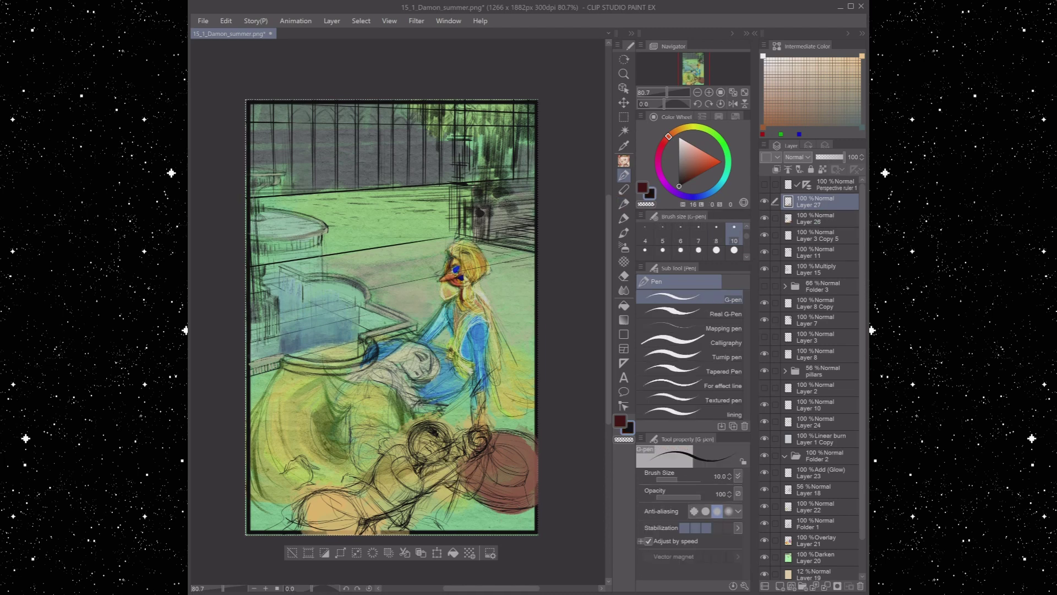
key(v)
drag(473, 494, 478, 485)
key(p)
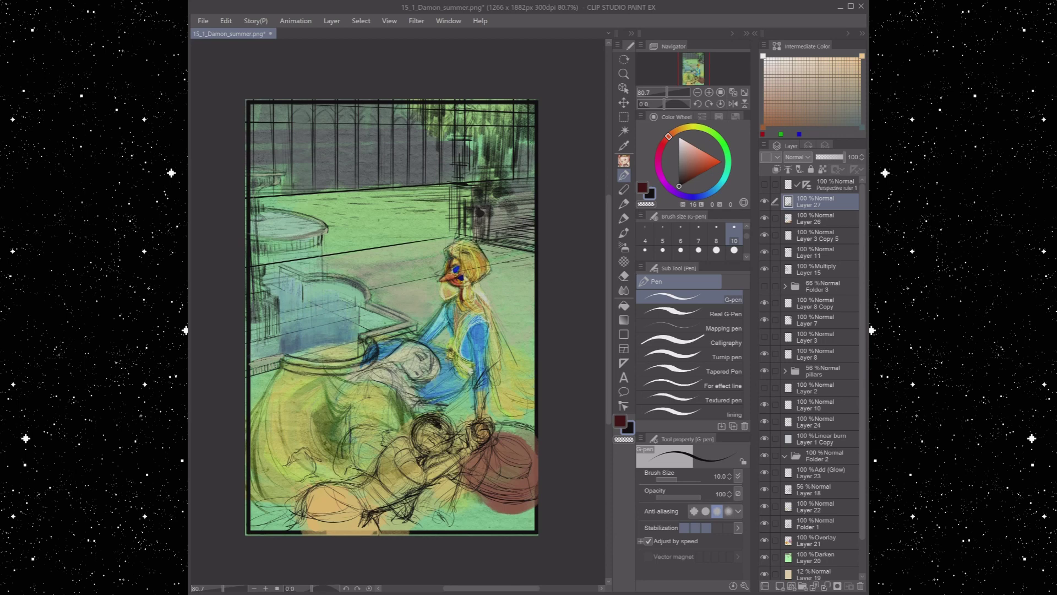
mouse_move(252, 516)
mouse_down()
mouse_move(285, 502)
mouse_move(307, 513)
mouse_up()
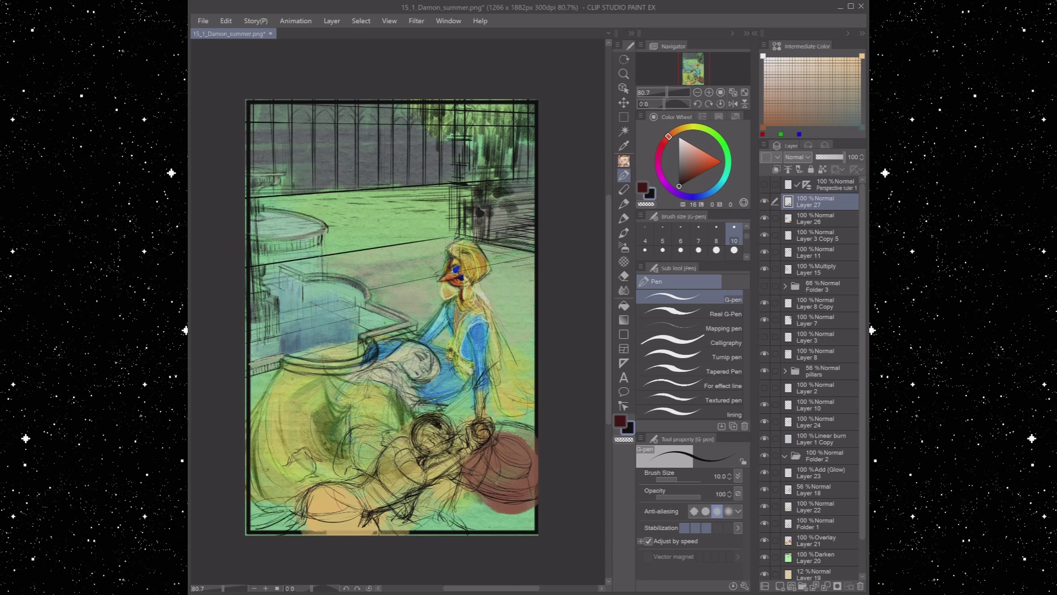
Outline the large yellow-green form by the fountain and the top of the reddish shape, and define the reclining figure's face
mouse_move(376, 334)
mouse_down()
mouse_move(285, 358)
mouse_move(345, 343)
mouse_up()
mouse_move(278, 379)
mouse_down()
mouse_move(252, 416)
mouse_move(286, 425)
mouse_up()
drag(496, 428, 524, 421)
mouse_move(436, 432)
mouse_down()
mouse_move(449, 442)
mouse_move(414, 444)
mouse_up()
key(c)
key(c)
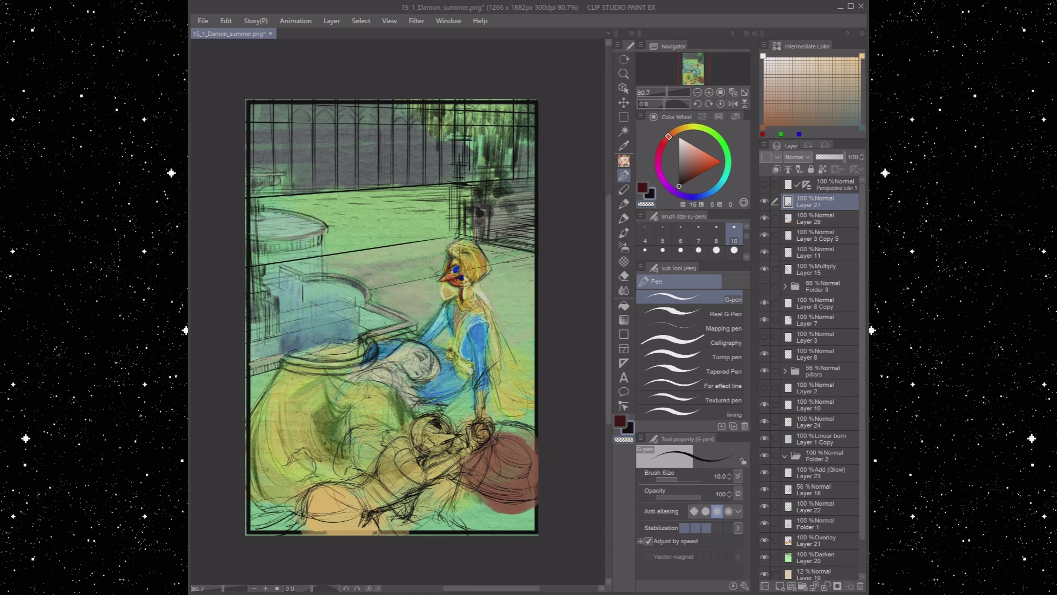
Refine the reclining figure's waist, legs and hair, alternating between black and the transparent color to clean up lines
drag(398, 498, 361, 505)
drag(325, 469, 364, 512)
key(c)
drag(430, 423, 444, 430)
key(c)
key(c)
key(c)
key(c)
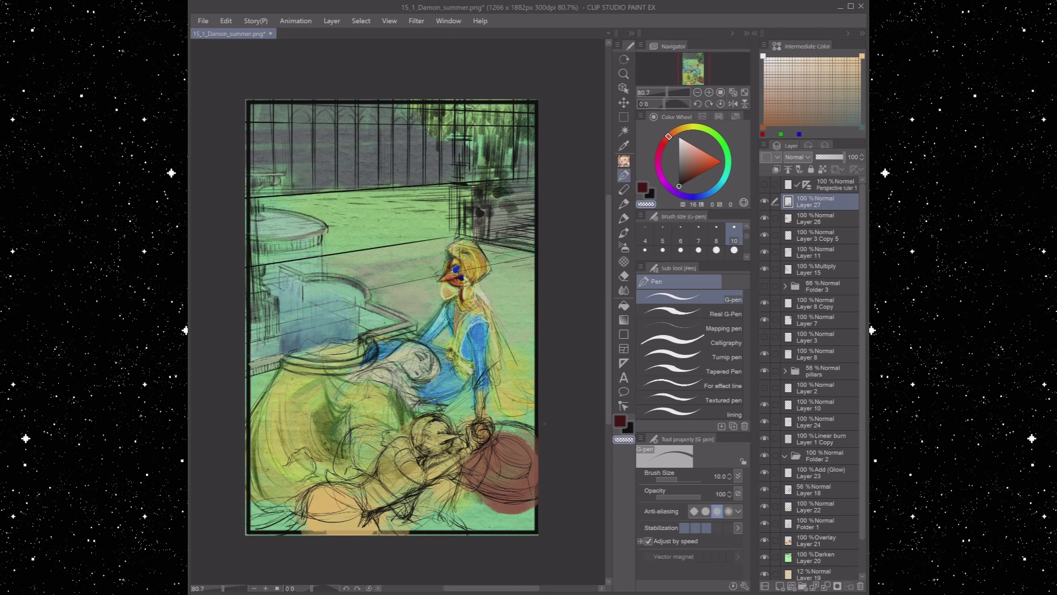
Touch up the lines beside the yellow-green form's rim and around the reclining figure's head and shoulder, using black and transparent color
key(c)
drag(351, 381, 380, 363)
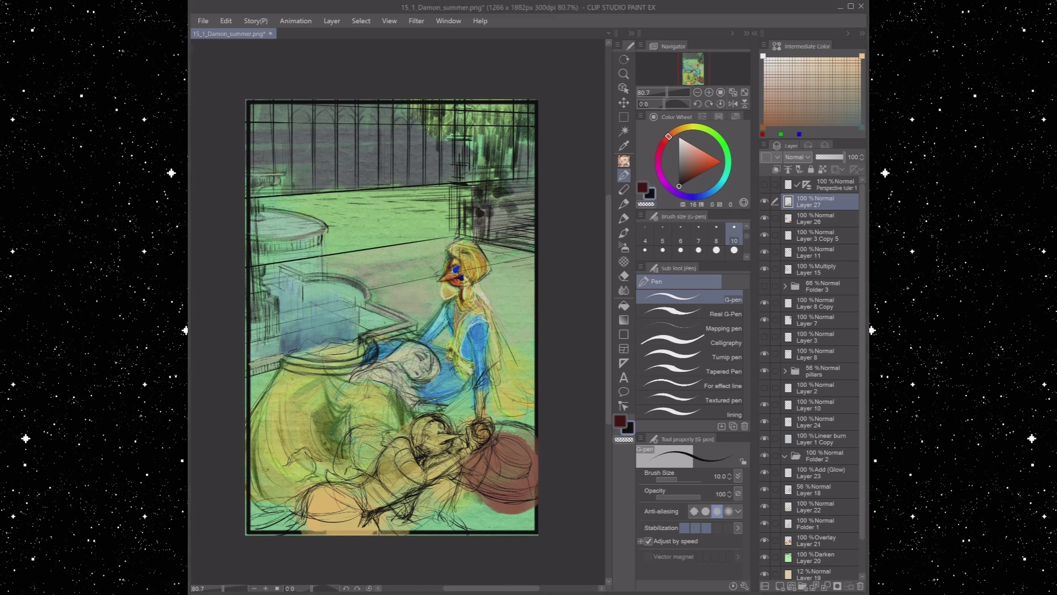
click(624, 439)
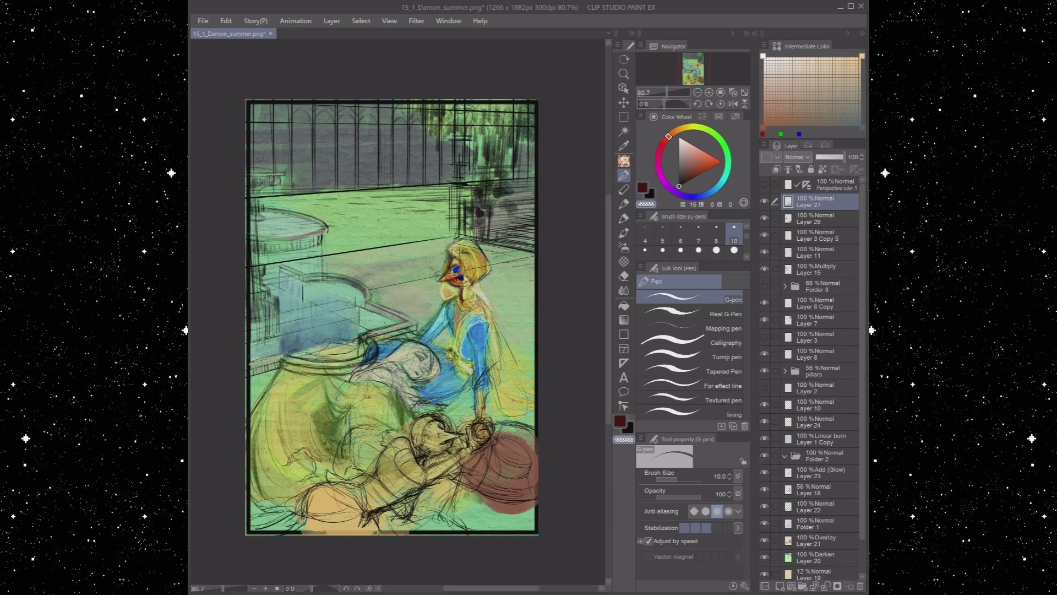
click(620, 421)
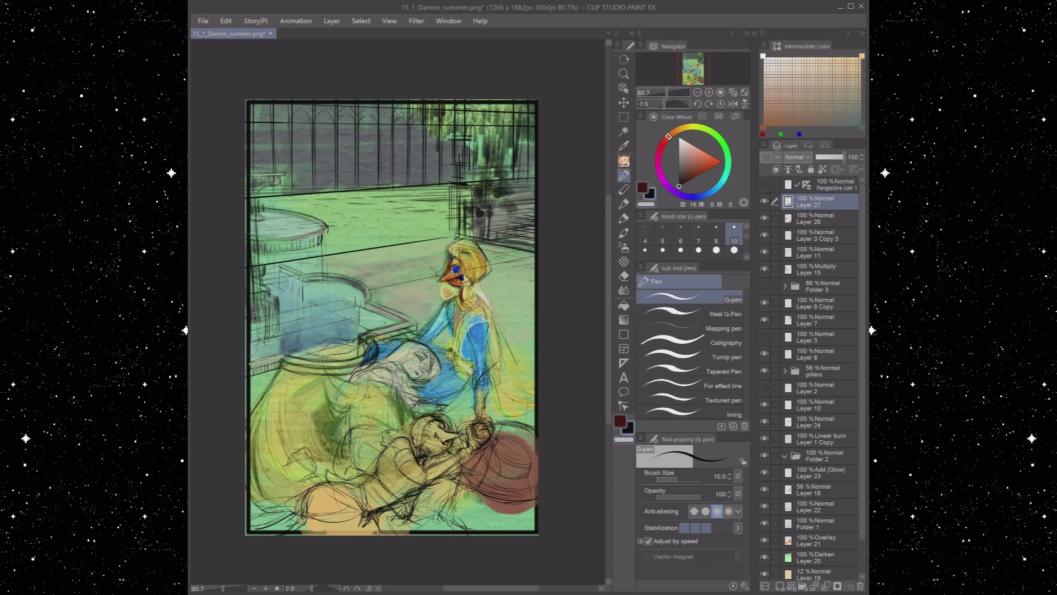
drag(380, 434, 379, 450)
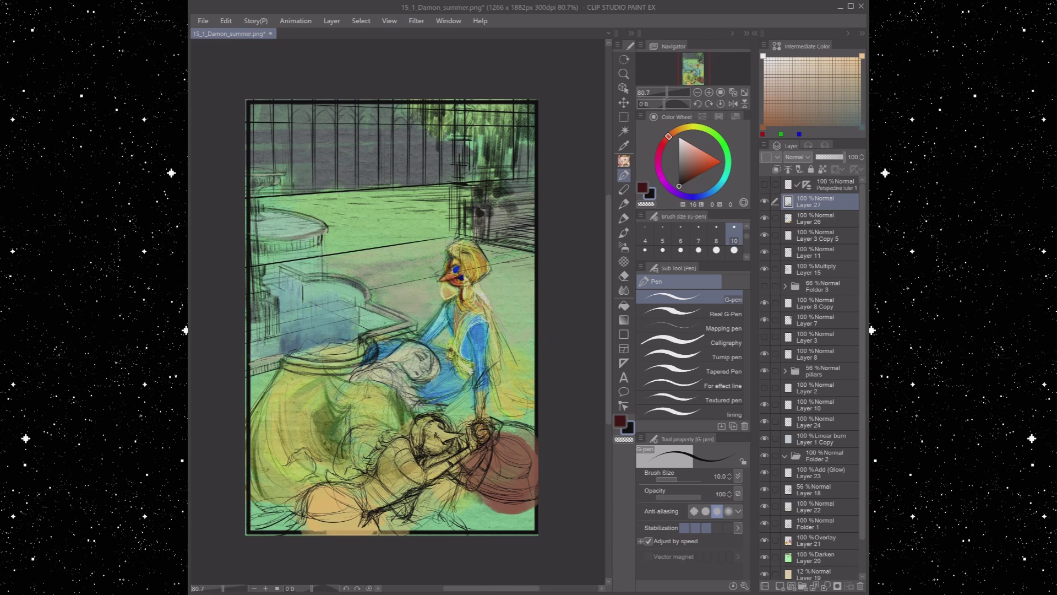
Darken the reclining figure's hip contour and draw the folds of the gray cloth over the seated figure's legs
drag(304, 515, 341, 479)
drag(410, 373, 397, 398)
drag(340, 370, 394, 382)
mouse_move(393, 383)
mouse_down()
mouse_move(416, 412)
mouse_move(459, 405)
mouse_move(436, 412)
mouse_up()
Outline both of the seated figure's arms in black, from the shoulders down to the hands
mouse_move(494, 323)
mouse_down()
mouse_move(468, 331)
mouse_move(487, 362)
mouse_up()
drag(475, 345, 475, 386)
drag(487, 385, 486, 417)
drag(474, 390, 479, 416)
mouse_move(459, 294)
mouse_down()
mouse_move(420, 337)
mouse_move(372, 349)
mouse_move(409, 340)
mouse_up()
drag(414, 346, 442, 340)
Draw contour and fold lines over the seated figure's blue clothing around the waist, hip and thigh
drag(471, 384, 447, 408)
drag(471, 376, 455, 392)
drag(457, 399, 422, 404)
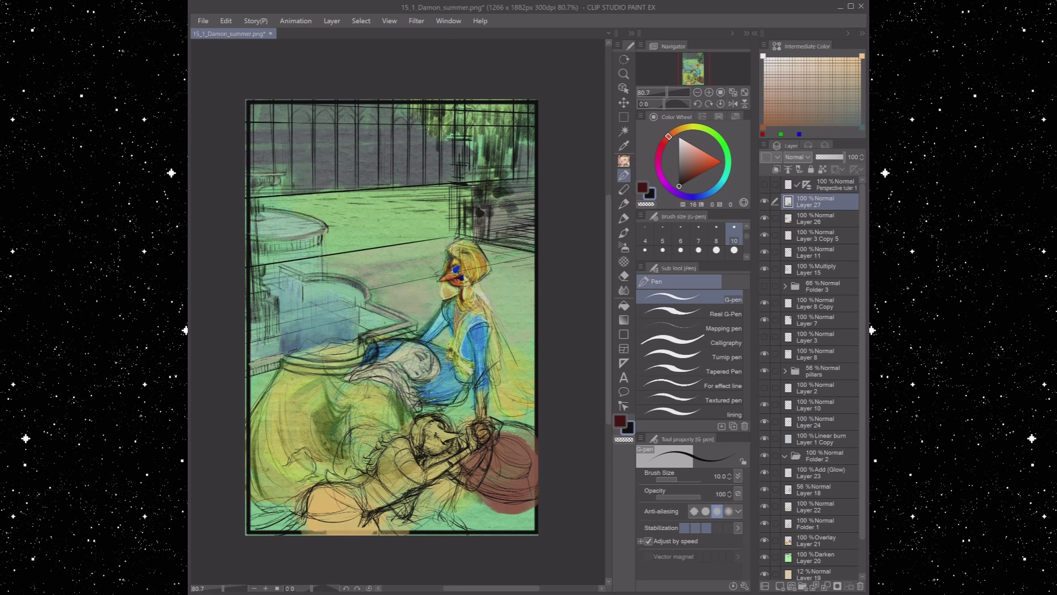
drag(474, 374, 457, 386)
drag(471, 370, 474, 387)
drag(457, 362, 450, 380)
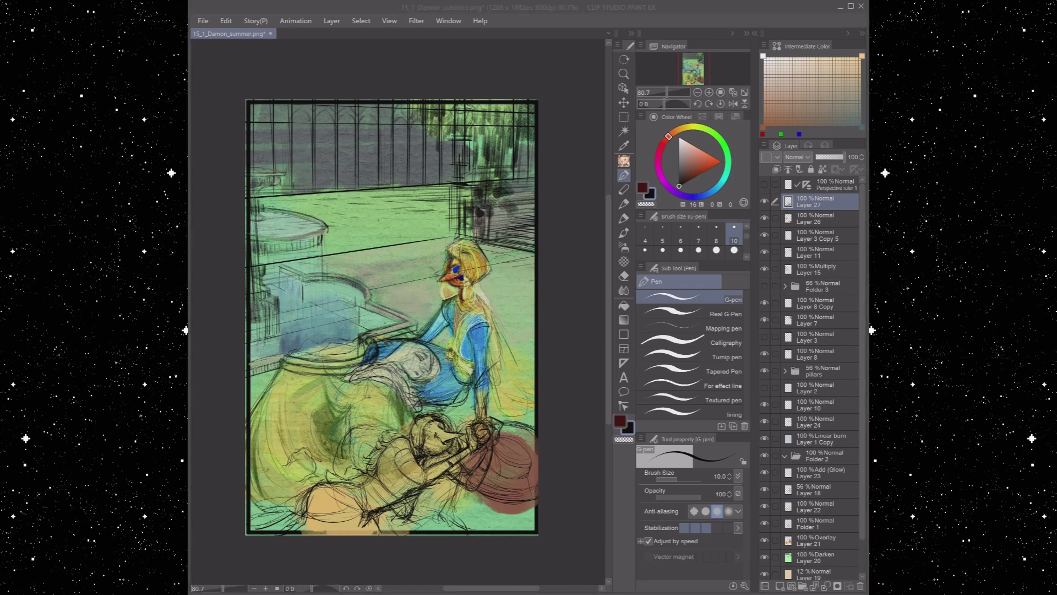
Outline the seated figure's yellow cloak from the shoulder down the back and add fold lines on the yellow-green form
drag(476, 290, 501, 318)
drag(492, 308, 501, 368)
drag(475, 287, 489, 306)
mouse_move(353, 397)
mouse_down()
mouse_move(324, 422)
mouse_move(321, 408)
mouse_up()
drag(349, 431, 336, 456)
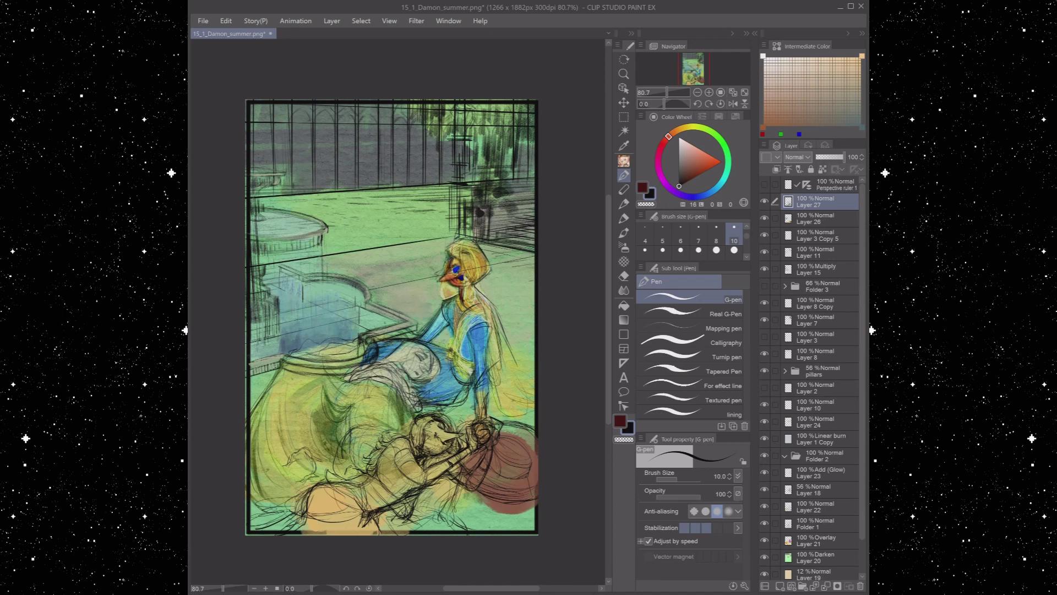
Add black contour lines on the yellow-green form's outer edge, near the seated figure's feet, and beside the supporting hand
drag(272, 375, 252, 388)
mouse_move(368, 344)
mouse_down()
mouse_move(336, 372)
mouse_move(357, 363)
mouse_up()
drag(361, 363, 343, 375)
mouse_move(452, 336)
mouse_down()
mouse_move(451, 347)
mouse_move(447, 332)
mouse_up()
drag(531, 388, 490, 422)
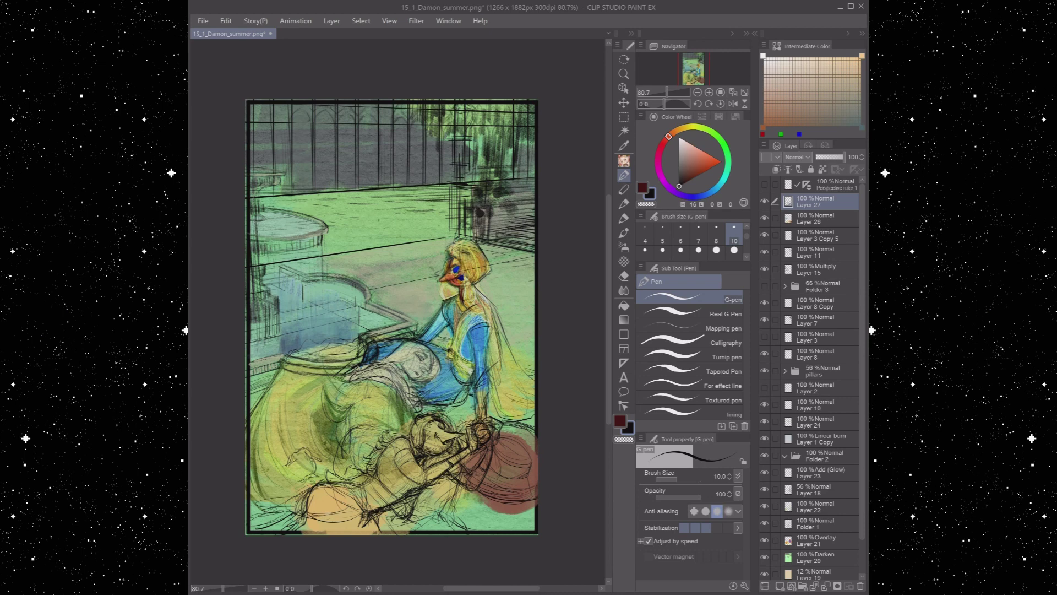
Draw black lines between the seated figure and the fountain basin, over the reddish-brown round shape, and along the figure's legs
mouse_move(442, 301)
mouse_down()
mouse_move(437, 315)
mouse_move(365, 326)
mouse_up()
drag(363, 327, 349, 341)
drag(534, 418, 496, 423)
drag(525, 472, 491, 480)
drag(538, 503, 515, 507)
drag(413, 336, 385, 355)
drag(443, 346, 434, 372)
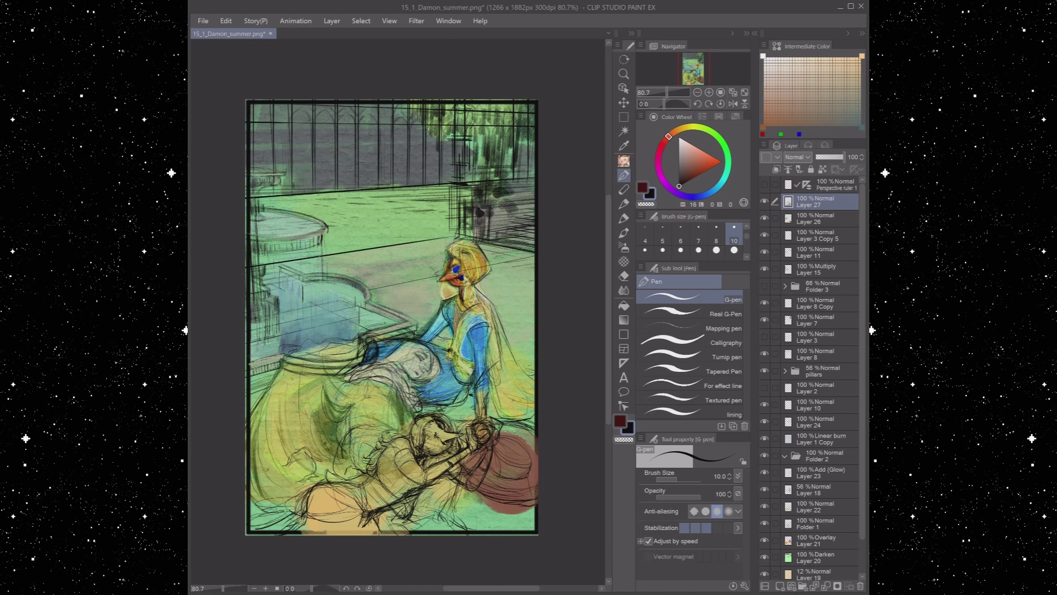
Color the reclining figure's torso pale cream with the Design pencil, adding a new layer directly below Layer 27
key(p)
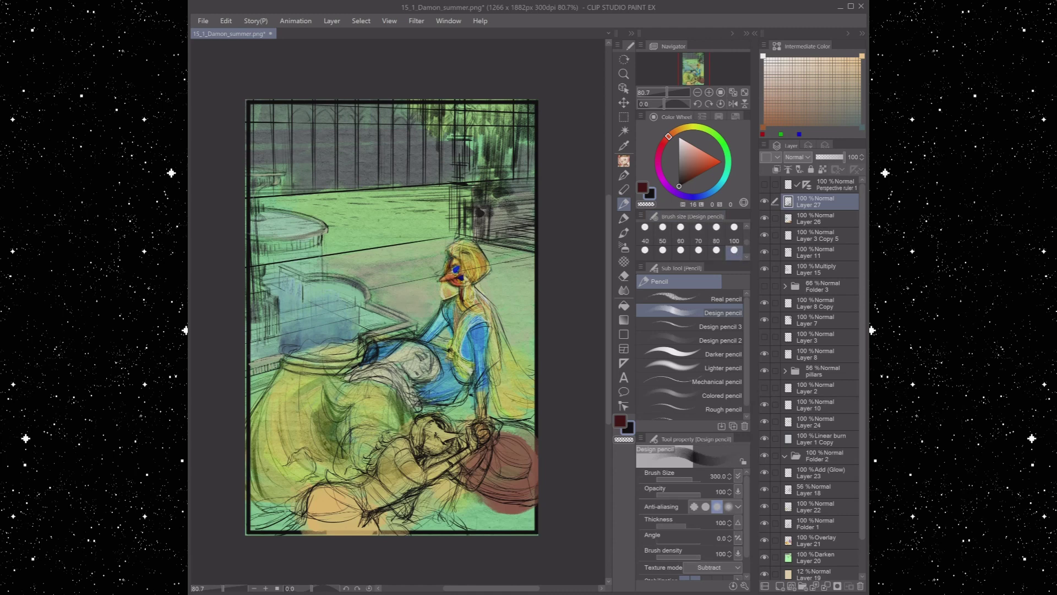
alt+click(330, 518)
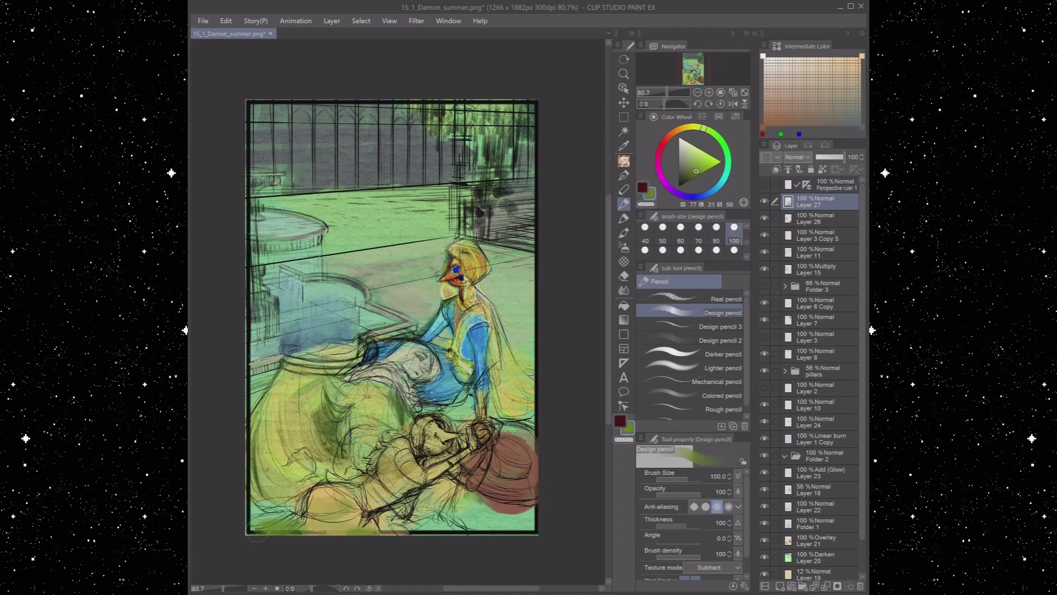
alt+click(395, 481)
drag(259, 526, 363, 514)
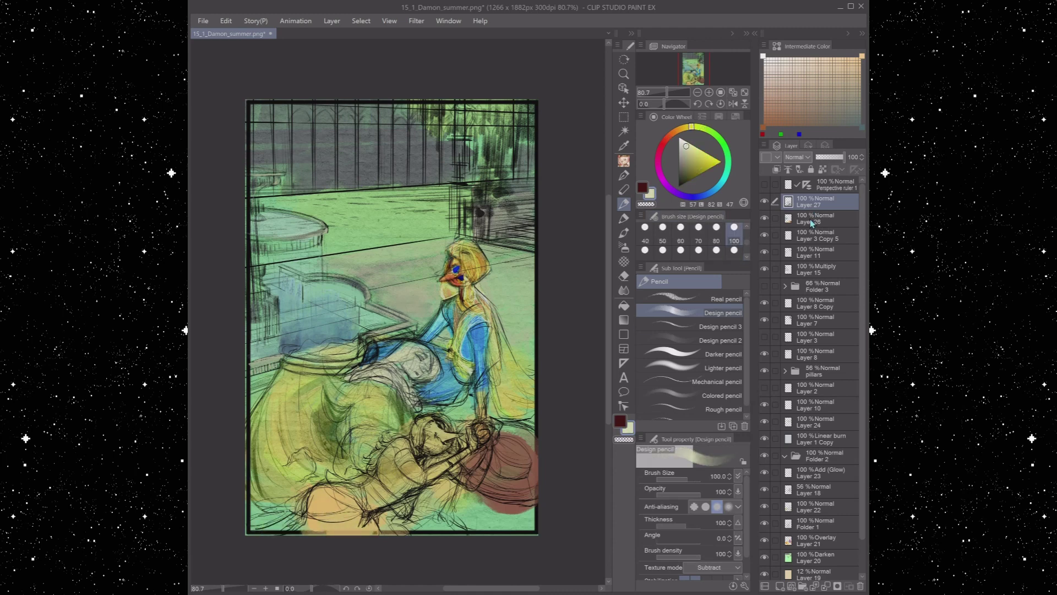
key(ctrl+shift+n)
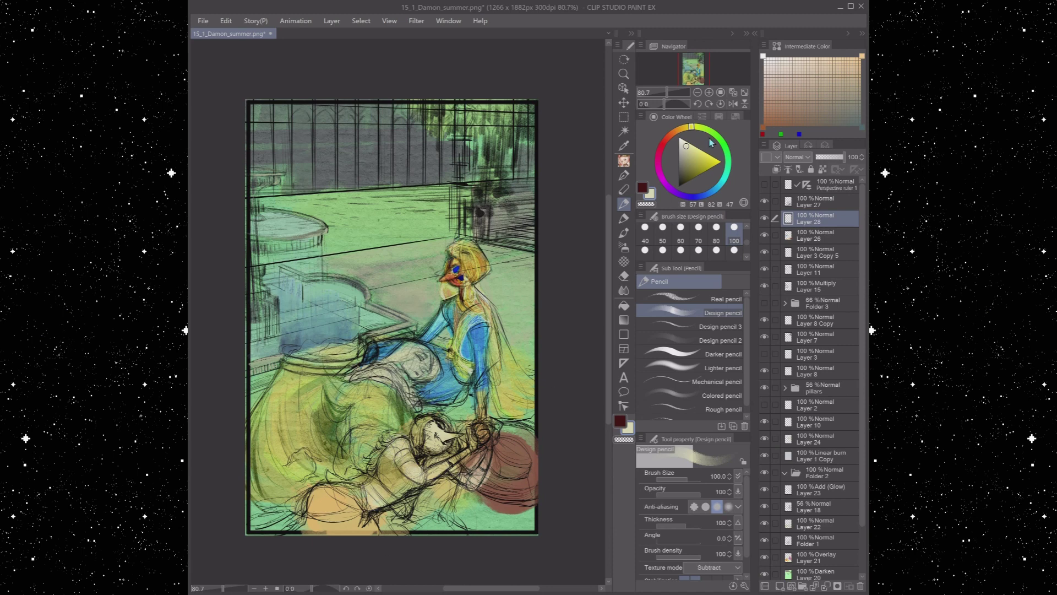
Paint the reclining figure's hips and legs in sampled yellow tones, reducing the pencil size to 30 for the smaller areas
alt+click(324, 504)
alt+click(349, 486)
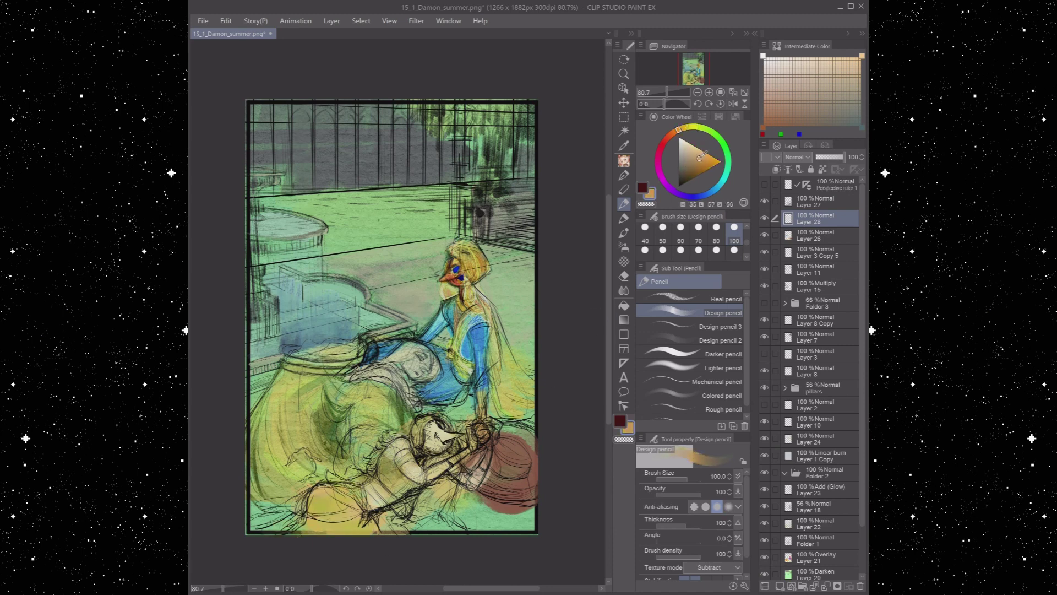
key(bracketleft)
key(bracketleft)
alt+click(484, 461)
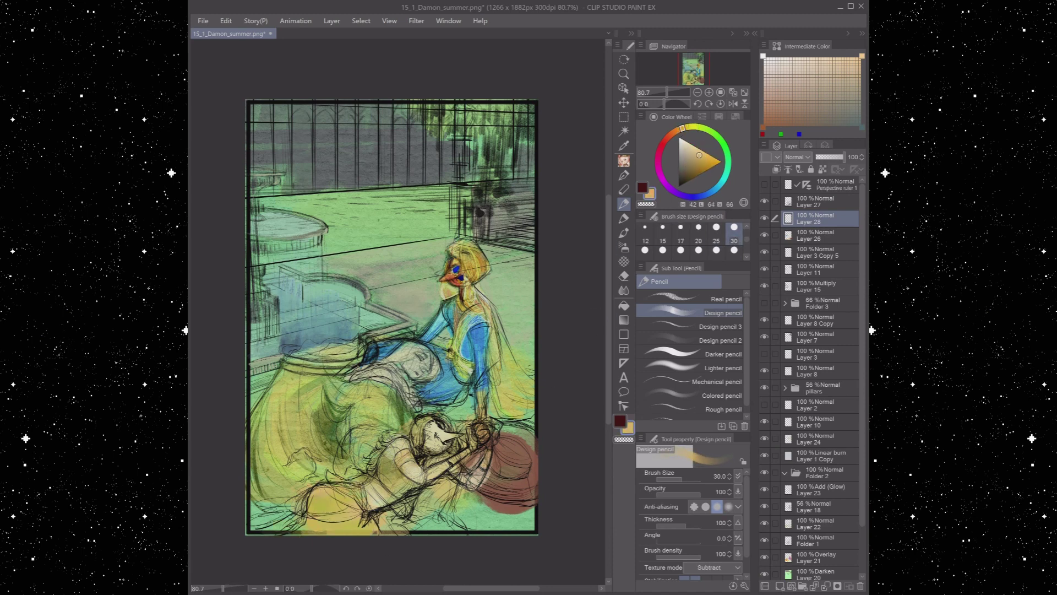
Fill the reclining figure's hair with black and sample a golden tone near the hands
alt+click(421, 435)
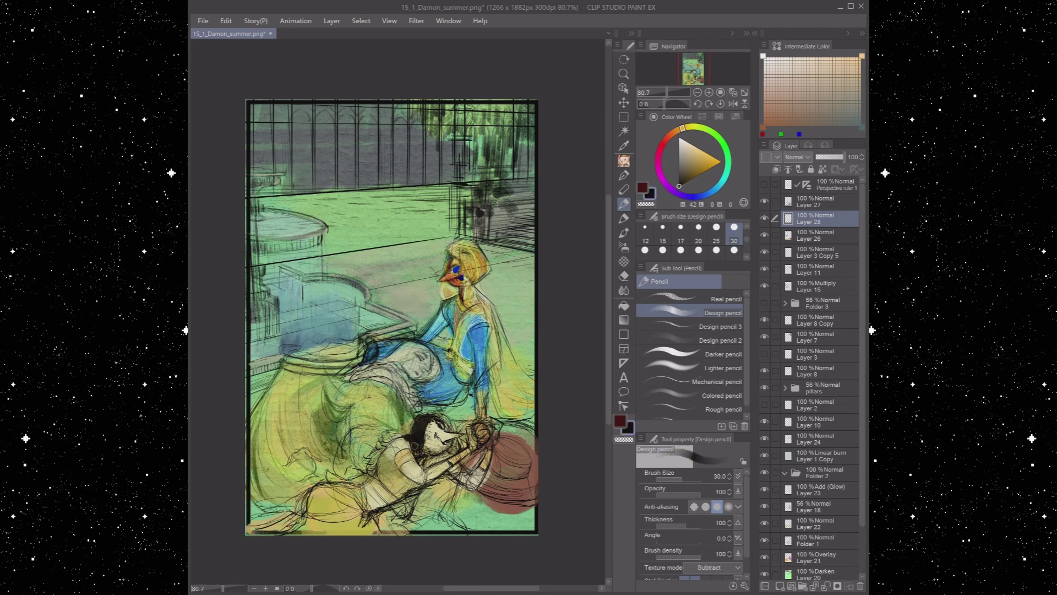
alt+click(420, 429)
mouse_move(420, 419)
mouse_down()
mouse_move(424, 441)
mouse_move(397, 438)
mouse_move(451, 446)
mouse_move(446, 421)
mouse_up()
alt+click(492, 463)
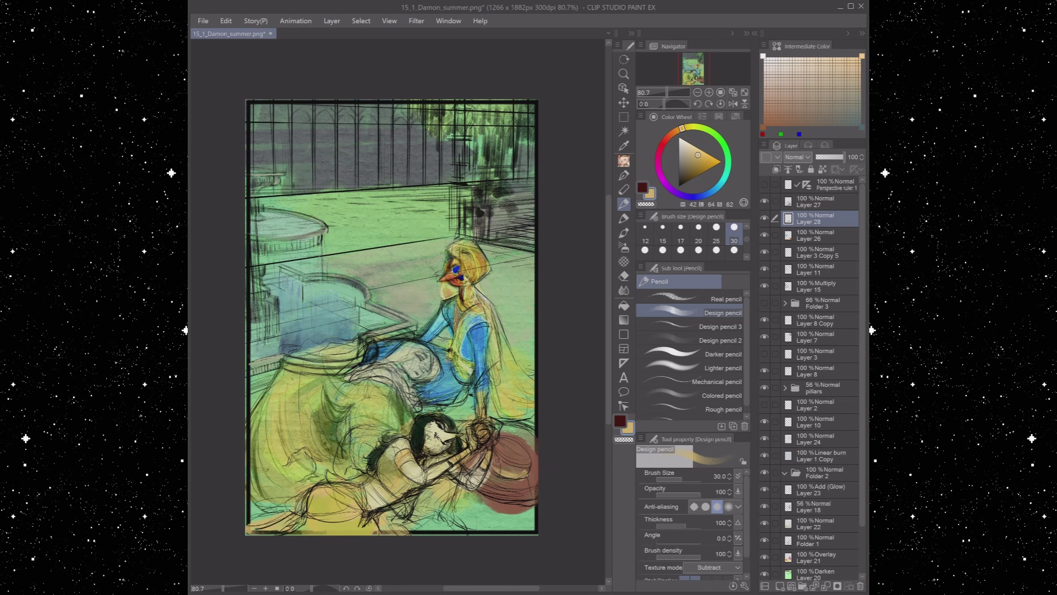
Add a new layer above the line art and block in dark foliage by the fence and fountain at brush size 100
key(ctrl+shift+n)
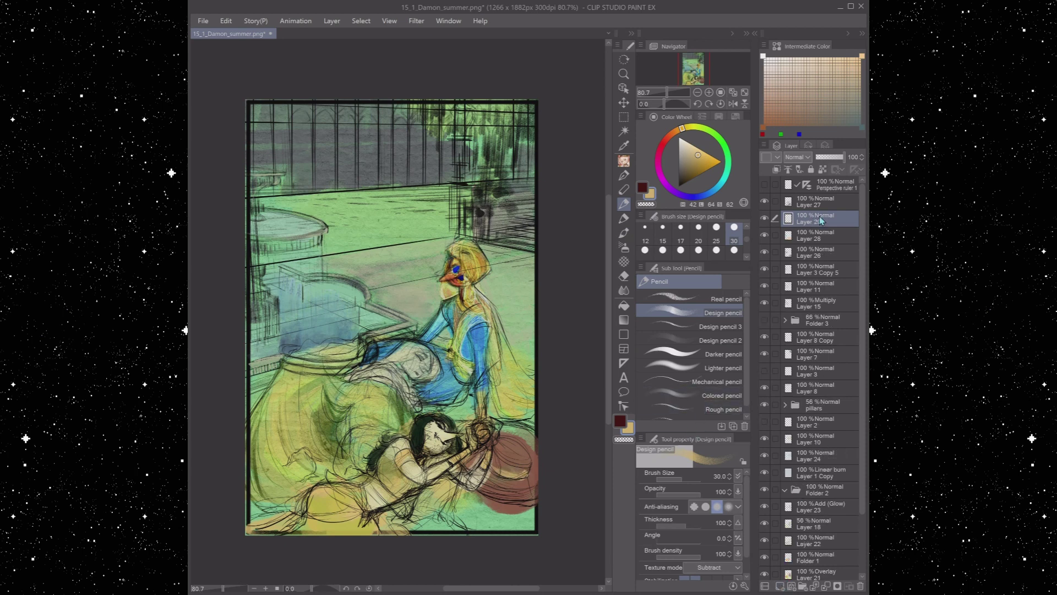
click(734, 251)
mouse_move(529, 110)
mouse_down()
mouse_move(496, 127)
mouse_move(474, 104)
mouse_up()
drag(286, 132, 308, 140)
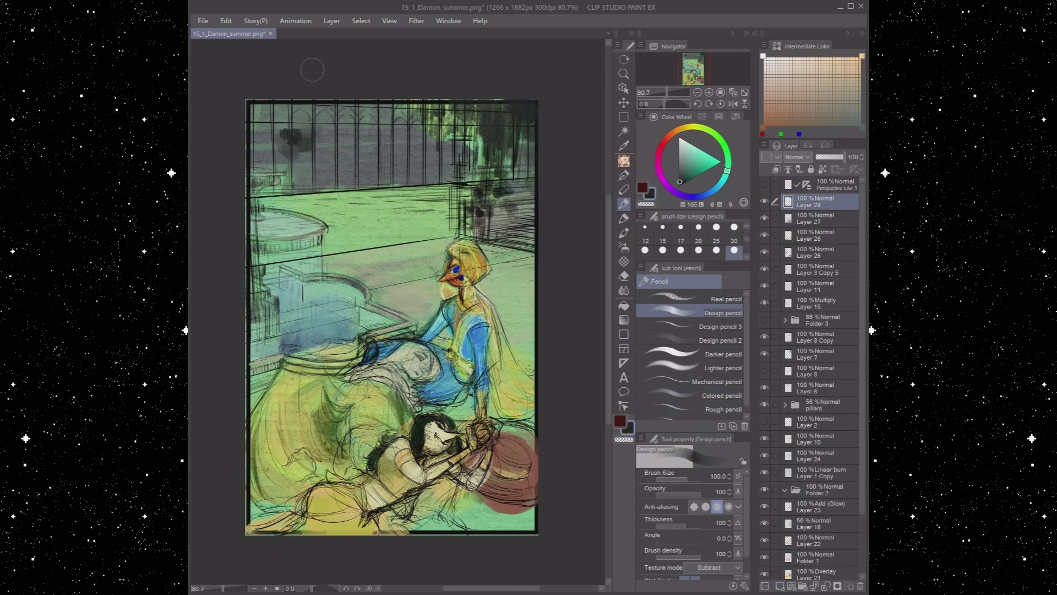
mouse_move(281, 182)
mouse_down()
mouse_move(320, 212)
mouse_move(311, 216)
mouse_up()
Extend the dark foliage across the upper corners with the pastel brush and add dark green shading below the tree
key(b)
key(b)
drag(509, 107, 474, 132)
drag(314, 112, 265, 109)
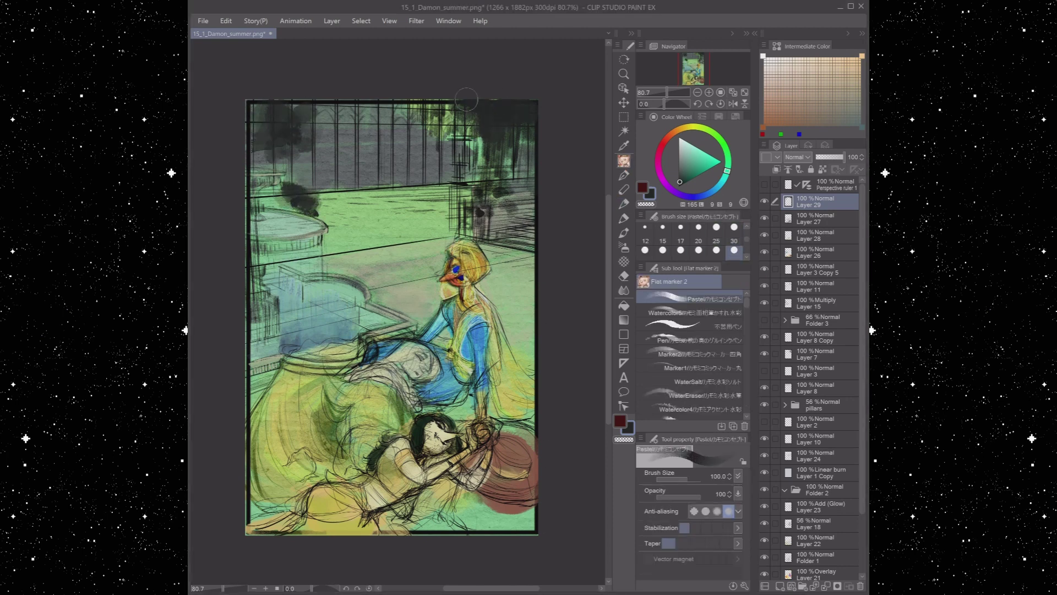
alt+click(467, 101)
drag(418, 218, 438, 206)
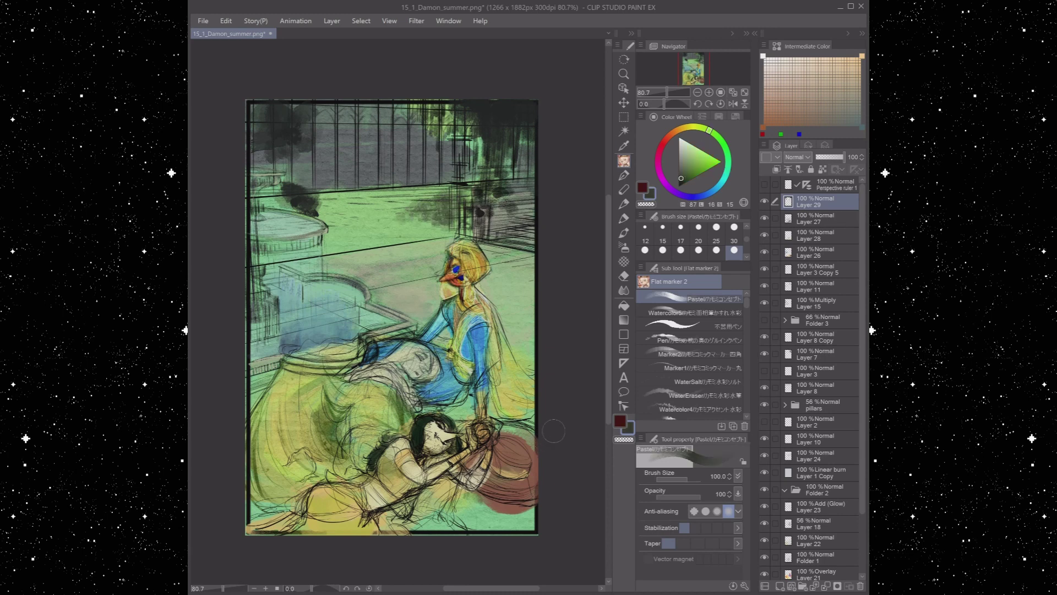
Paint dark green shrubbery along the picture's right edge and into both lower corners
click(688, 180)
mouse_move(533, 289)
mouse_down()
mouse_move(517, 380)
mouse_move(531, 404)
mouse_up()
mouse_move(259, 495)
mouse_down()
mouse_move(269, 512)
mouse_move(244, 475)
mouse_up()
drag(539, 512, 479, 528)
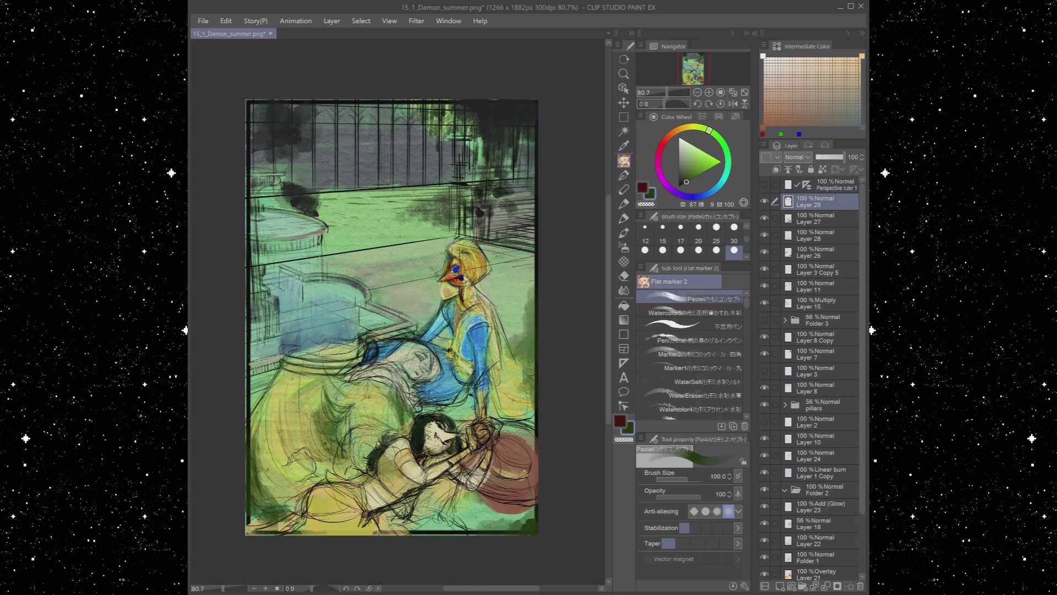
Brush sampled muted green and warm tan tones over the path behind the seated figure at brush size 30
alt+click(294, 345)
alt+click(526, 275)
key(bracketleft)
key(bracketleft)
key(bracketleft)
key(bracketleft)
key(bracketleft)
key(bracketleft)
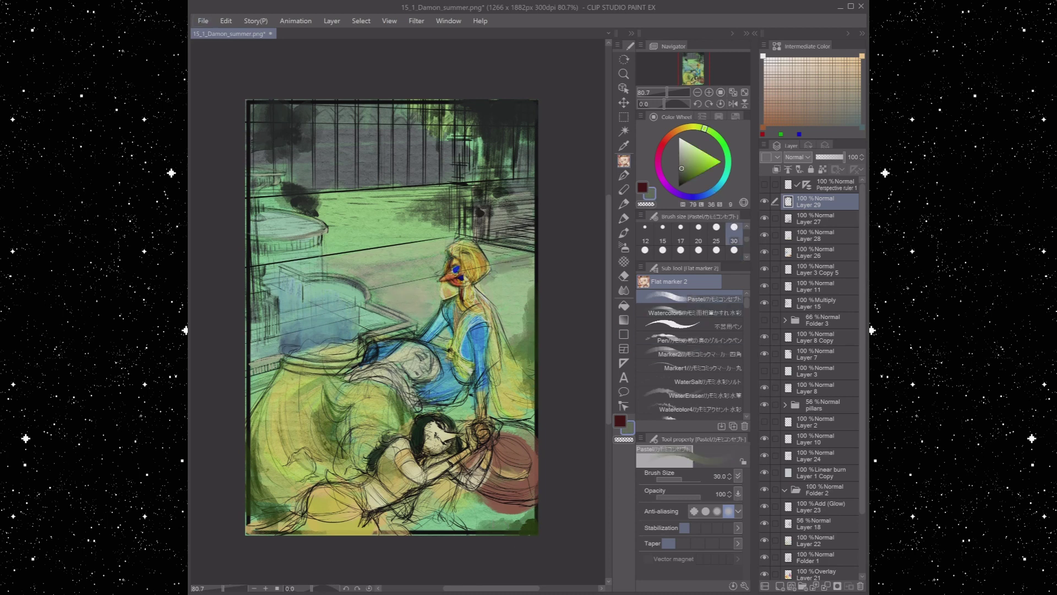
alt+click(403, 273)
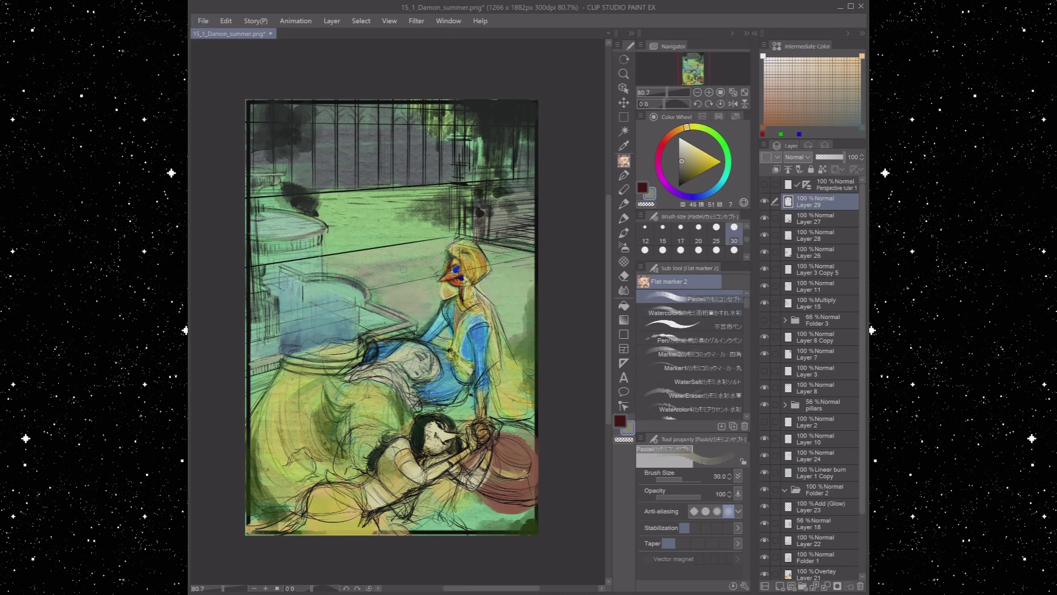
alt+click(421, 312)
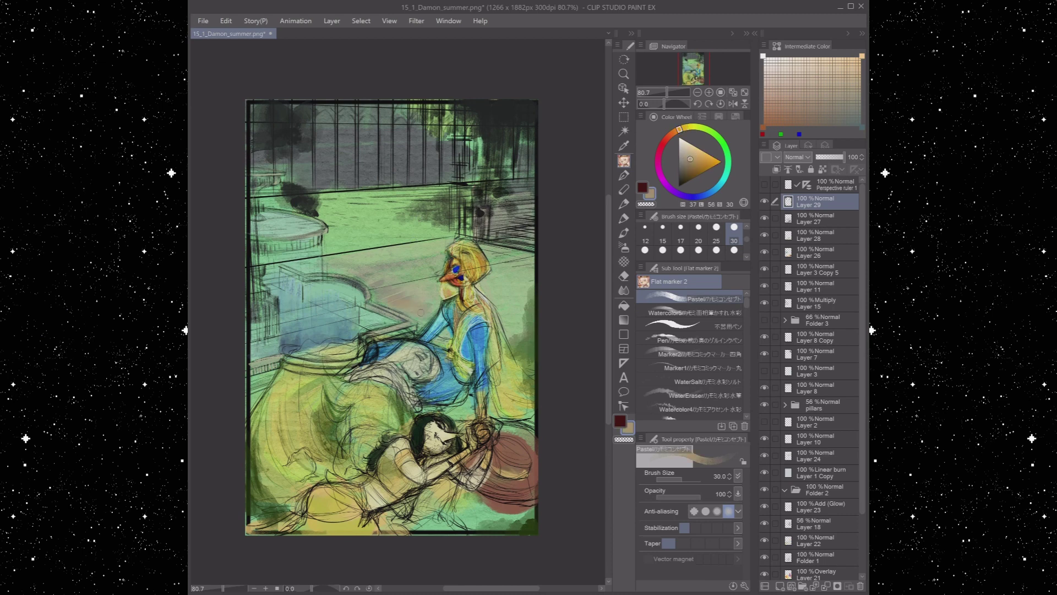
Paint over the black path edge line between the seated figure's head and the fountain at brush size 10
alt+click(408, 242)
key(bracketleft)
key(bracketleft)
key(bracketleft)
key(bracketleft)
key(bracketleft)
key(bracketleft)
drag(446, 237, 327, 255)
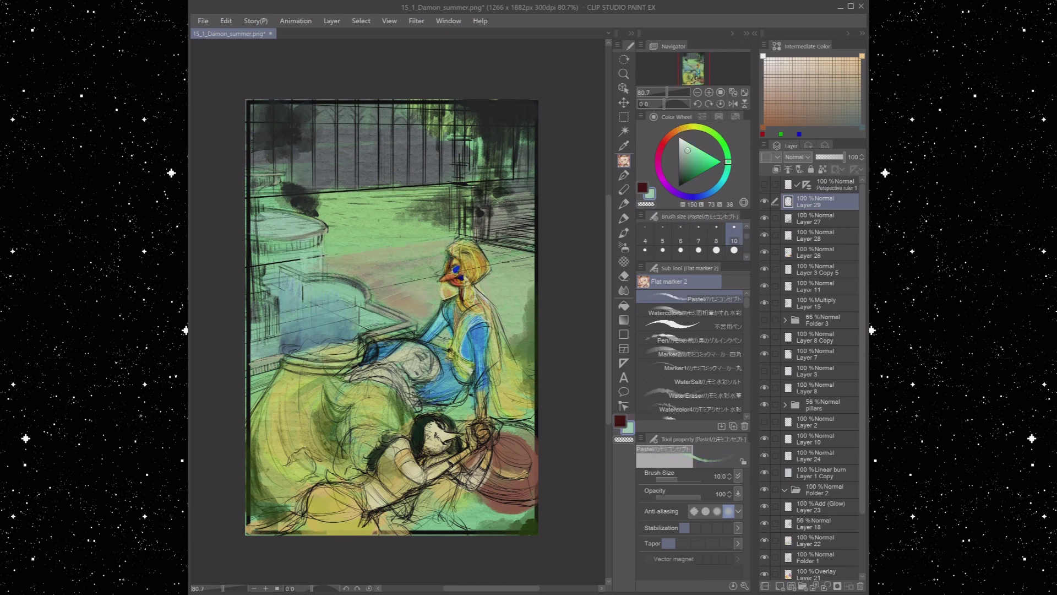
Hide Layer 11 and touch up the fountain and the adjoining grass with sampled aqua and green tones
alt+click(317, 255)
click(765, 286)
alt+click(336, 248)
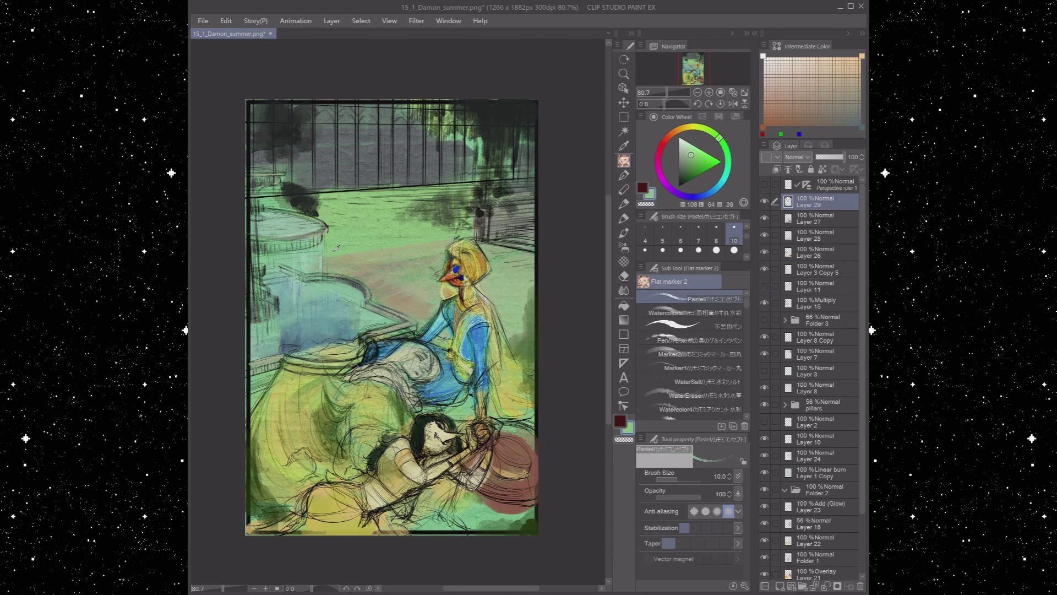
alt+click(285, 297)
Break up the border line at the path's right end and blend the path with sampled green and tan tones
alt+click(381, 221)
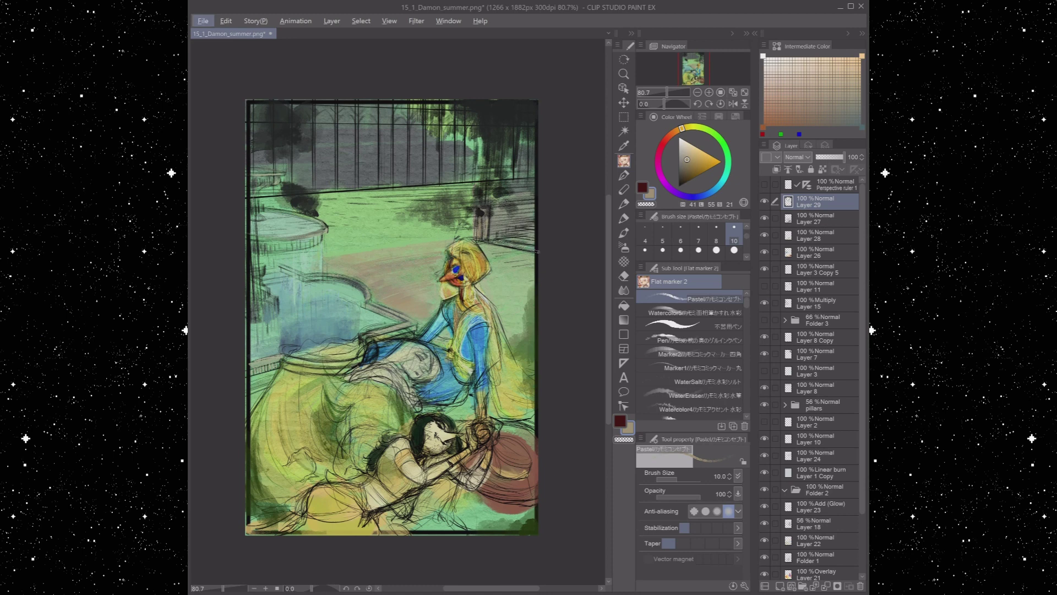
alt+click(535, 242)
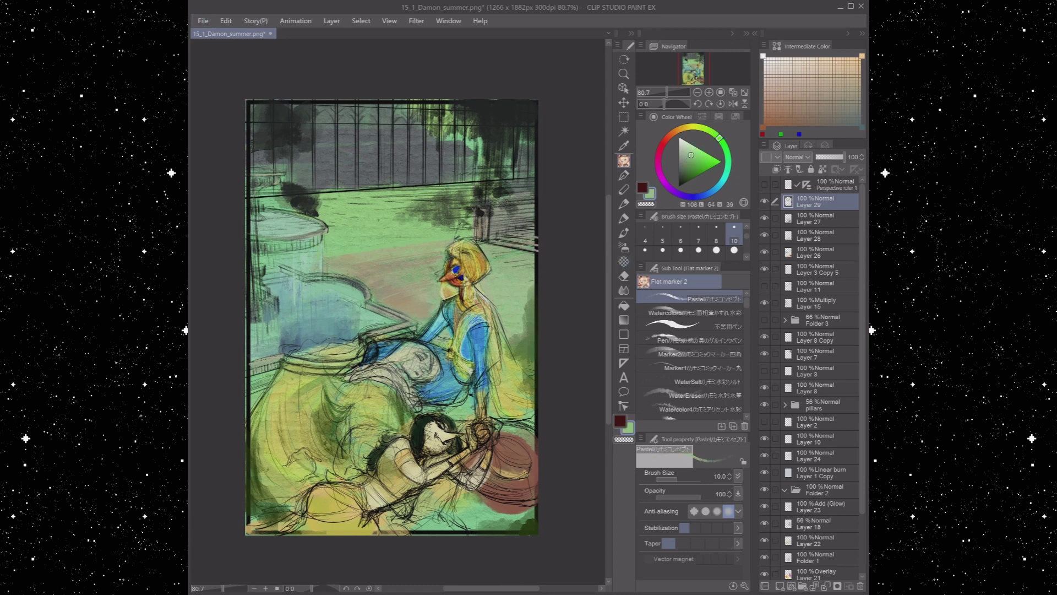
key(bracketright)
alt+click(529, 260)
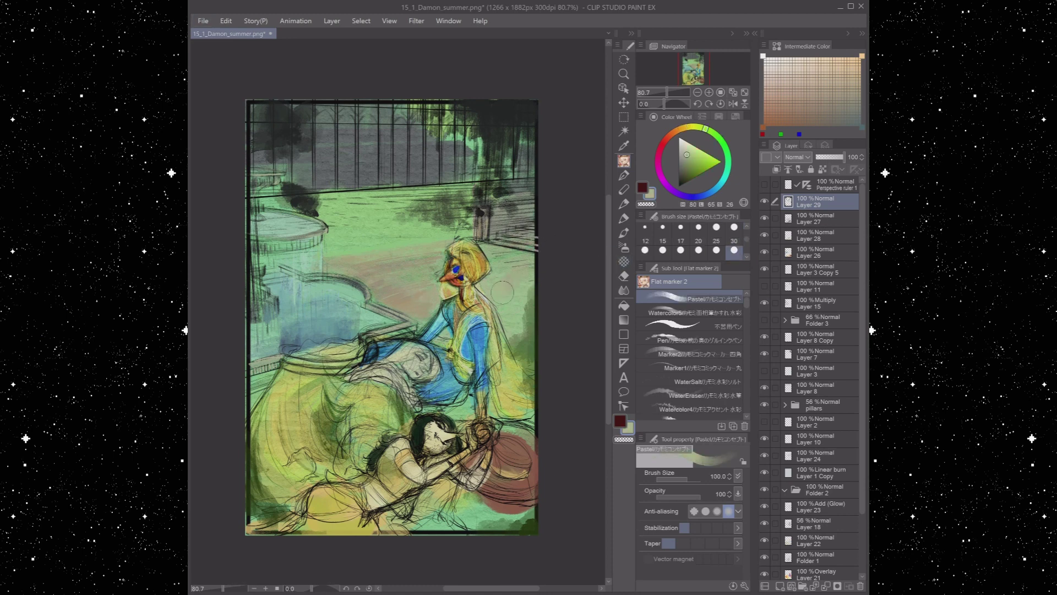
key(bracketleft)
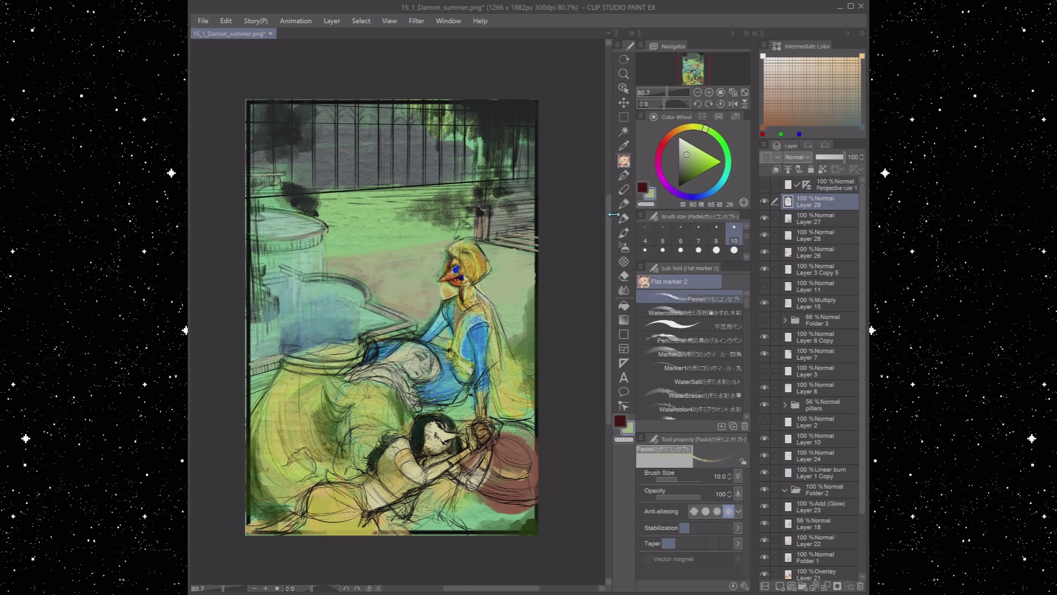
Dab dark green foliage onto the grass below the tree at brush size 30
alt+click(461, 237)
key(bracketright)
alt+click(419, 242)
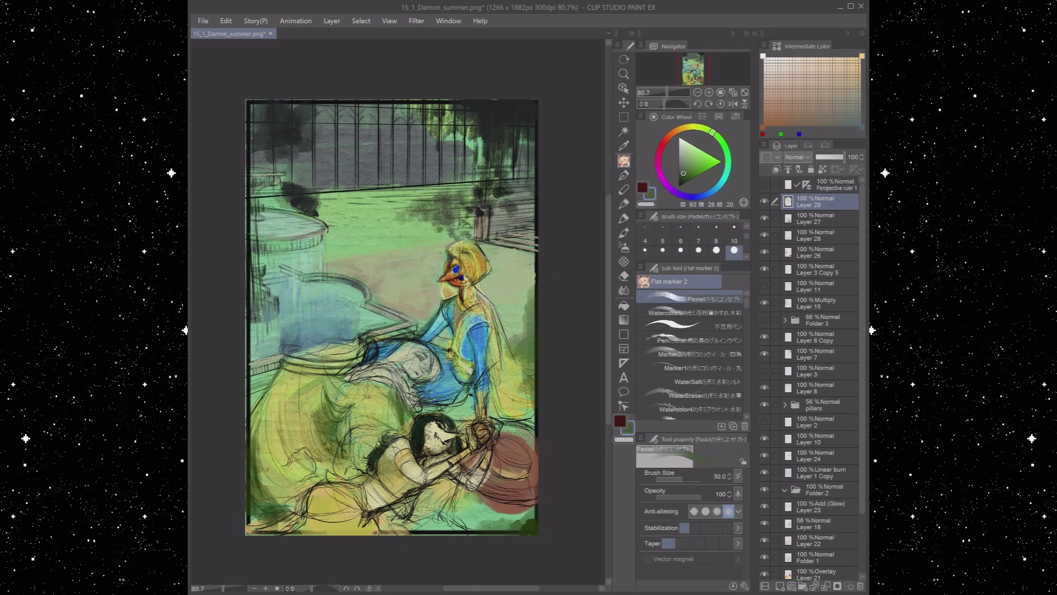
Refine the edges around the fountain basin and path with a sampled gray-green at brush size 7
alt+click(379, 283)
alt+click(379, 284)
key(bracketleft)
key(bracketleft)
key(bracketleft)
key(bracketleft)
key(bracketleft)
key(bracketleft)
key(bracketleft)
key(bracketleft)
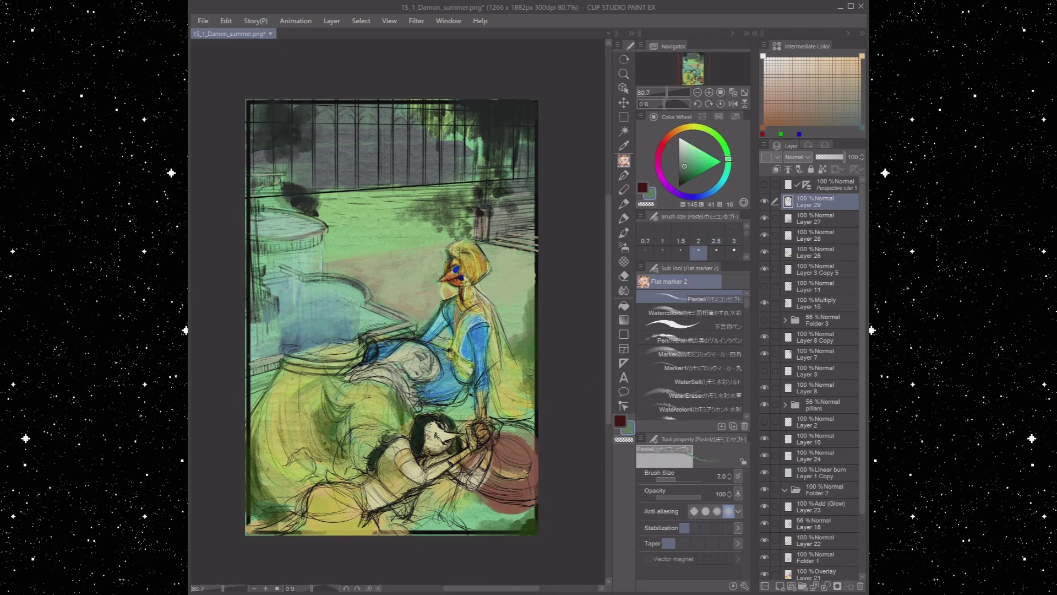
Rework the fountain's column and water with the Design pencil at size 8, using sampled aqua, dark green and pale yellow-green
key(p)
alt+click(270, 322)
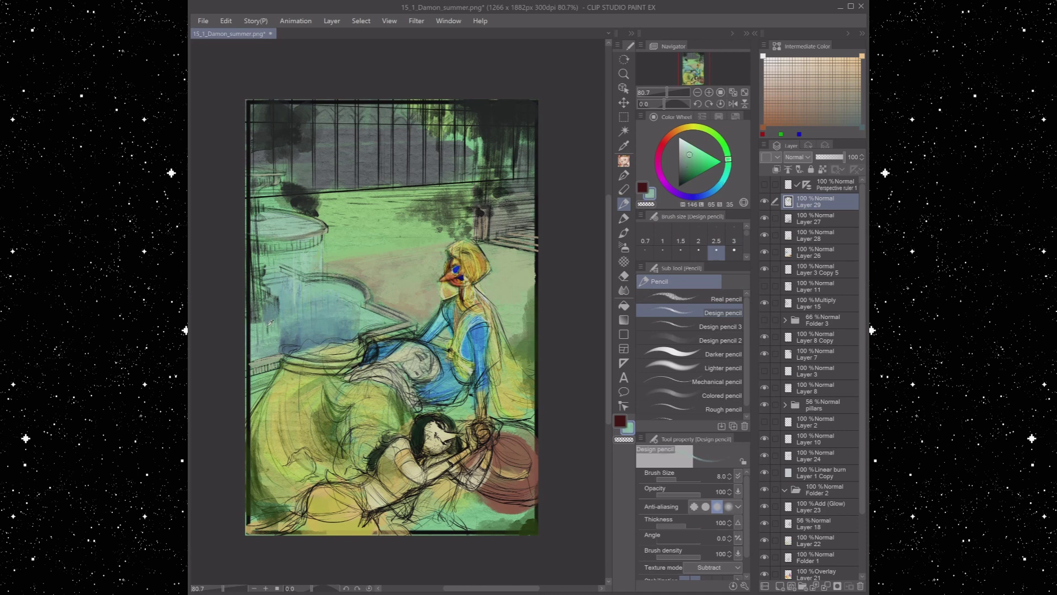
alt+click(273, 325)
alt+click(253, 333)
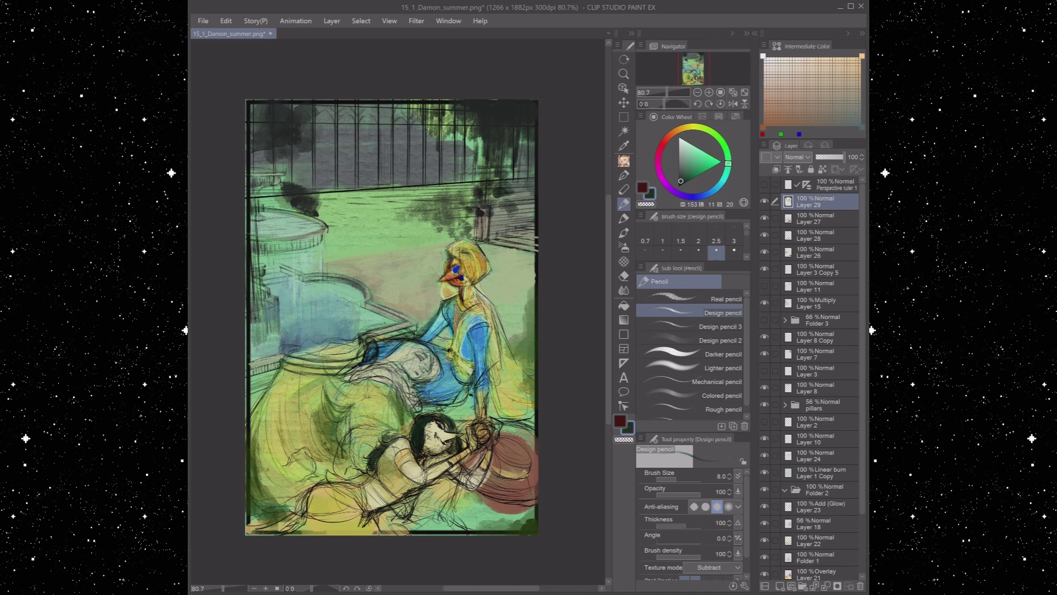
alt+click(283, 316)
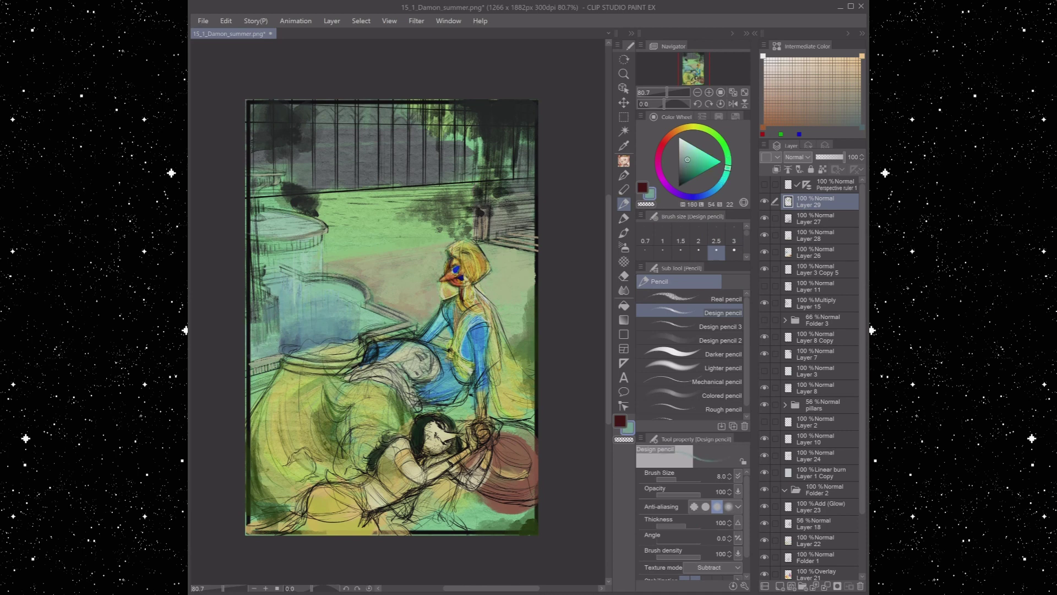
alt+click(284, 315)
alt+click(278, 317)
alt+click(284, 330)
alt+click(285, 319)
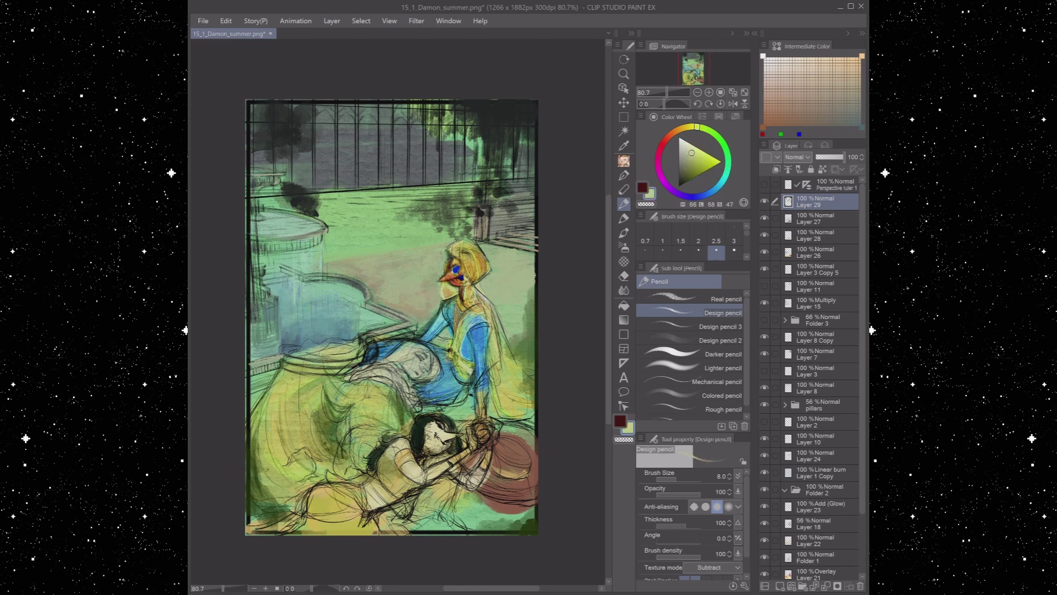
alt+click(309, 346)
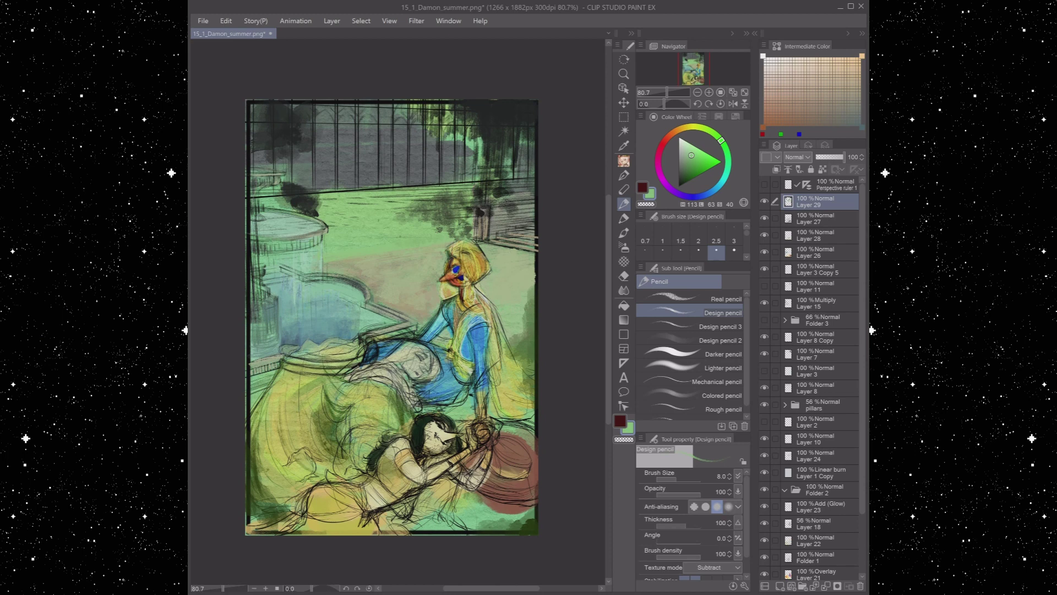
Touch up the seated figure's bird mask with the G-pen at size 10, using dark blue and orange
alt+click(458, 271)
click(624, 175)
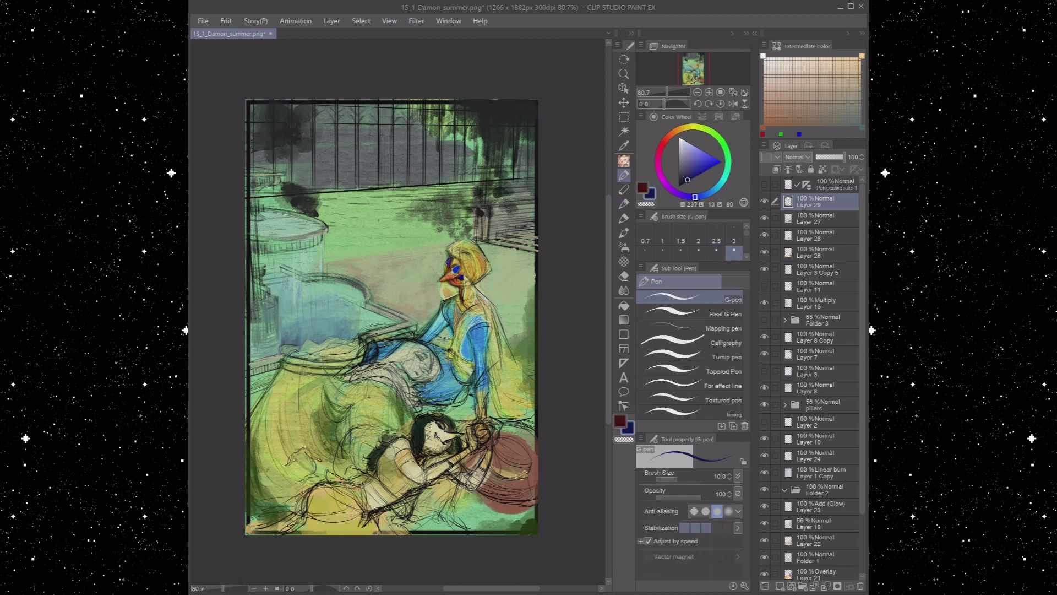
mouse_move(694, 196)
mouse_down()
mouse_move(722, 144)
mouse_move(671, 133)
mouse_up()
click(691, 168)
drag(691, 168, 702, 165)
click(675, 132)
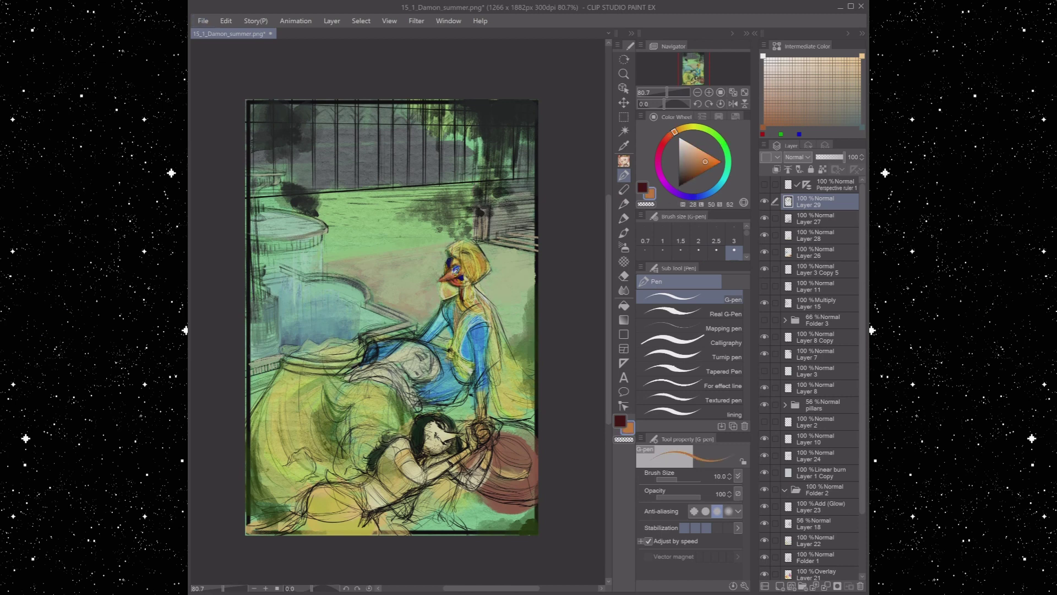
Shade the mask's beak with red-orange and dark red-brown
click(671, 134)
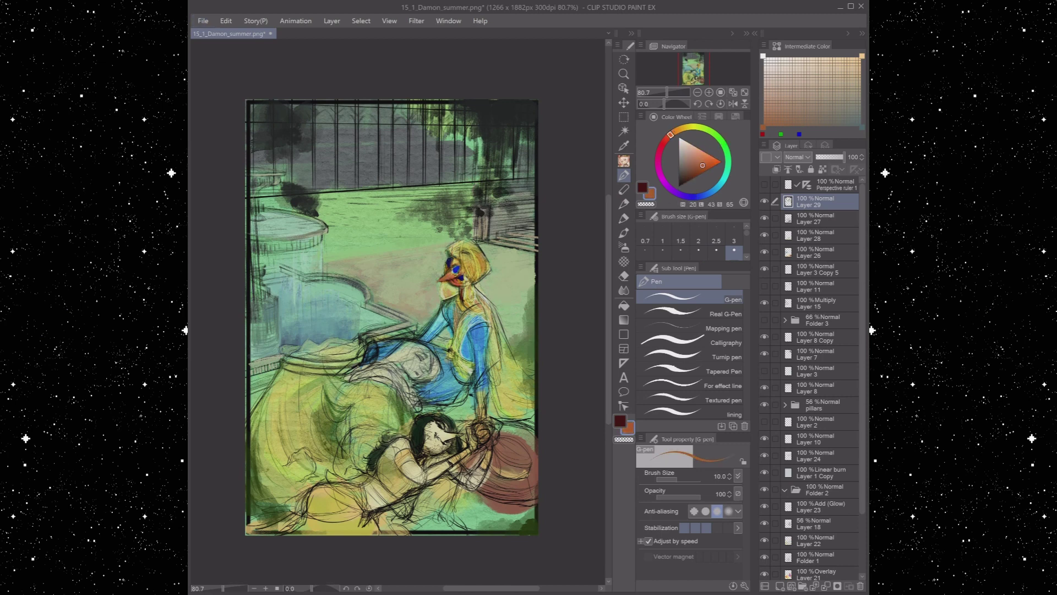
click(667, 139)
click(691, 175)
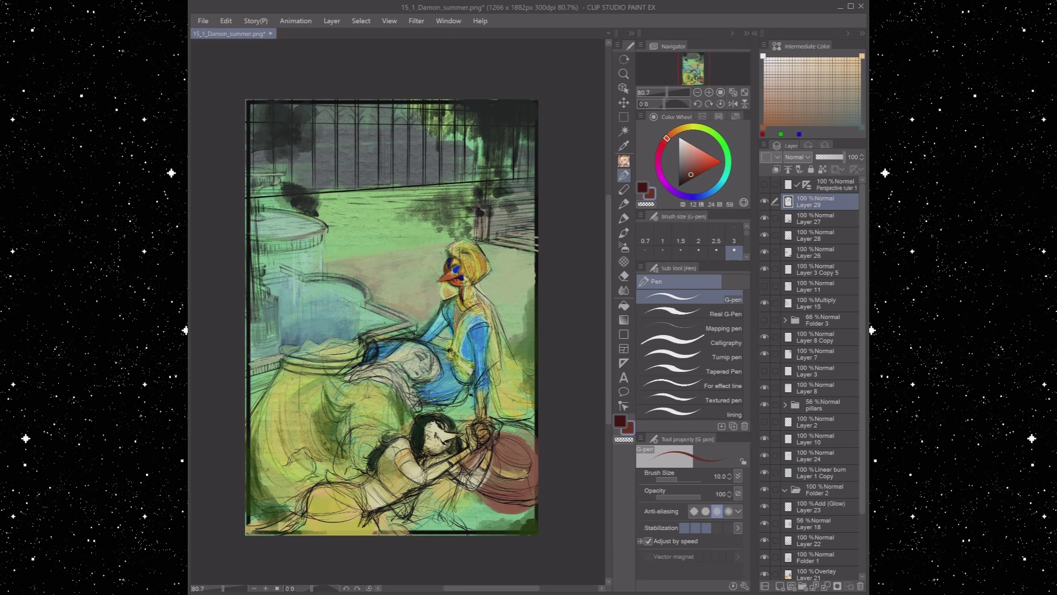
click(671, 134)
click(703, 165)
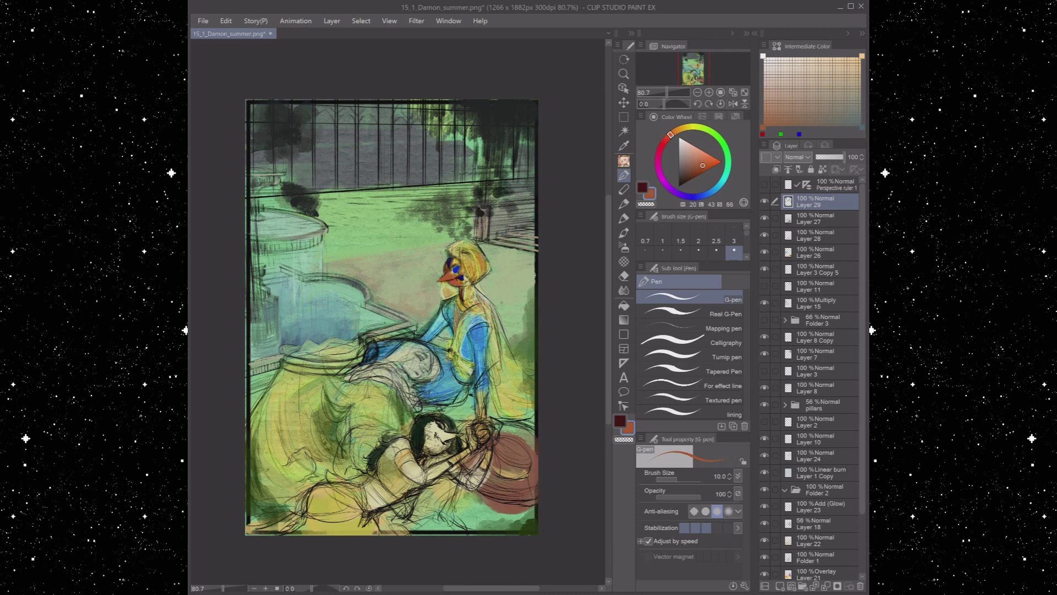
Detail the mask and headscarf with near-black and bright yellow-green accents
click(721, 140)
click(681, 182)
click(674, 132)
click(679, 186)
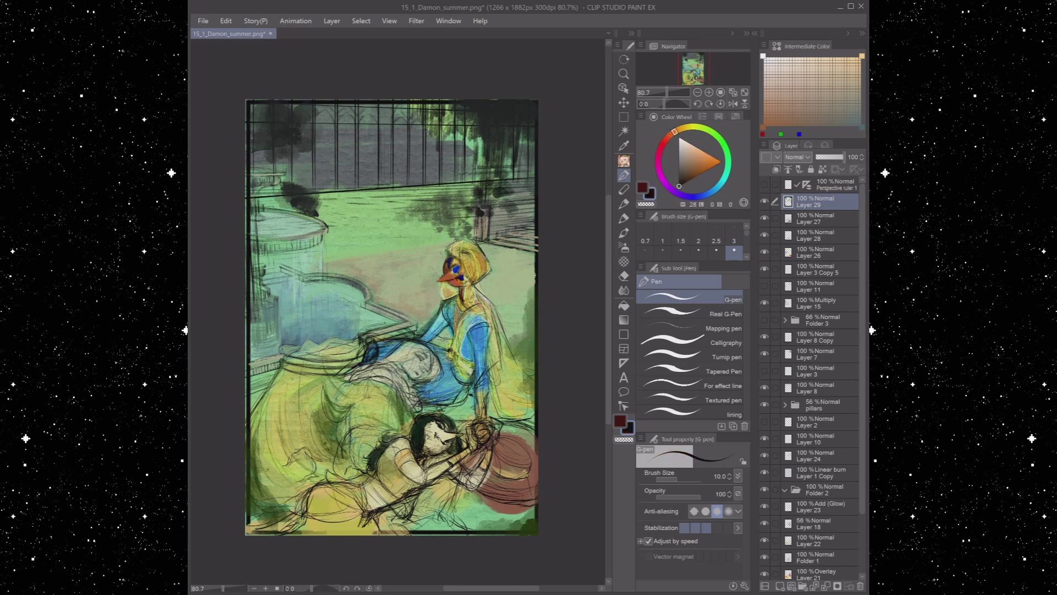
click(718, 137)
click(684, 177)
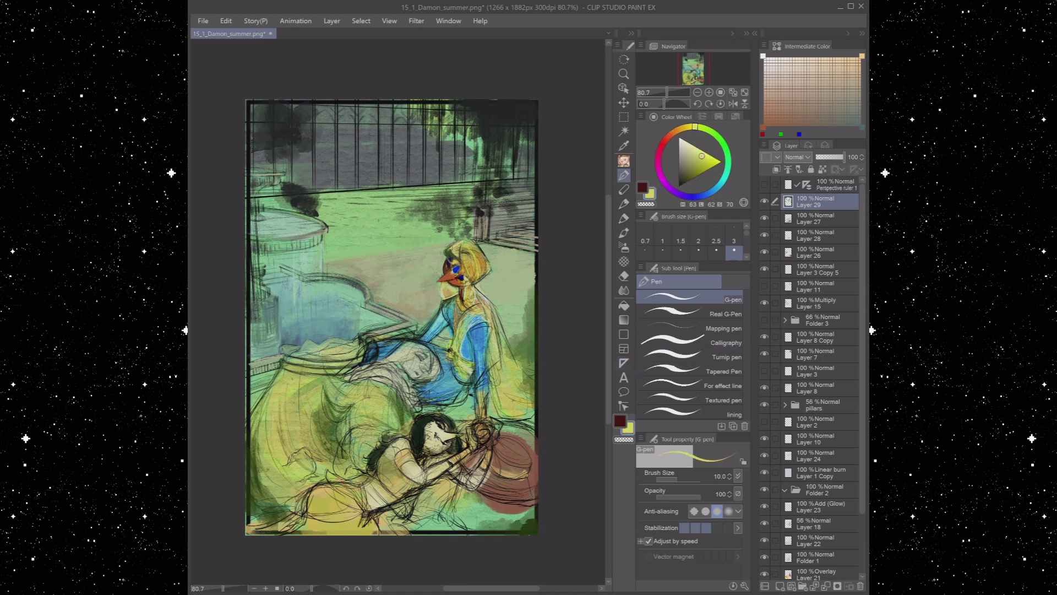
Model the headscarf's folds with golden brown, dark brown and pale yellow
click(680, 129)
click(705, 164)
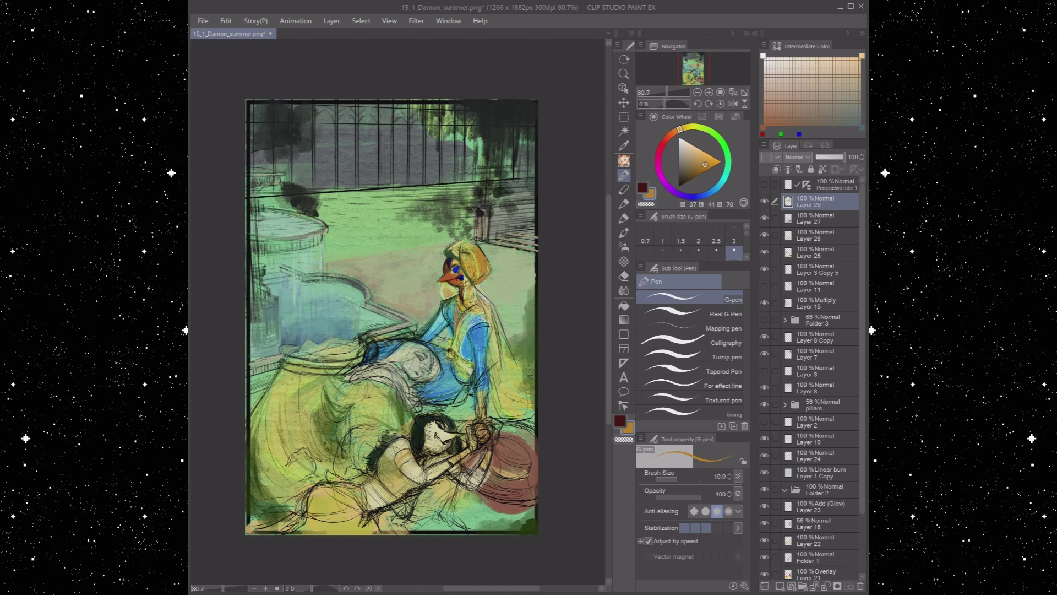
click(671, 134)
click(689, 176)
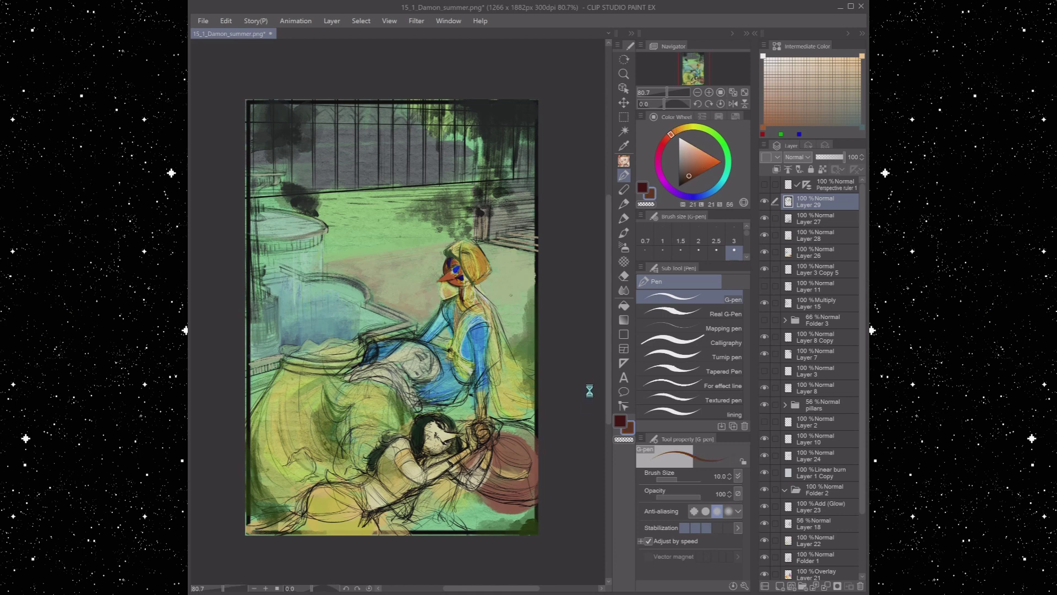
click(694, 127)
click(680, 186)
click(692, 150)
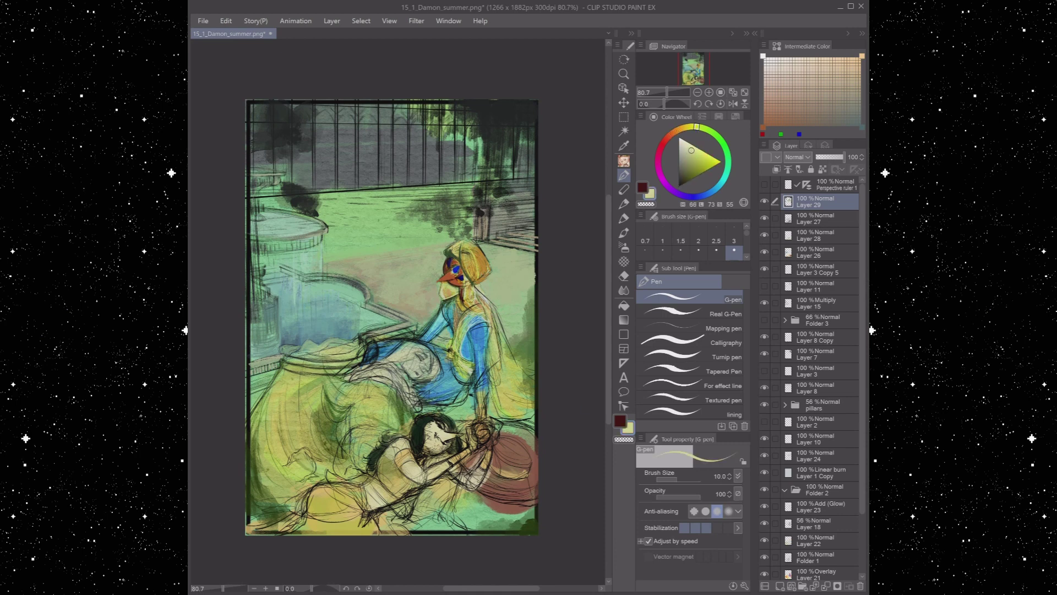
Shade the seated figure's blue sleeve with teal and dark navy using the G-pen
click(684, 176)
click(719, 137)
click(716, 189)
click(699, 163)
click(700, 196)
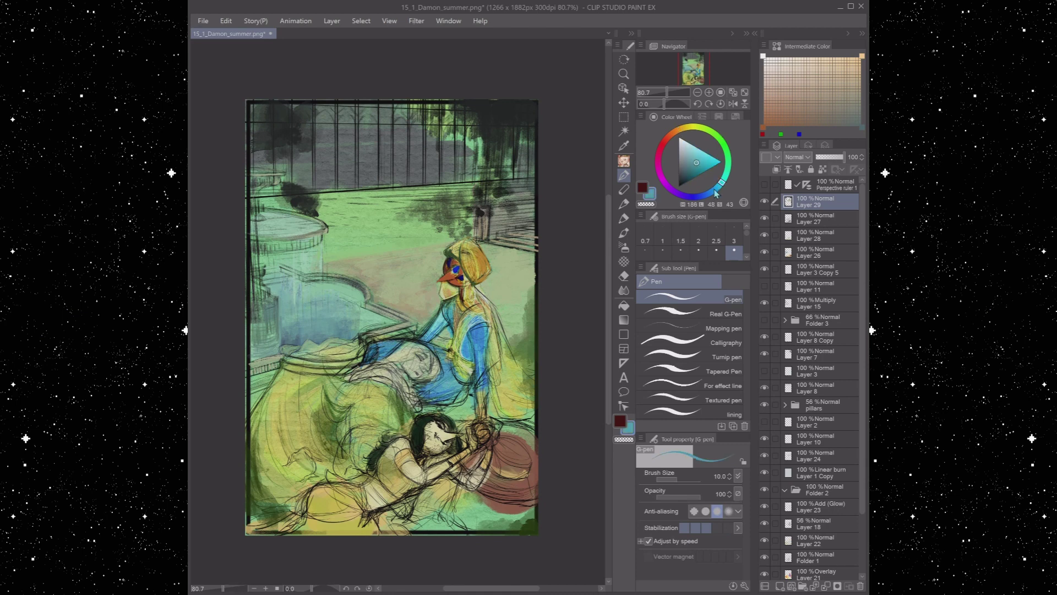
click(694, 176)
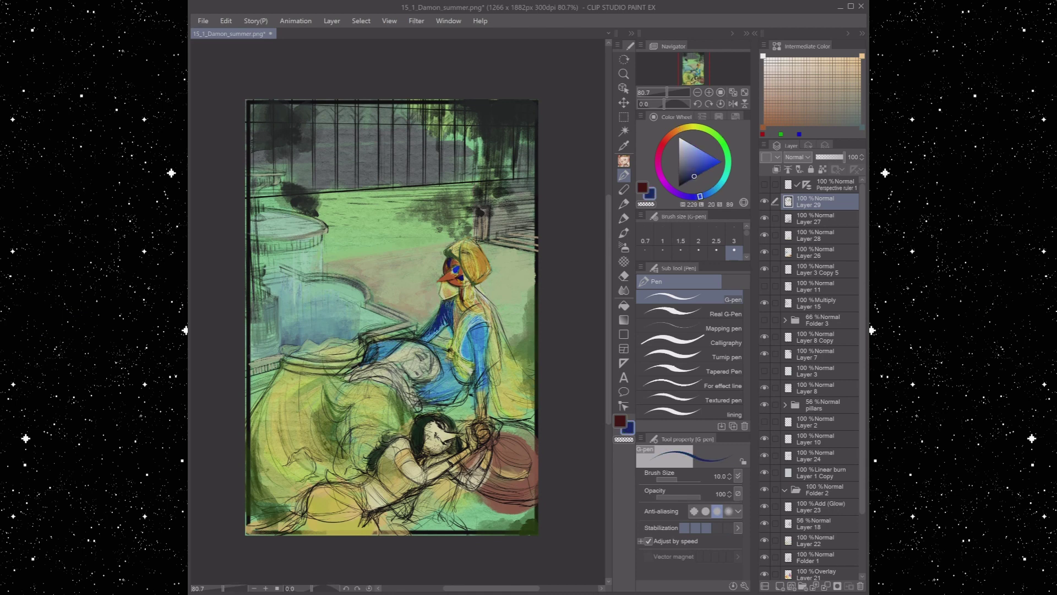
Deepen the seated figure's blue sleeves and skirt with navy, using the Flat watercolor brush at sizes 10 to 30
key(b)
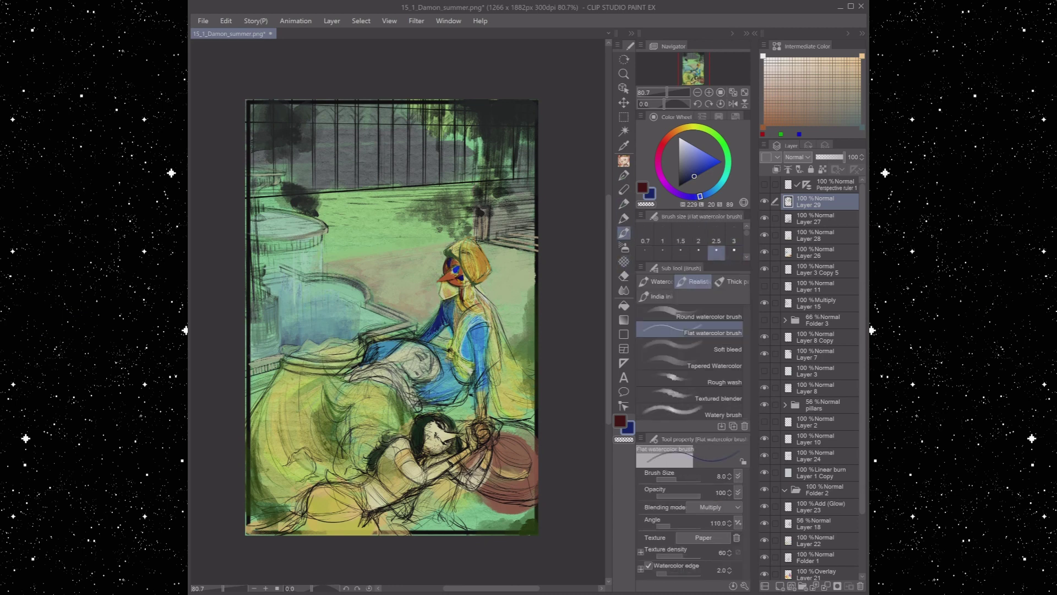
key(])
drag(464, 328, 464, 355)
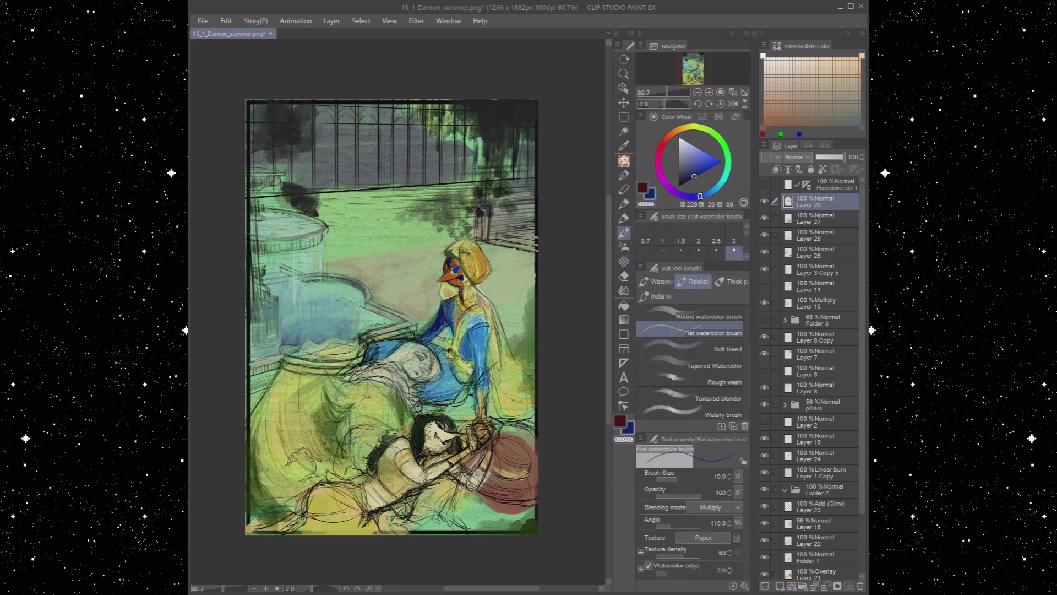
mouse_move(366, 356)
mouse_down()
mouse_move(397, 353)
mouse_move(380, 345)
mouse_up()
key(])
key(])
key(])
mouse_move(447, 366)
mouse_down()
mouse_move(435, 352)
mouse_move(470, 330)
mouse_up()
drag(473, 386, 448, 308)
Shade the seated figure's drape, the reclining figure and the green folds with sampled tan and yellow-green at brush size 30
alt+click(504, 357)
drag(504, 345, 515, 410)
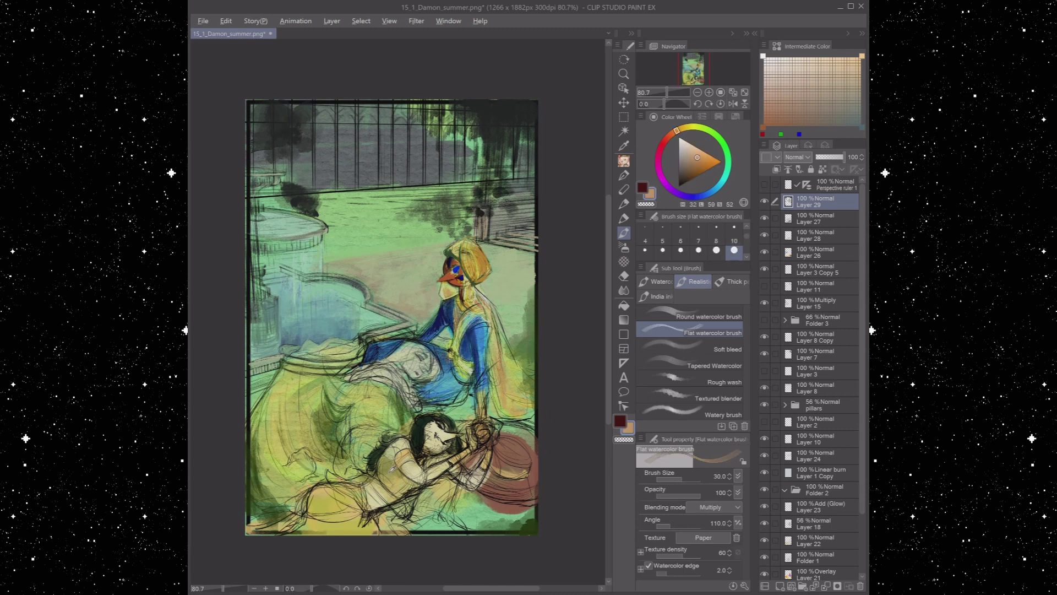
drag(369, 488, 388, 504)
mouse_move(338, 405)
mouse_down()
mouse_move(369, 421)
mouse_move(378, 396)
mouse_move(407, 424)
mouse_up()
alt+click(385, 407)
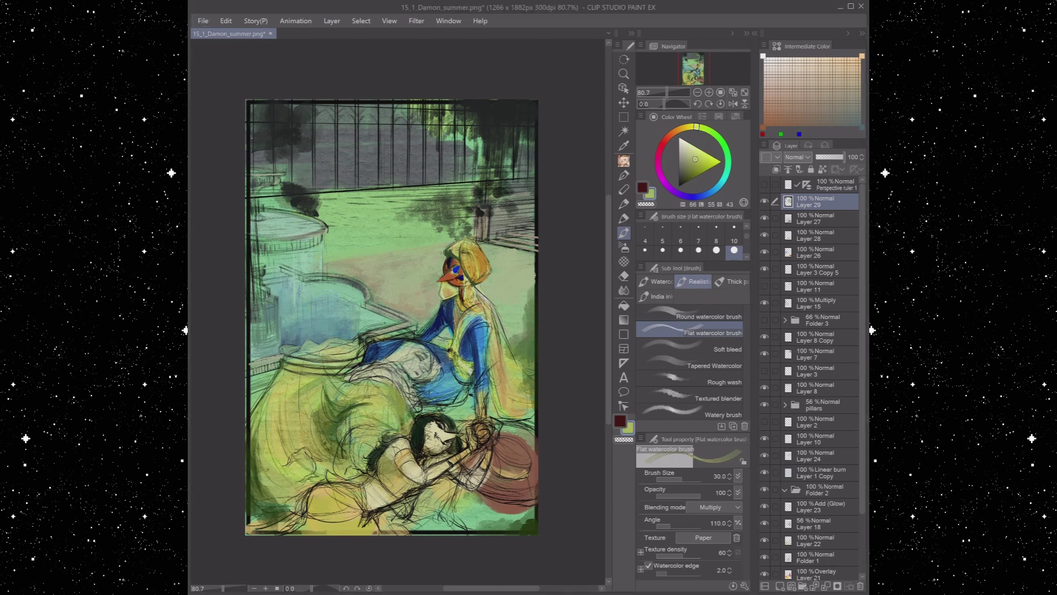
Reinforce the seated figure's sleeve and skirt edge with the G-pen, using sampled blue and dark navy
alt+click(440, 366)
key(p)
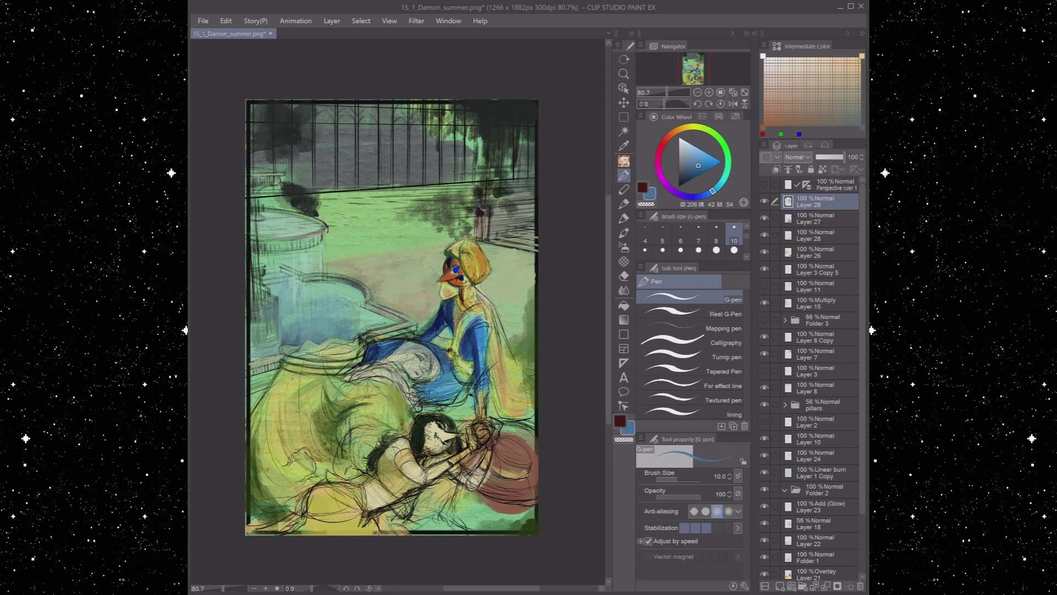
alt+click(442, 385)
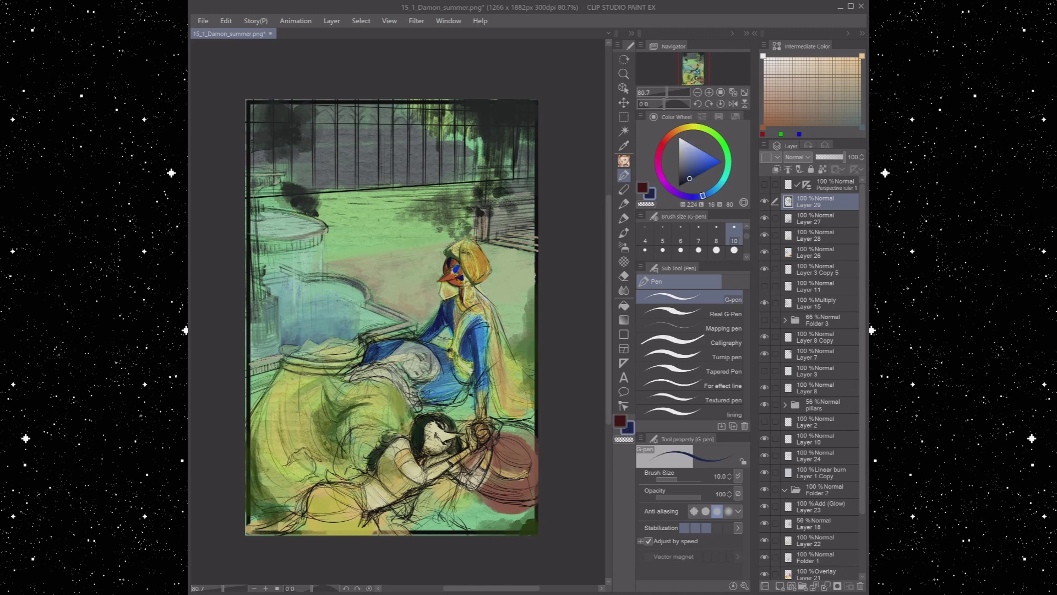
drag(364, 359, 399, 342)
Paint green stripes across the reclining figure's top on Layer 28 with the Flat watercolor brush
key(b)
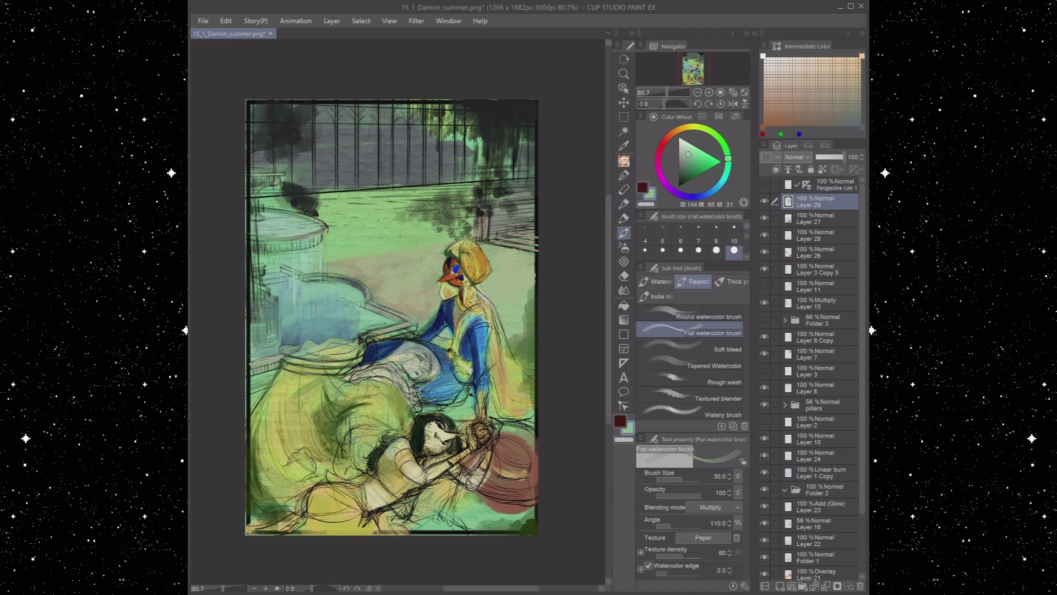
ctrl+shift+click(413, 473)
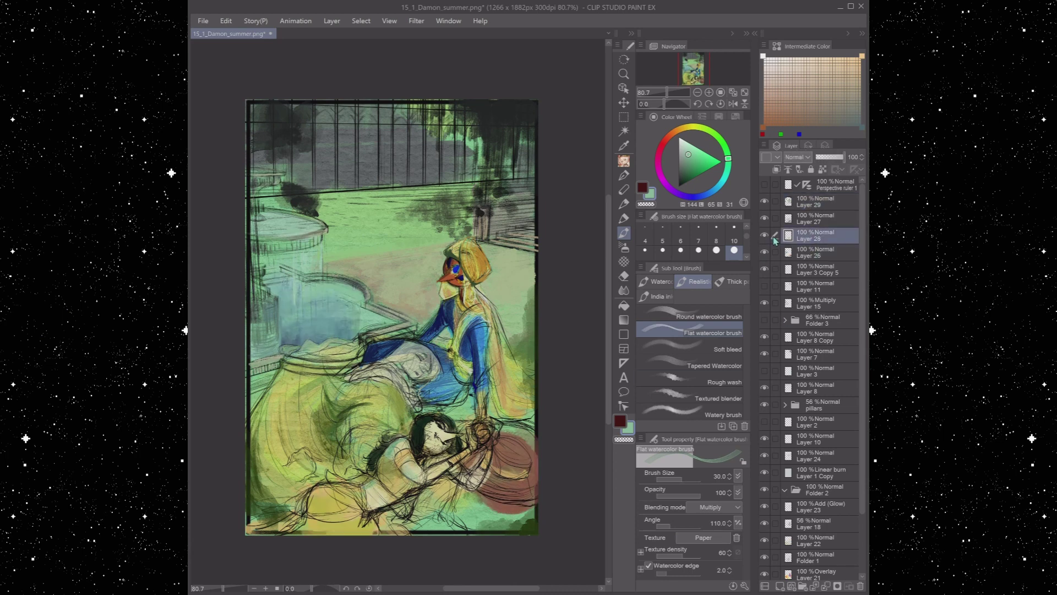
alt+click(411, 473)
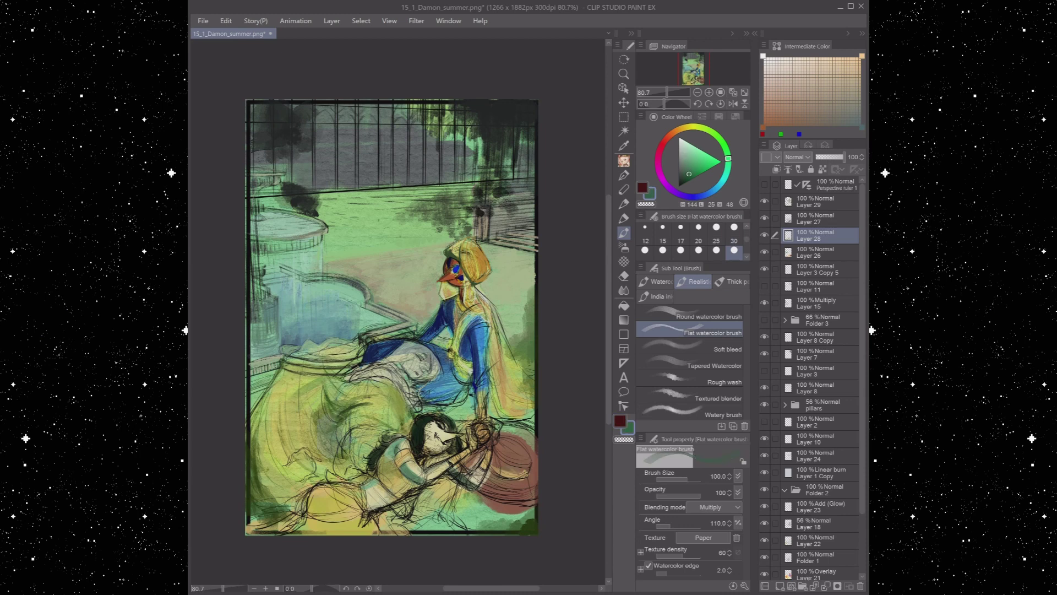
Glaze dark green shadows over the foliage behind the reclining figure and the ground below at brush size 100
mouse_move(336, 418)
mouse_down()
mouse_move(286, 468)
mouse_move(265, 386)
mouse_up()
mouse_move(385, 523)
mouse_down()
mouse_move(462, 512)
mouse_move(380, 520)
mouse_up()
drag(319, 507, 247, 528)
Glaze the seated figure's skirt with blue and the long drape with pale gold at brush size 30
click(734, 227)
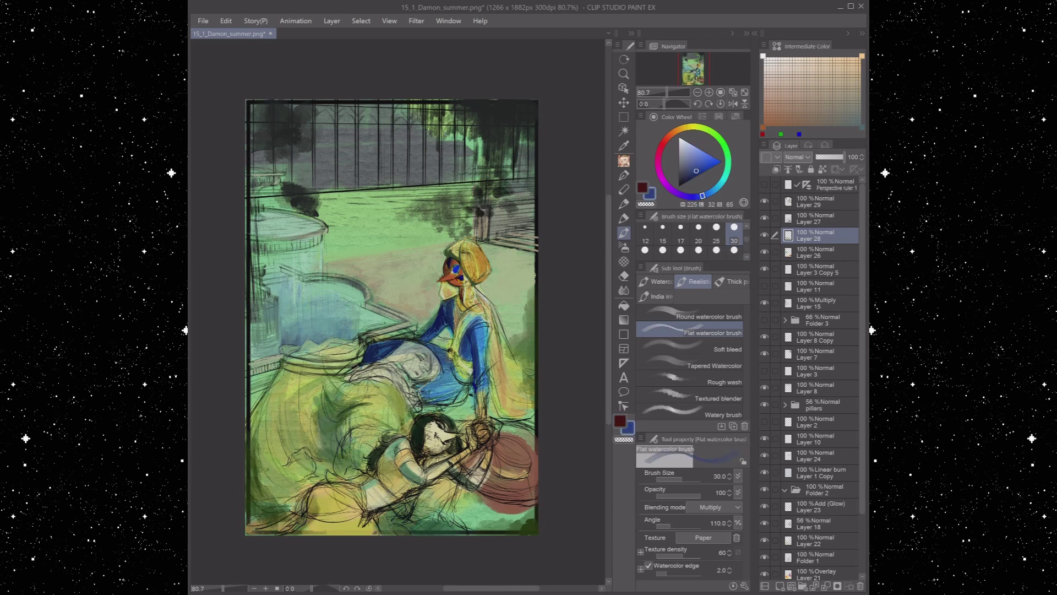
alt+click(386, 330)
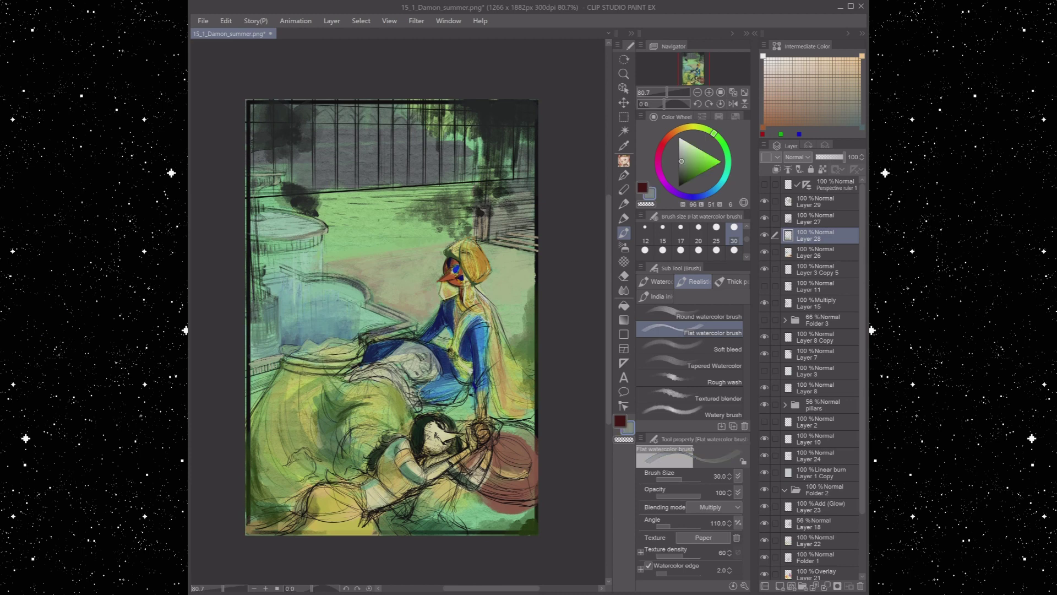
alt+click(347, 353)
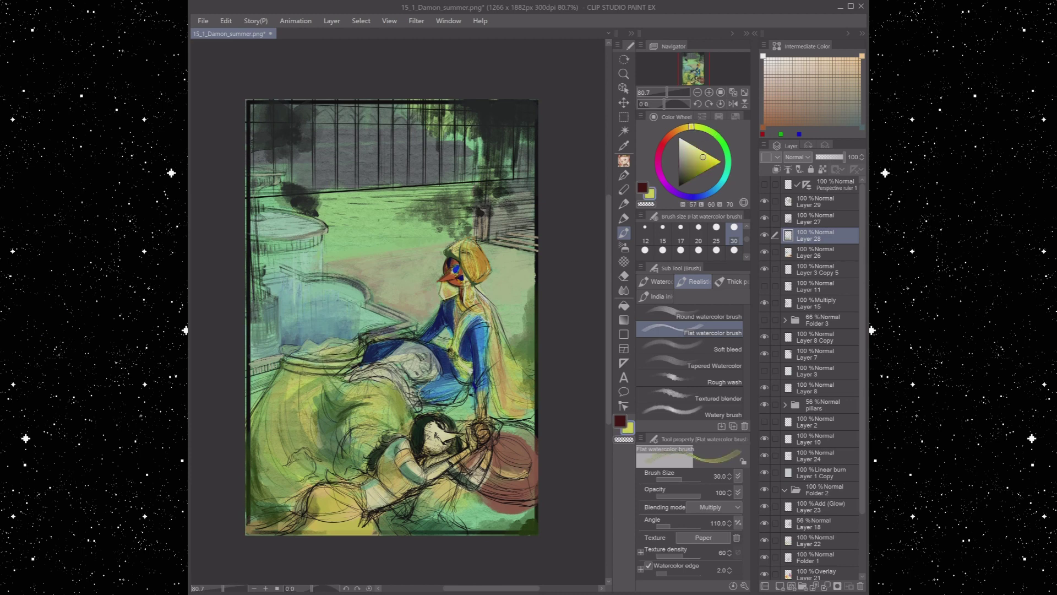
alt+click(396, 399)
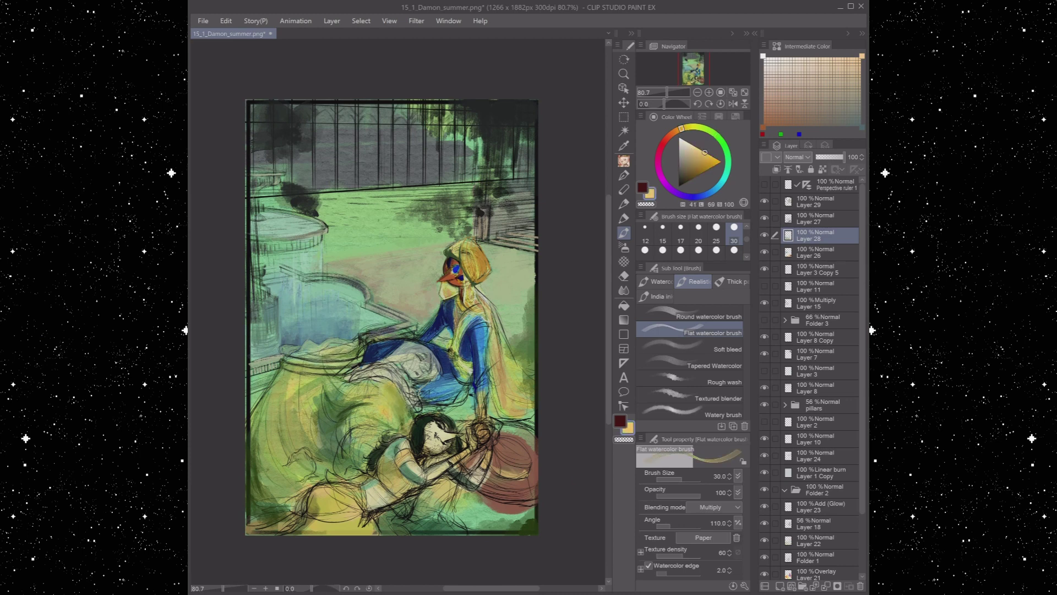
drag(501, 416, 501, 317)
Deepen the seated figure's forearm and blue clothing with brown and vivid blue, and darken the red cushion
alt+click(479, 405)
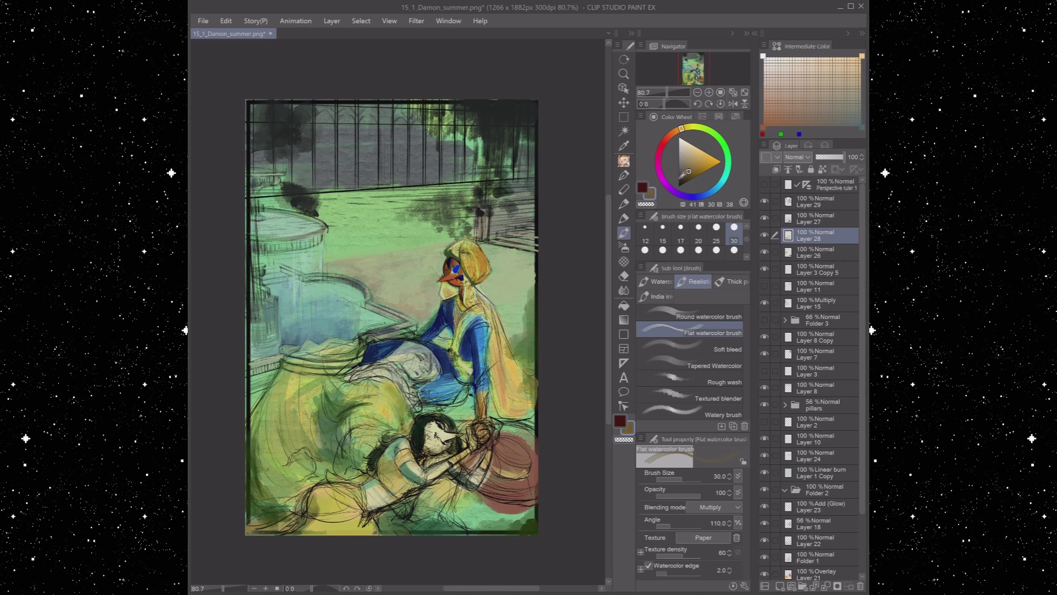
alt+click(463, 388)
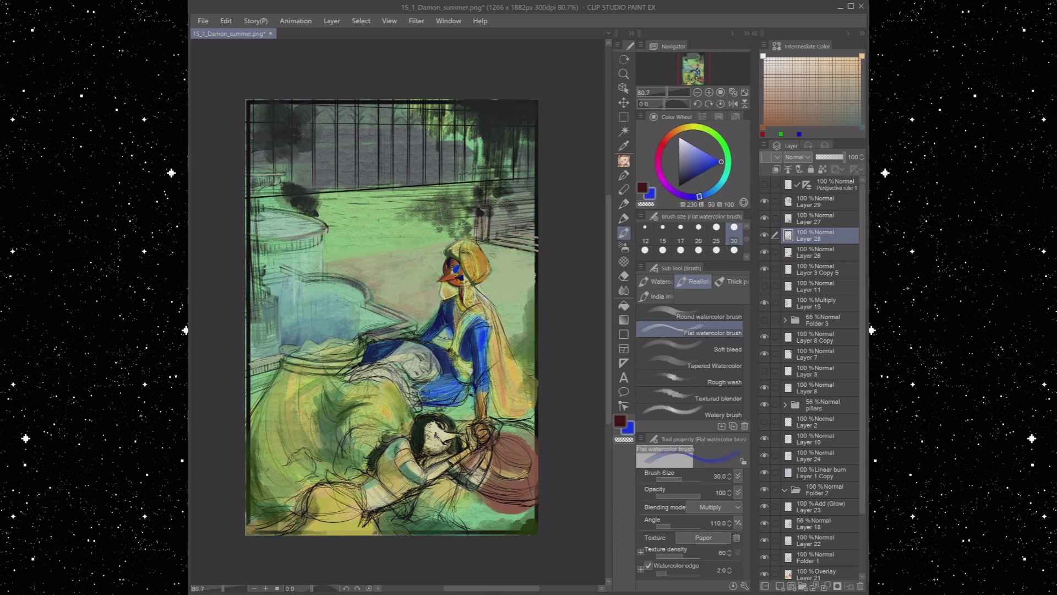
alt+click(525, 471)
drag(485, 495, 465, 432)
Tint the gray form on the seated figure's lap with purple, muted violet and blue-gray
alt+click(412, 347)
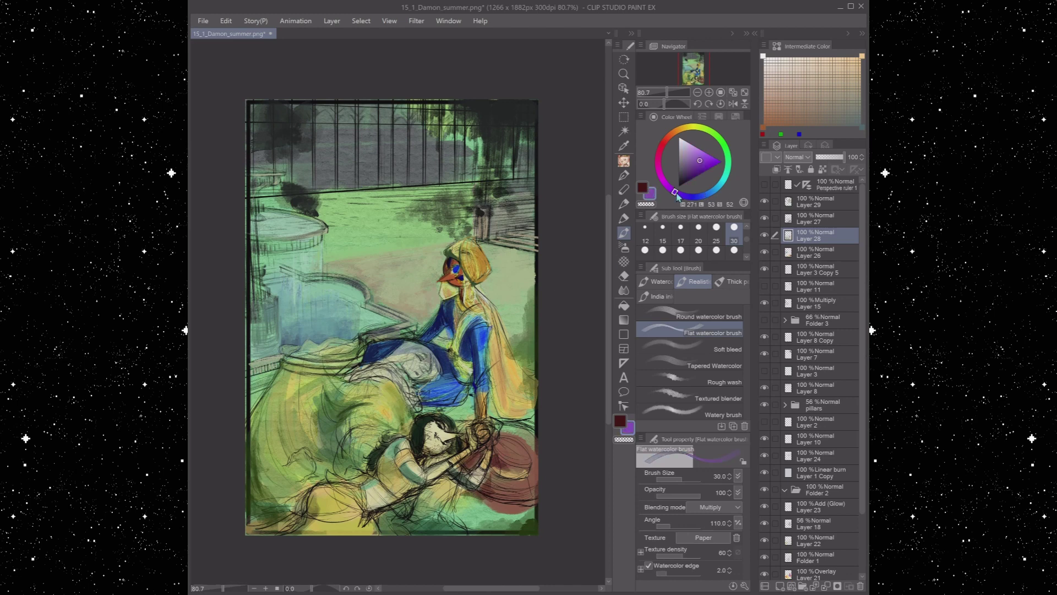
click(694, 197)
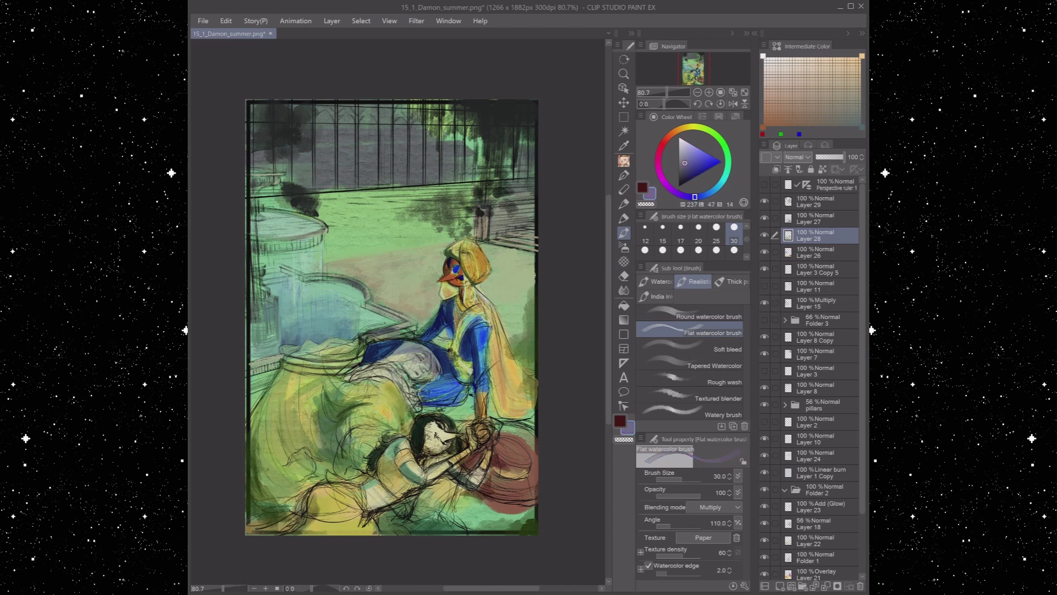
alt+click(435, 385)
alt+click(414, 368)
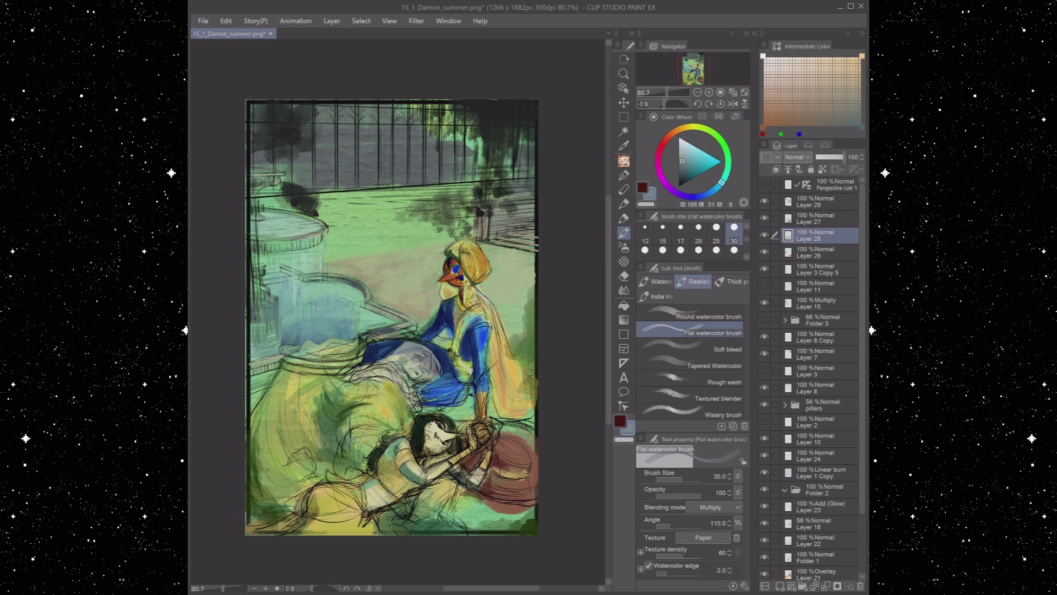
alt+click(400, 394)
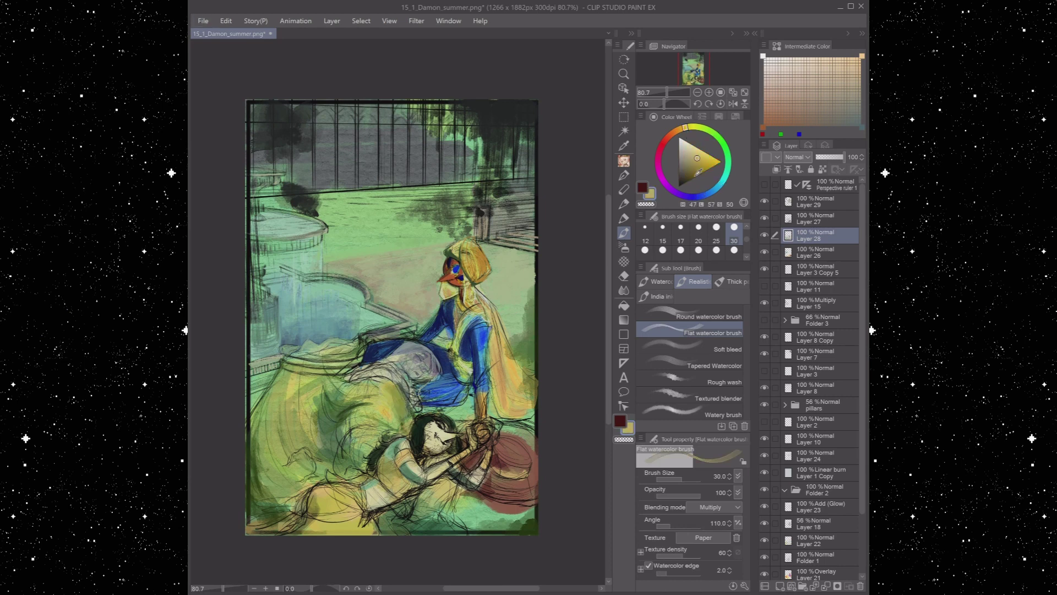
On a new top layer, paint near-black foliage in the painting's upper-left corner with the Flat marker 2 pastel brush at size 100
alt+click(498, 103)
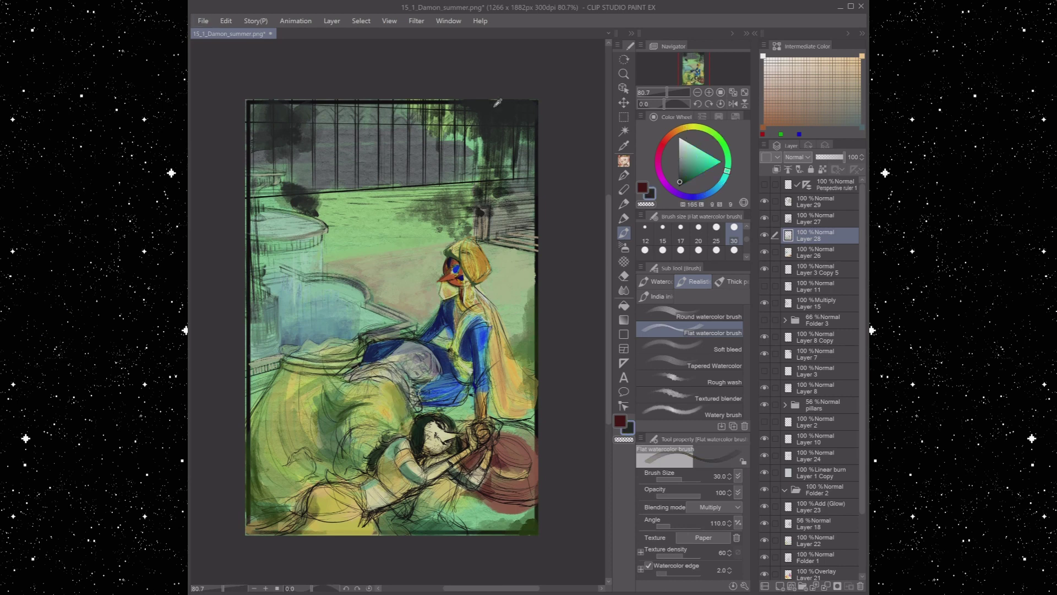
key(ctrl+shift+n)
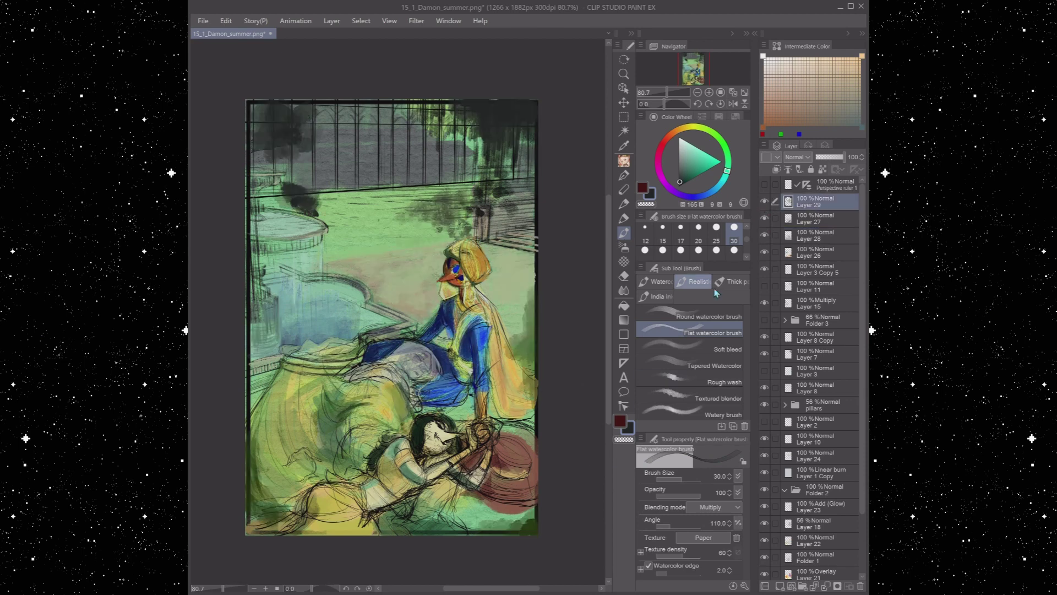
key(b)
alt+click(319, 328)
click(734, 227)
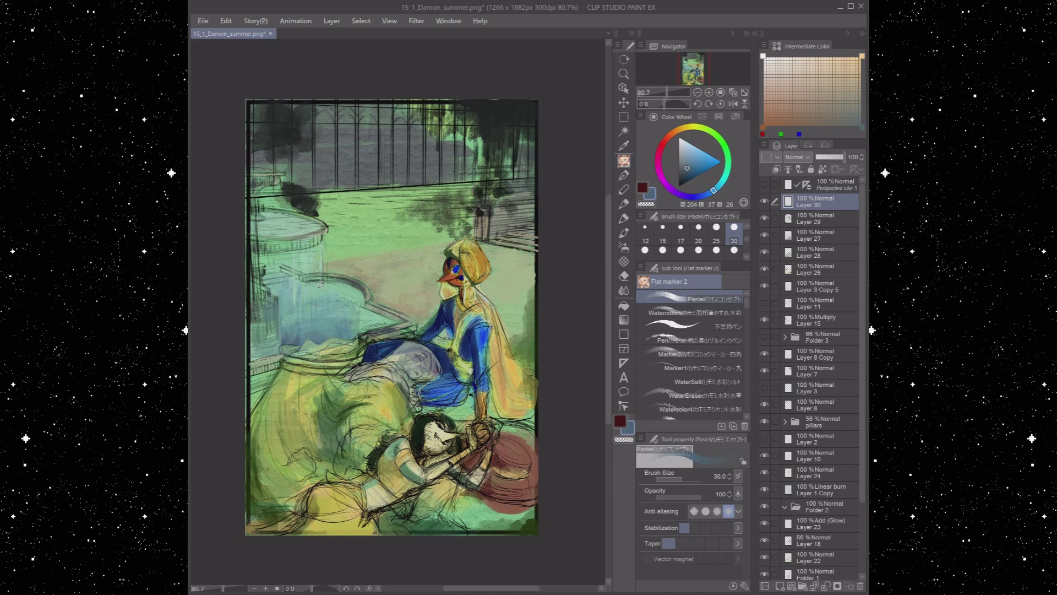
alt+click(410, 313)
click(734, 250)
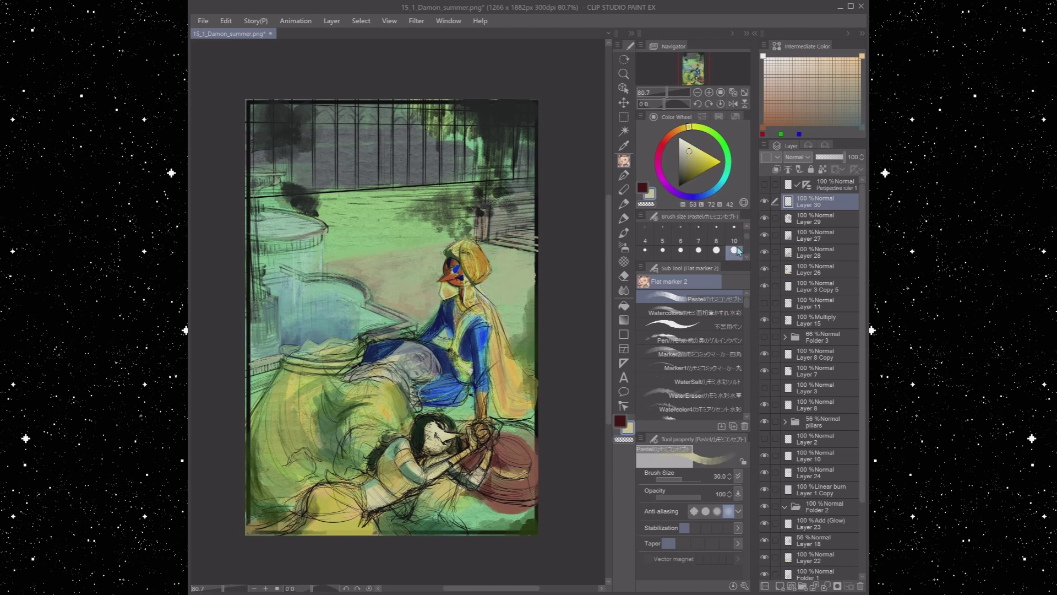
alt+click(520, 144)
mouse_move(250, 110)
mouse_down()
mouse_move(337, 107)
mouse_move(268, 131)
mouse_move(256, 187)
mouse_up()
Paint a dark green bush in front of the middle of the fence at brush size 100
alt+click(474, 138)
alt+click(410, 176)
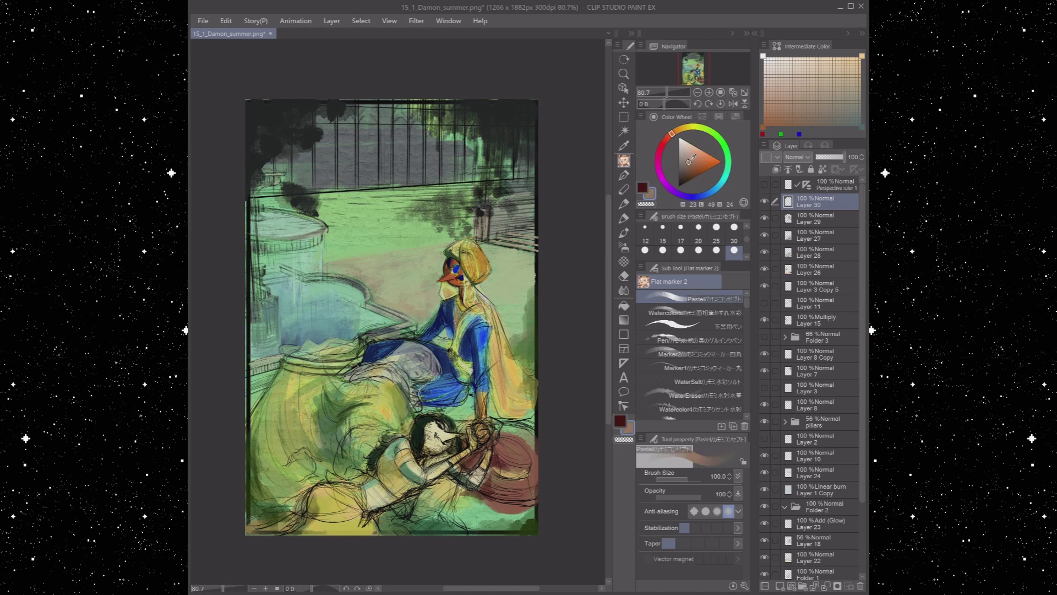
mouse_move(402, 172)
mouse_down()
mouse_move(424, 182)
mouse_move(390, 208)
mouse_move(375, 176)
mouse_move(408, 165)
mouse_move(440, 187)
mouse_move(292, 201)
mouse_move(429, 240)
mouse_up()
Paint the first vertical fence bars in pale green sampled from the lawn, at brush size 10
key(bracketleft)
key(bracketleft)
key(bracketleft)
key(bracketleft)
key(bracketleft)
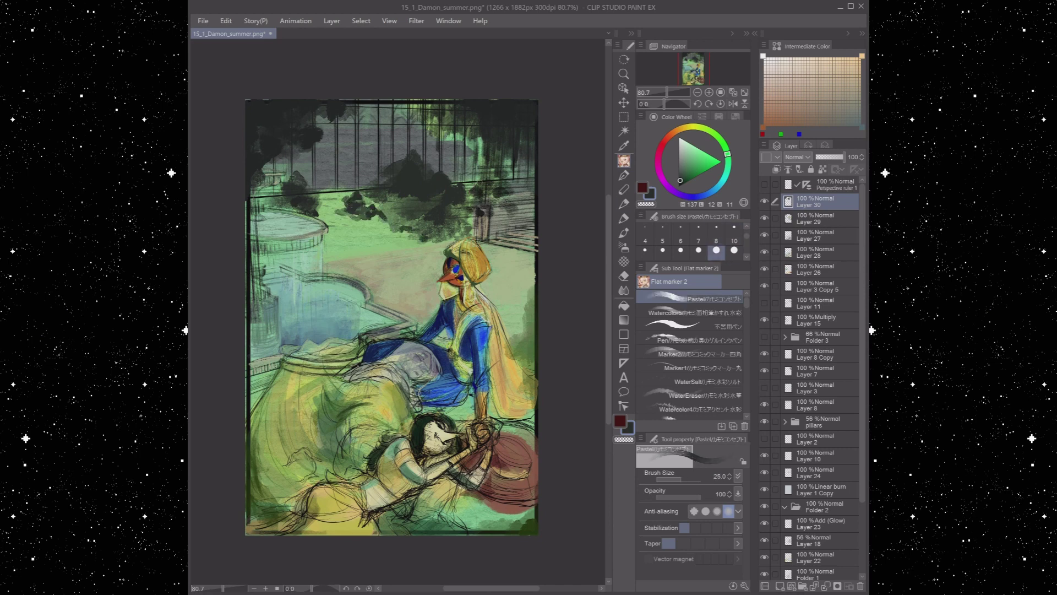
key(bracketleft)
key(bracketleft)
key(bracketleft)
key(bracketleft)
key(bracketleft)
alt+click(337, 218)
mouse_move(336, 193)
mouse_down()
mouse_move(335, 122)
mouse_move(336, 183)
mouse_up()
mouse_move(358, 189)
mouse_down()
mouse_move(380, 190)
mouse_move(381, 103)
mouse_up()
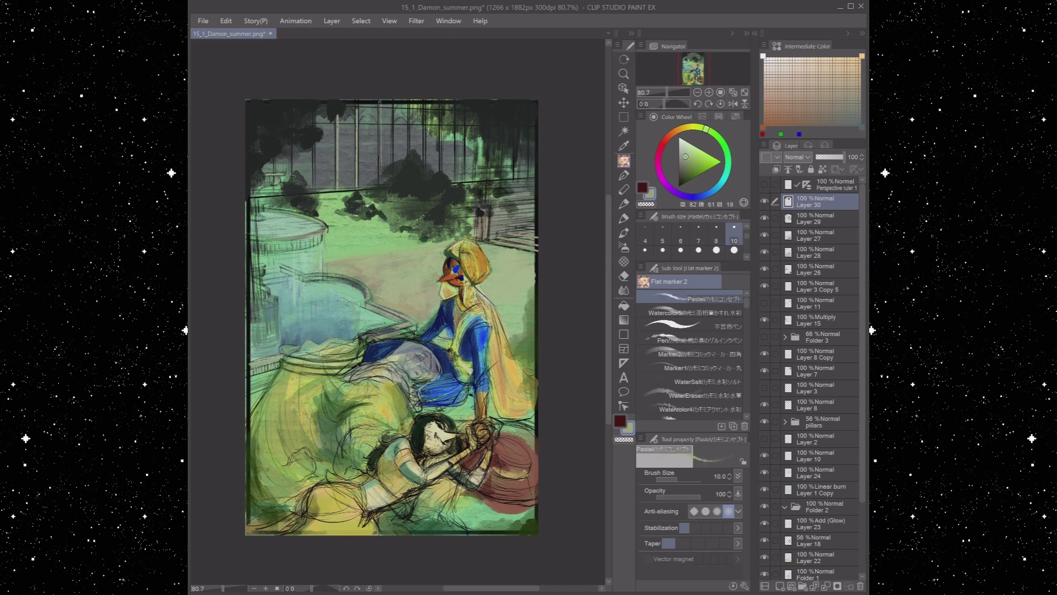
drag(383, 172, 389, 99)
Extend the row of pale green fence bars above the dark bush at brush size 10
key(bracketleft)
key(bracketleft)
key(bracketleft)
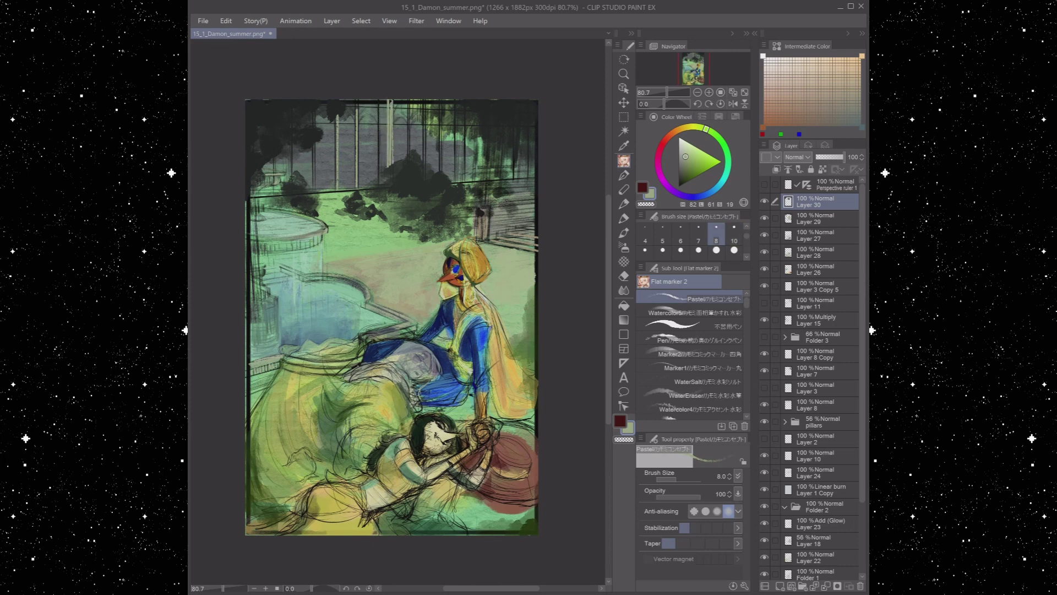
key(bracketright)
key(bracketright)
key(bracketright)
mouse_move(394, 165)
mouse_down()
mouse_move(394, 99)
mouse_move(409, 101)
mouse_up()
drag(425, 167, 425, 100)
mouse_move(441, 170)
mouse_down()
mouse_move(440, 132)
mouse_move(440, 174)
mouse_up()
Paint a pale green rail along the base of the fence across the full width of the canvas
mouse_move(313, 193)
mouse_down()
mouse_move(314, 143)
mouse_move(361, 190)
mouse_up()
key(ctrl+z)
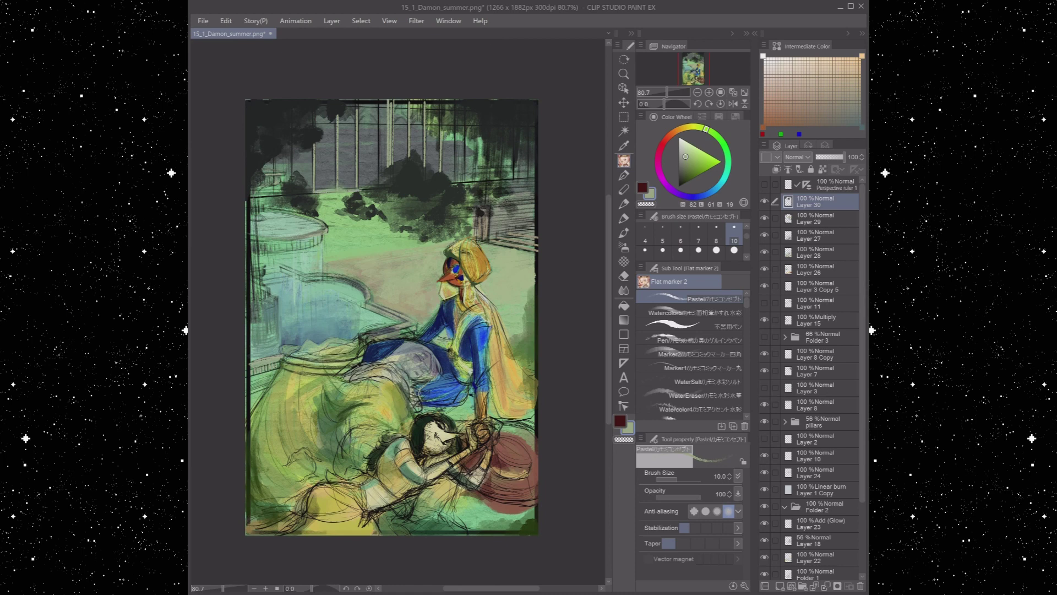
drag(258, 197, 281, 195)
drag(449, 183, 524, 176)
key(ctrl+z)
drag(248, 195, 539, 178)
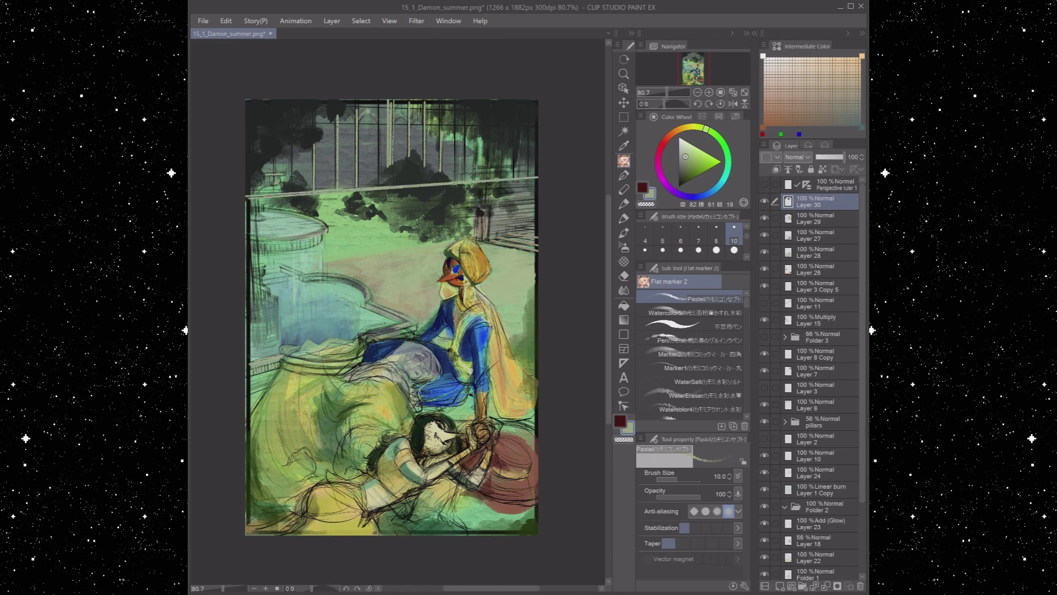
Hide Layer 3 Copy 5, Layer 11, Layer 8 Copy, Layer 7 and Layer 8 to remove the black frame and fence lines
click(765, 286)
click(764, 303)
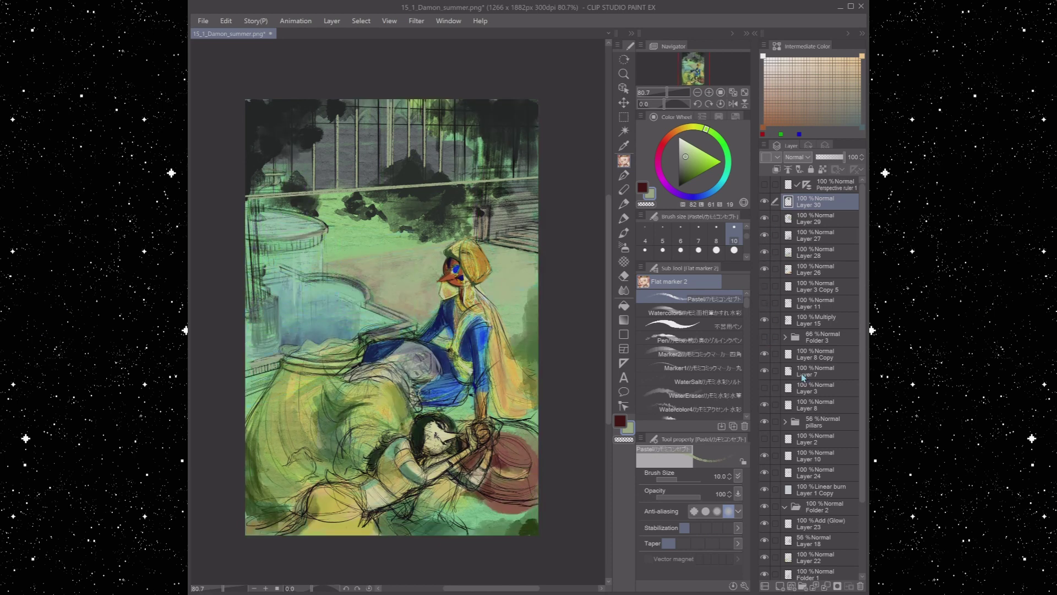
click(765, 371)
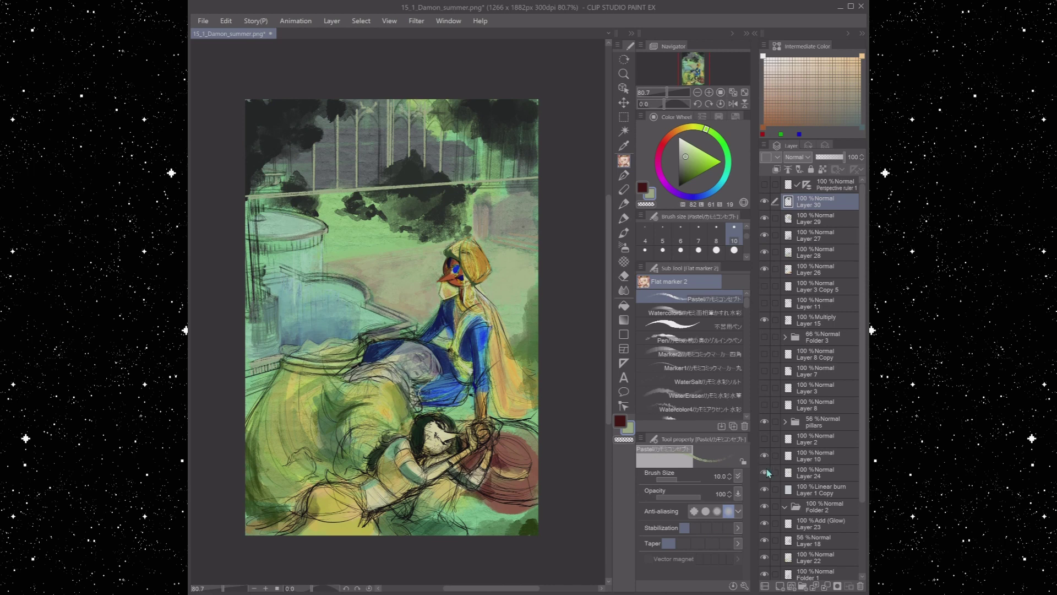
Show the Folder 1 layer and move it directly above Layer 27
scroll(770, 489, down, 3)
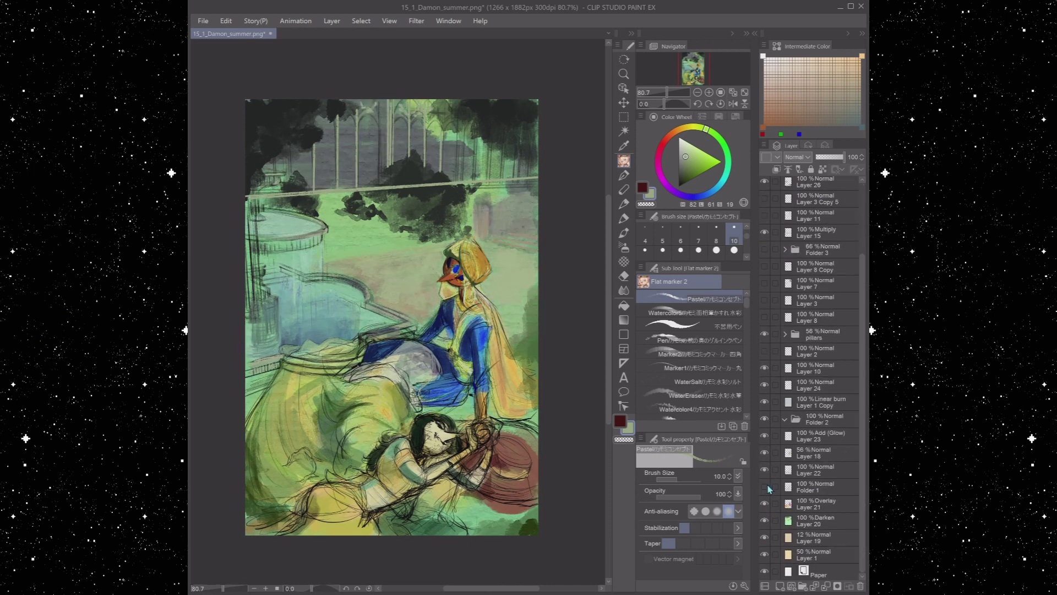
click(765, 486)
click(799, 486)
key(p)
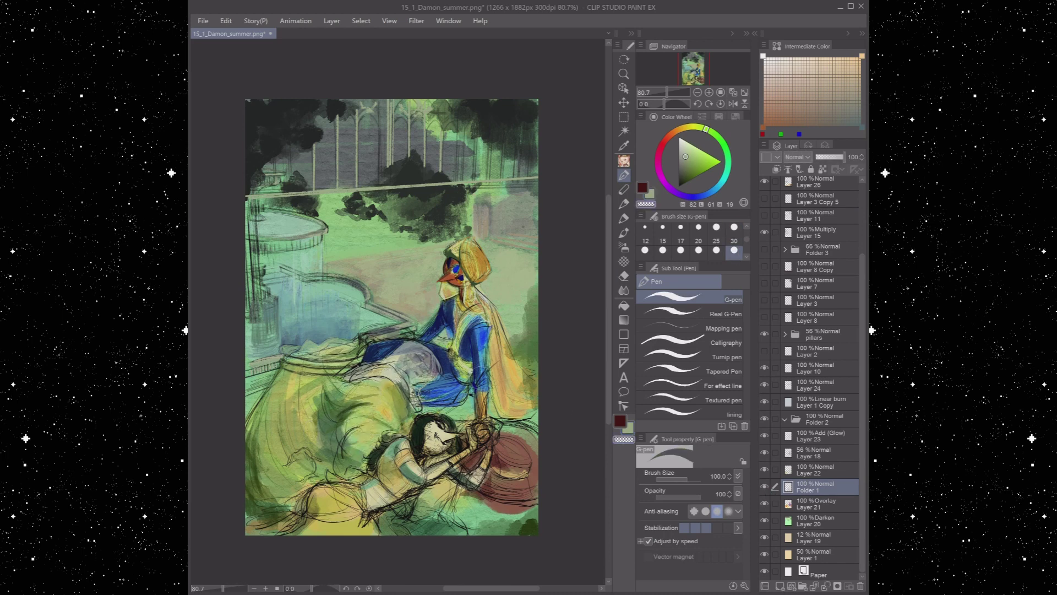
key(m)
click(765, 521)
click(765, 521)
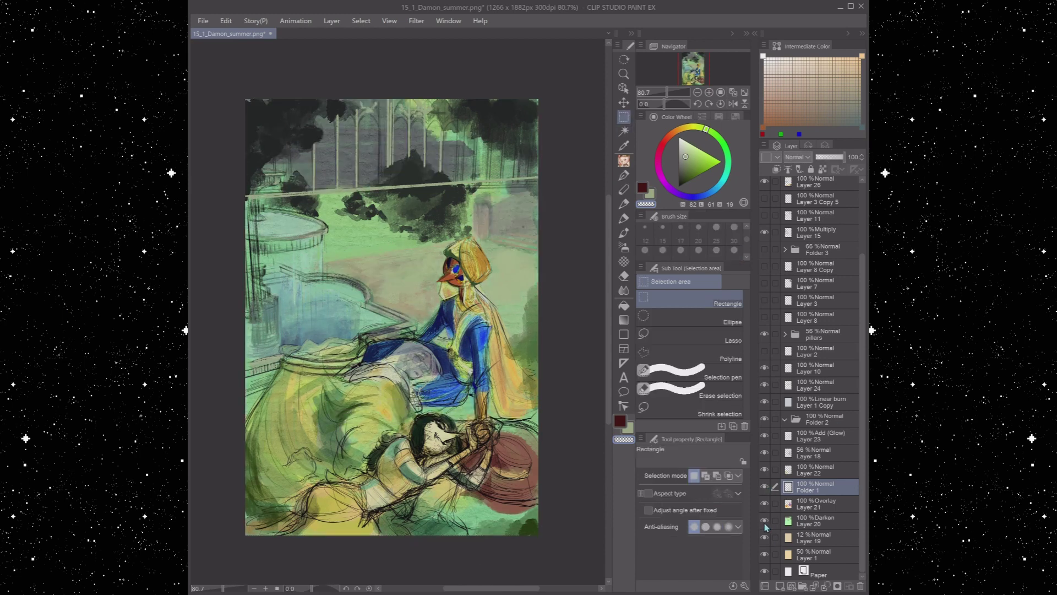
key(p)
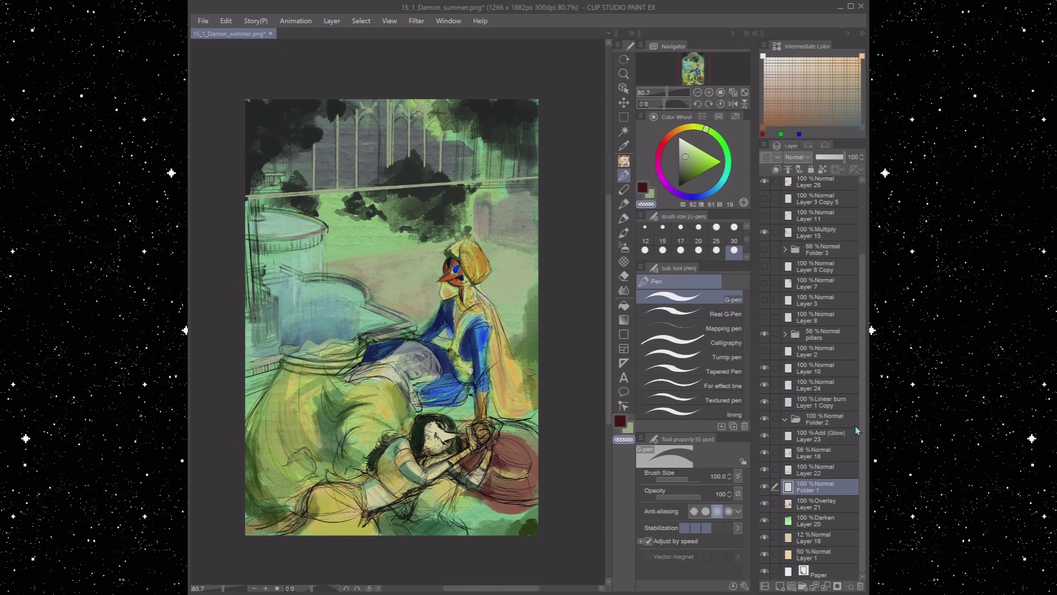
drag(820, 486, 819, 243)
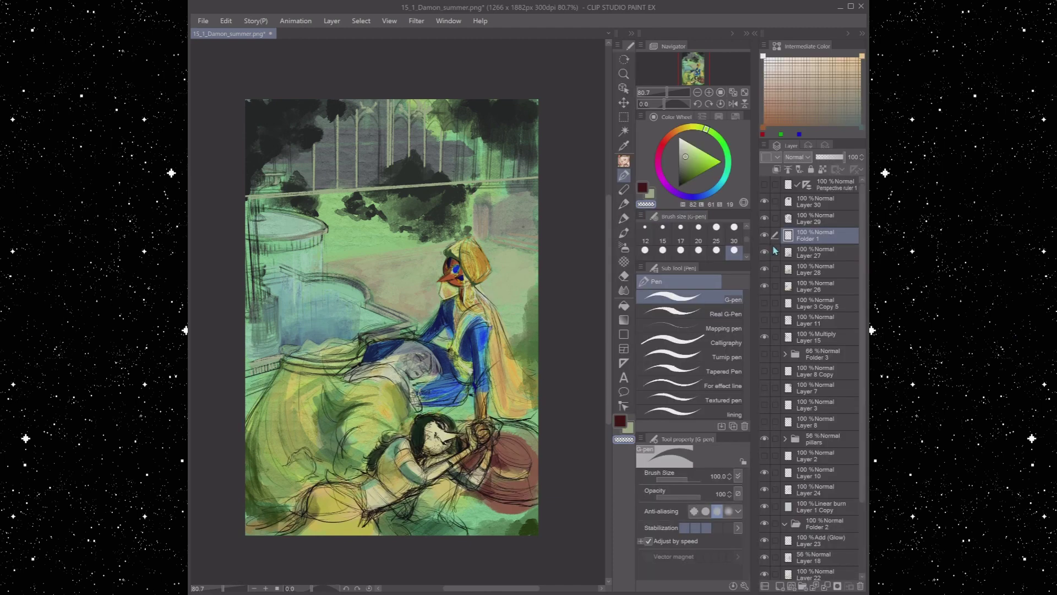
Try to move Layer 18 out of Folder 2 to just above Layer 3 Copy 5
scroll(817, 454, down, 3)
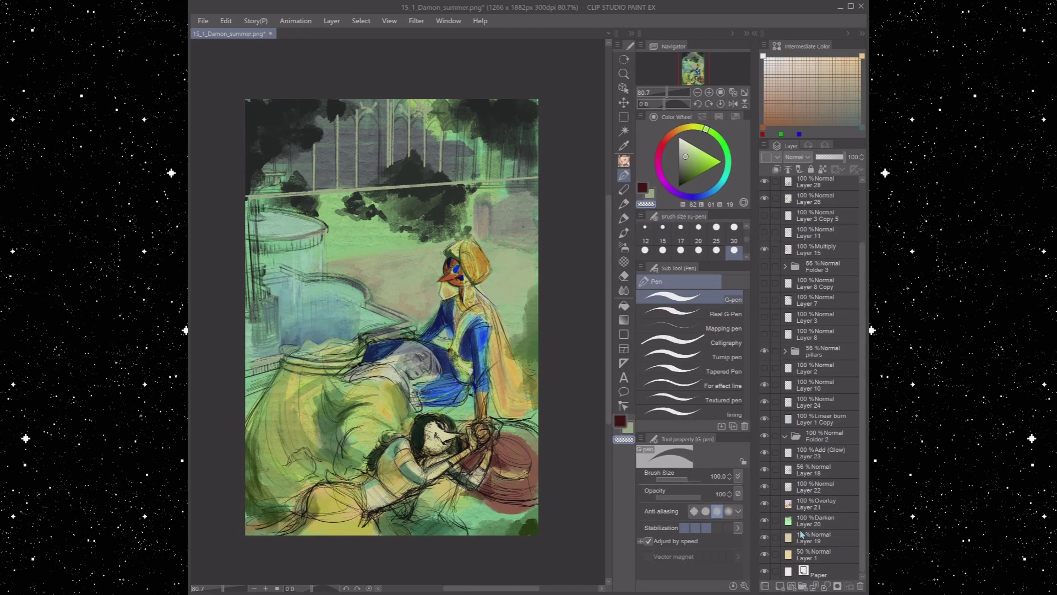
click(765, 470)
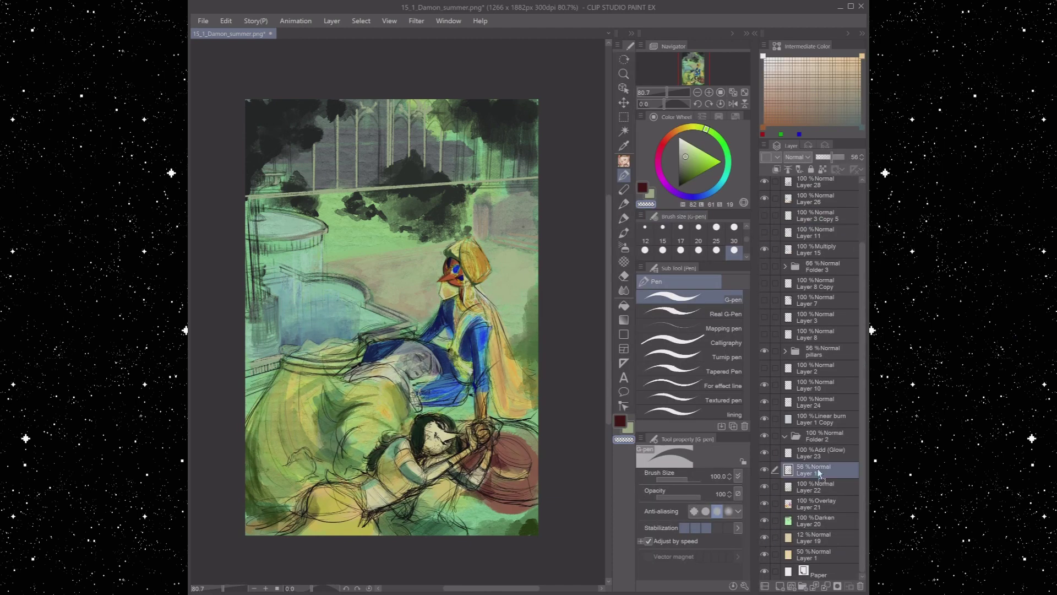
click(815, 470)
drag(815, 470, 770, 190)
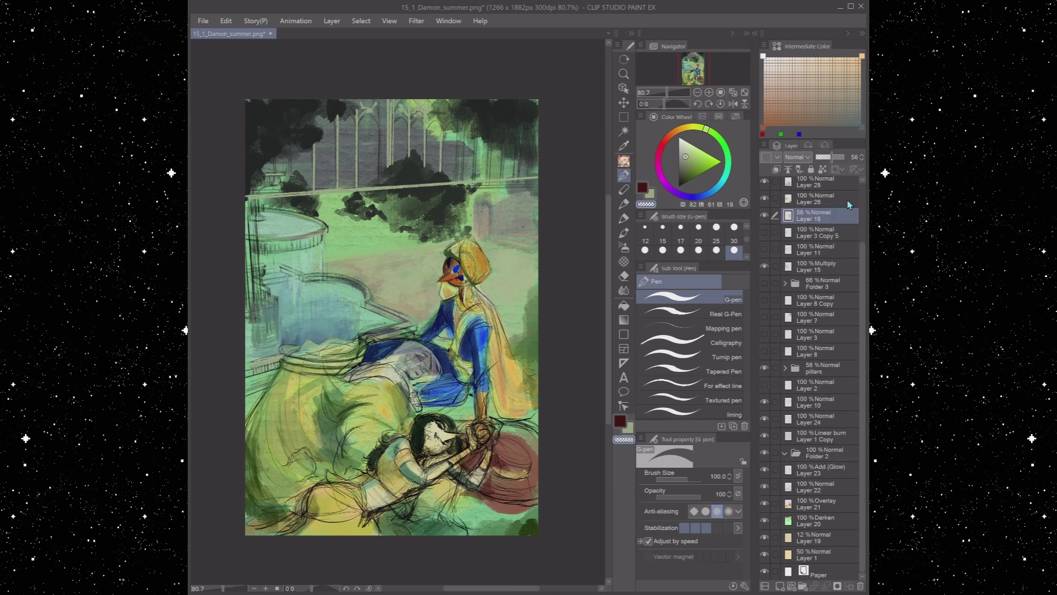
key(ctrl+z)
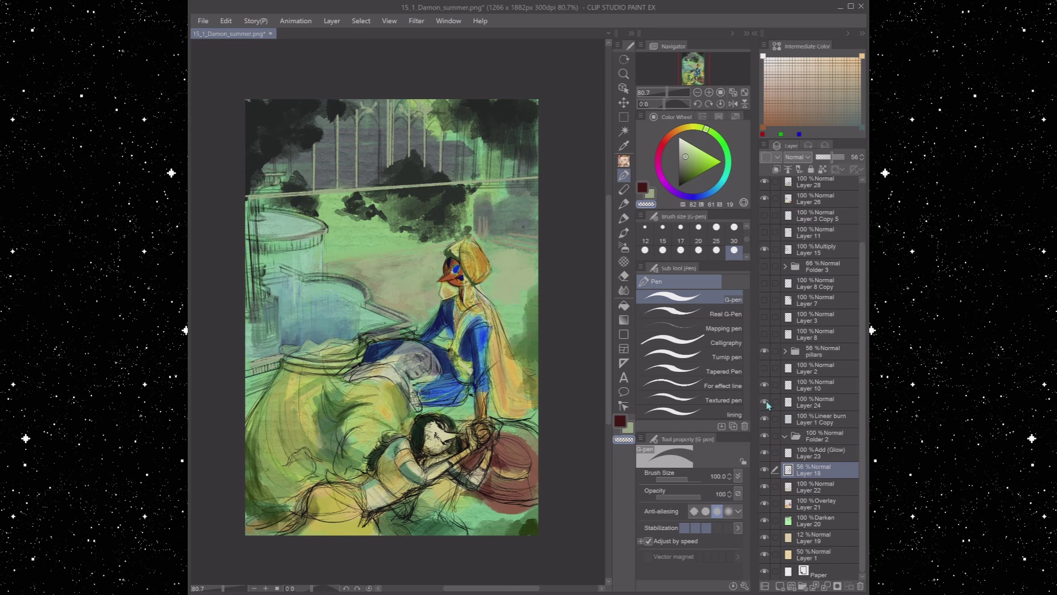
Move the pillars folder between Layer 30 and Layer 29 and merge it into a single layer
click(764, 351)
drag(815, 353, 819, 206)
key(ctrl+z)
key(ctrl+z)
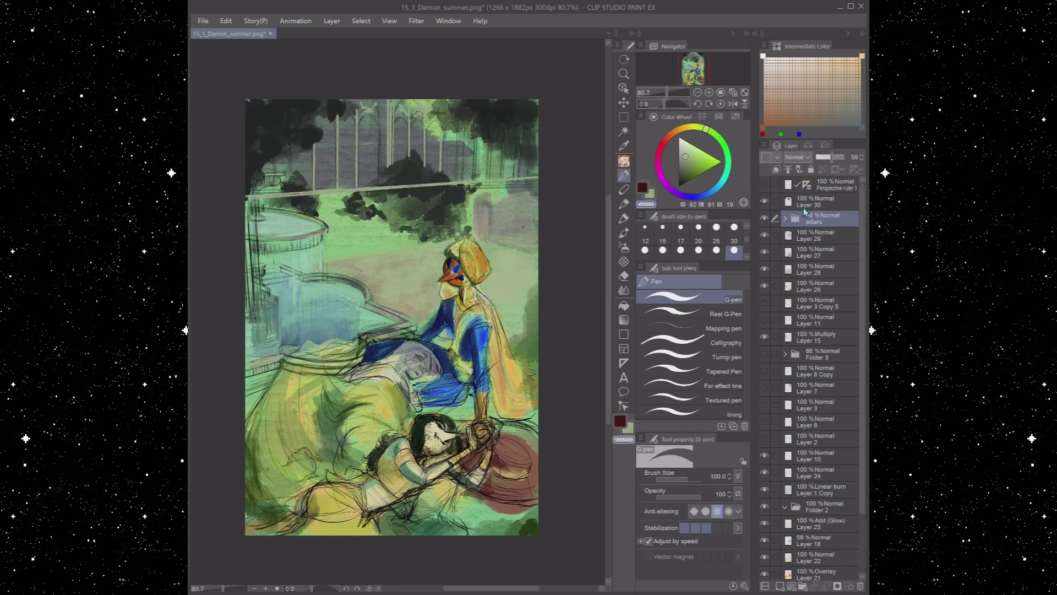
key(p)
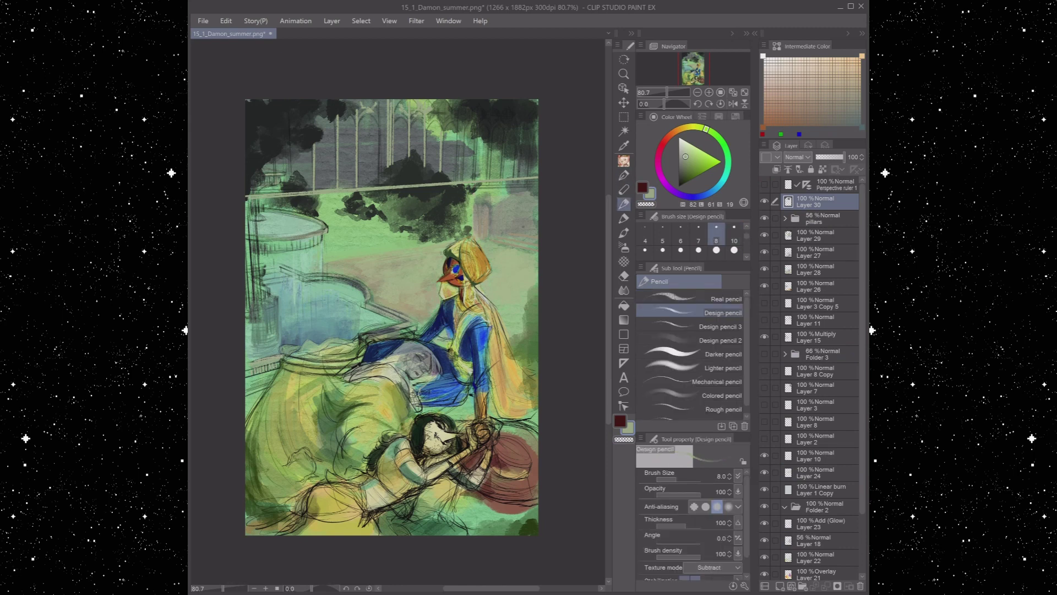
key(p)
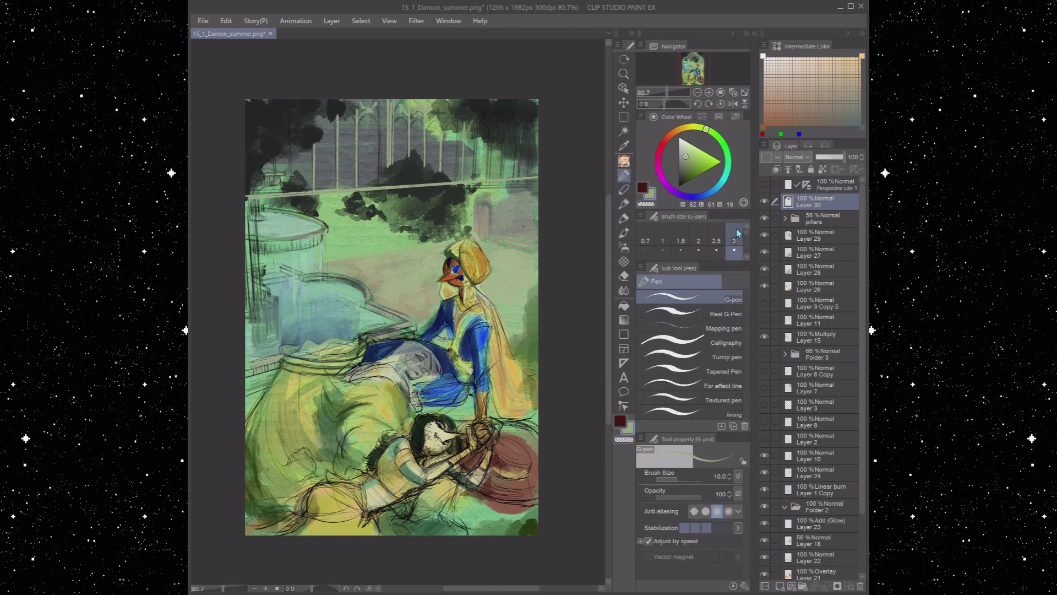
click(820, 219)
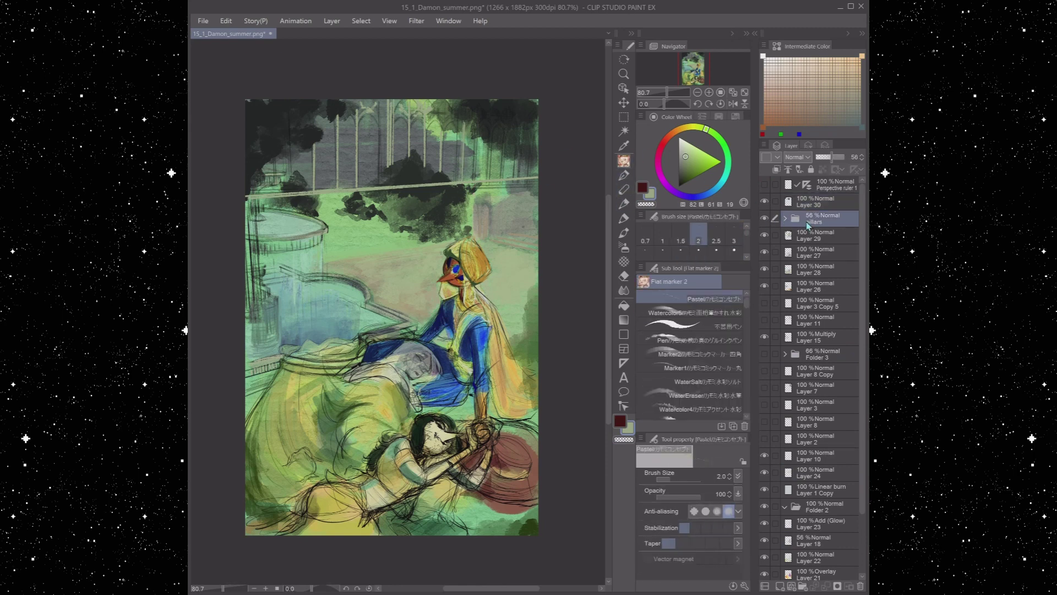
key(p)
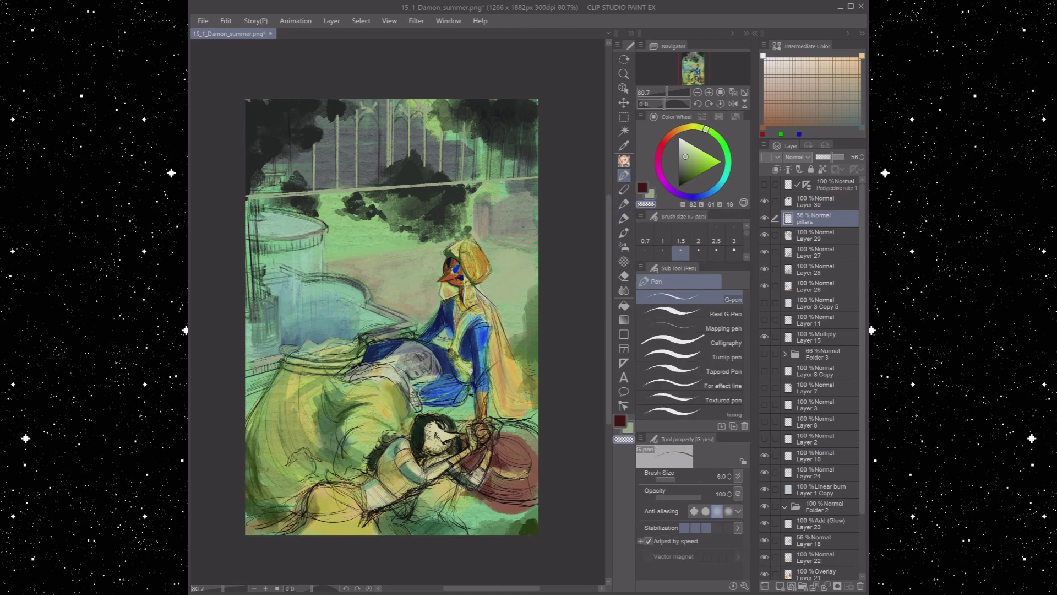
Add a layer beneath the pillars layer and touch up the fence with muted green at brush size 10
click(821, 201)
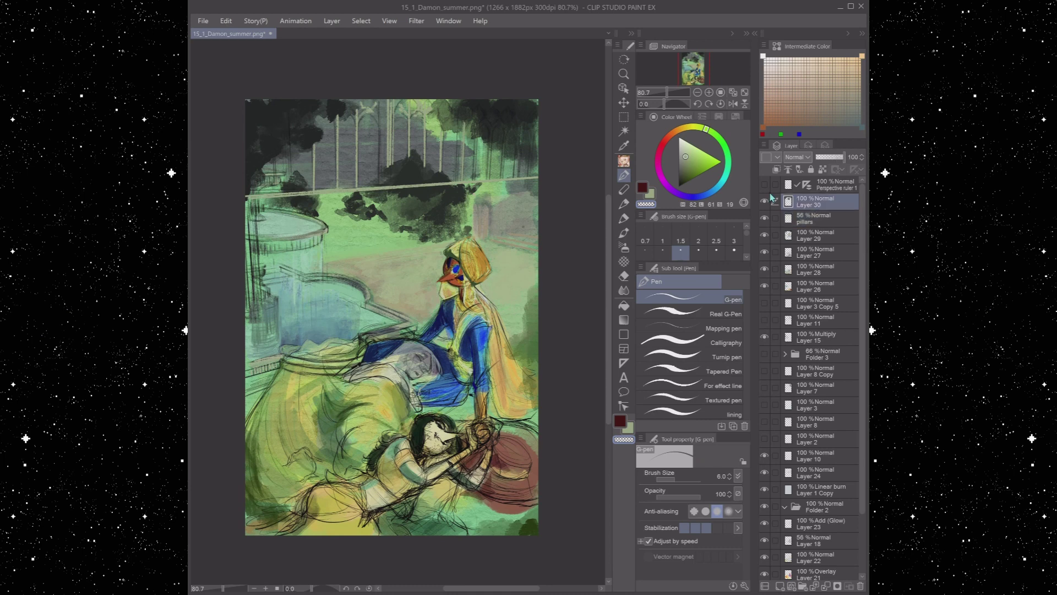
key(p)
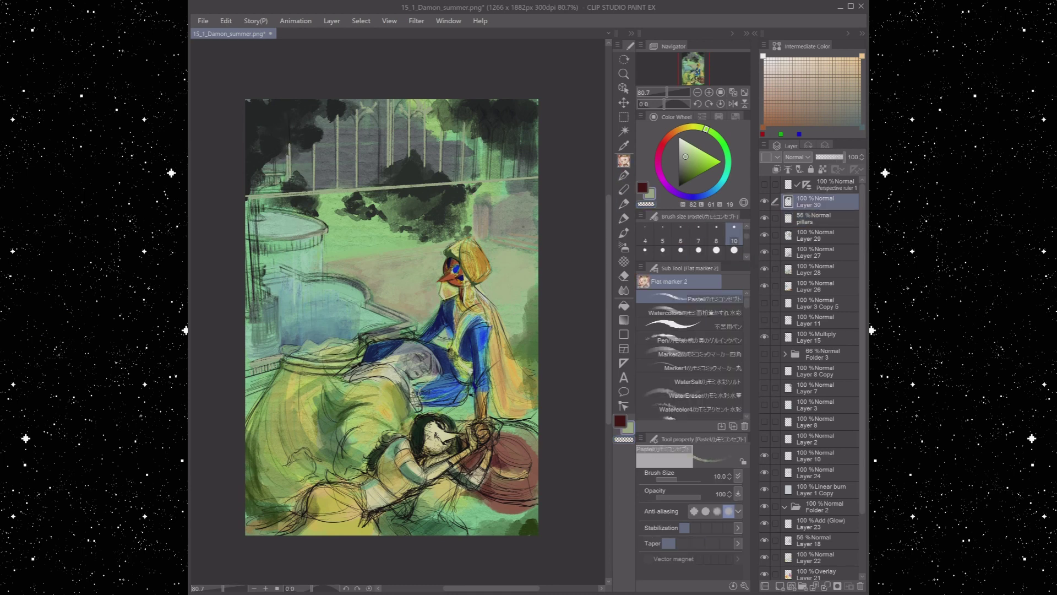
key(ctrl+z)
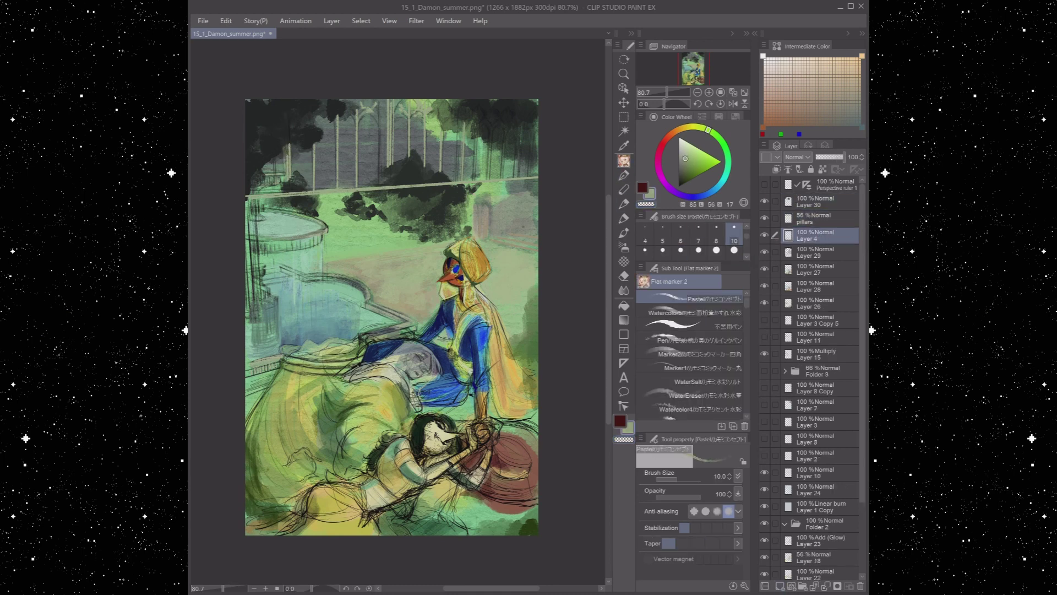
click(734, 251)
key(ctrl+z)
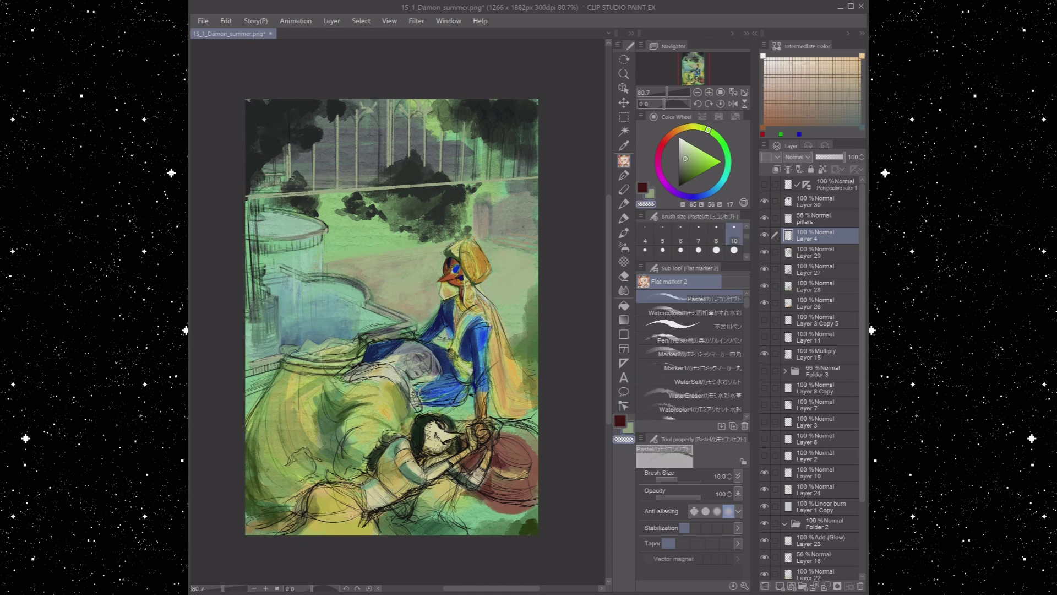
drag(402, 179, 458, 182)
key(x)
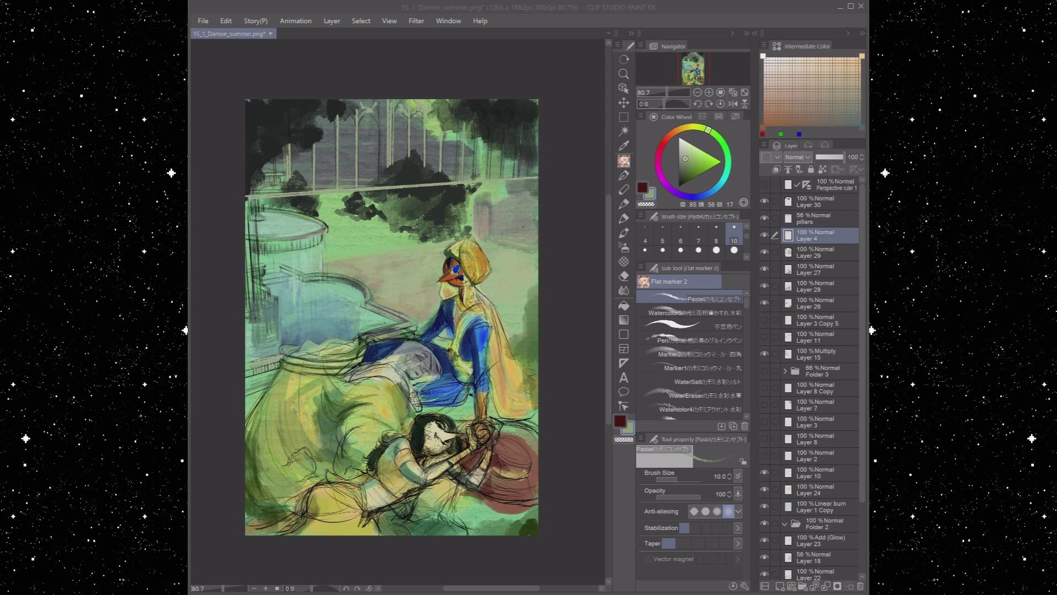
click(318, 172)
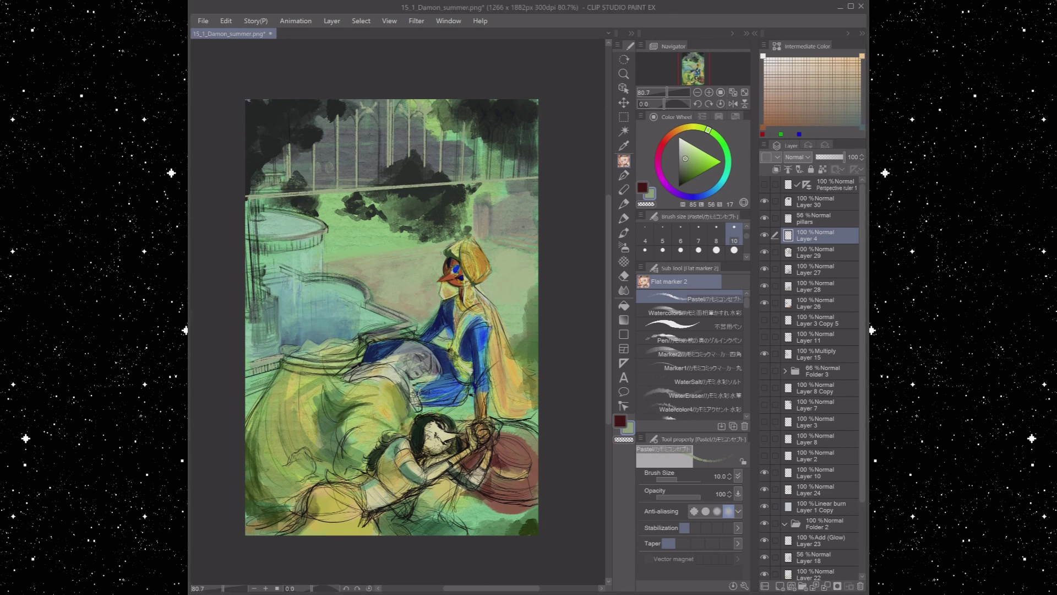
alt+click(494, 208)
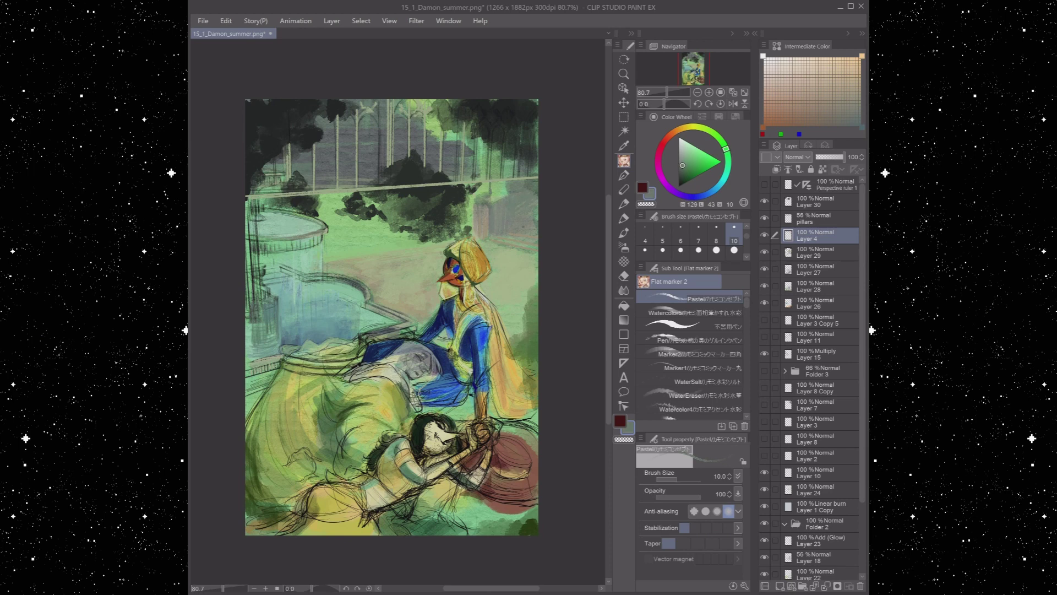
On a new top layer, fill out the bush in front of the fence with dark green at brush size 100
click(734, 250)
key(ctrl+shift+n)
alt+click(421, 185)
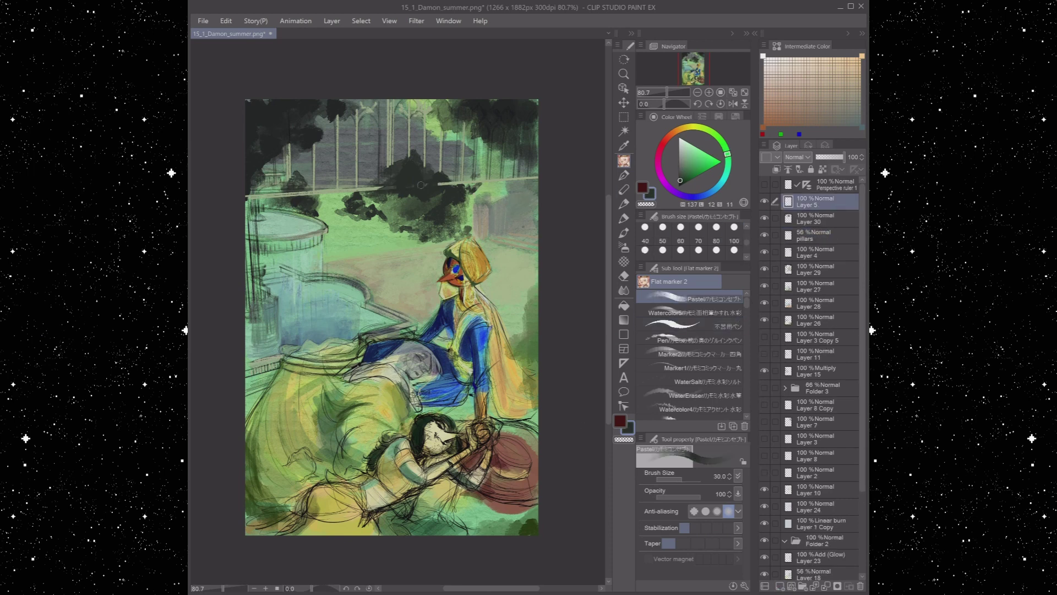
click(734, 227)
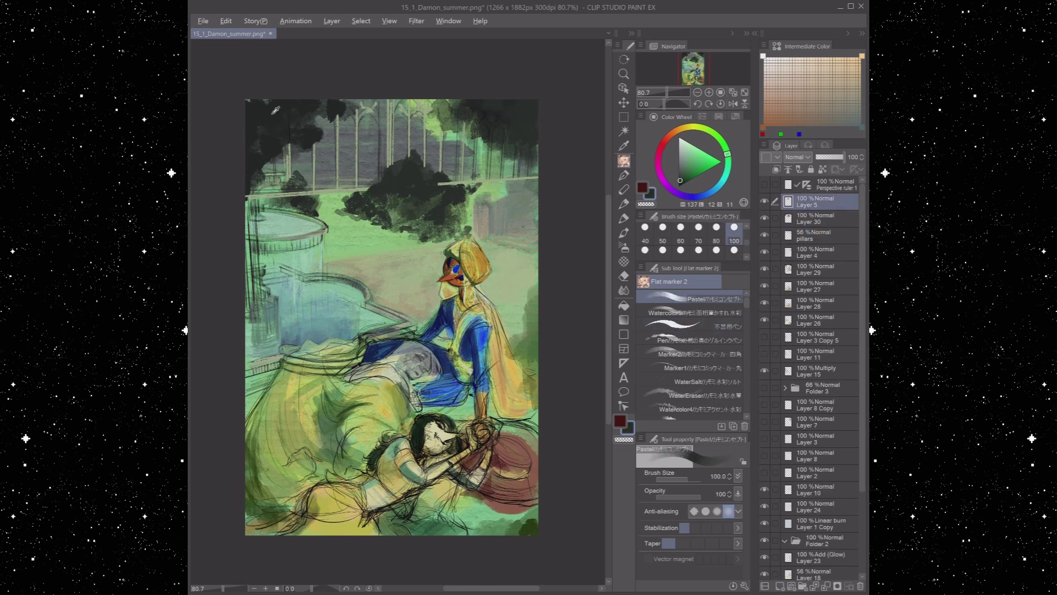
Extend the dark tree at the painting's upper right with its own dark green, using brush sizes 25 and 10
alt+click(532, 157)
key(bracketleft)
key(bracketleft)
key(bracketleft)
key(bracketleft)
key(bracketleft)
key(bracketleft)
key(bracketleft)
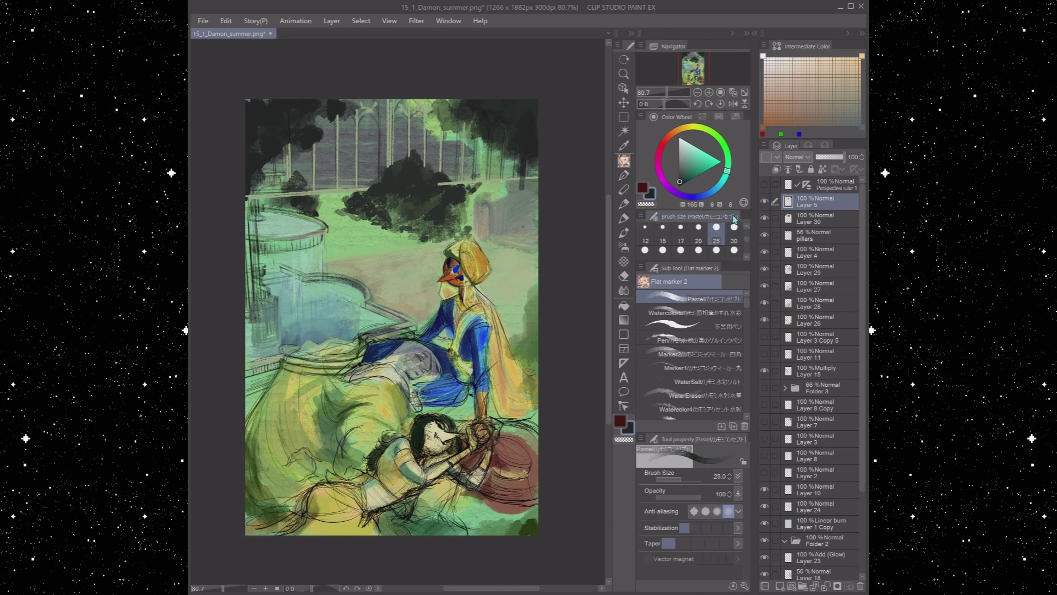
key(bracketleft)
key(bracketleft)
key(bracketleft)
key(bracketleft)
key(bracketleft)
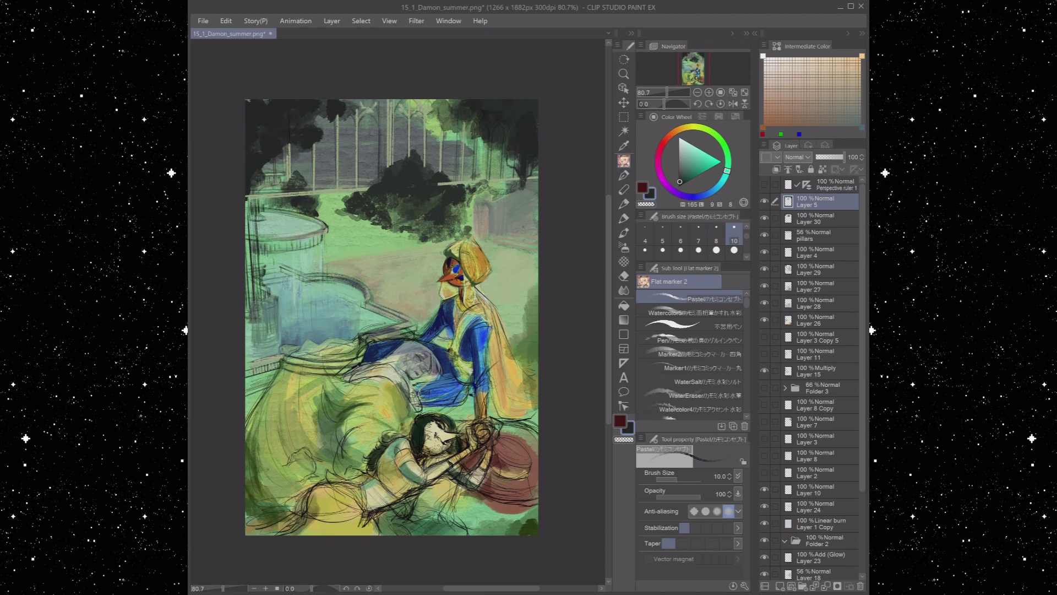
Fill out the dark green bush above the fountain basin at brush size 25
key(c)
key(bracketright)
key(bracketright)
key(bracketright)
key(bracketright)
key(bracketright)
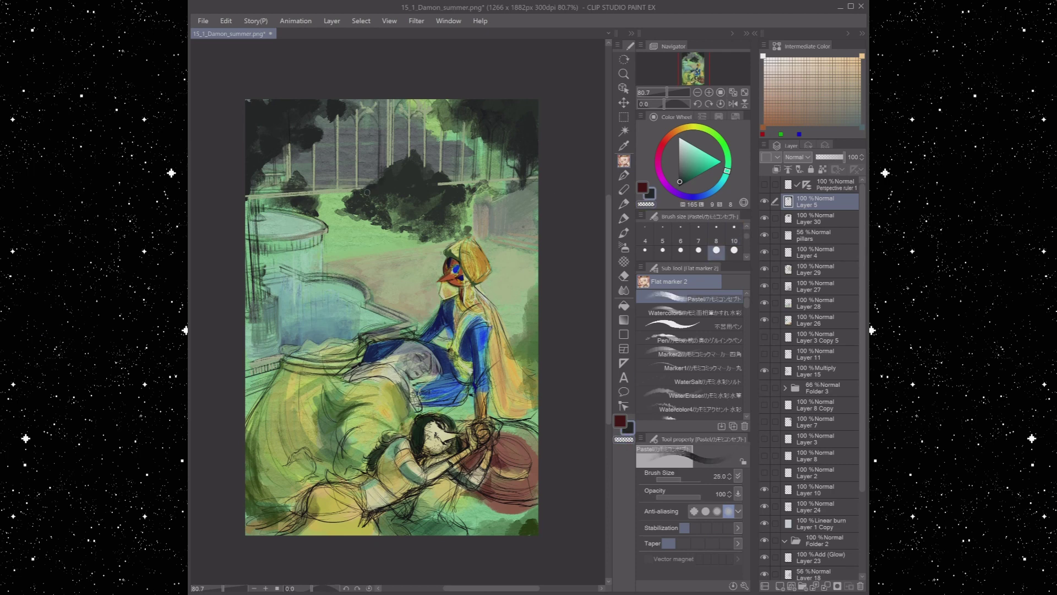
drag(262, 208, 300, 207)
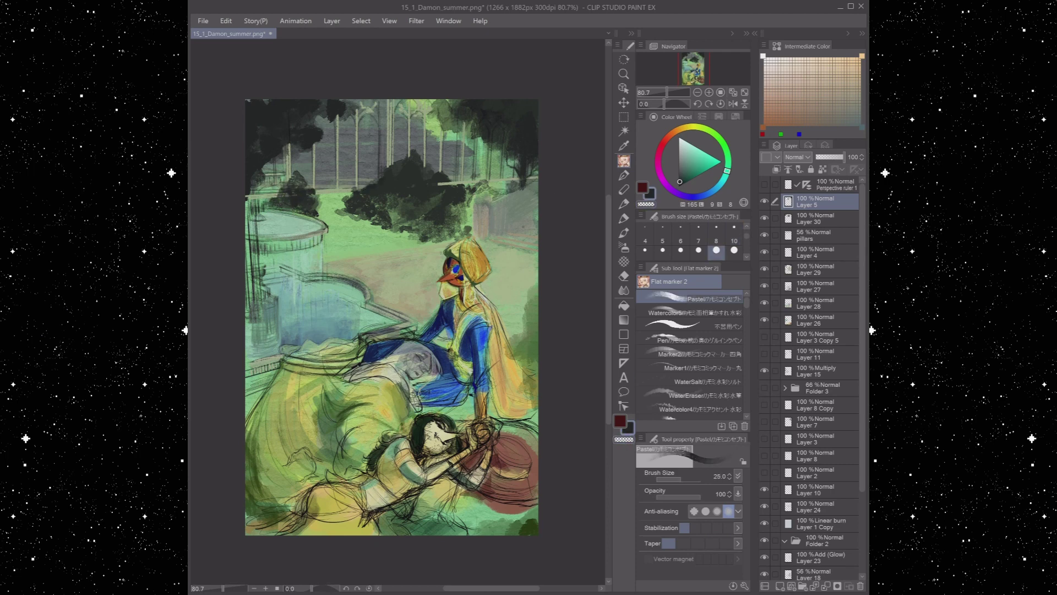
Refine the right end of the central bush and the area beside it with sampled greens at brush size 10
alt+click(460, 186)
key(bracketleft)
key(bracketleft)
key(bracketleft)
key(bracketleft)
key(bracketleft)
alt+click(518, 178)
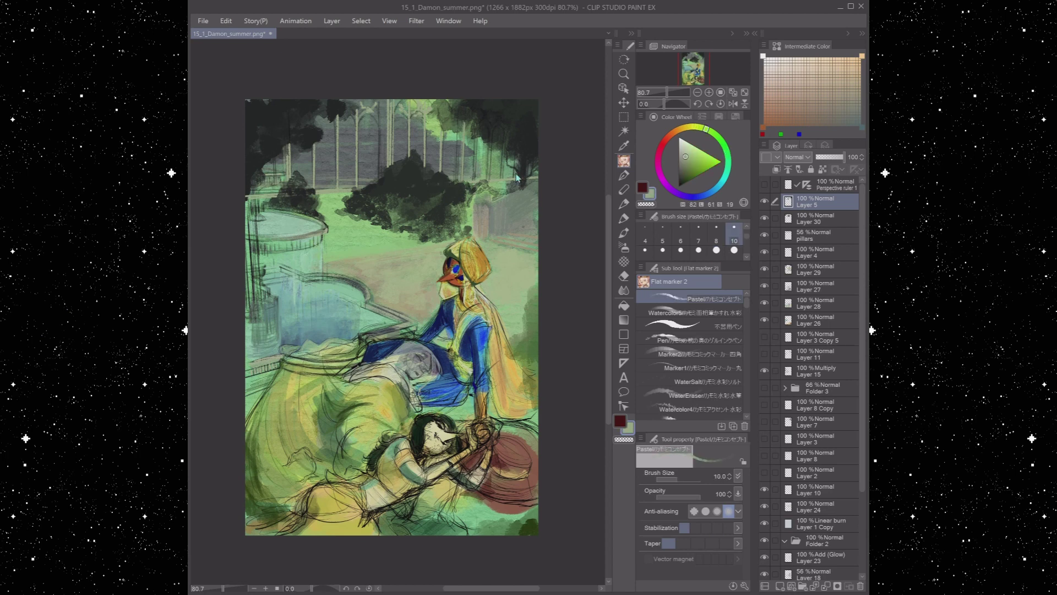
On Layer 30, paint light yellow-green foliage in front of the fence beside the right-hand tree at brush size 25
key(alt+bracketleft)
key(alt+bracketleft)
key(alt+bracketleft)
key(alt+bracketright)
key(alt+bracketright)
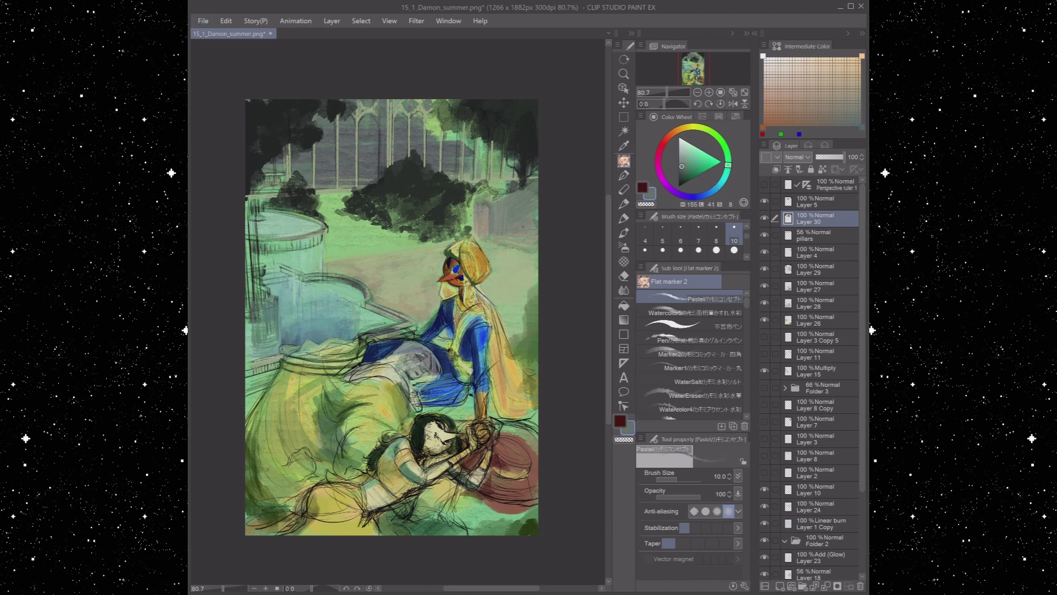
alt+click(423, 104)
alt+click(429, 108)
key(])
key(])
key(])
key(])
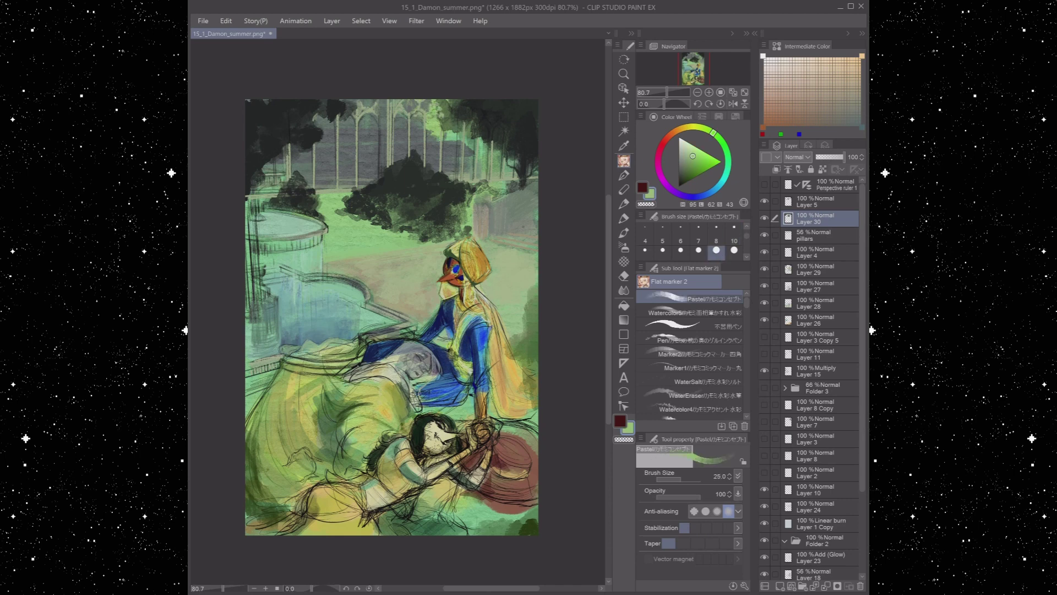
Dab small light green leaf clusters hanging over the right part of the fence at brush size 8
alt+click(445, 130)
click(696, 248)
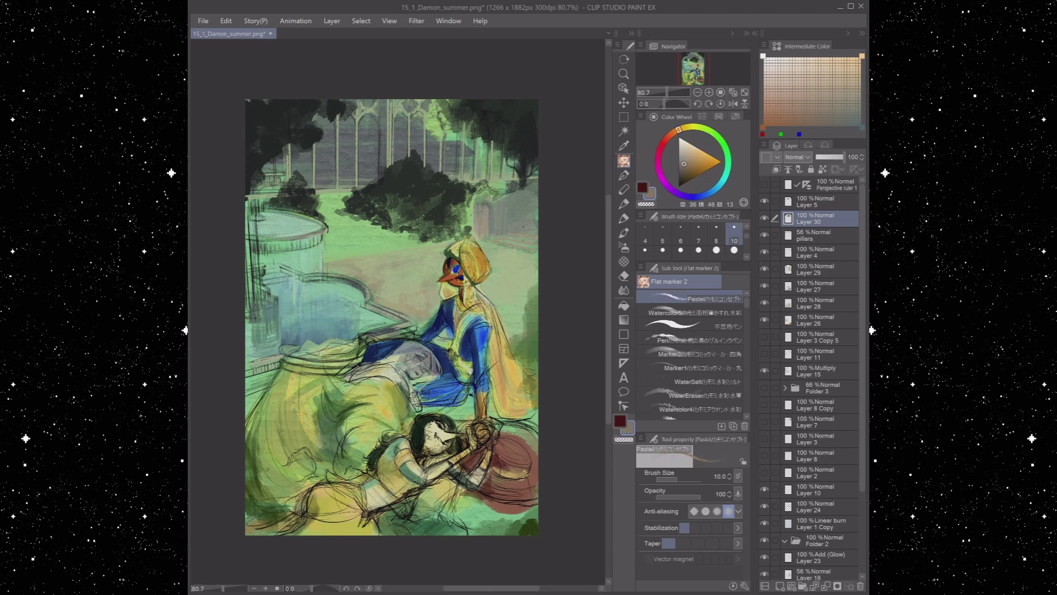
scroll(692, 246, up, 1)
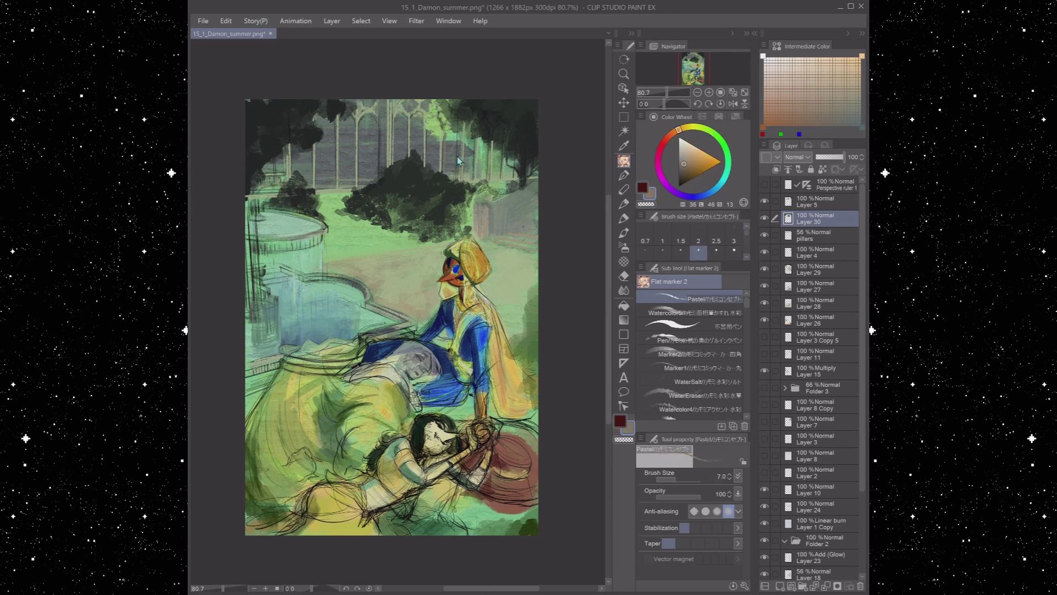
key(x)
key(])
key(])
key(])
key(])
key(])
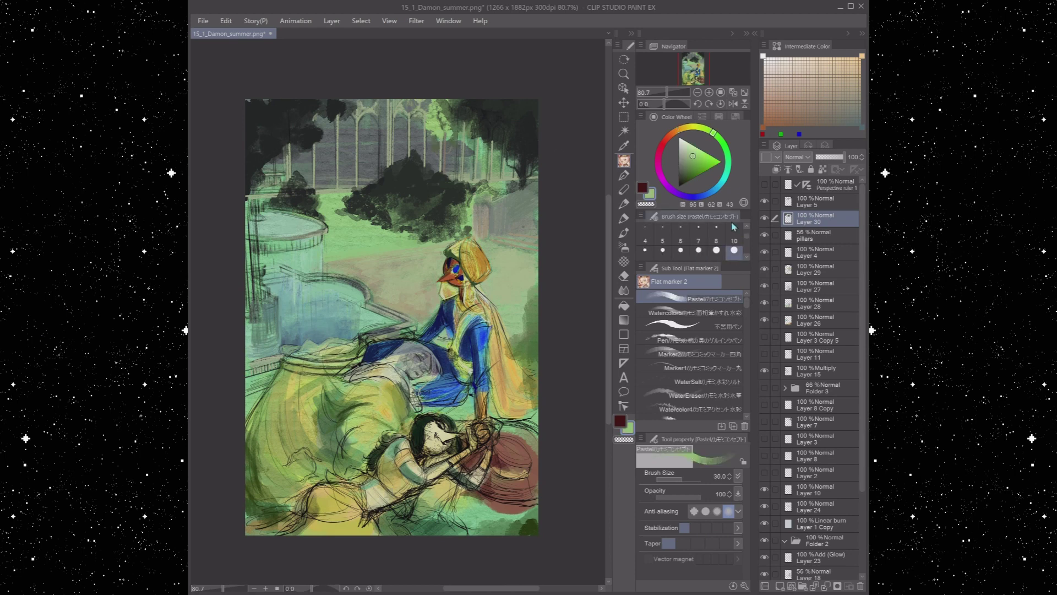
click(716, 227)
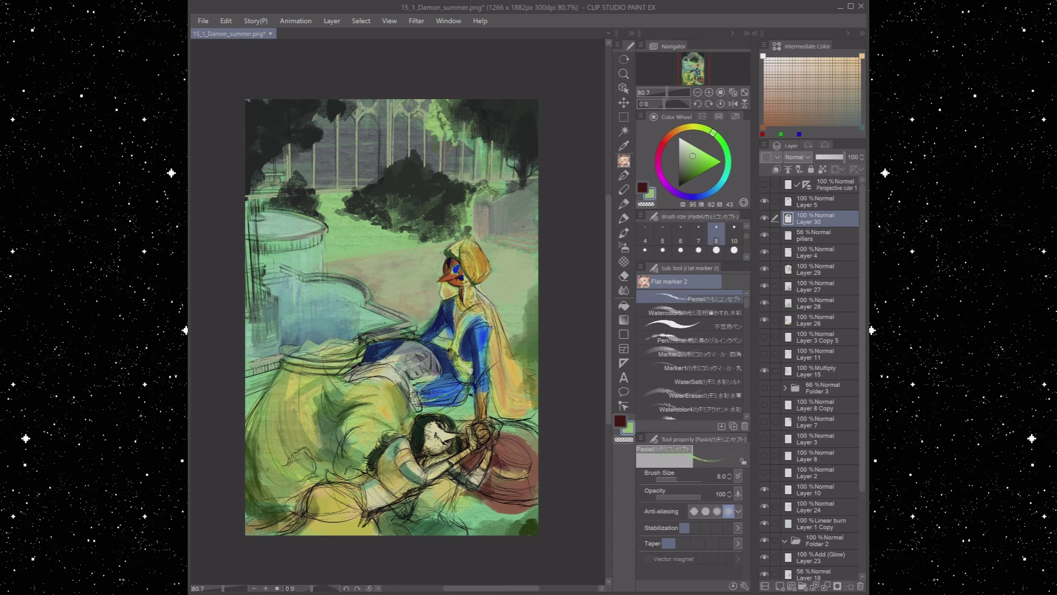
alt+click(430, 148)
alt+click(430, 148)
Build up the right-hand tree's foliage with muted and very dark greens at brush size 25
alt+click(489, 145)
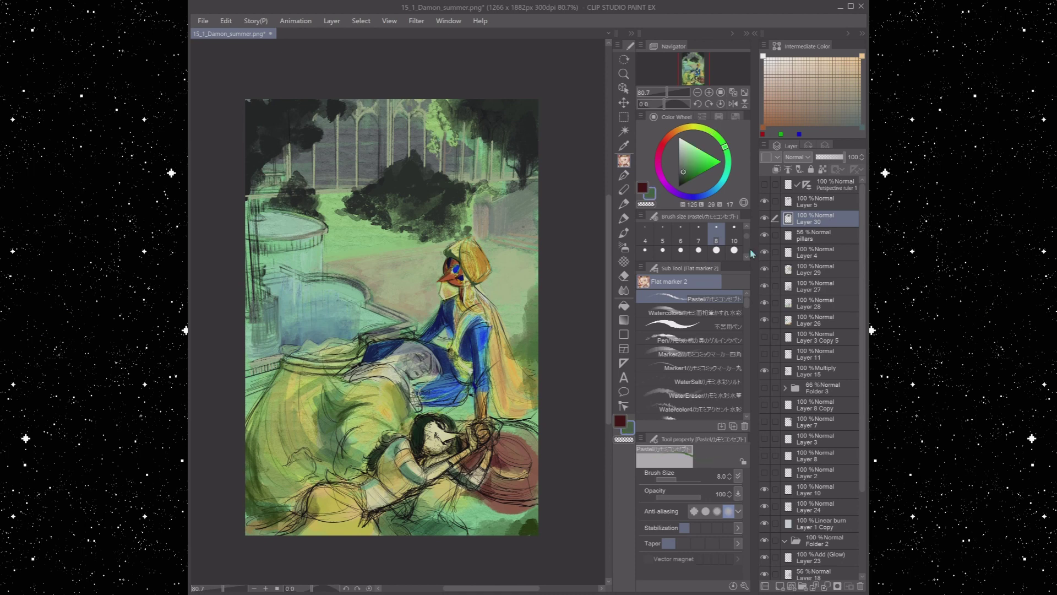
key(bracketright)
key(bracketright)
key(bracketright)
key(bracketright)
key(bracketright)
key(bracketright)
mouse_move(489, 144)
mouse_down()
mouse_move(525, 141)
mouse_move(532, 109)
mouse_move(503, 127)
mouse_up()
alt+click(526, 141)
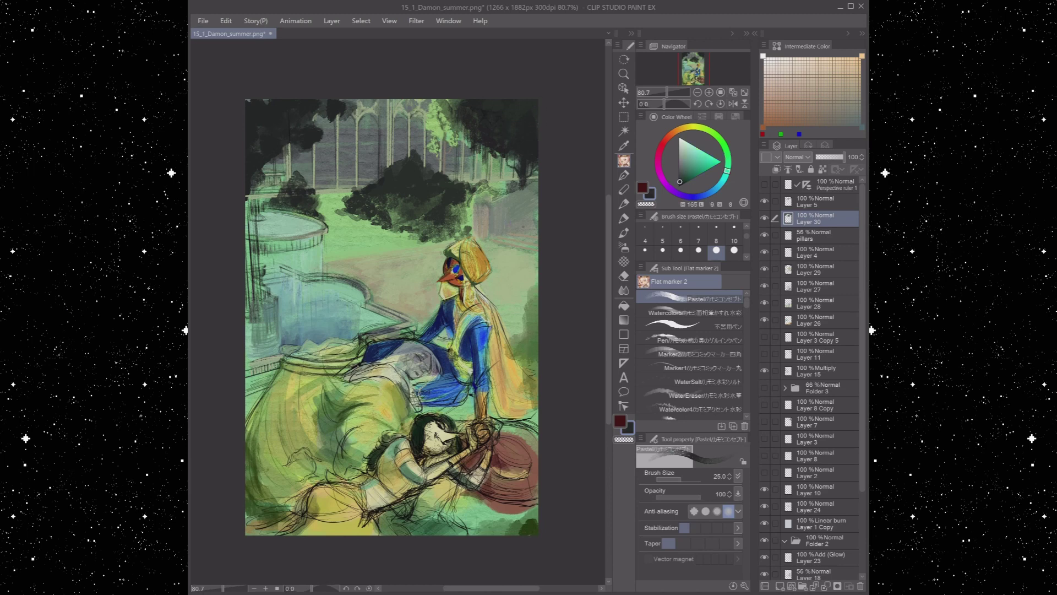
Sample a muted green from the foliage and add a new layer above Layer 5
alt+click(480, 100)
key(ctrl+shift+n)
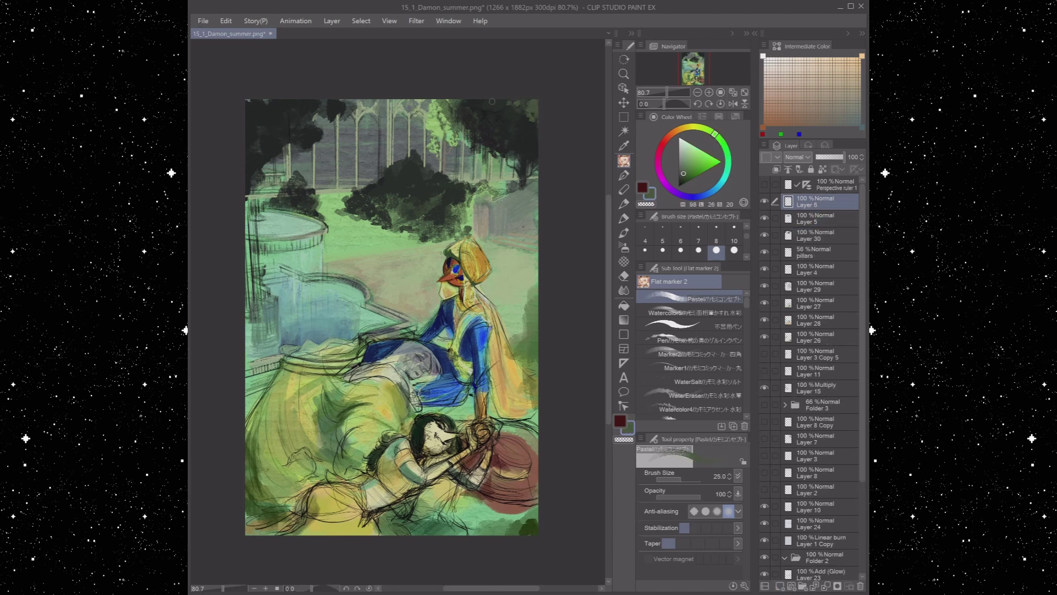
click(624, 176)
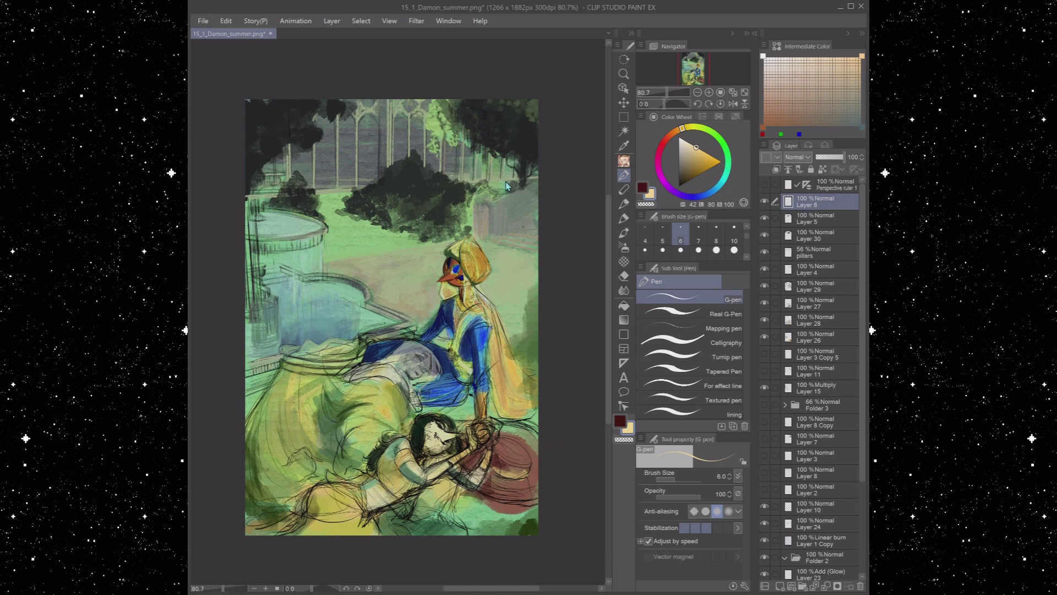
alt+click(410, 105)
key(bracketright)
key(bracketright)
key(bracketright)
key(bracketright)
key(bracketright)
key(bracketright)
key(bracketright)
key(bracketright)
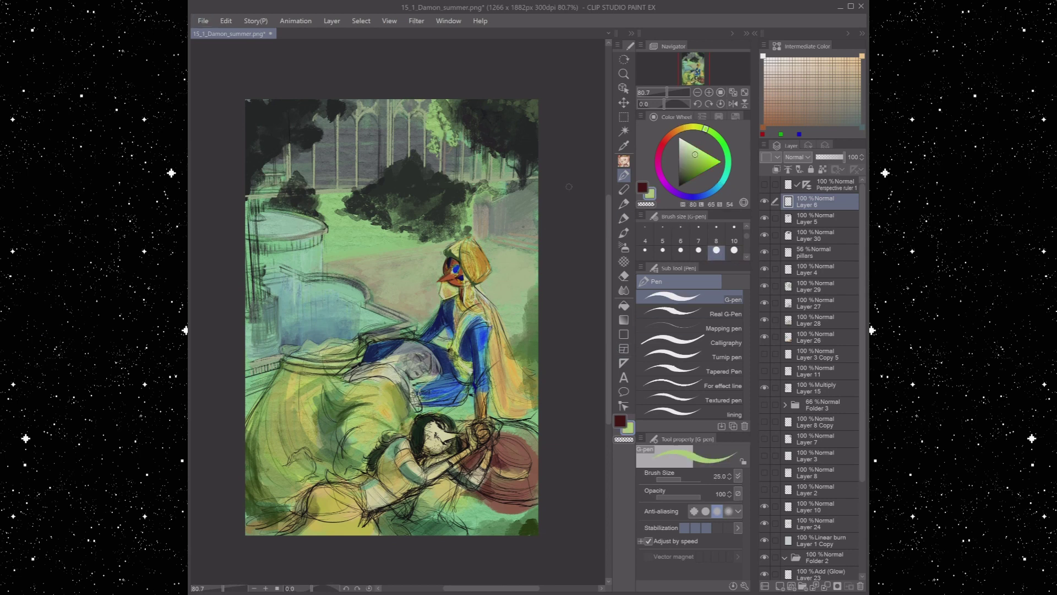
Reshape the left-hand tree's foliage on the new layer using the Flat marker in dark green at brush sizes 30 and 10
click(624, 161)
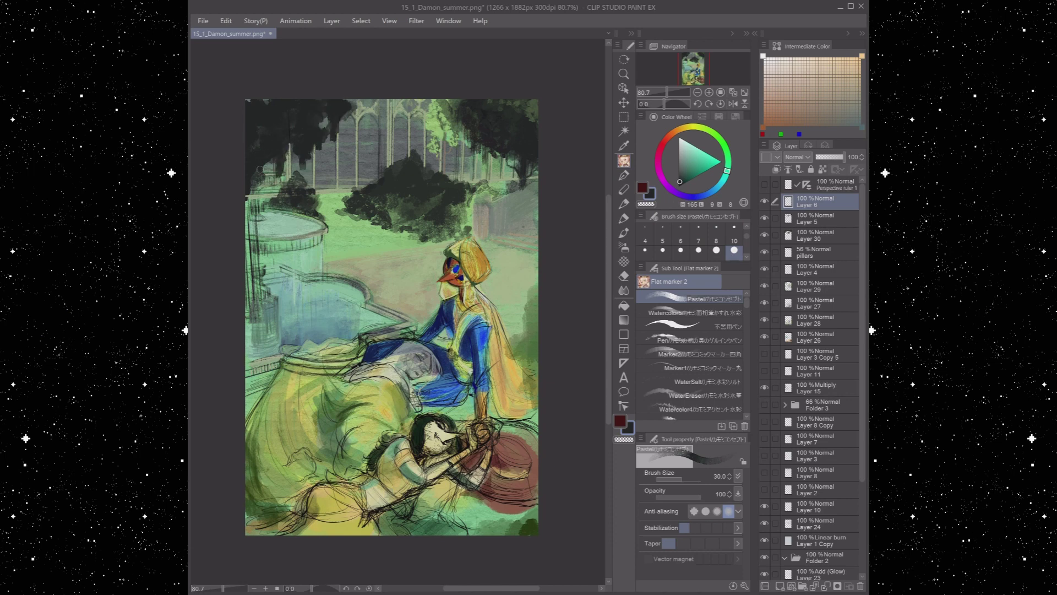
key(c)
key(c)
key(c)
key(c)
alt+click(314, 142)
key(bracketleft)
key(bracketleft)
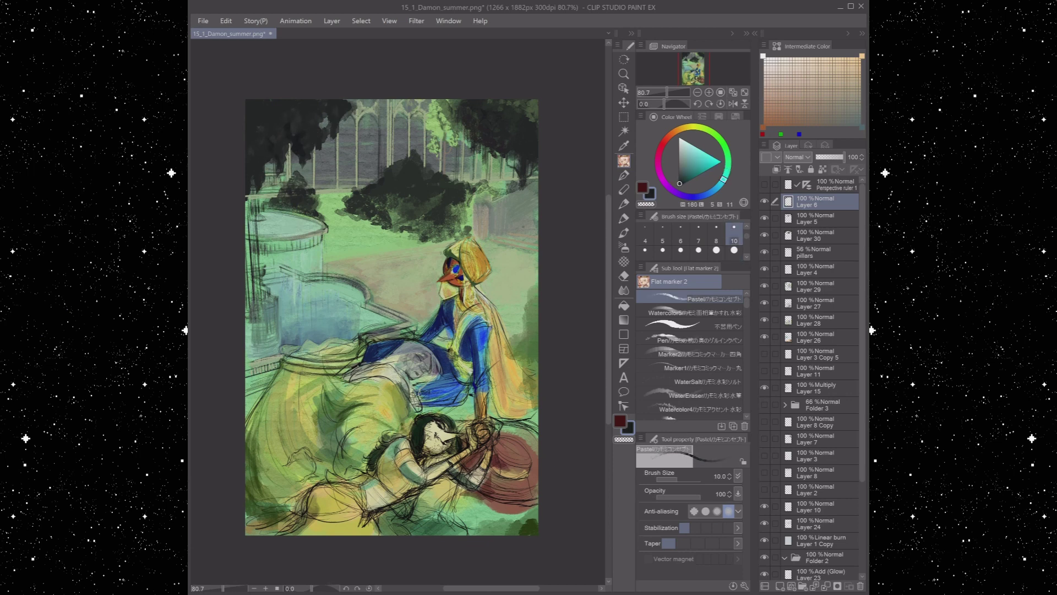
Paint dark foliage in the painting's bottom-right corner with the Flat marker at brush size 100, then switch to the G-pen with transparent color
key(bracketright)
key(bracketright)
key(bracketright)
key(bracketright)
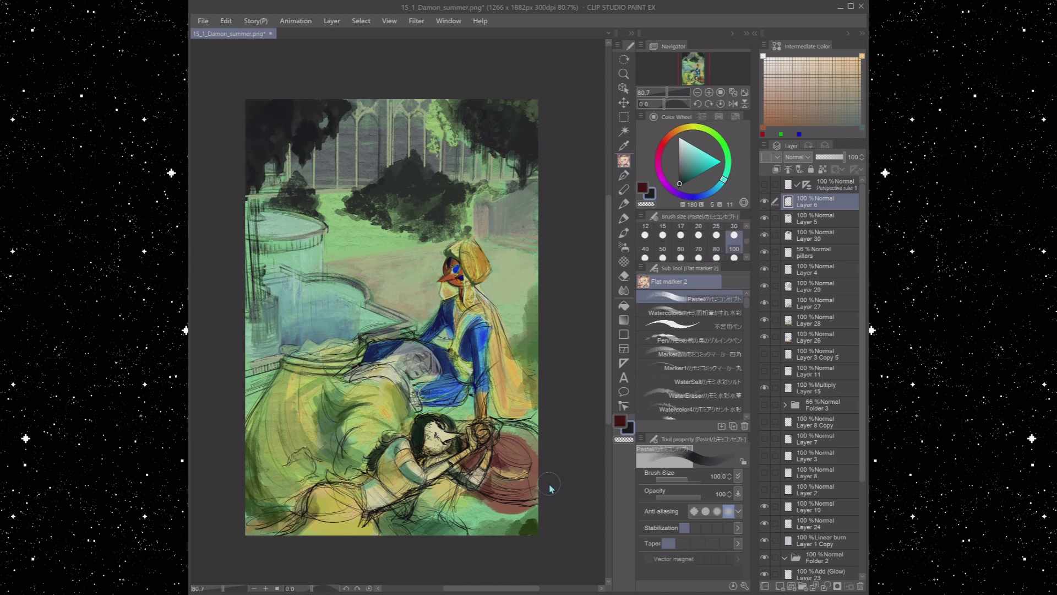
mouse_move(533, 520)
mouse_down()
mouse_move(478, 531)
mouse_move(525, 512)
mouse_up()
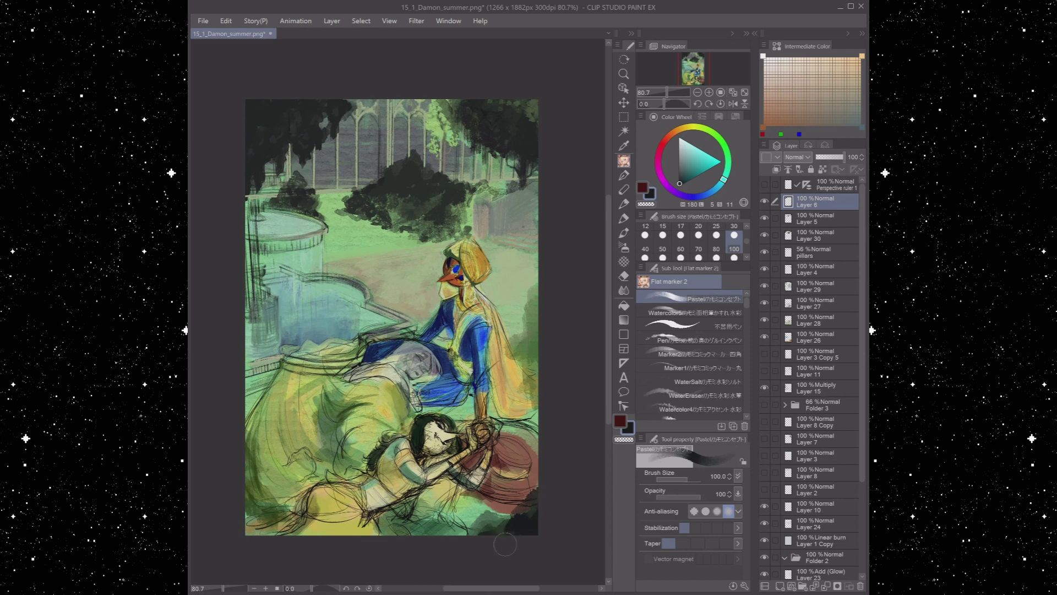
key(p)
mouse_move(531, 380)
mouse_down()
mouse_move(523, 410)
mouse_move(534, 364)
mouse_move(520, 424)
mouse_move(523, 344)
mouse_up()
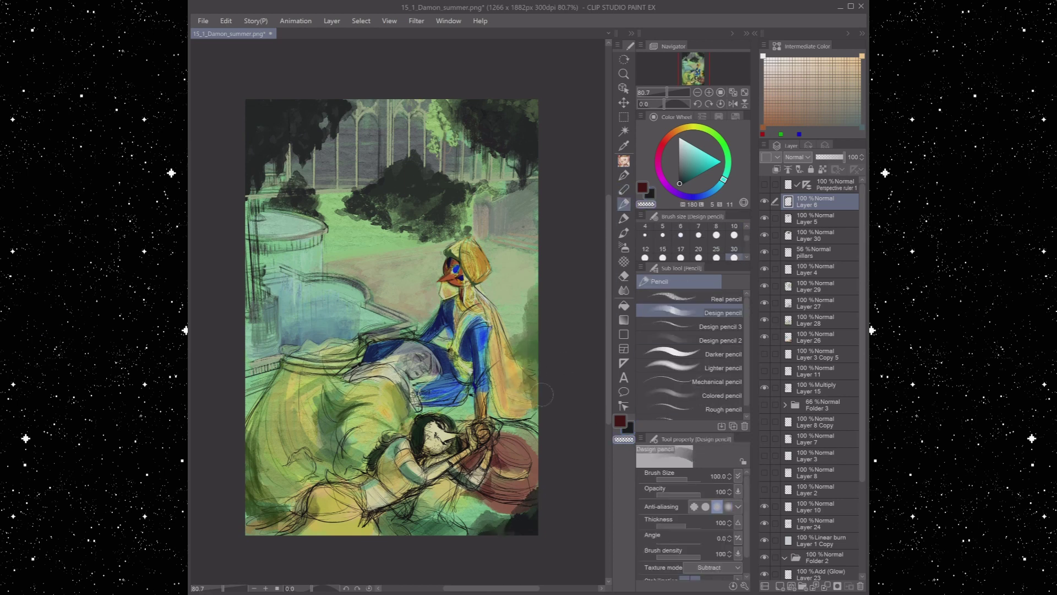
click(623, 175)
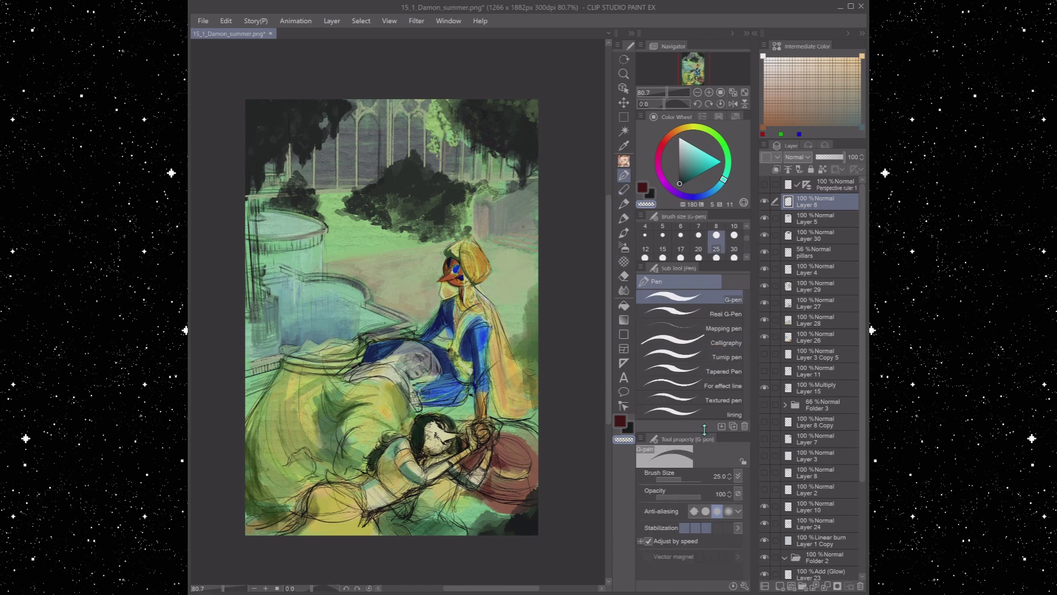
Block in the stone wall and its end post behind the seated figure with muted greens at Flat marker sizes 8 and 10
key(b)
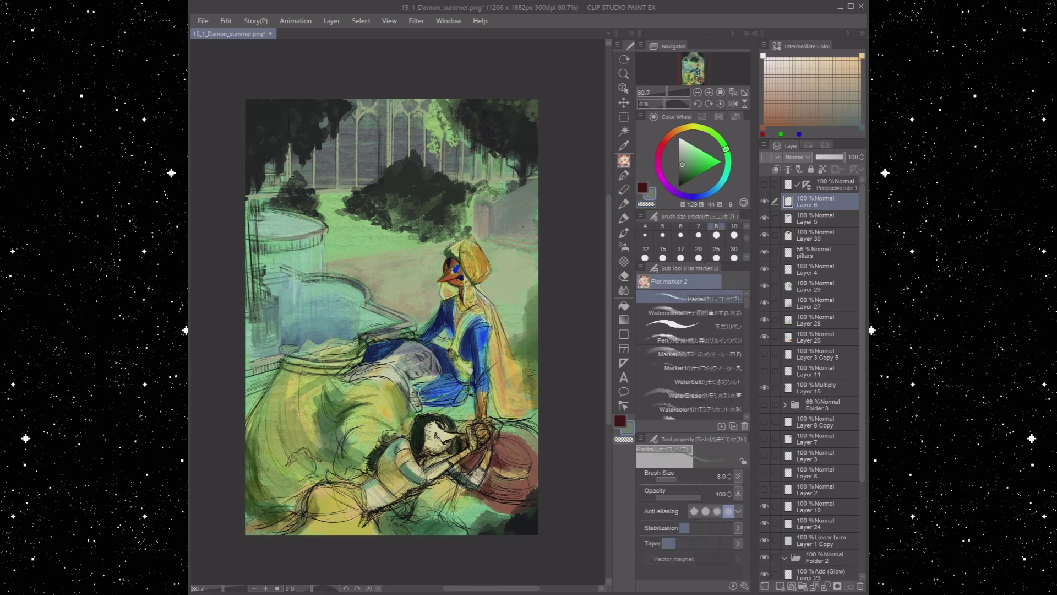
alt+click(495, 243)
key(bracketright)
alt+click(481, 181)
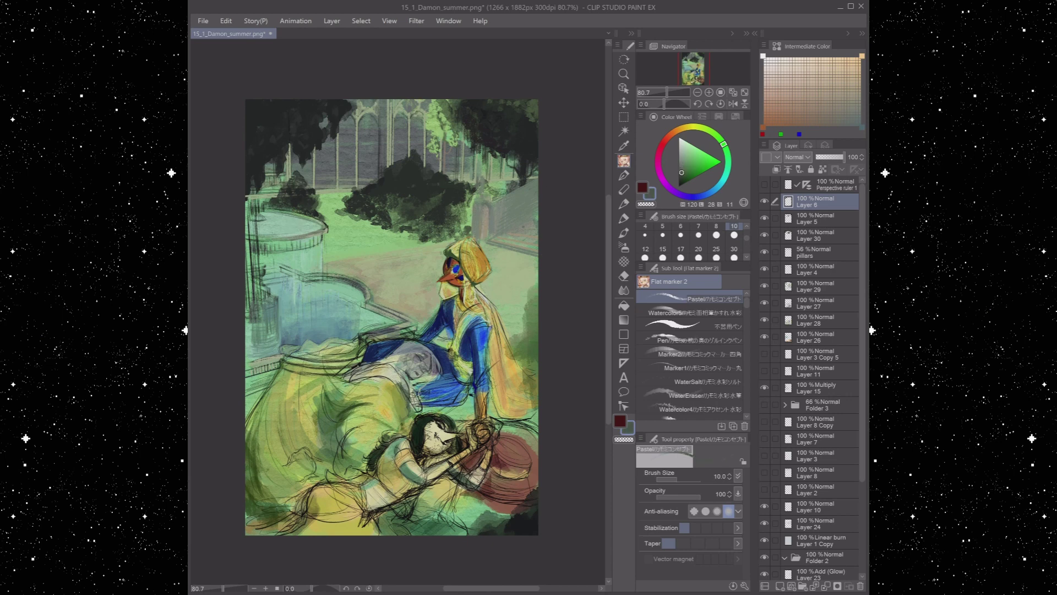
alt+click(478, 183)
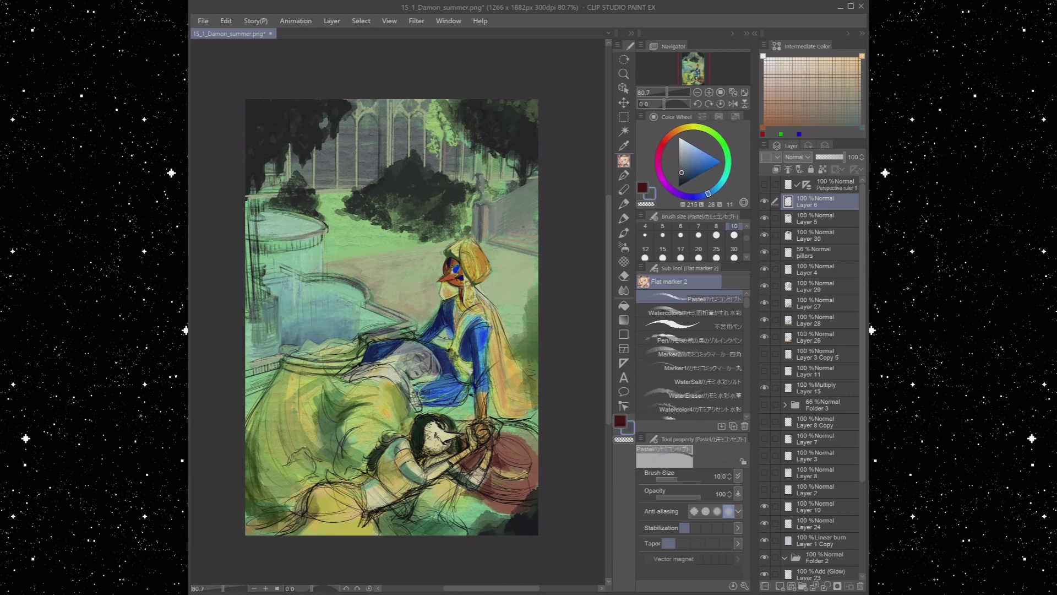
Define the stone post beside the wall with dark blue-gray at brush sizes 8 and 3
key(bracketleft)
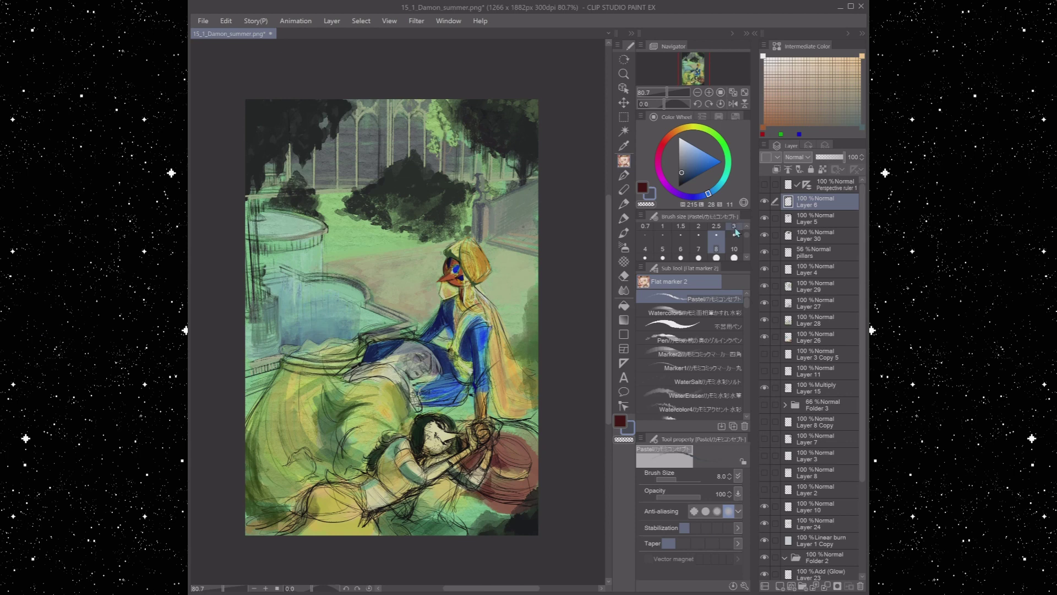
click(734, 232)
alt+click(477, 219)
Brush a sampled beige onto the stone wall at brush size 10
alt+click(529, 186)
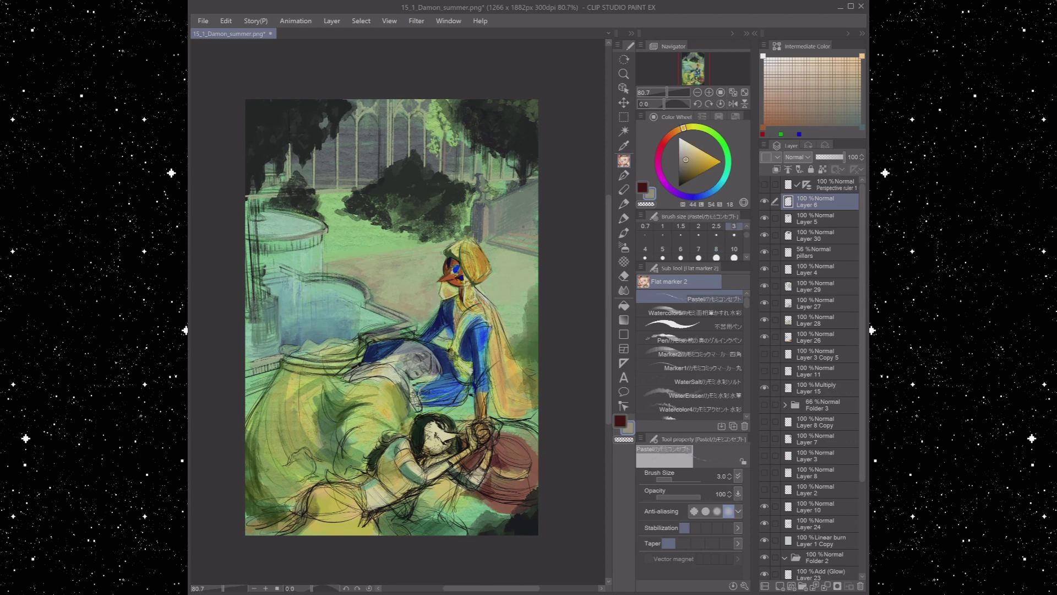
key(bracketright)
key(bracketright)
key(bracketright)
key(bracketright)
key(bracketright)
key(bracketright)
key(bracketright)
key(bracketright)
key(bracketright)
key(bracketright)
key(bracketright)
key(bracketright)
key(bracketleft)
key(bracketleft)
key(bracketleft)
key(bracketleft)
key(bracketleft)
key(bracketleft)
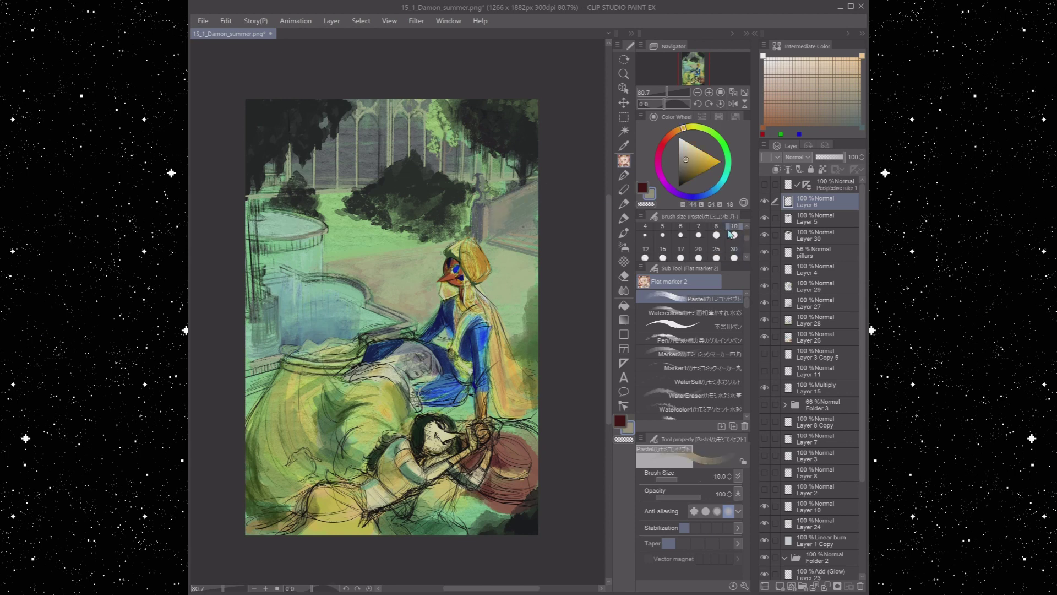
Refine the edges of the stone wall and post with colors sampled around them at brush size 8
alt+click(488, 179)
key(bracketleft)
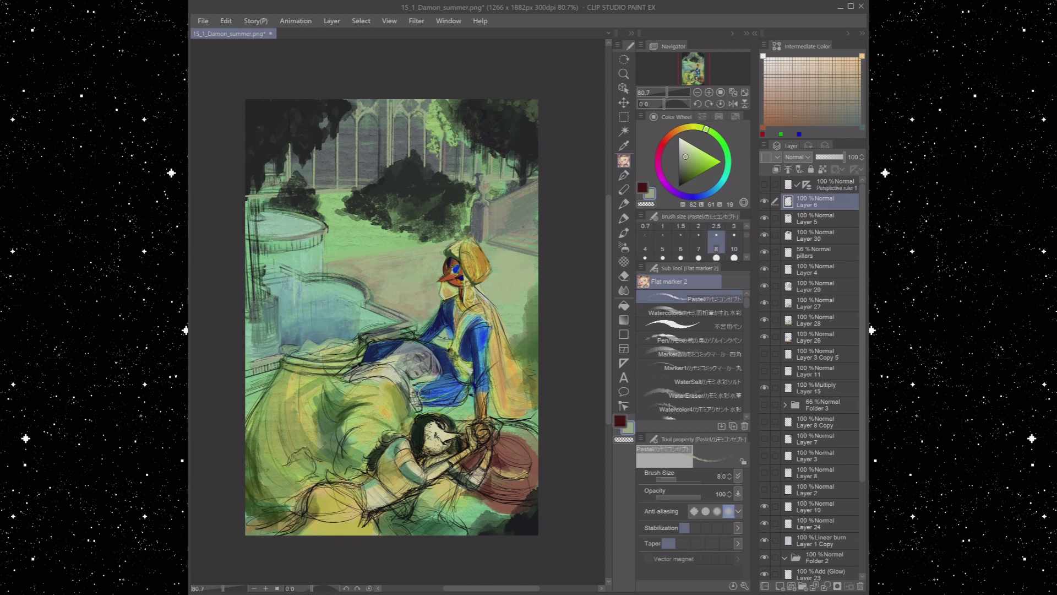
alt+click(492, 187)
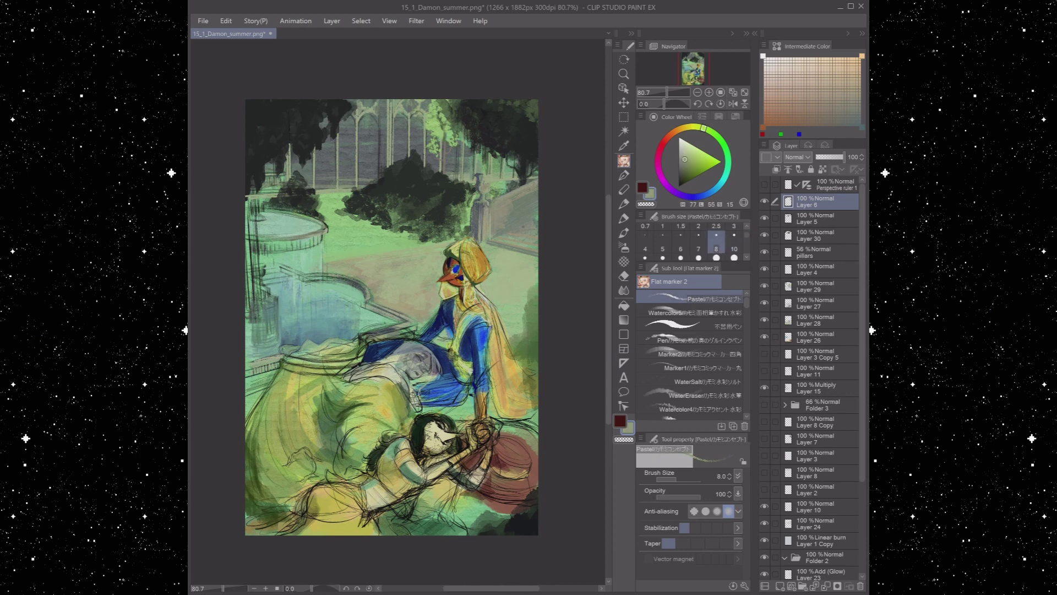
alt+click(533, 190)
alt+click(518, 249)
alt+click(490, 189)
alt+click(480, 209)
alt+click(480, 210)
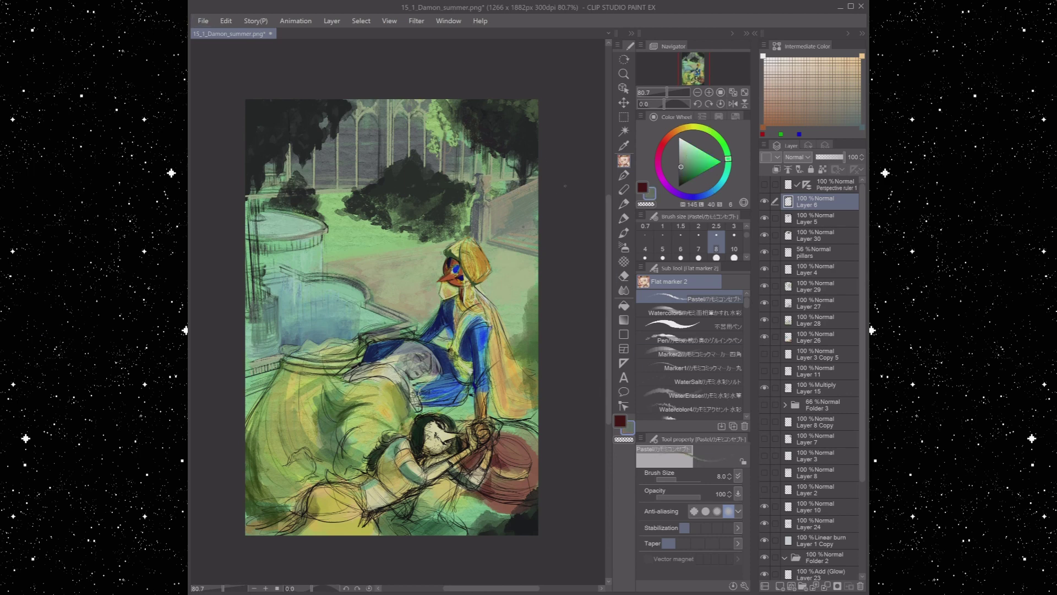
alt+click(535, 231)
alt+click(539, 232)
Shade the stone wall's face with gray-blue and muted green at brush size 25
alt+click(407, 353)
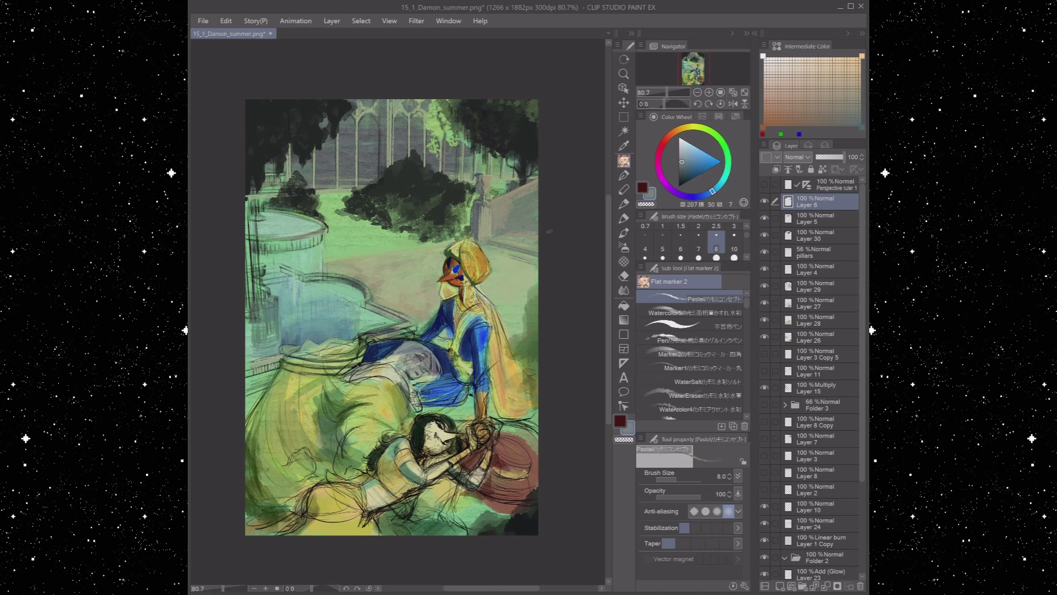
key(bracketright)
key(bracketright)
key(bracketright)
key(bracketright)
key(bracketright)
key(bracketright)
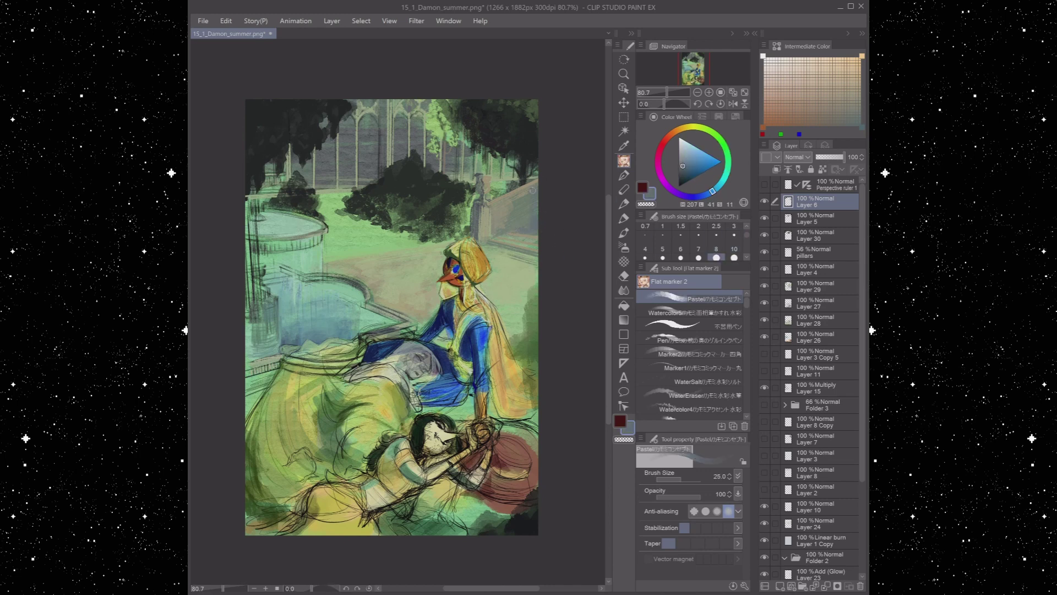
alt+click(531, 216)
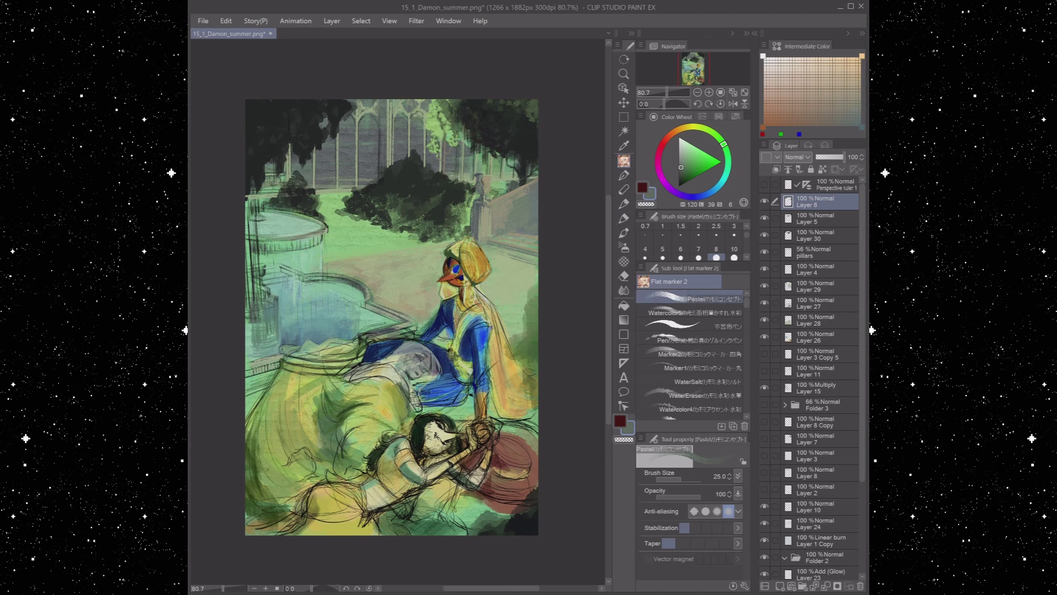
alt+click(527, 222)
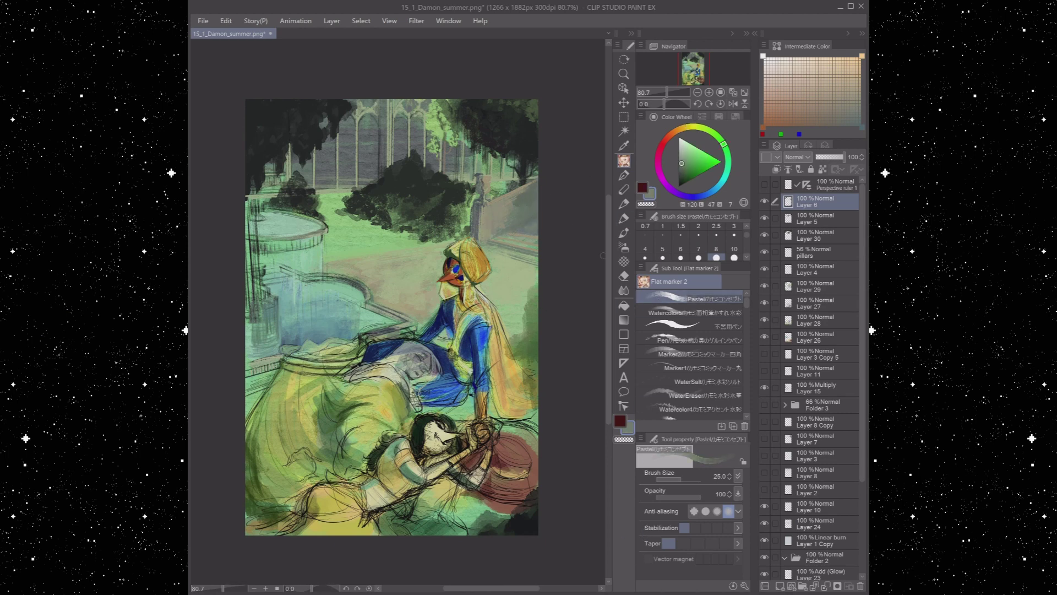
Paint the stone wall's face and the steps below it with sampled beige and gray-olive tones at brush sizes 10 and 8
key(bracketleft)
alt+click(520, 238)
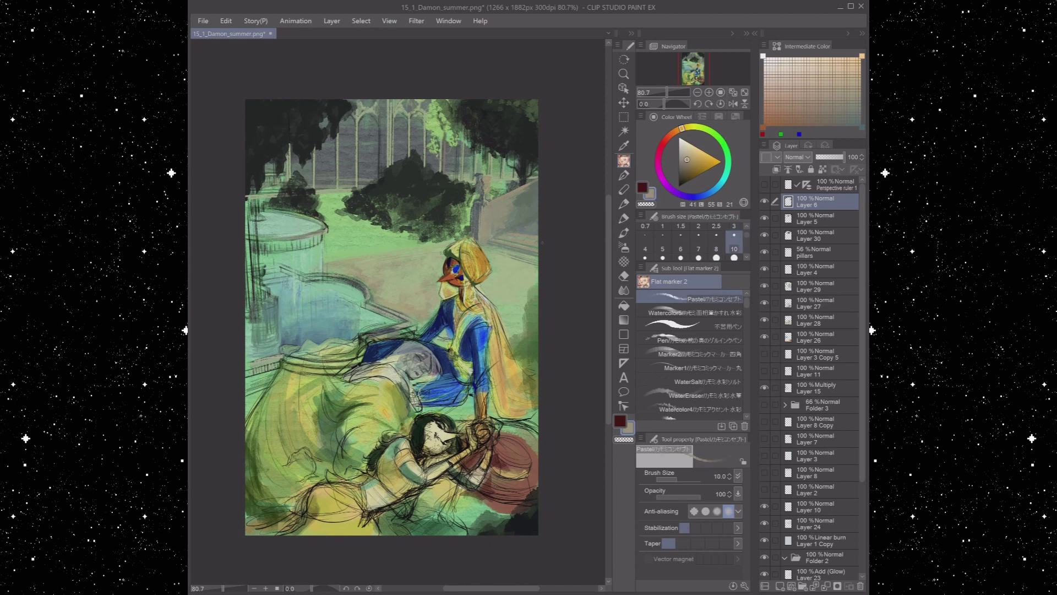
alt+click(530, 218)
alt+click(530, 223)
key(bracketright)
alt+click(537, 272)
click(716, 249)
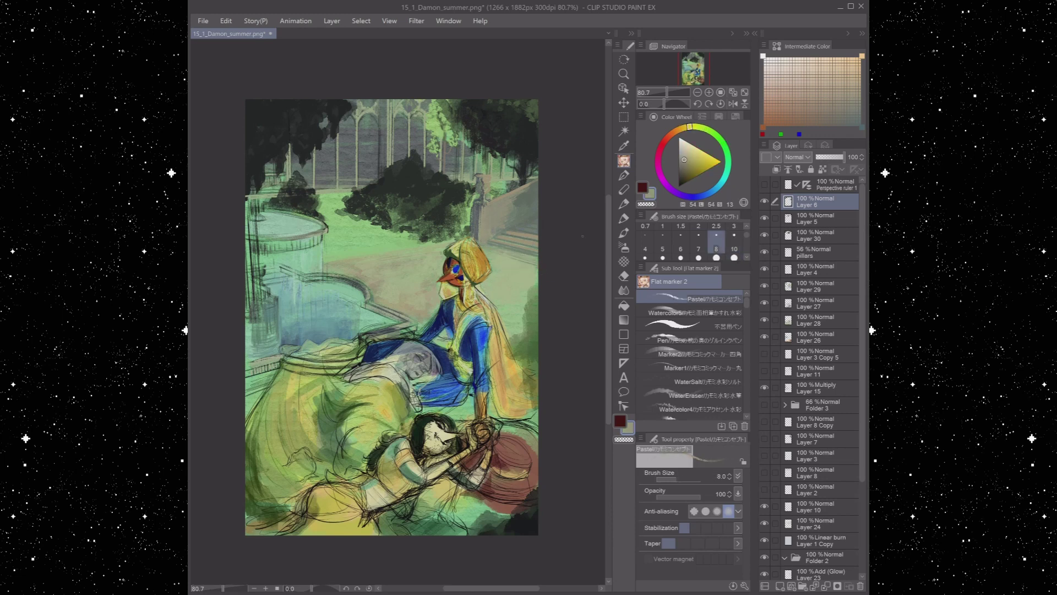
alt+click(527, 242)
alt+click(527, 243)
Add green strokes between the fountain and the blue-clad figure's arm with the Design pencil at size 8 and the G-pen at size 25
drag(423, 329, 438, 311)
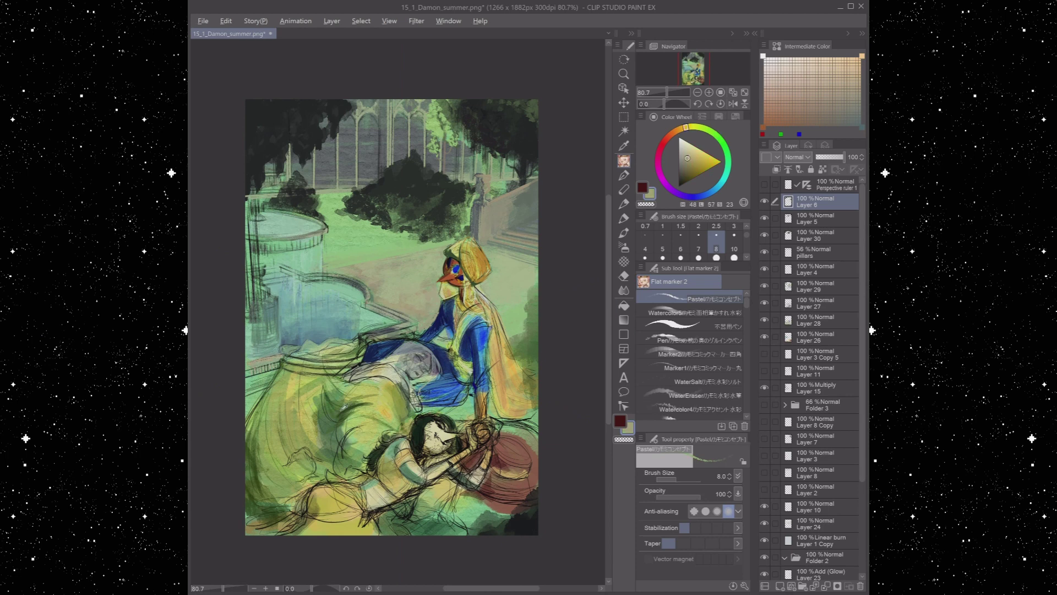
key(p)
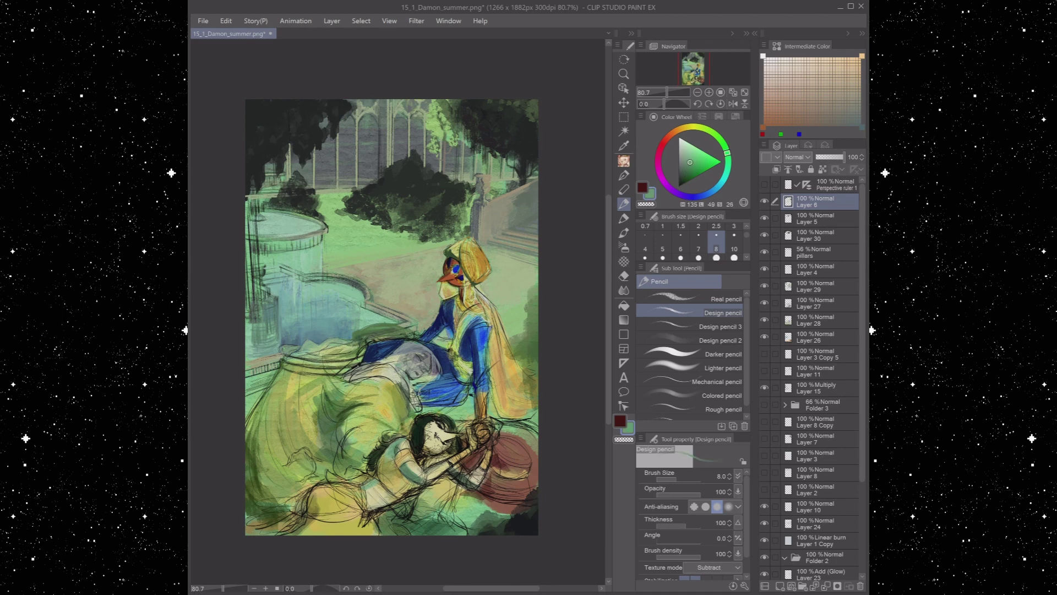
key(p)
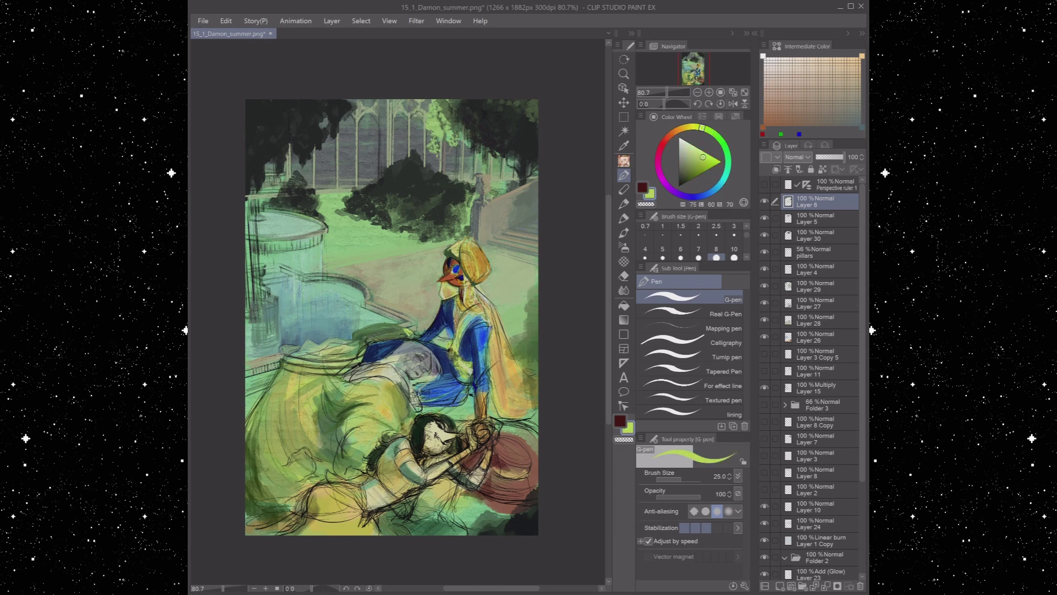
alt+click(400, 336)
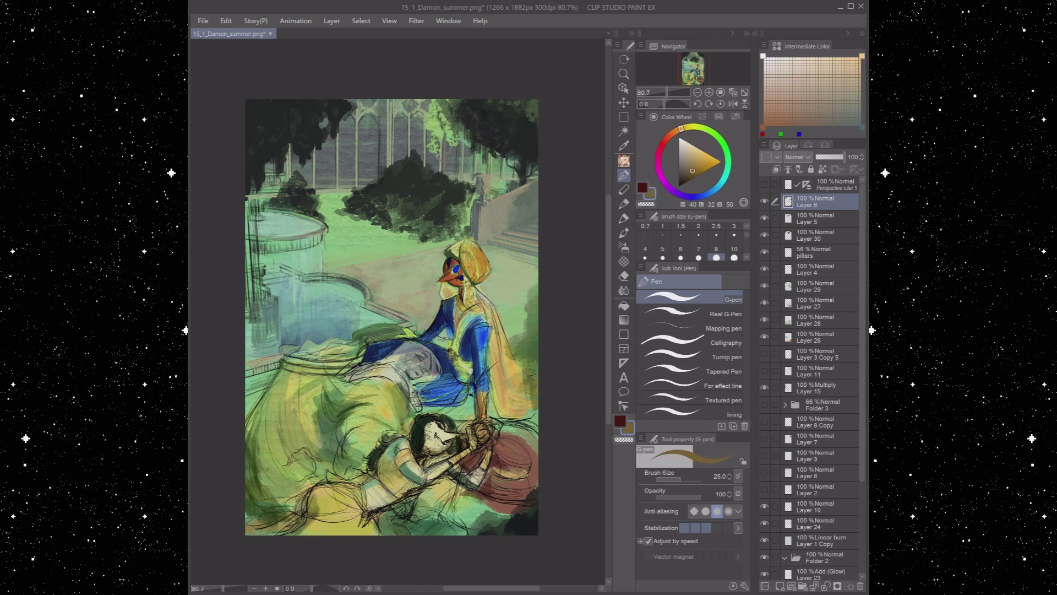
Sample green, teal and blue-green tones from the robe, fountain and lawn for the G-pen at brush size 25
alt+click(469, 374)
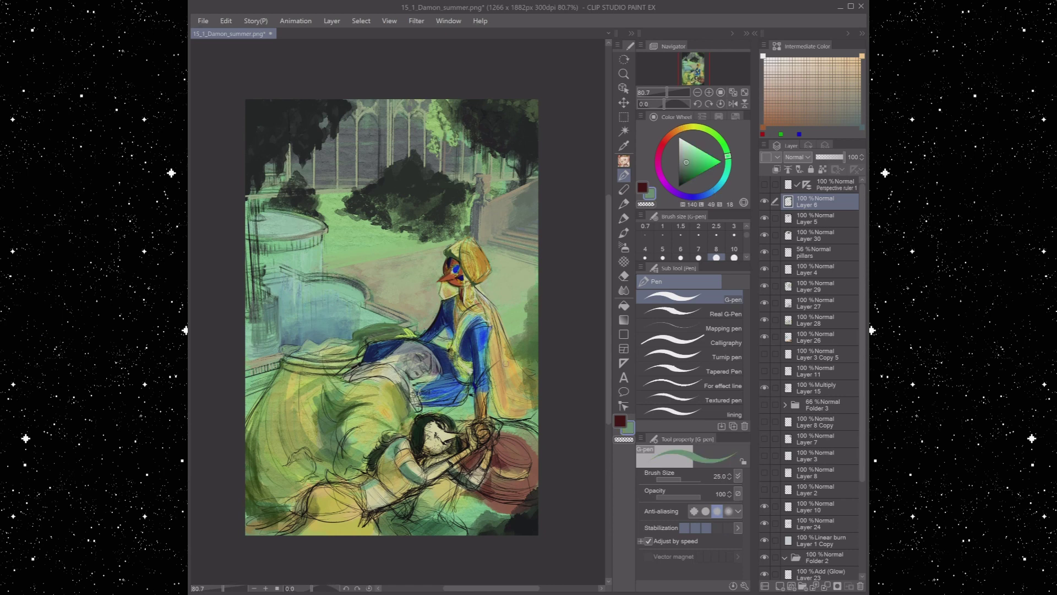
alt+click(455, 375)
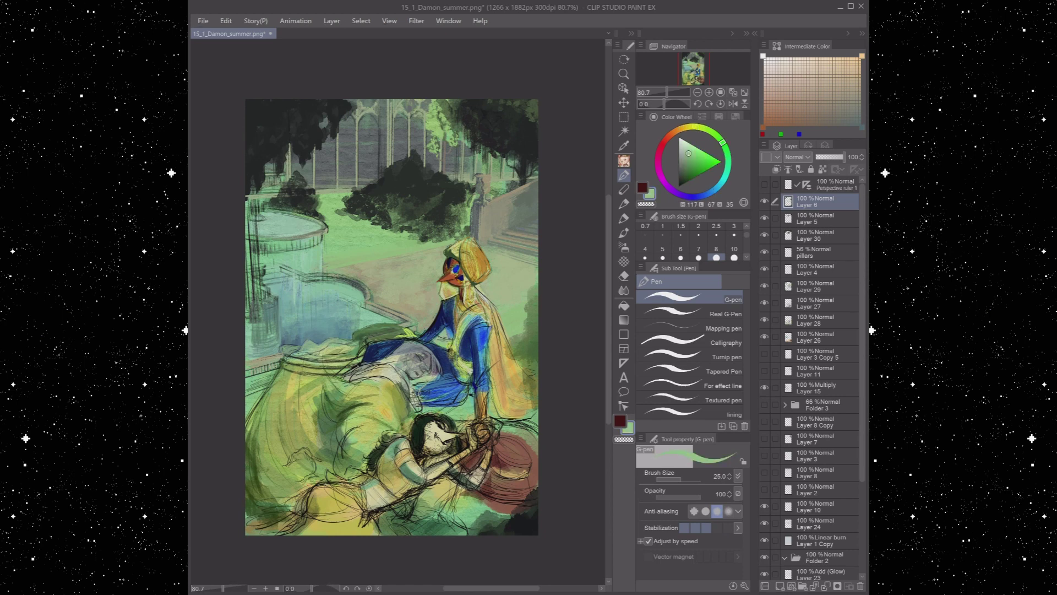
alt+click(316, 336)
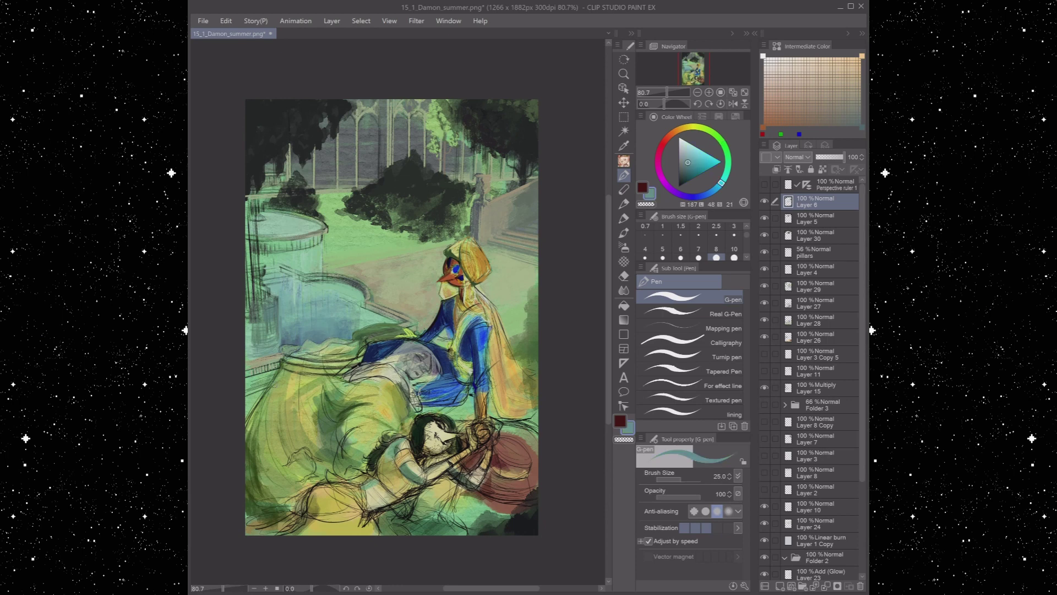
alt+click(334, 264)
alt+click(472, 219)
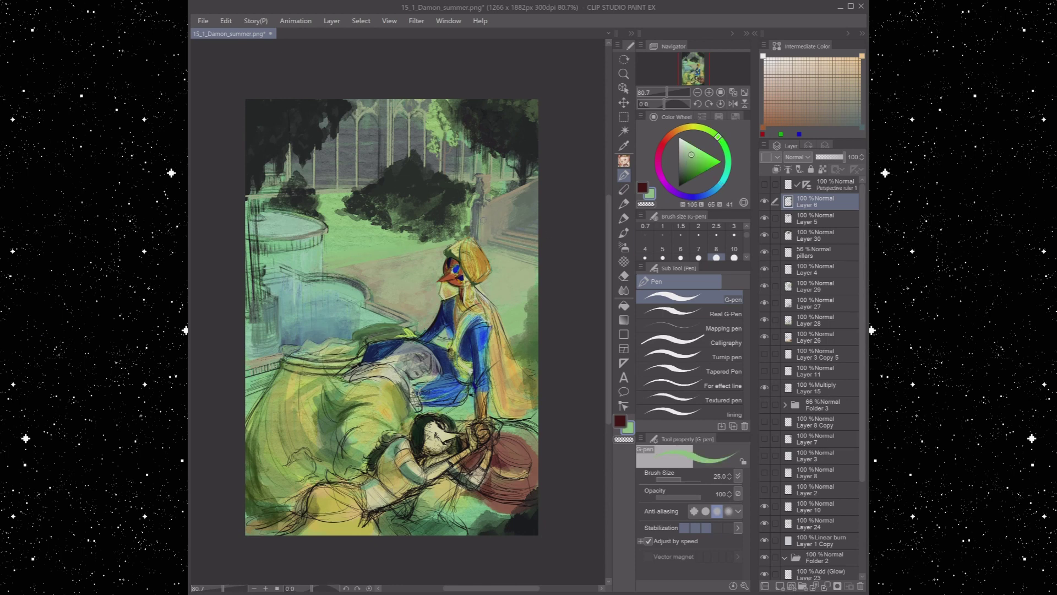
alt+click(533, 440)
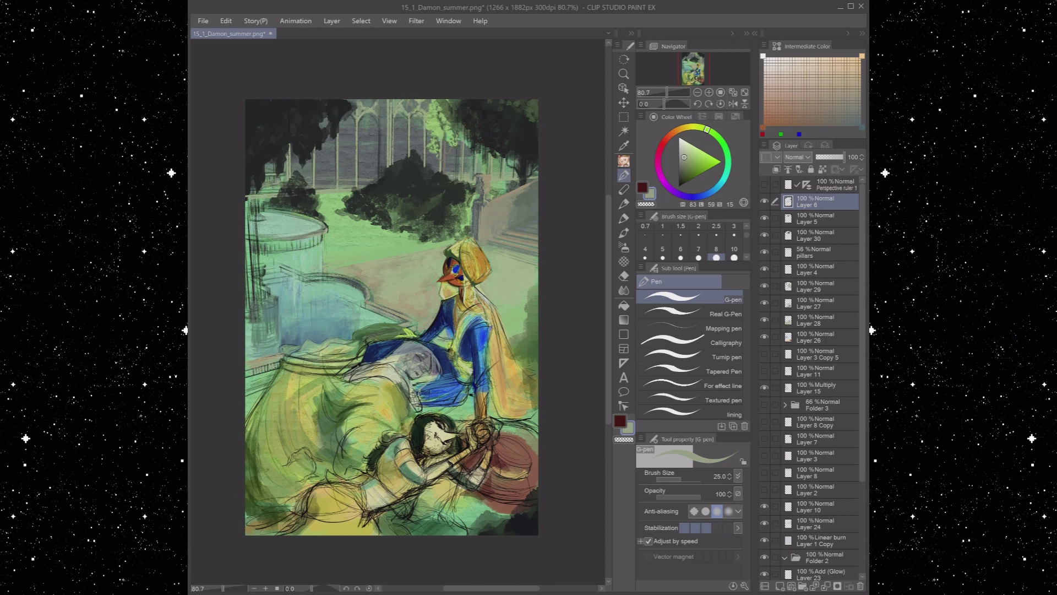
alt+click(271, 203)
alt+click(251, 273)
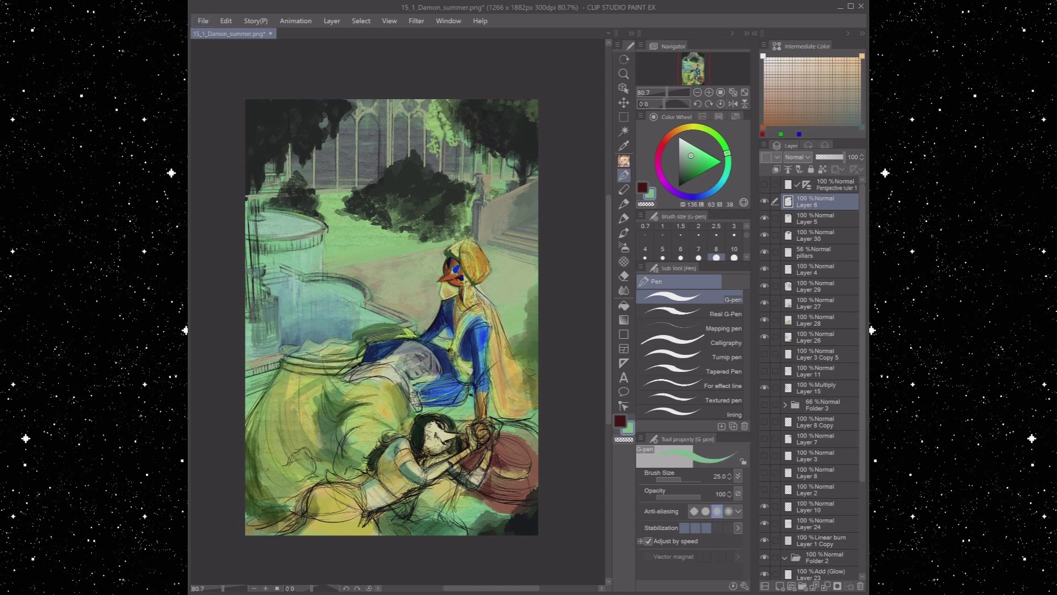
alt+click(253, 286)
Add a new layer and define the post's urn and the stone steps on Layer 6 in dark blue-gray at brush size 3
key(p)
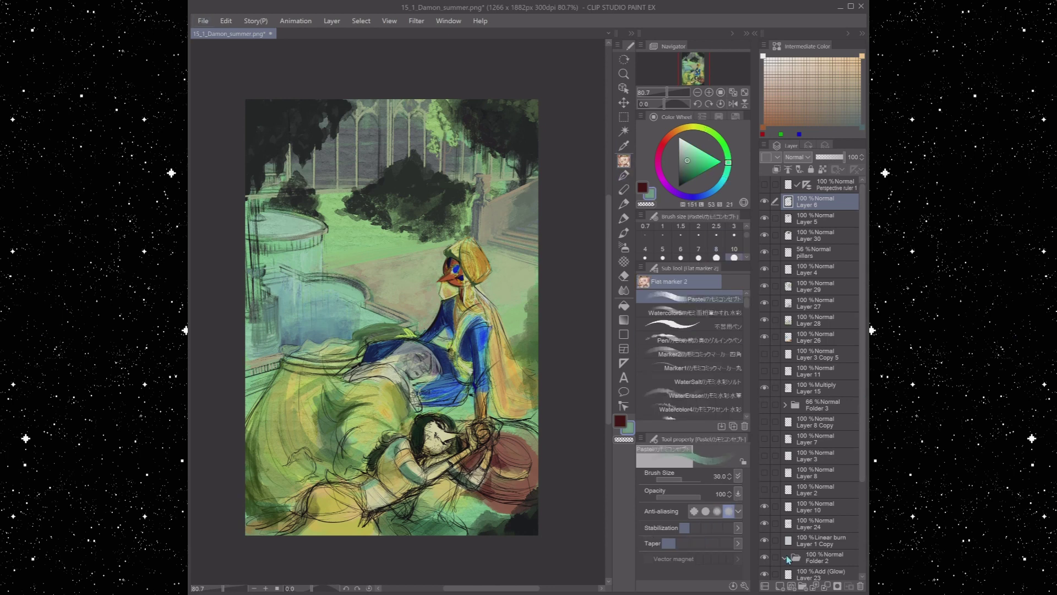
click(780, 586)
alt+click(515, 465)
key(p)
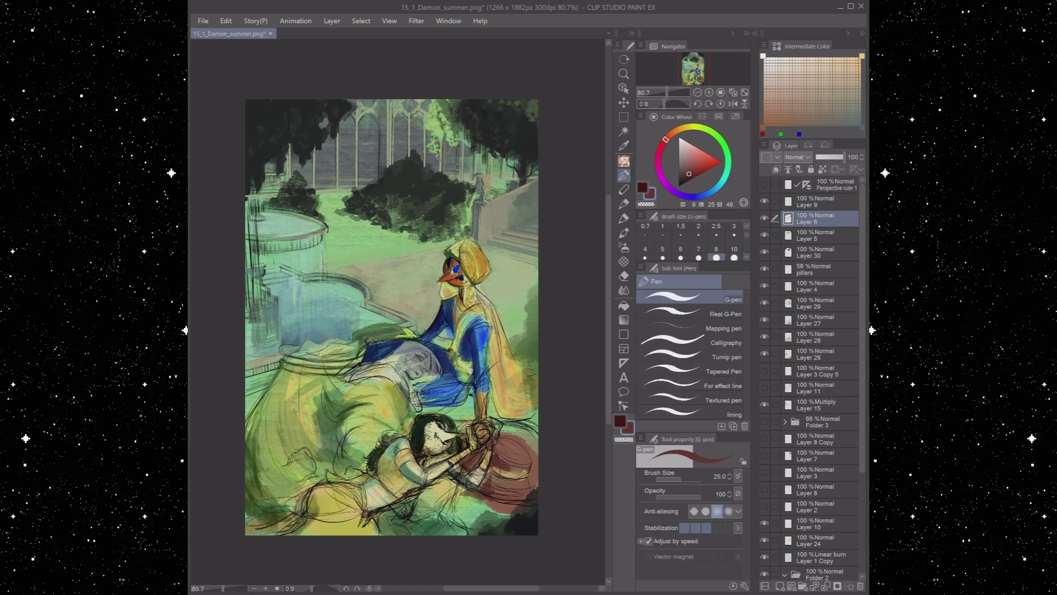
alt+click(392, 185)
key(p)
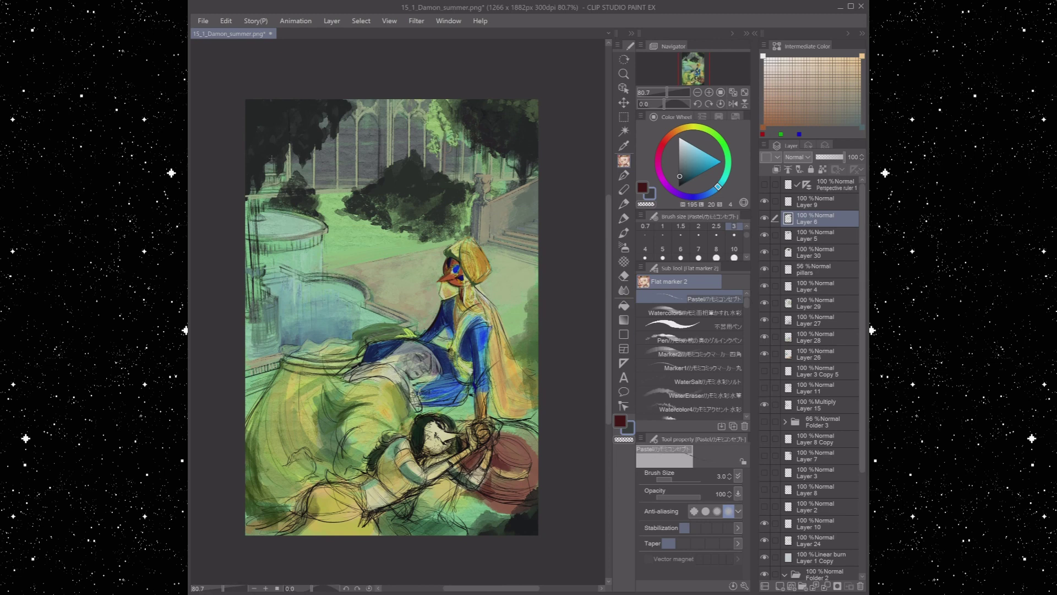
Paint the fountain's upper basin rim and central column with sampled greens at brush size 7
alt+click(272, 159)
alt+click(293, 197)
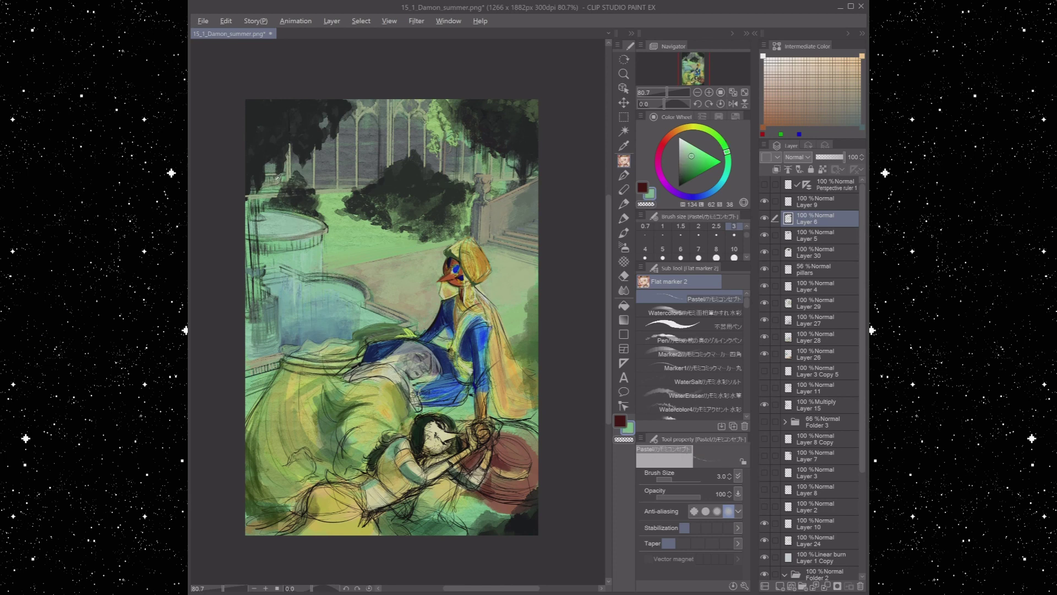
click(734, 253)
click(732, 232)
click(698, 245)
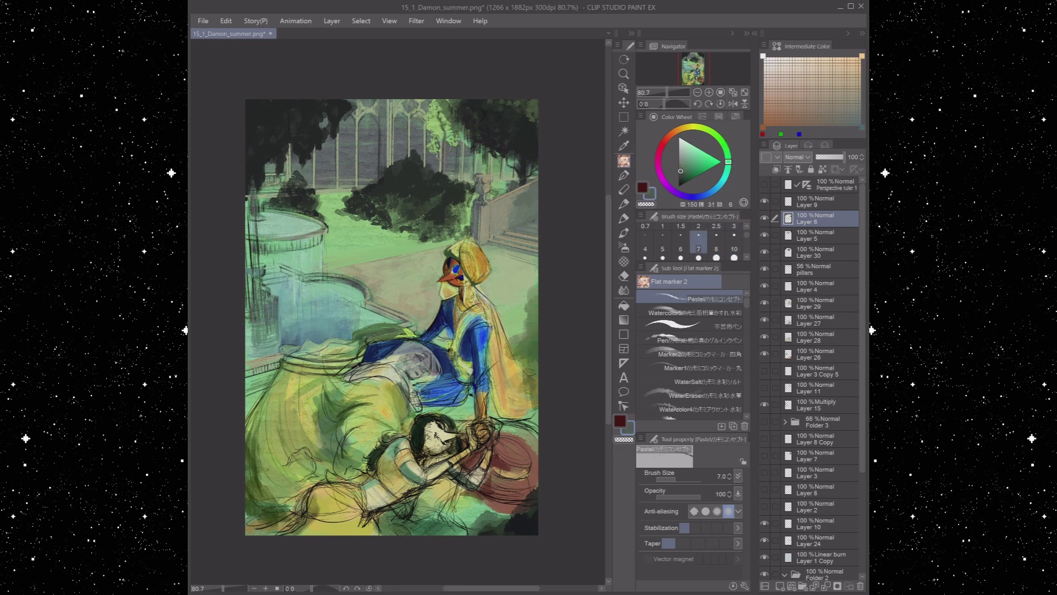
mouse_move(250, 297)
mouse_down()
mouse_move(257, 249)
mouse_move(304, 251)
mouse_move(312, 238)
mouse_move(247, 230)
mouse_up()
alt+click(259, 234)
drag(272, 211, 247, 219)
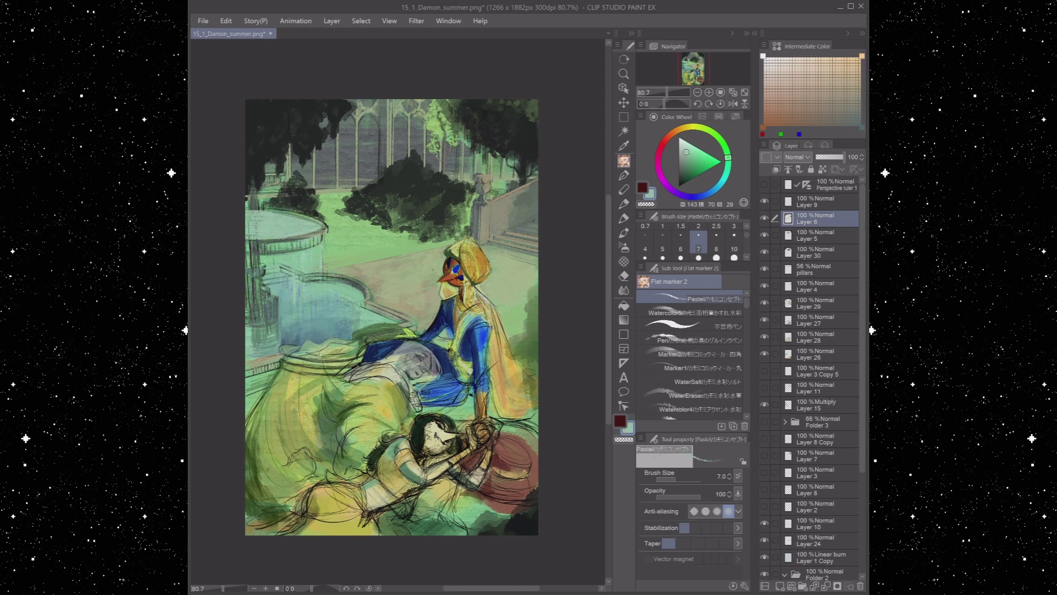
Rework the lower basin's rim and the upper basin's underside with colors sampled around them
alt+click(315, 281)
drag(316, 281, 366, 291)
alt+click(363, 293)
alt+click(258, 250)
mouse_move(303, 247)
mouse_down()
mouse_move(250, 247)
mouse_move(293, 246)
mouse_up()
alt+click(252, 250)
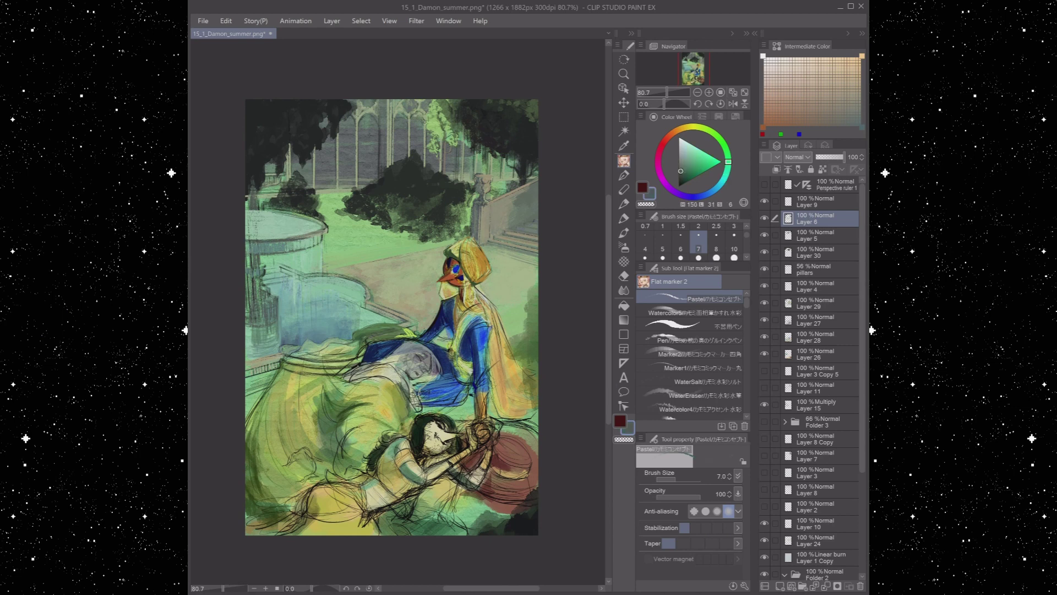
Shade the side of the fountain's upper basin with sampled teal and gray-green tones at brush size 7
alt+click(273, 236)
mouse_move(252, 244)
mouse_down()
mouse_move(301, 240)
mouse_move(250, 212)
mouse_up()
alt+click(298, 242)
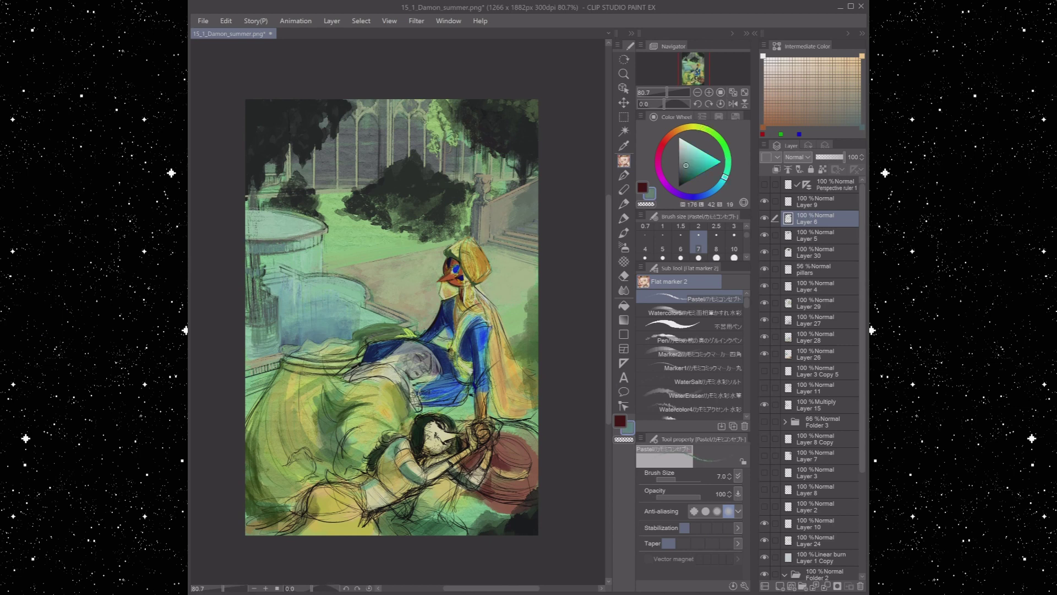
alt+click(282, 239)
alt+click(297, 245)
alt+click(286, 241)
alt+click(289, 240)
Paint the fountain's lower basin wall and base with sampled teal, muted blue and light green at brush size 7
alt+click(271, 355)
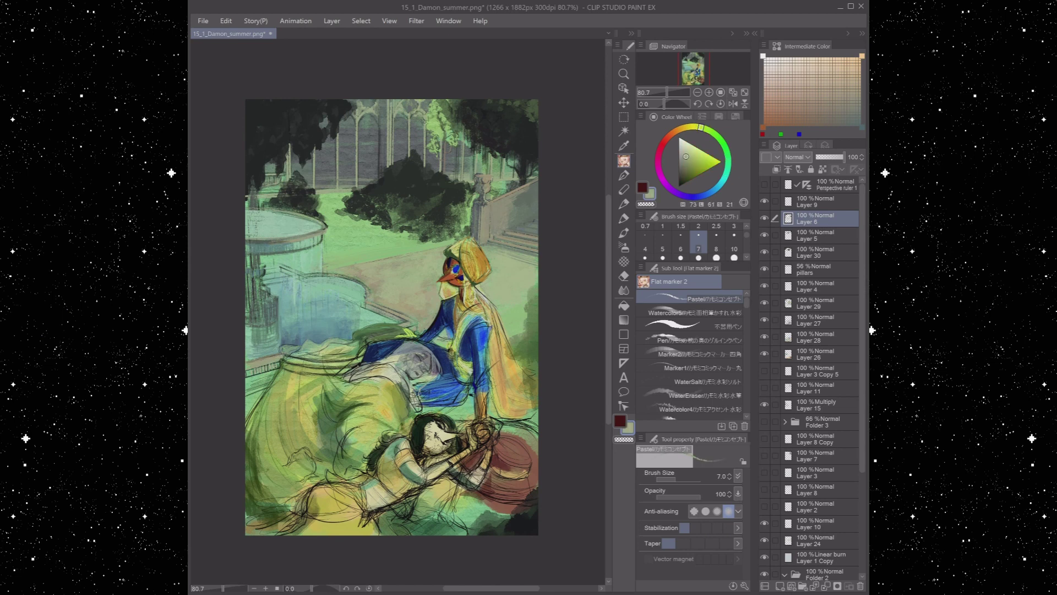
alt+click(267, 238)
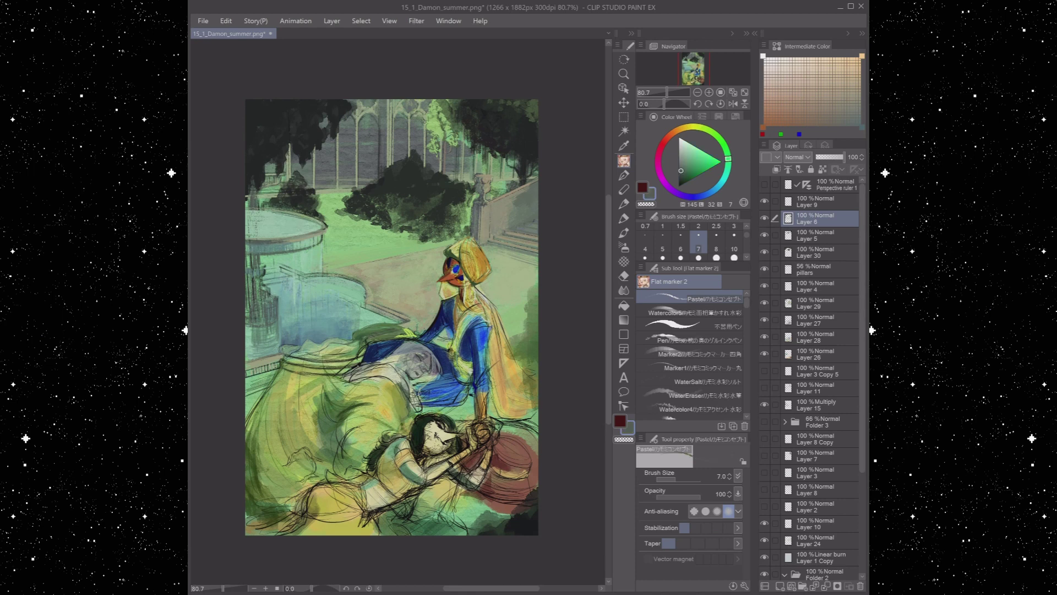
alt+click(284, 273)
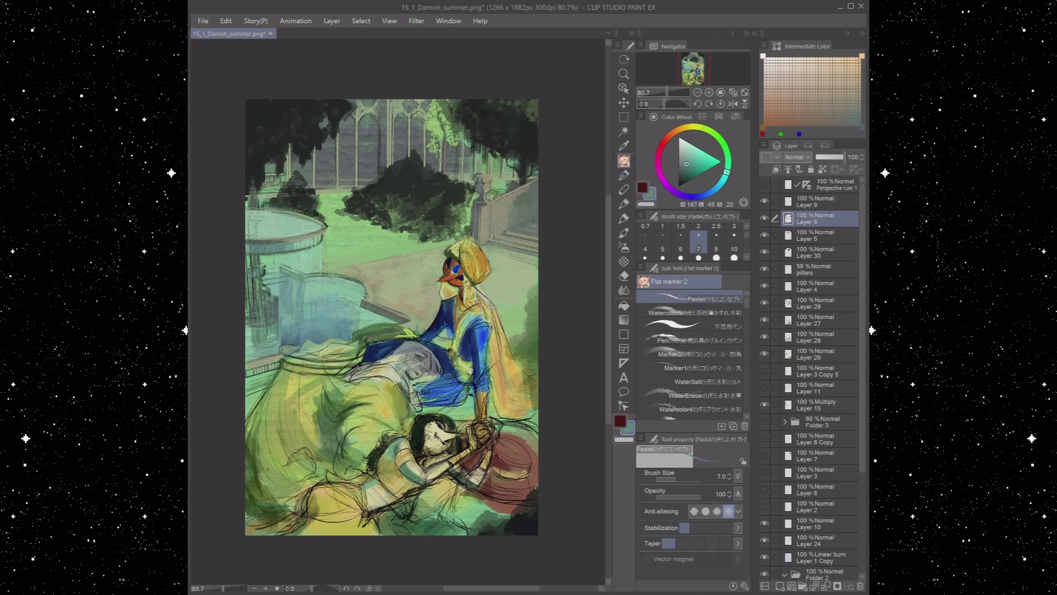
alt+click(300, 335)
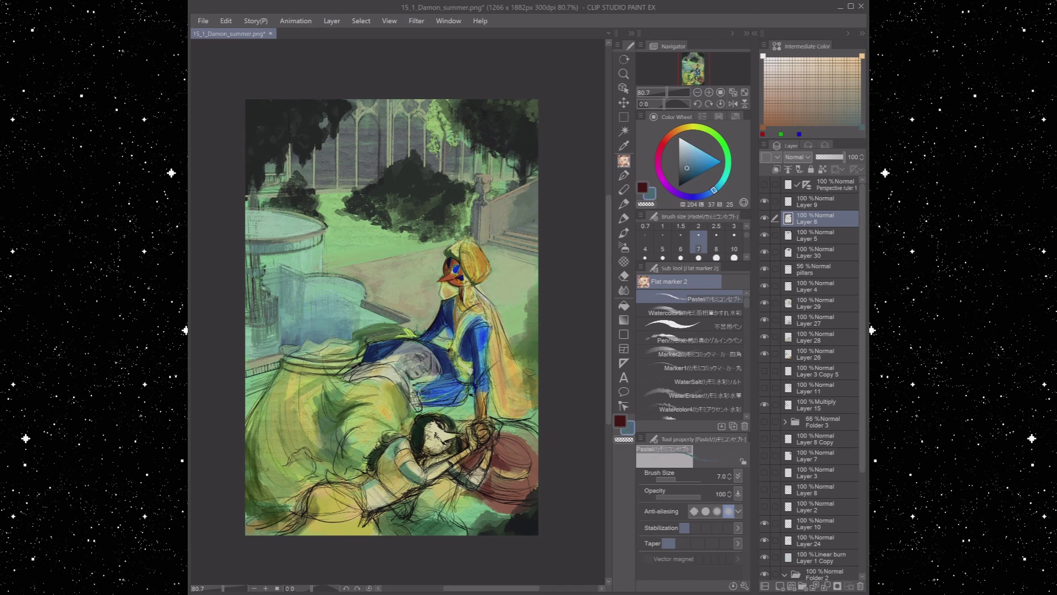
drag(278, 269, 279, 298)
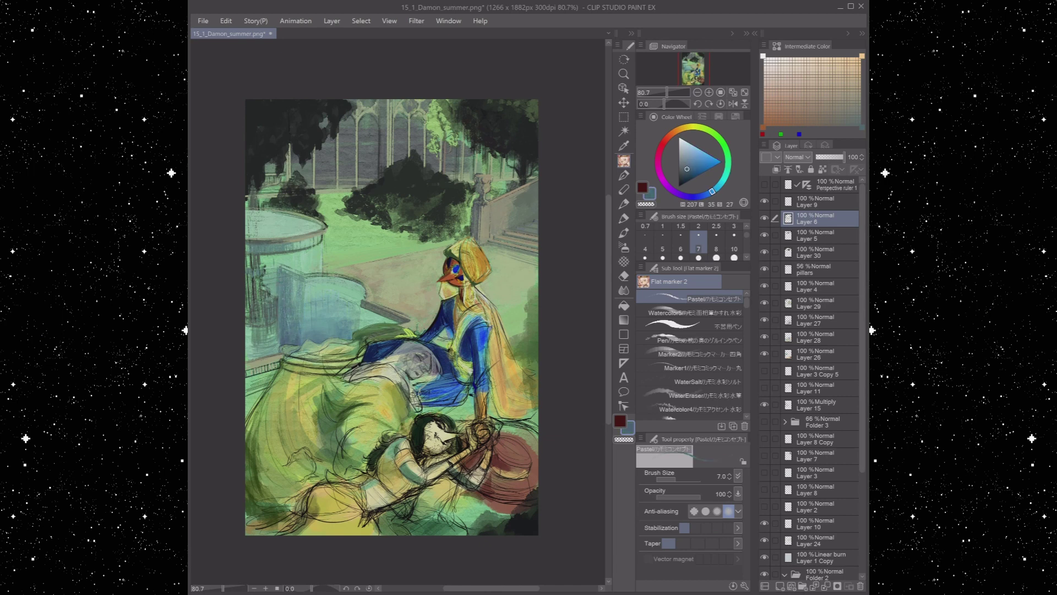
alt+click(321, 278)
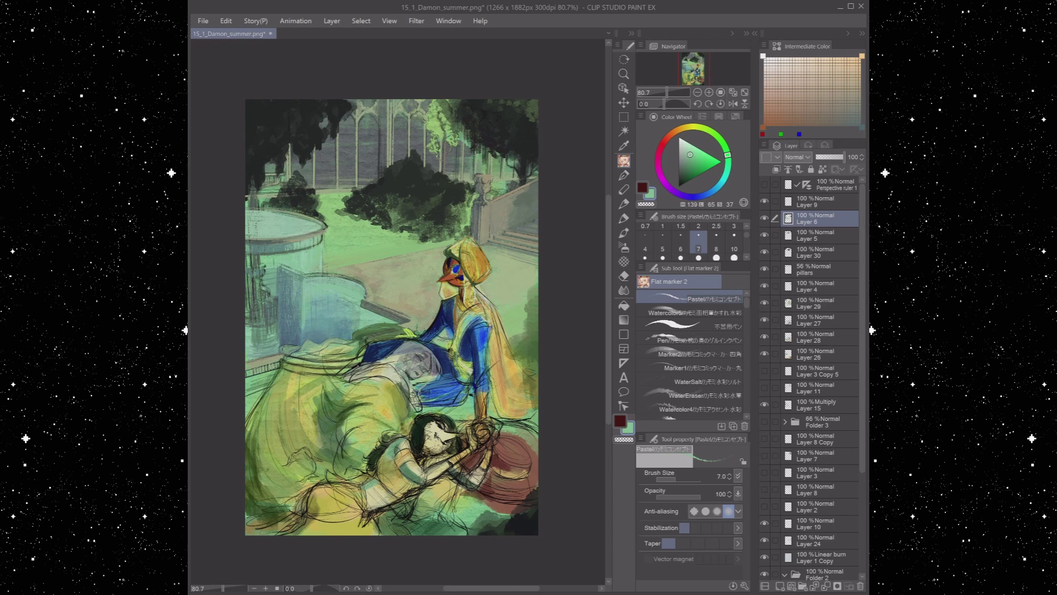
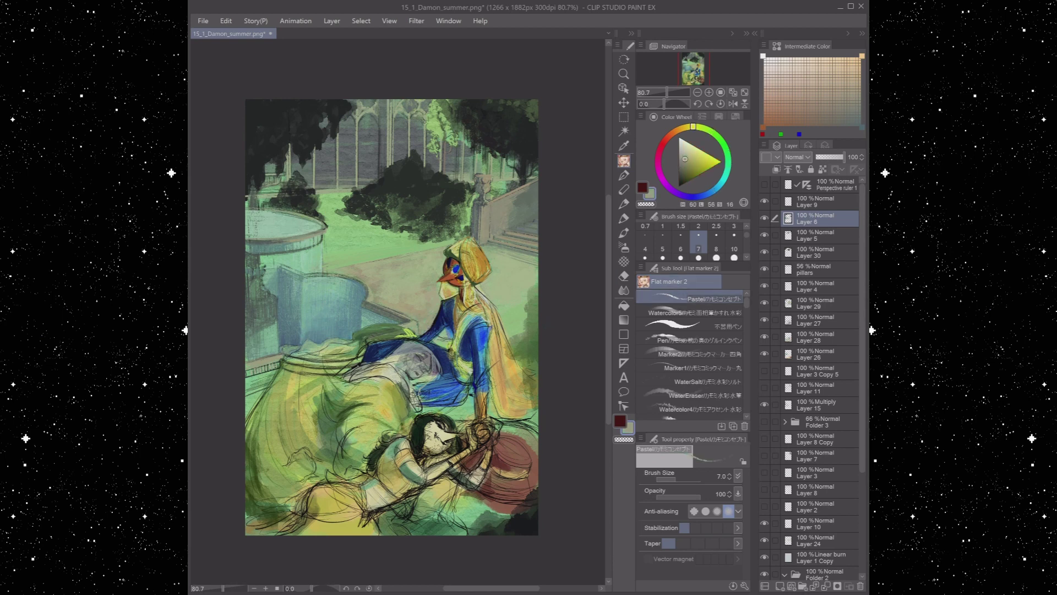
Add a new layer and brush dark green folds onto the large foreground drapery at brush size 30
click(733, 257)
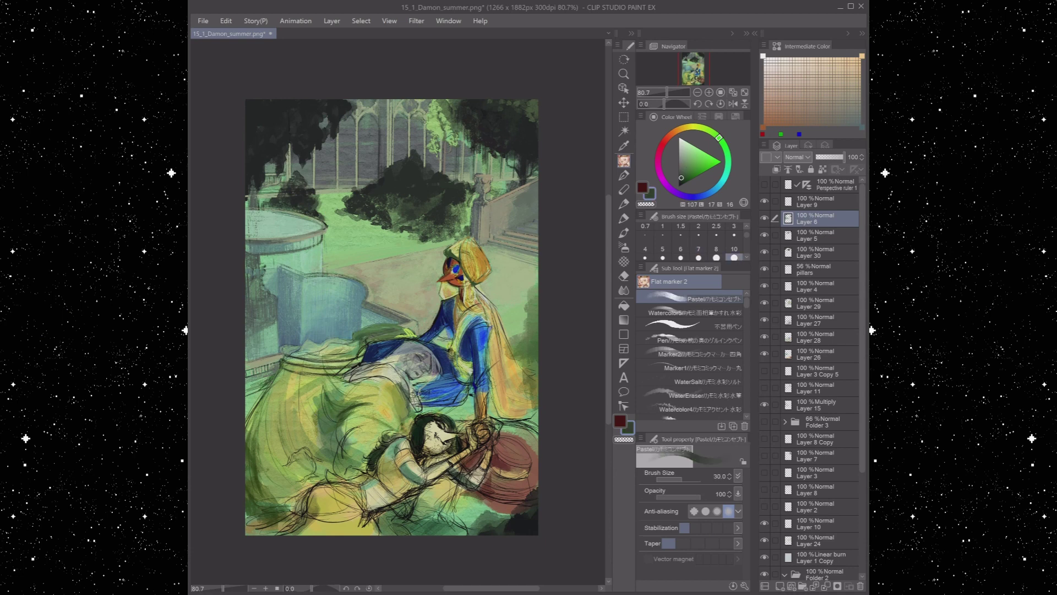
click(764, 218)
click(765, 218)
click(780, 586)
mouse_move(270, 375)
mouse_down()
mouse_move(247, 413)
mouse_move(245, 396)
mouse_move(245, 446)
mouse_move(250, 435)
mouse_up()
drag(294, 501, 248, 531)
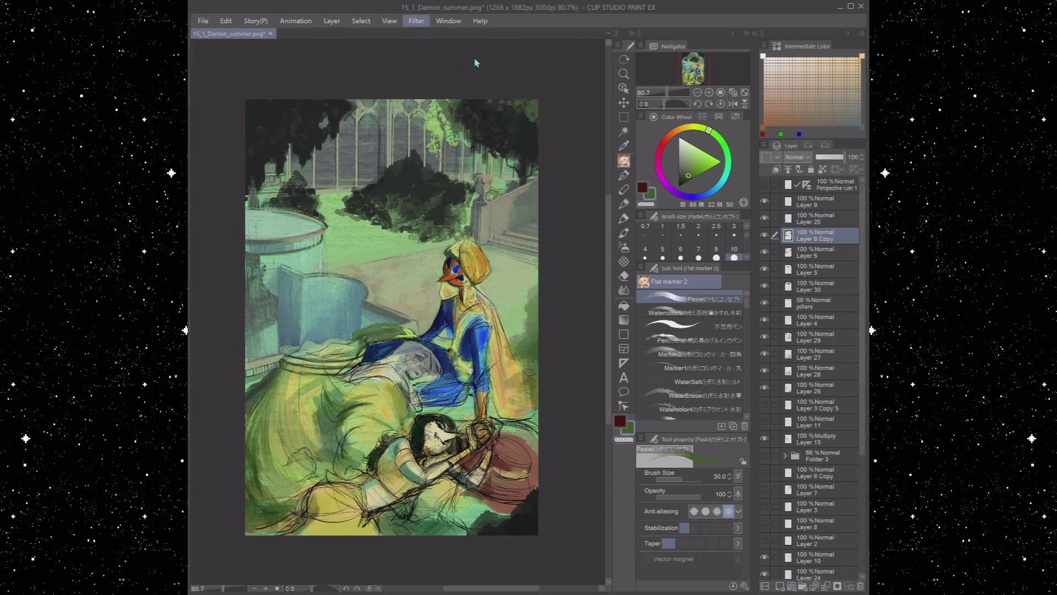
Duplicate Layer 6 and compare the copy with the original Layer 6 hidden and shown
key(ctrl+c)
key(ctrl+v)
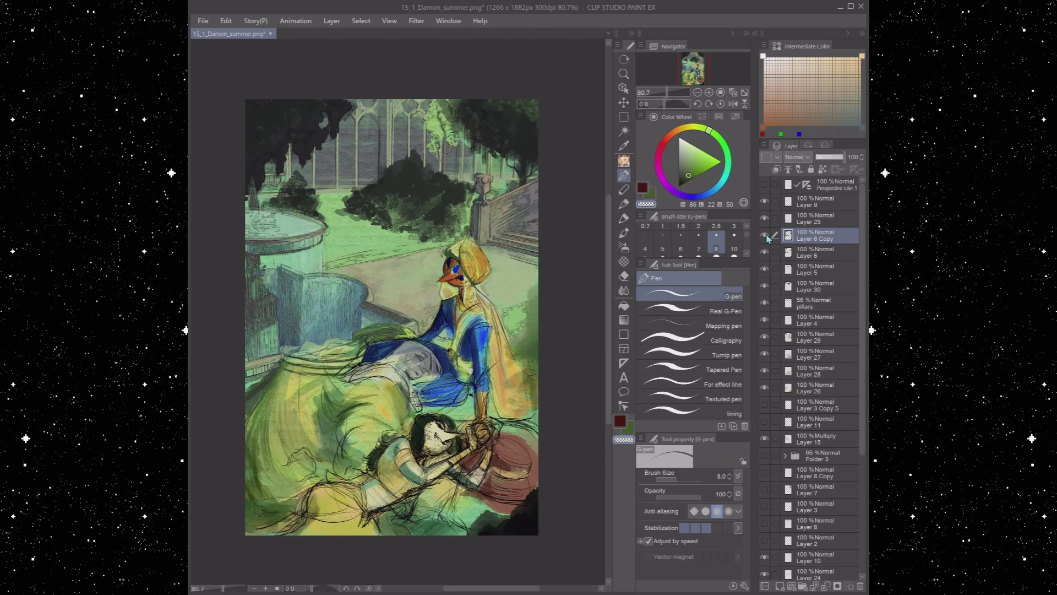
click(765, 252)
click(765, 252)
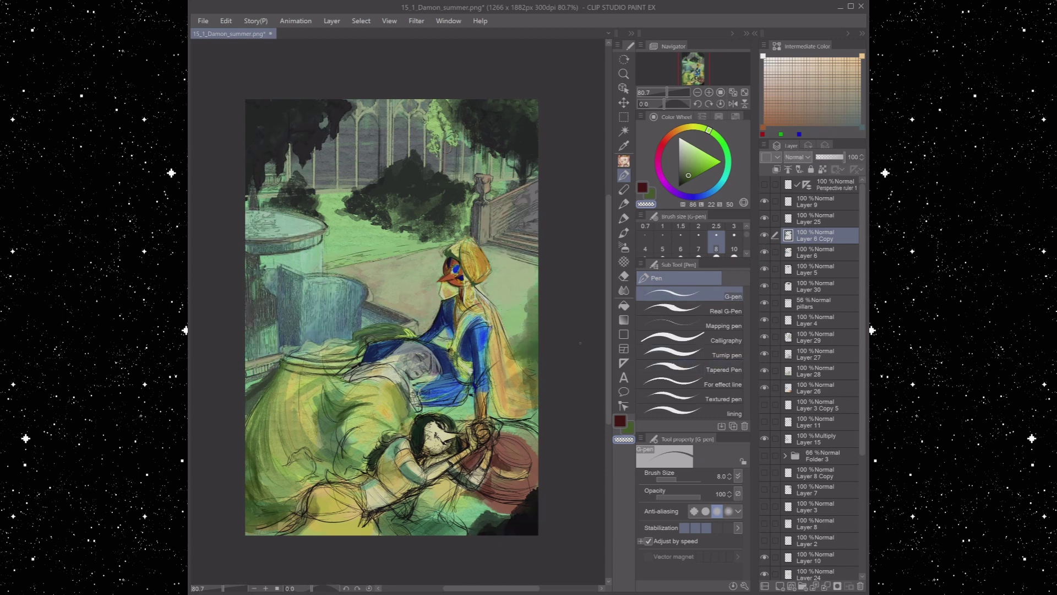
Select Layer 25 above the copied layer and save the illustration
key(alt+bracketright)
key(ctrl+space)
drag(352, 236, 374, 234)
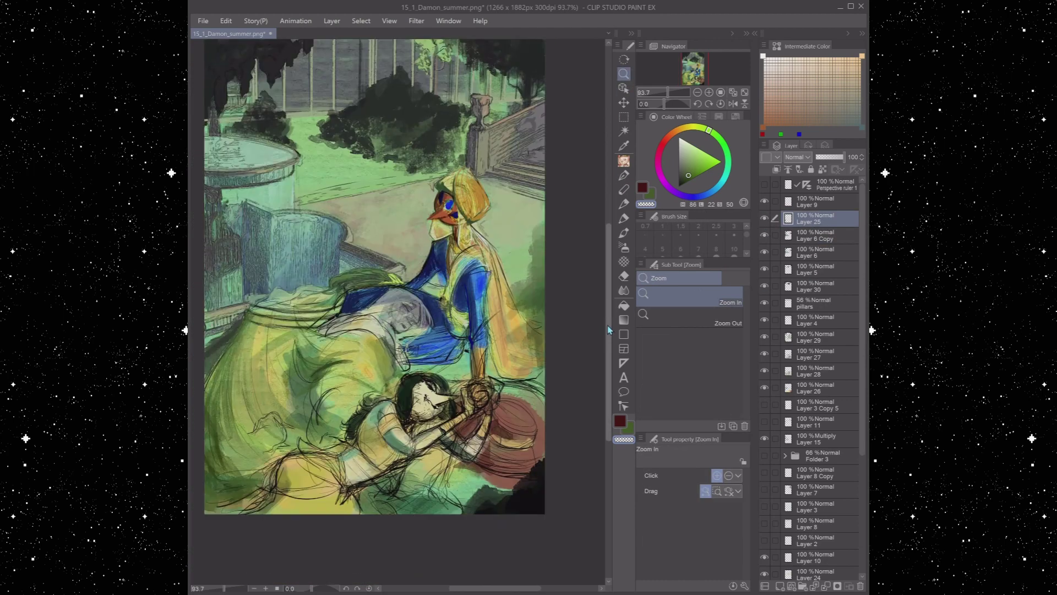
key(ctrl+s)
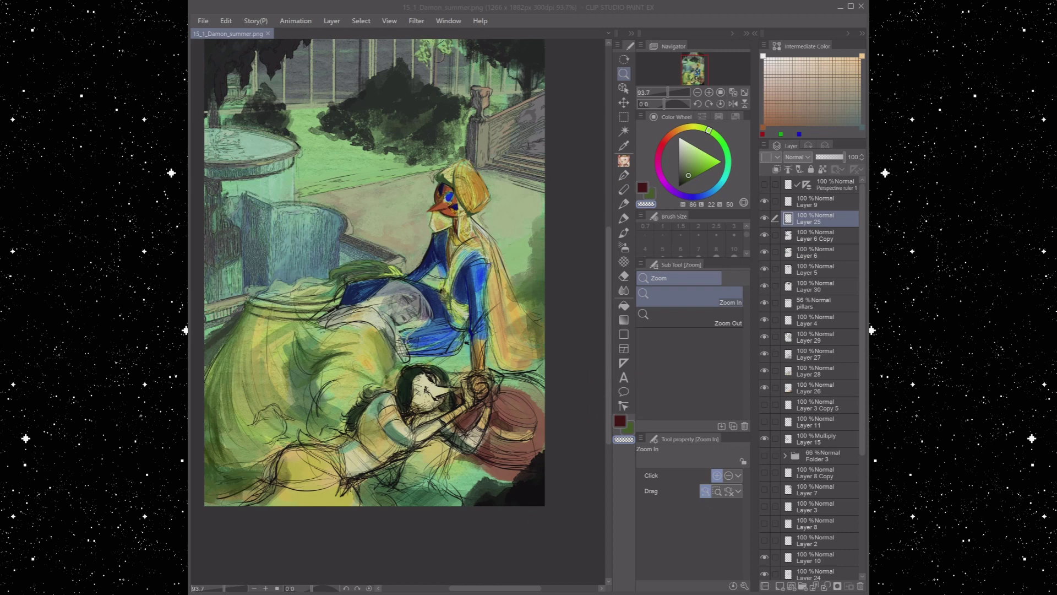
Draw streaks of falling water on the fountain using the G-pen at size 8 with sampled light green and teal
click(624, 175)
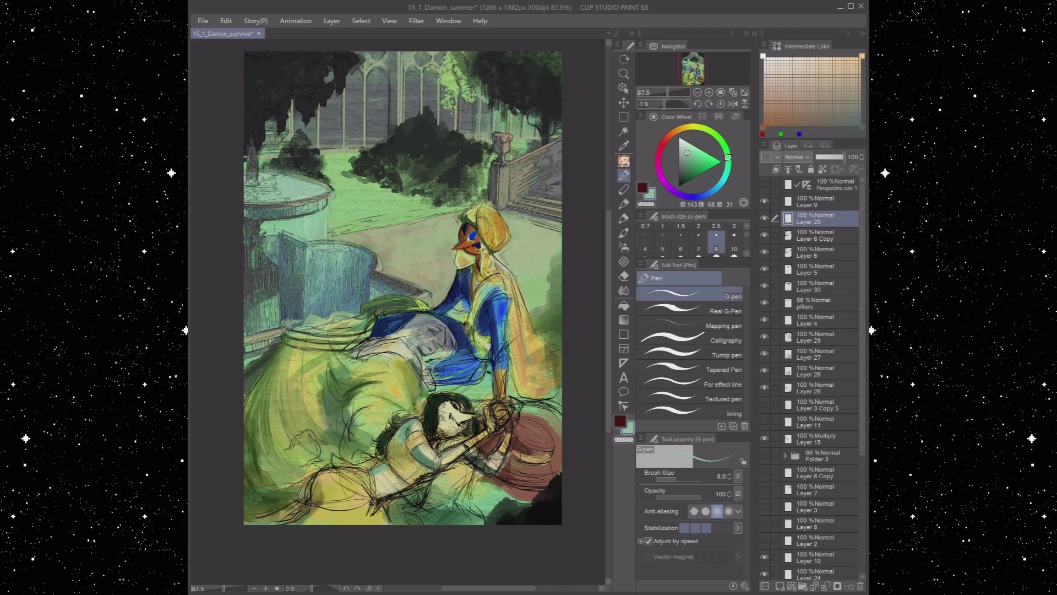
alt+click(330, 204)
mouse_move(329, 201)
mouse_down()
mouse_move(329, 239)
mouse_move(304, 283)
mouse_up()
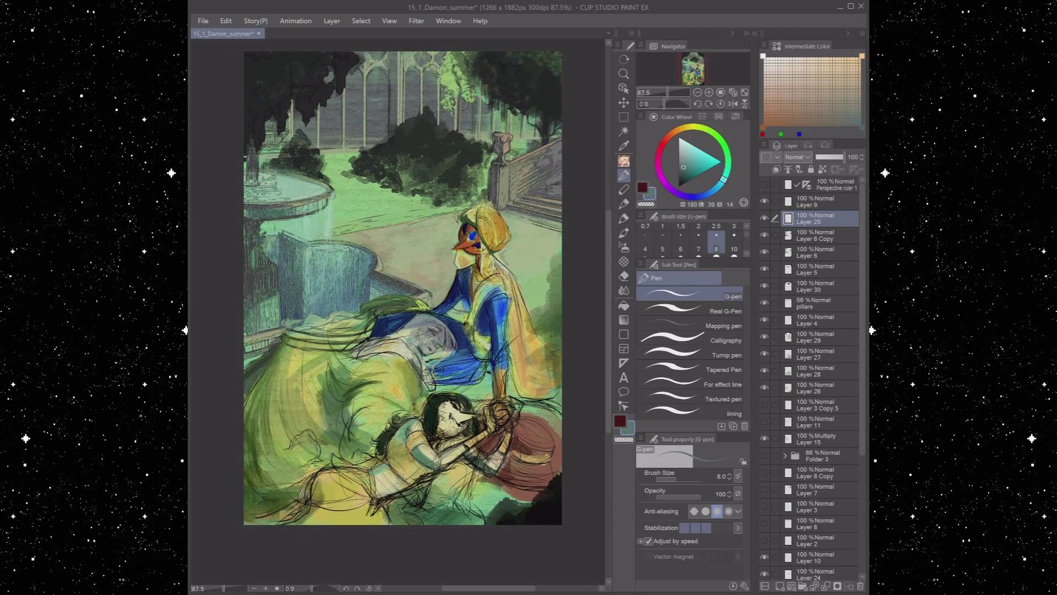
alt+click(263, 234)
drag(262, 233, 264, 288)
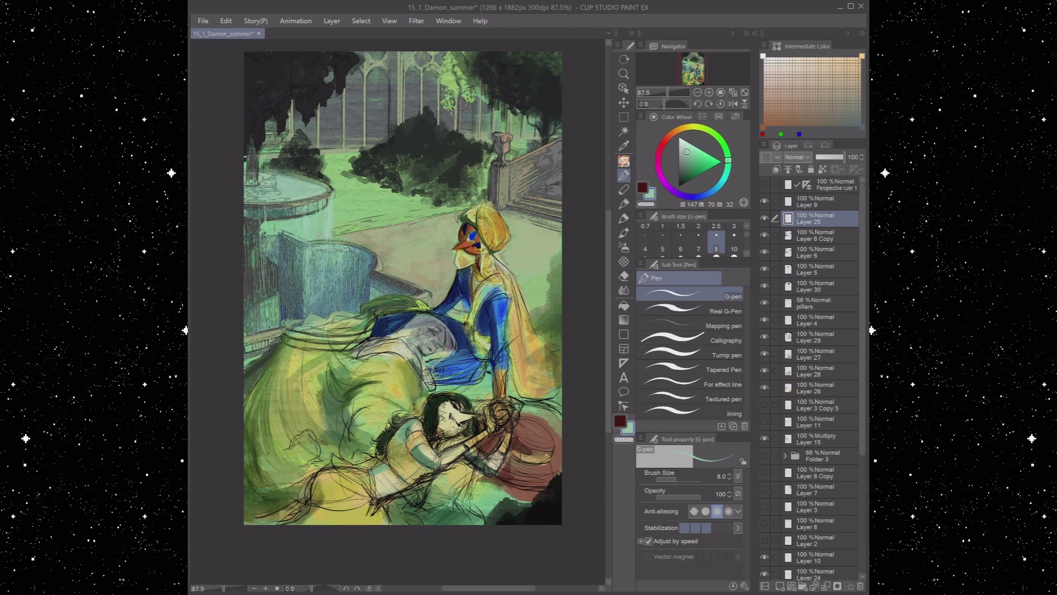
Add a new Glow dodge layer and brush muted teal glow over the fountain's water jets and upper basin at size 30
key(ctrl+shift+n)
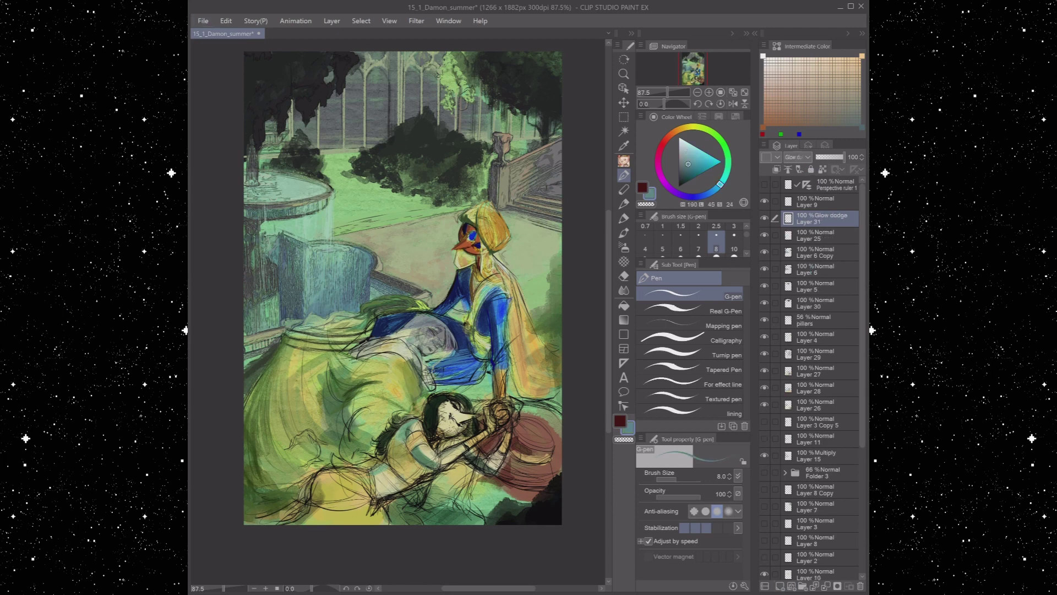
key(bracketright)
key(bracketright)
key(bracketright)
key(bracketright)
key(bracketright)
key(bracketright)
key(bracketright)
mouse_move(328, 192)
mouse_down()
mouse_move(245, 203)
mouse_move(259, 172)
mouse_up()
mouse_move(286, 131)
mouse_down()
mouse_move(268, 144)
mouse_move(264, 182)
mouse_up()
drag(258, 144, 259, 179)
drag(288, 135, 288, 170)
drag(332, 199, 332, 228)
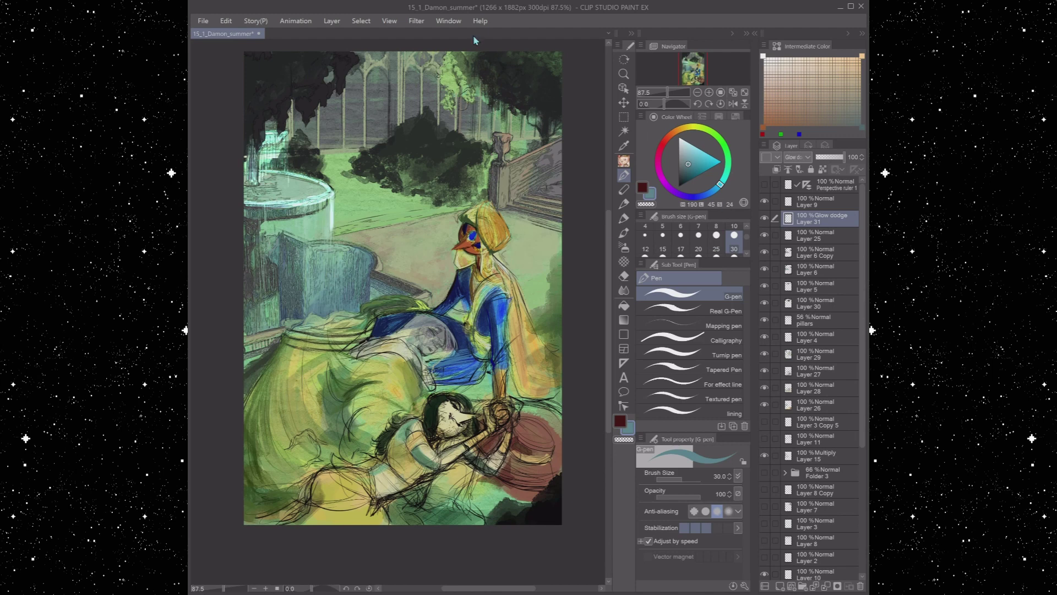
Set the glow layer's opacity to 70% and the G-pen to transparent color at size 7
drag(842, 157, 834, 157)
key(bracketleft)
key(bracketleft)
key(bracketleft)
key(bracketleft)
key(bracketleft)
key(bracketleft)
key(bracketleft)
key(bracketleft)
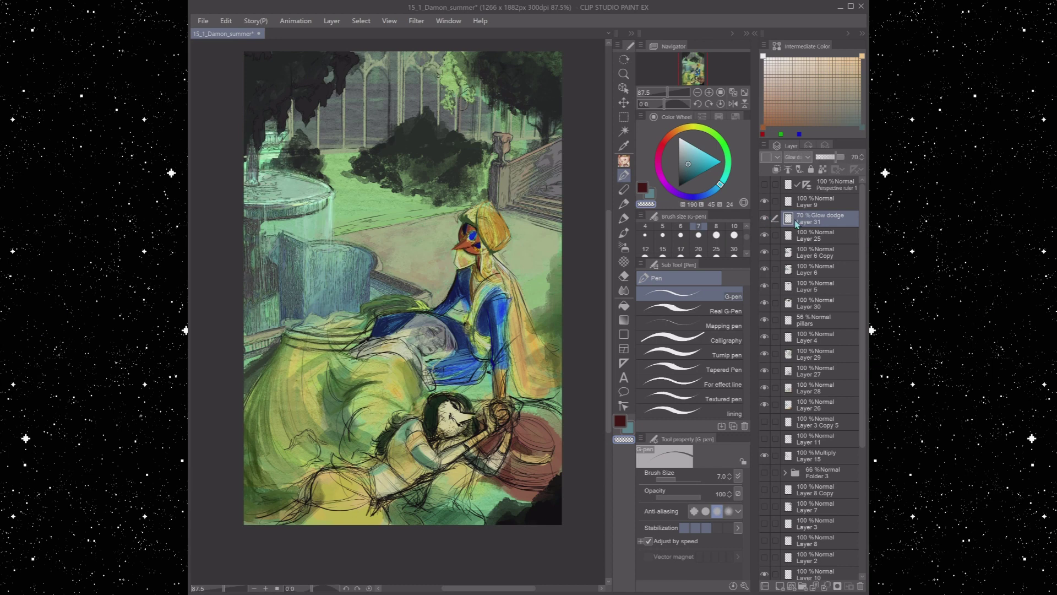
Add a normal layer above the glow layer and refine the fountain water with light green at size 7
click(809, 235)
key(ctrl+shift+n)
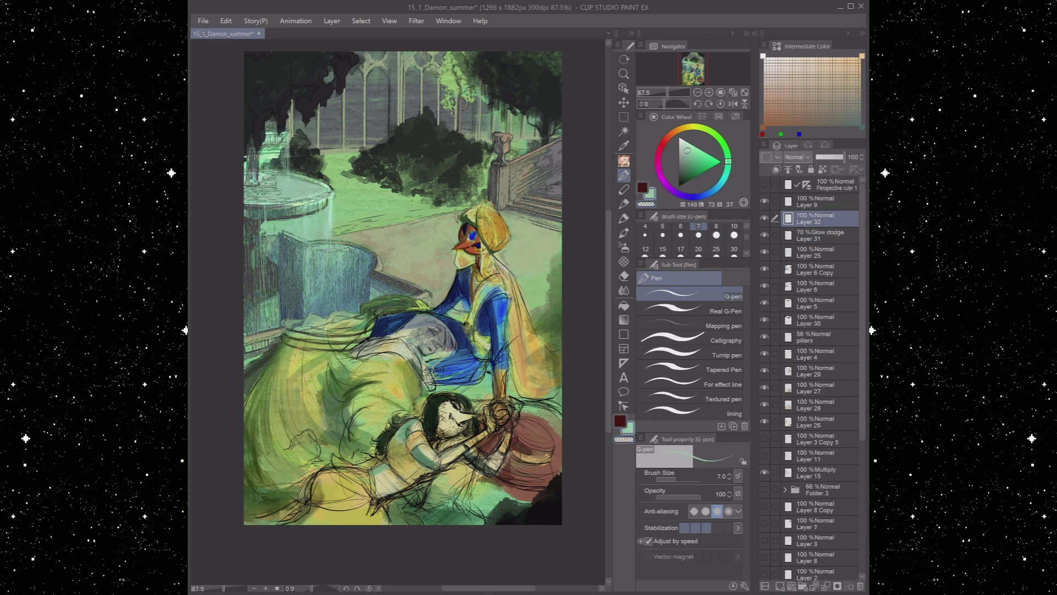
key(c)
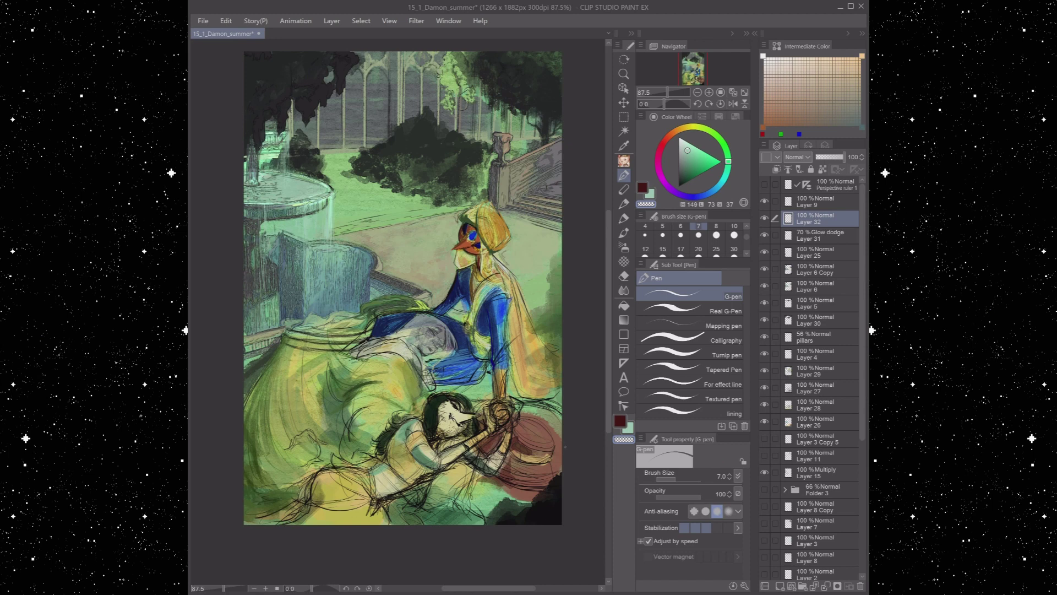
Add a layer above Layer 9 and paint over the seated figure's blue clothing with sampled dark blue, using the Flat marker at size 30
click(815, 201)
key(ctrl+shift+n)
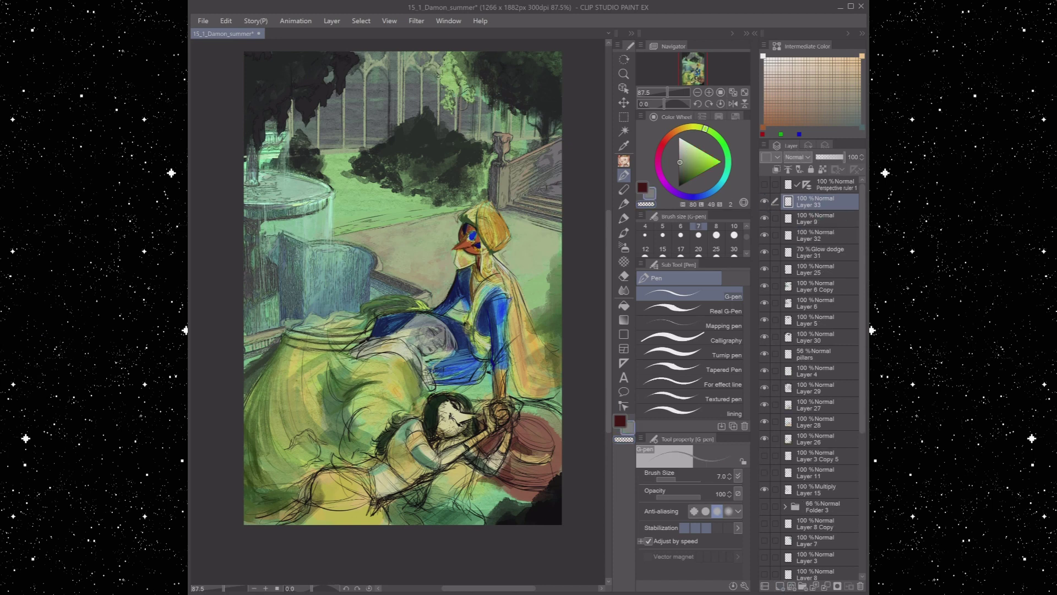
key(x)
alt+click(533, 250)
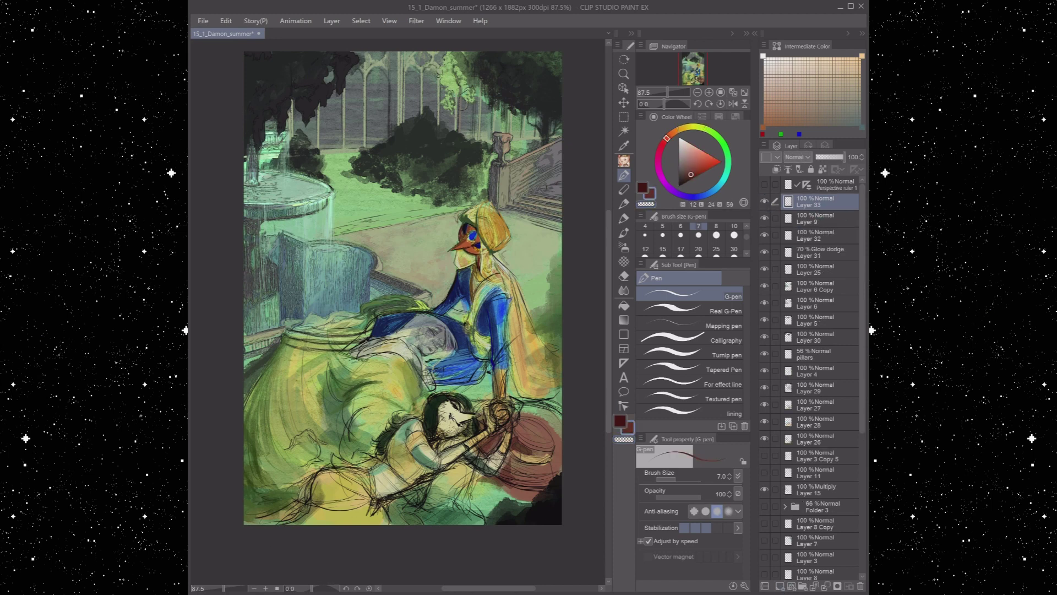
alt+click(392, 325)
key(b)
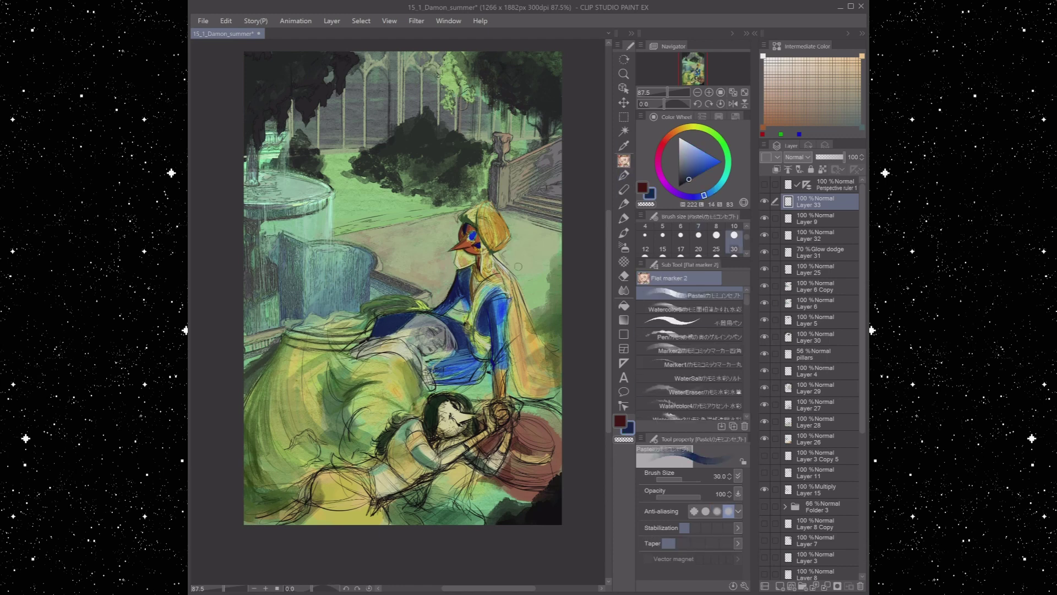
alt+click(519, 267)
key(b)
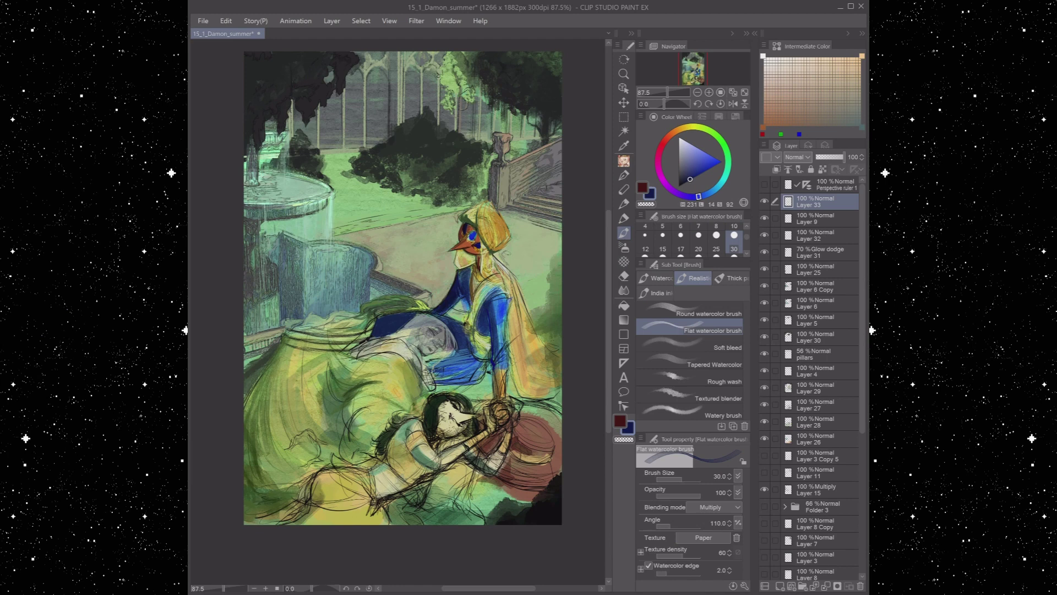
Clean the edges around the seated figure's arm and lap with sampled light green and ochre, using the G-pen at size 7
key(p)
alt+click(382, 314)
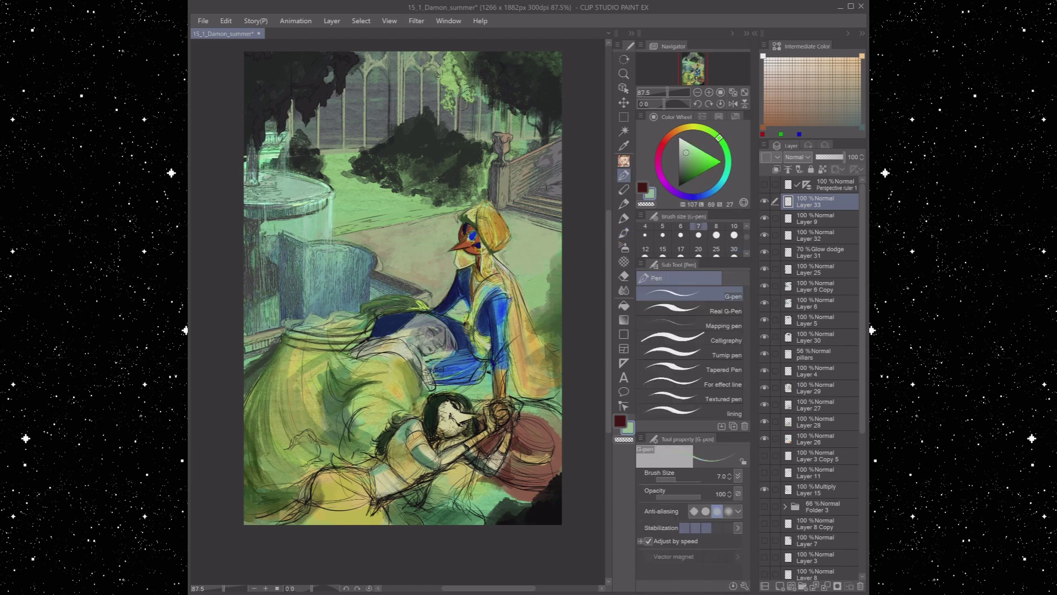
alt+click(458, 310)
key(b)
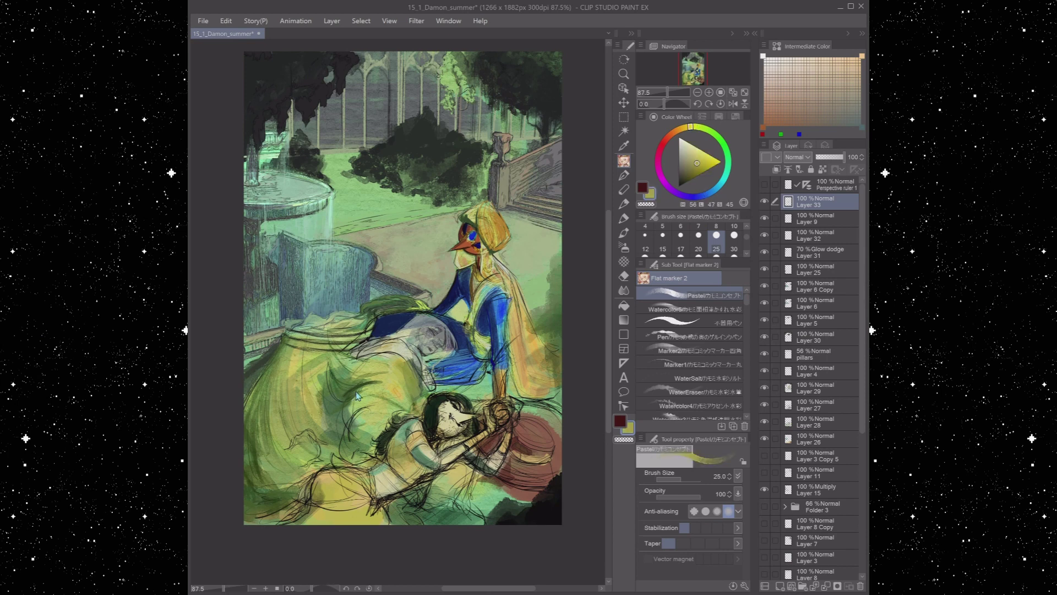
Clean up the reclining figure's beaked face, hands and arms with the G-pen at size 7 in sampled cream, green and yellow
key(p)
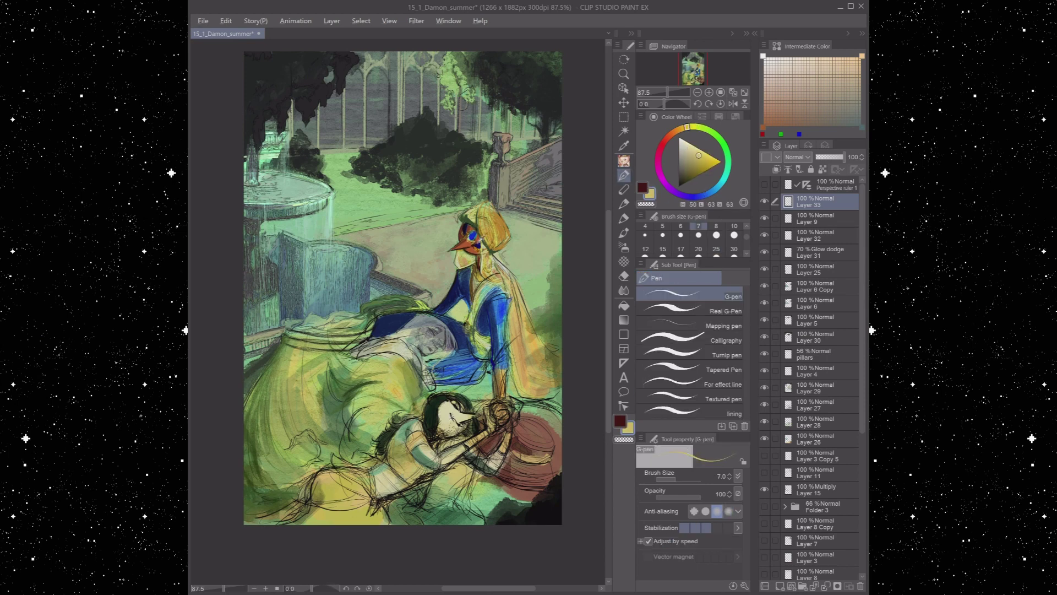
alt+click(481, 239)
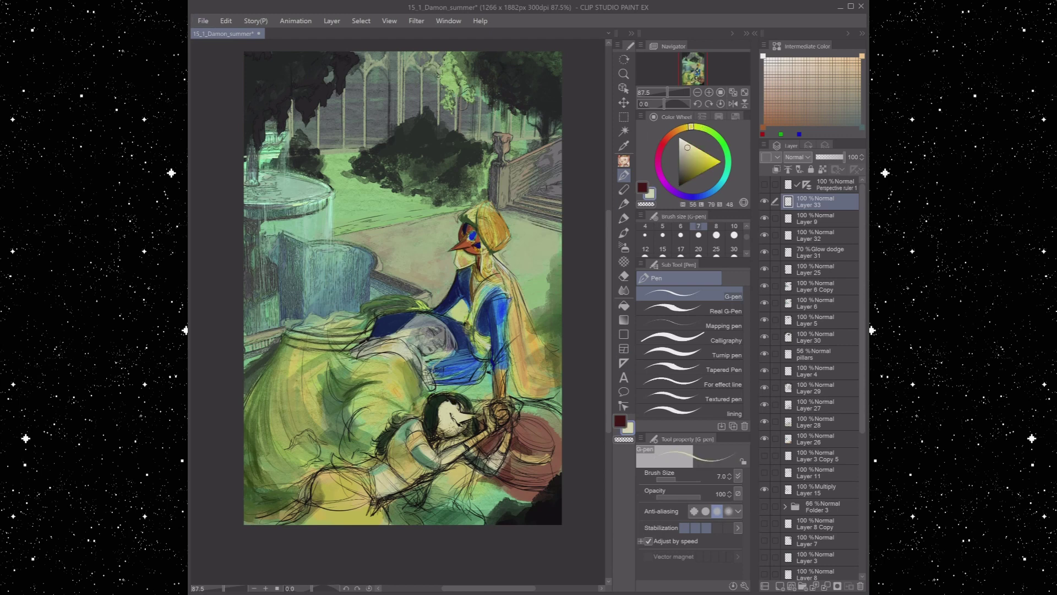
alt+click(458, 407)
alt+click(455, 431)
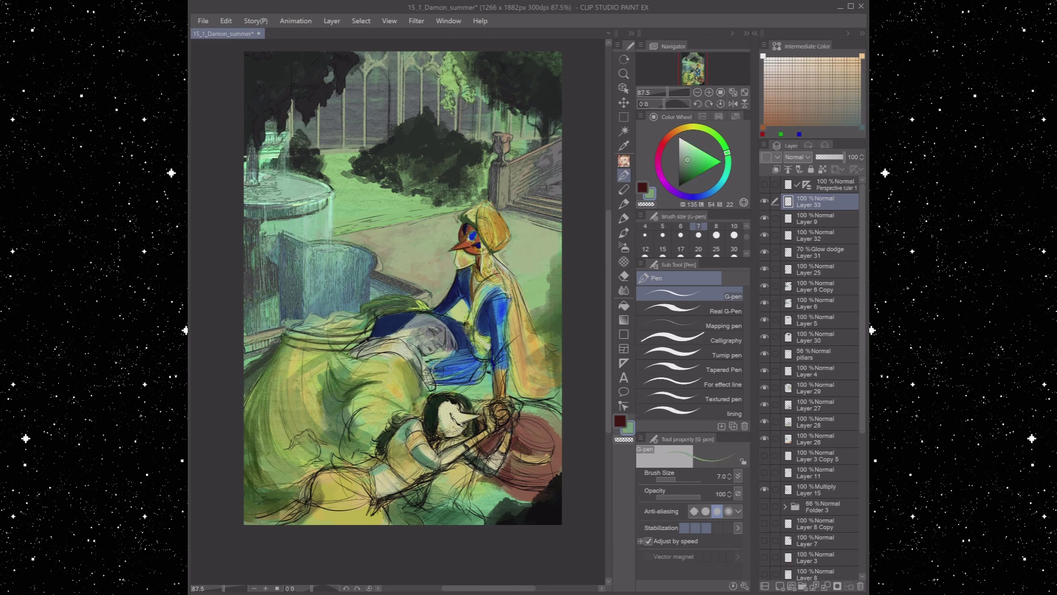
alt+click(513, 416)
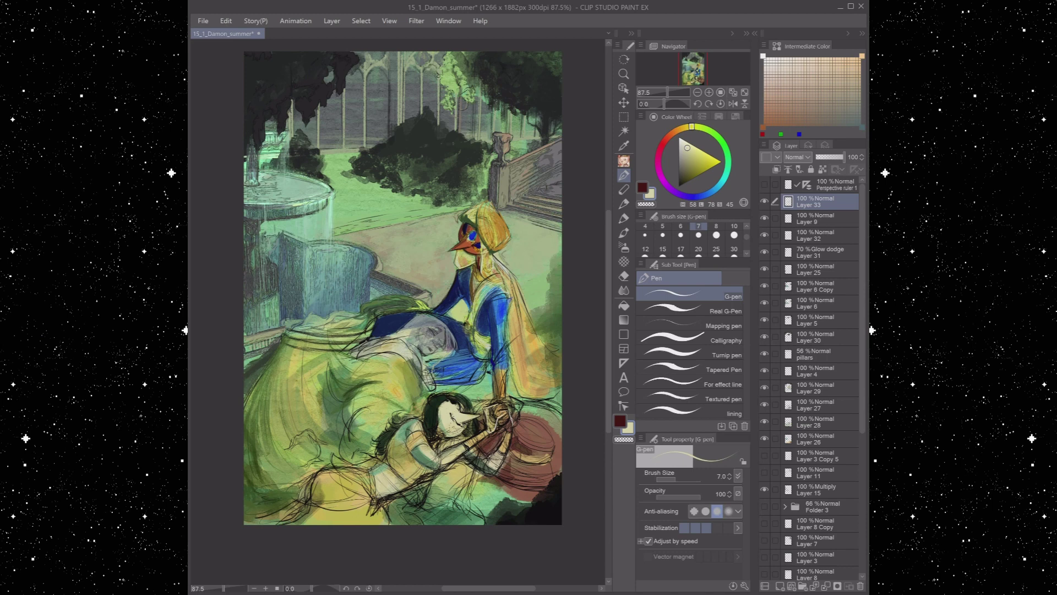
alt+click(457, 461)
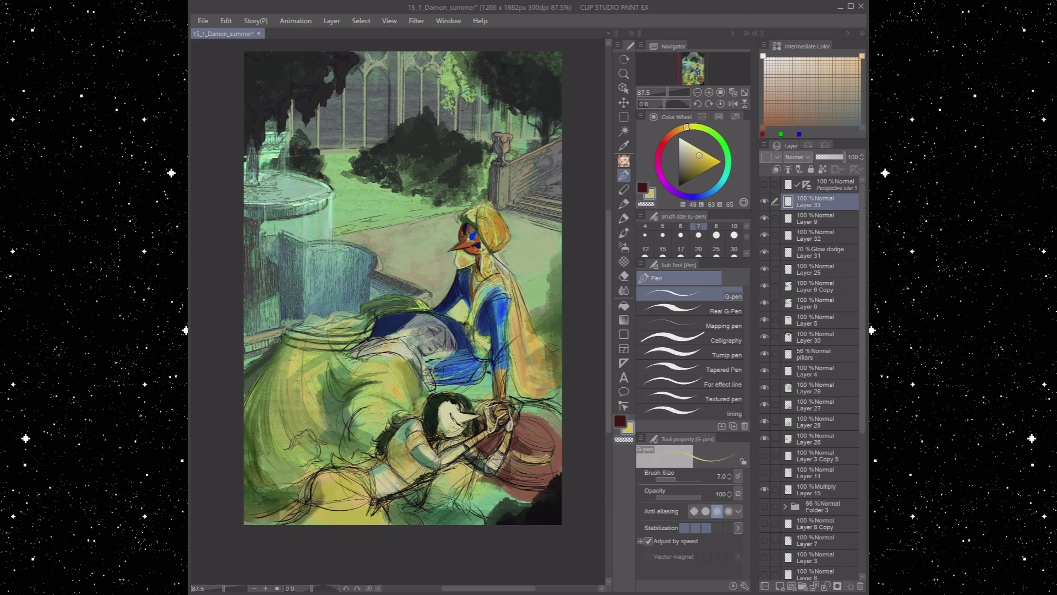
alt+click(448, 468)
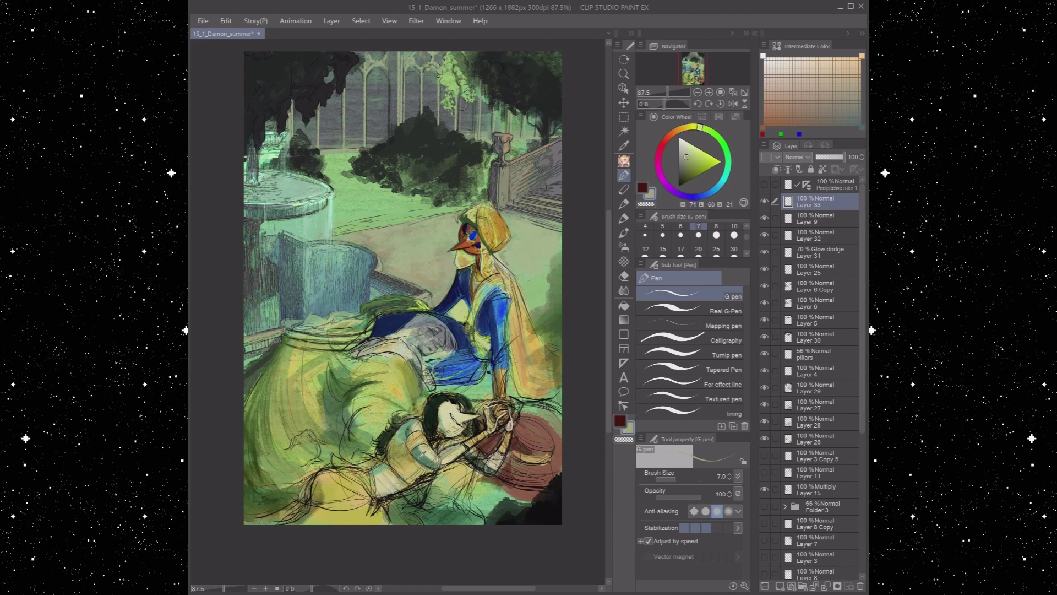
Paint dark green texture across the foreground grass with the Gauze cloud brush at sizes 30 and 80
click(624, 261)
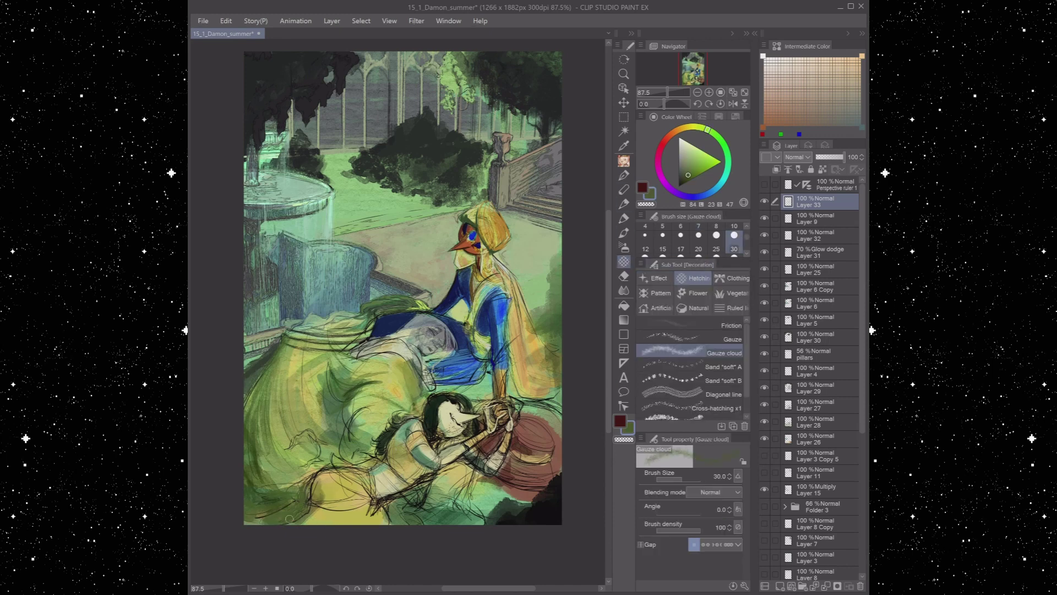
drag(262, 506, 289, 499)
alt+click(395, 512)
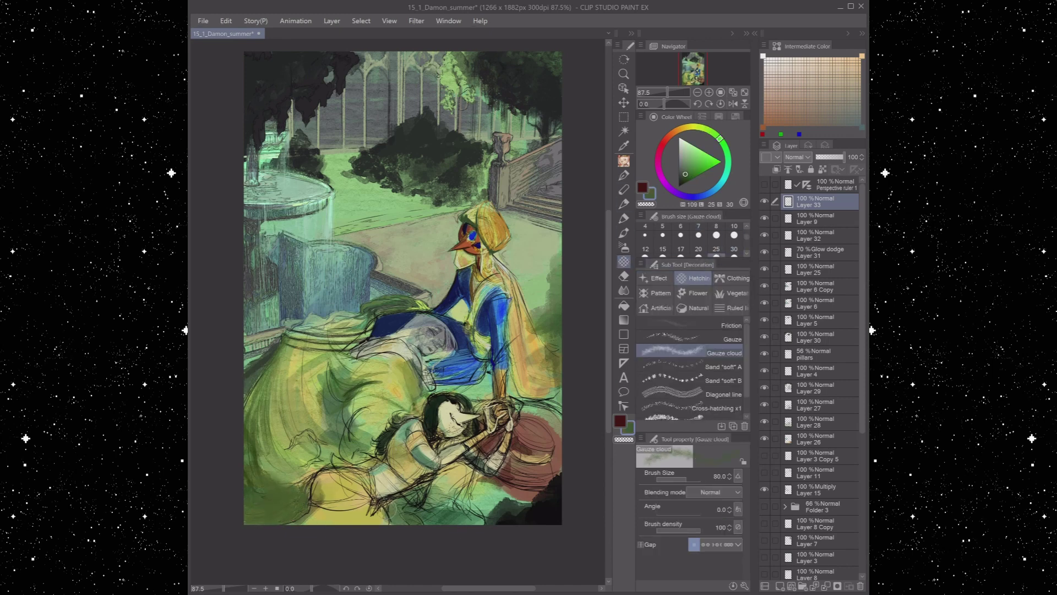
alt+click(485, 501)
Shade the foreground grass and the foliage beside the seated figure's cape with sampled greens, using the Design pencil at size 30
key(p)
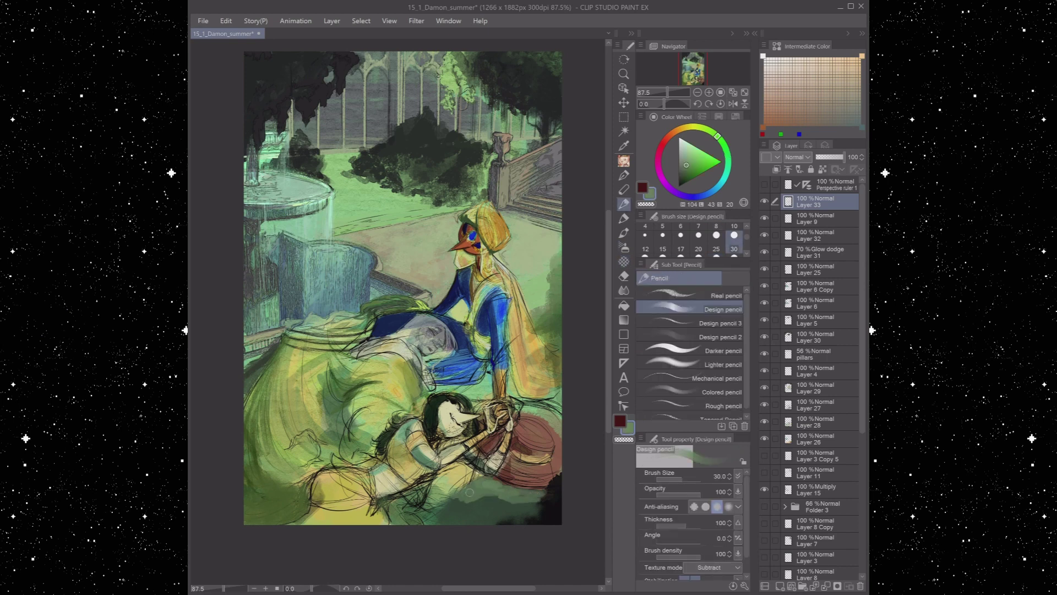
alt+click(433, 492)
alt+click(414, 498)
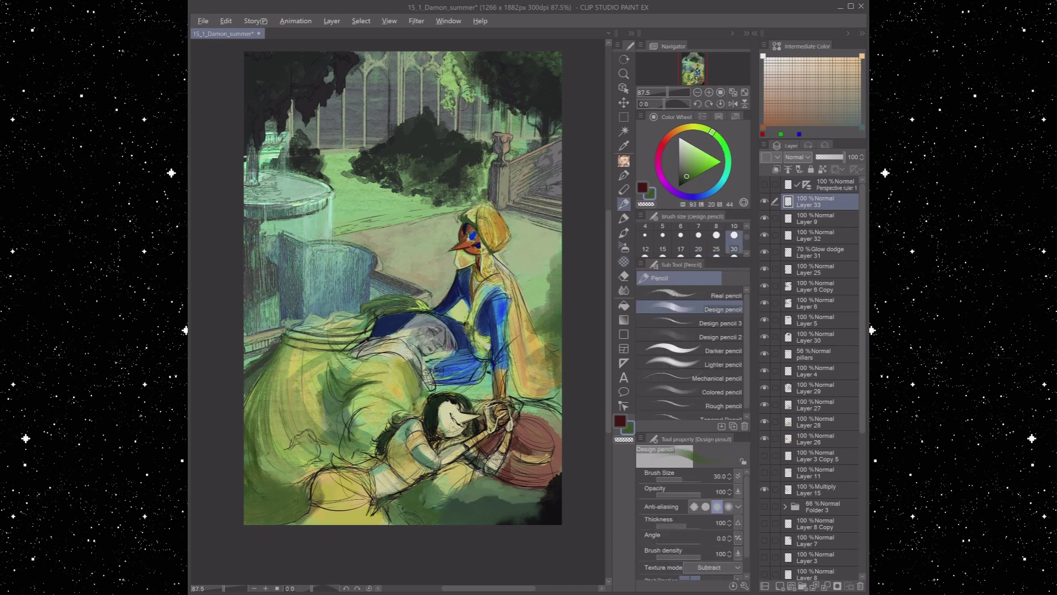
alt+click(484, 494)
drag(537, 308, 553, 347)
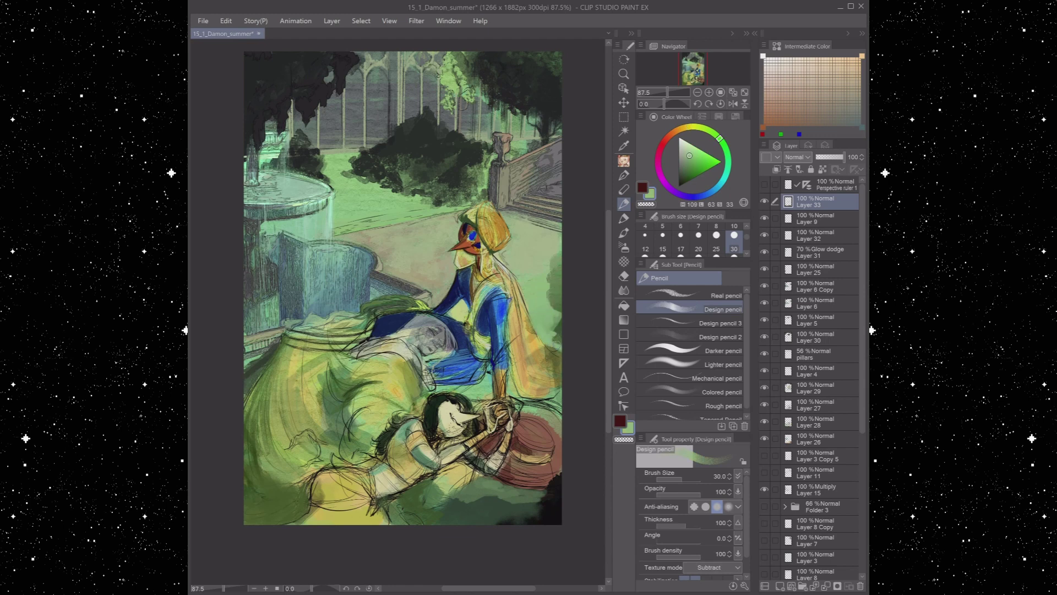
Paint the grass around the cape's hem and the seated figure's arm with sampled greens, using the Flat marker at sizes 25 and 10
alt+click(482, 397)
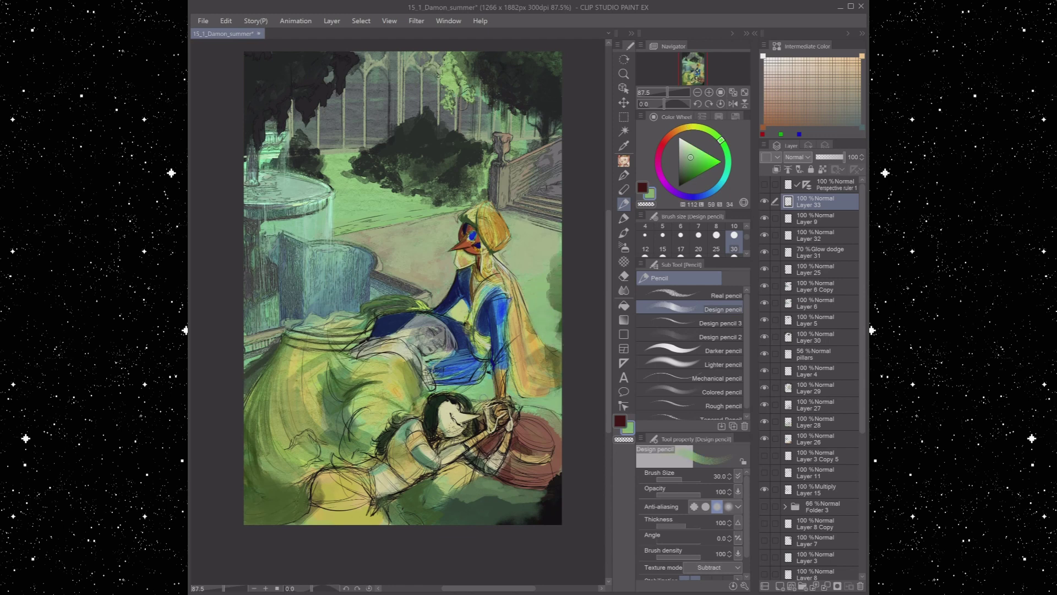
alt+click(481, 397)
key(b)
alt+click(488, 378)
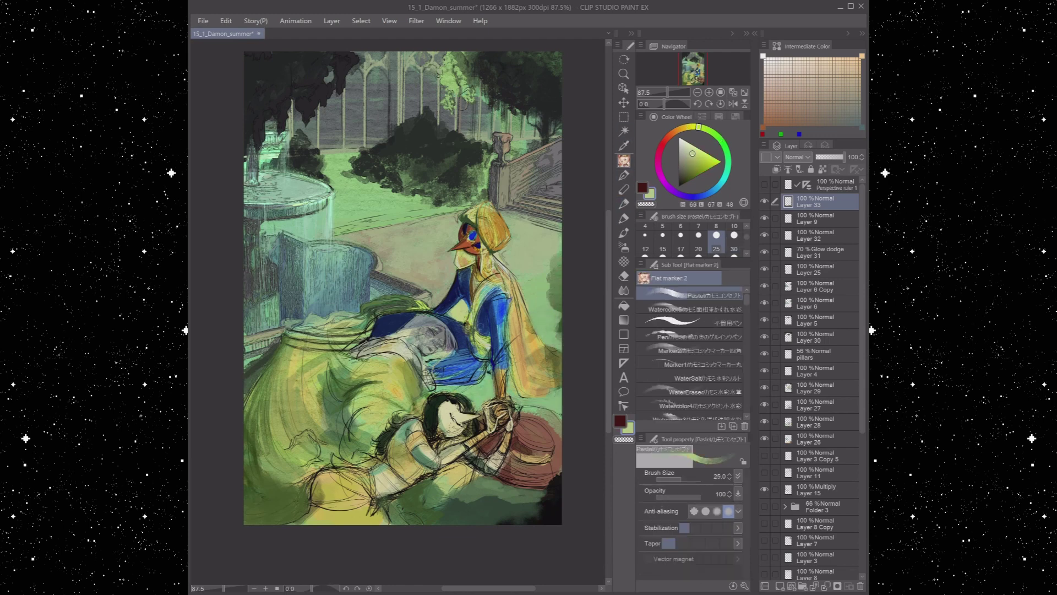
alt+click(491, 385)
alt+click(491, 386)
alt+click(511, 389)
alt+click(478, 374)
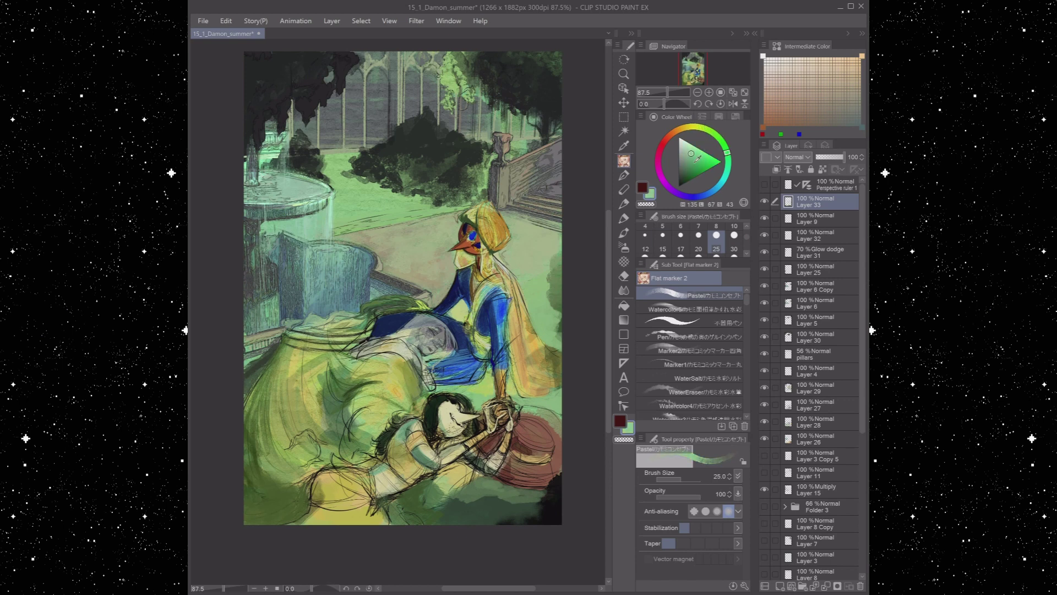
key(bracketleft)
key(bracketleft)
key(bracketleft)
key(bracketleft)
key(bracketleft)
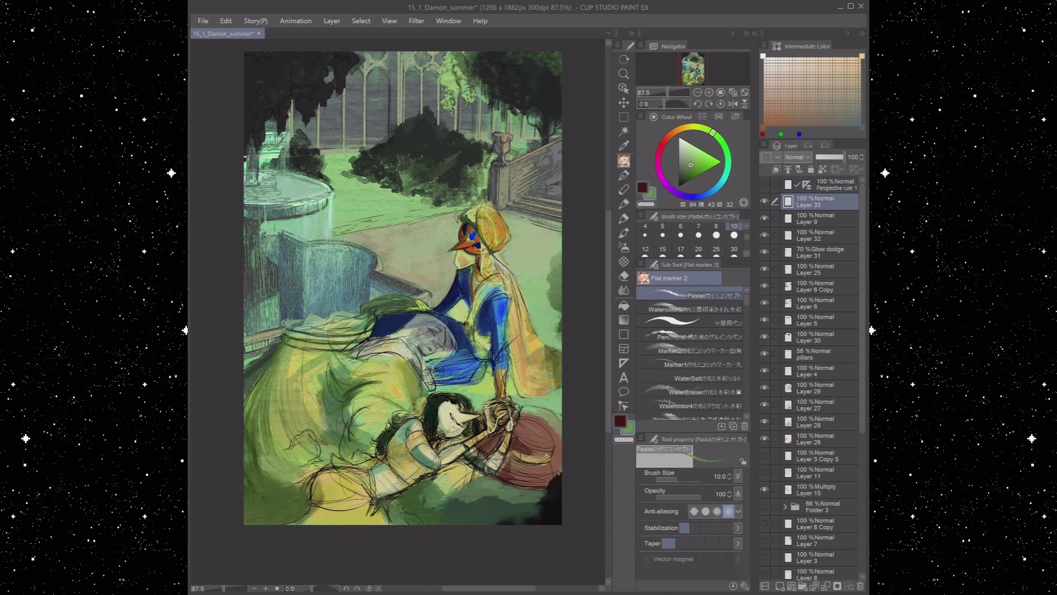
Define the lower edge of the seated figure's blue clothing with the G-pen at size 7, using sampled light green and dark blue
key(p)
alt+click(488, 354)
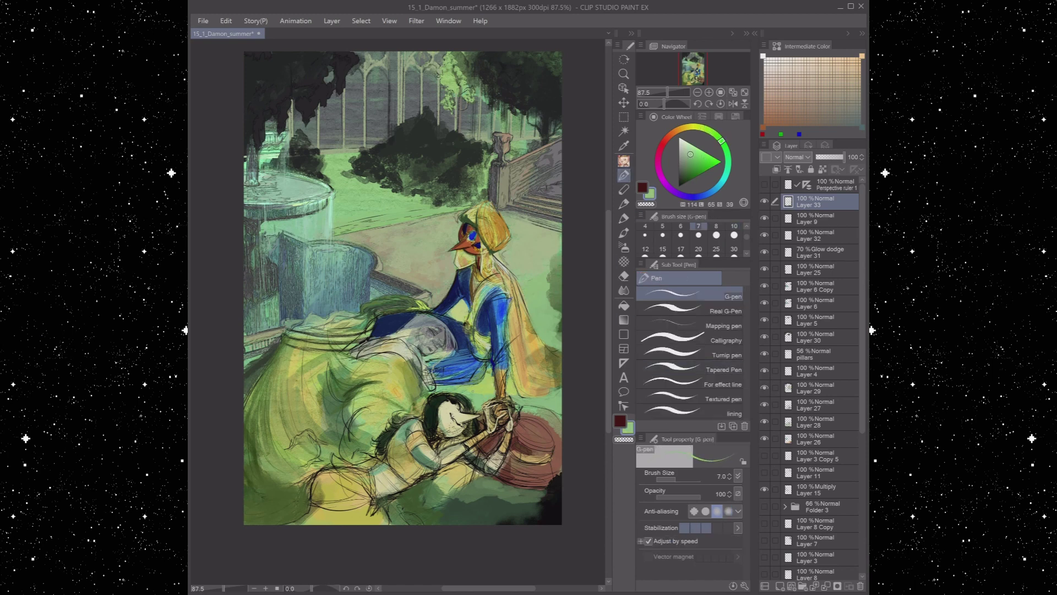
alt+click(499, 386)
alt+click(500, 385)
alt+click(460, 366)
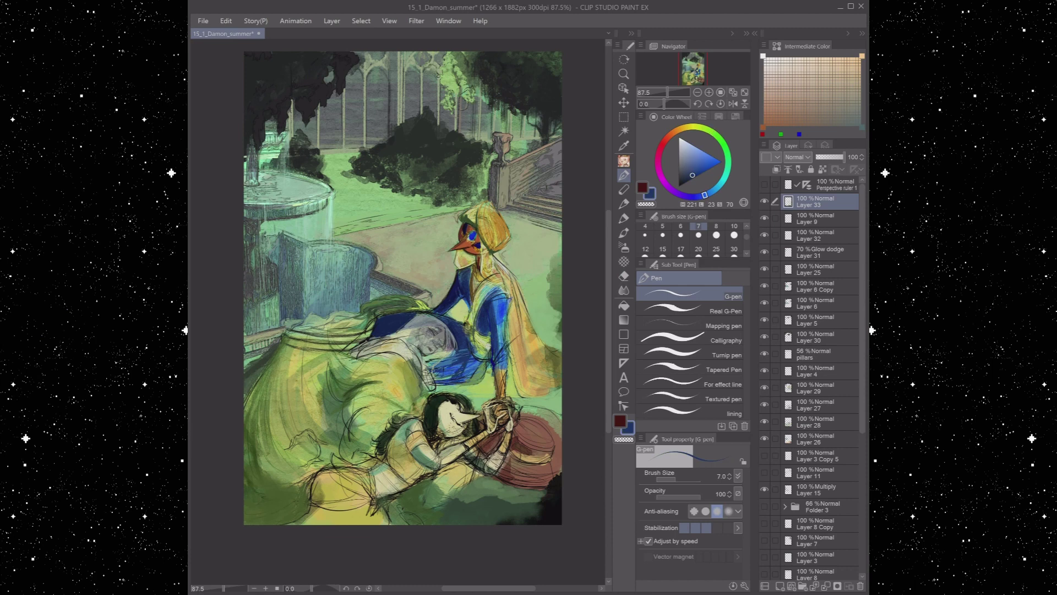
alt+click(441, 388)
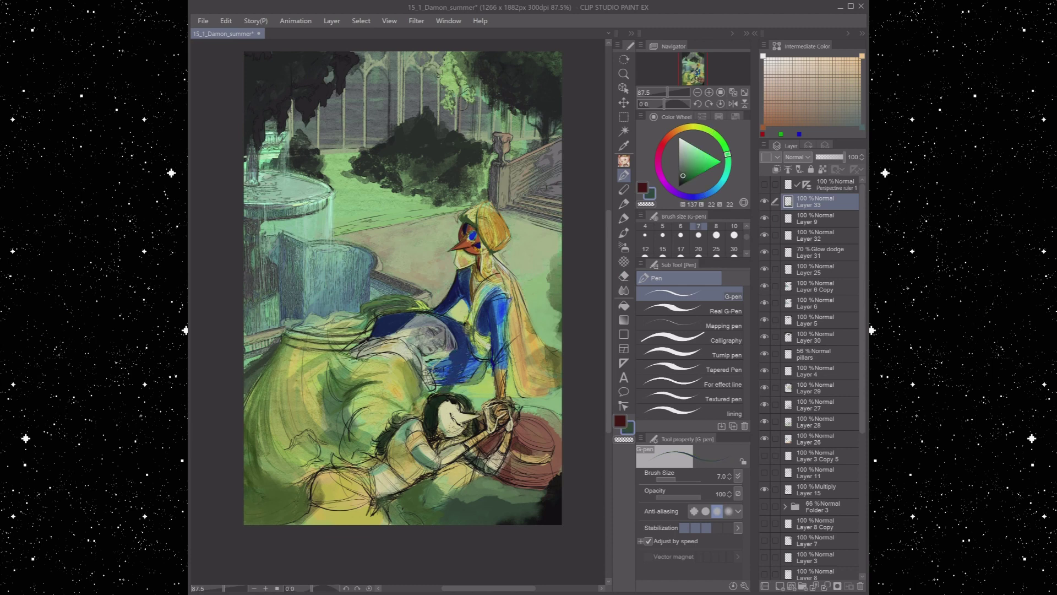
Repaint the lower folds of the seated figure's blue clothing with sampled blues, muted purple and green, using the Flat marker at size 20
key(p)
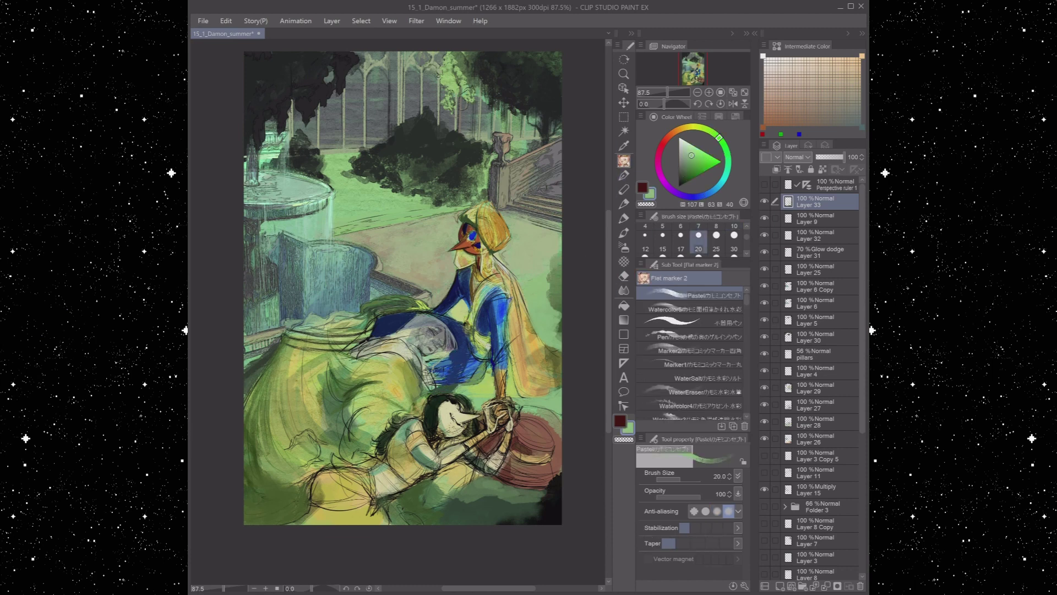
alt+click(459, 365)
alt+click(435, 389)
alt+click(452, 353)
alt+click(445, 354)
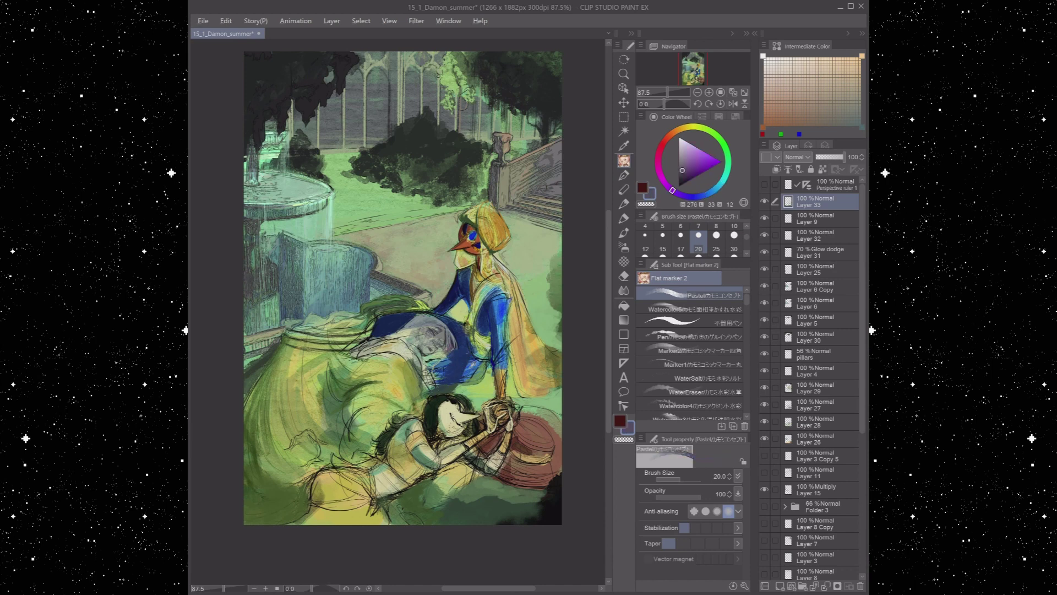
alt+click(459, 354)
alt+click(440, 354)
alt+click(441, 354)
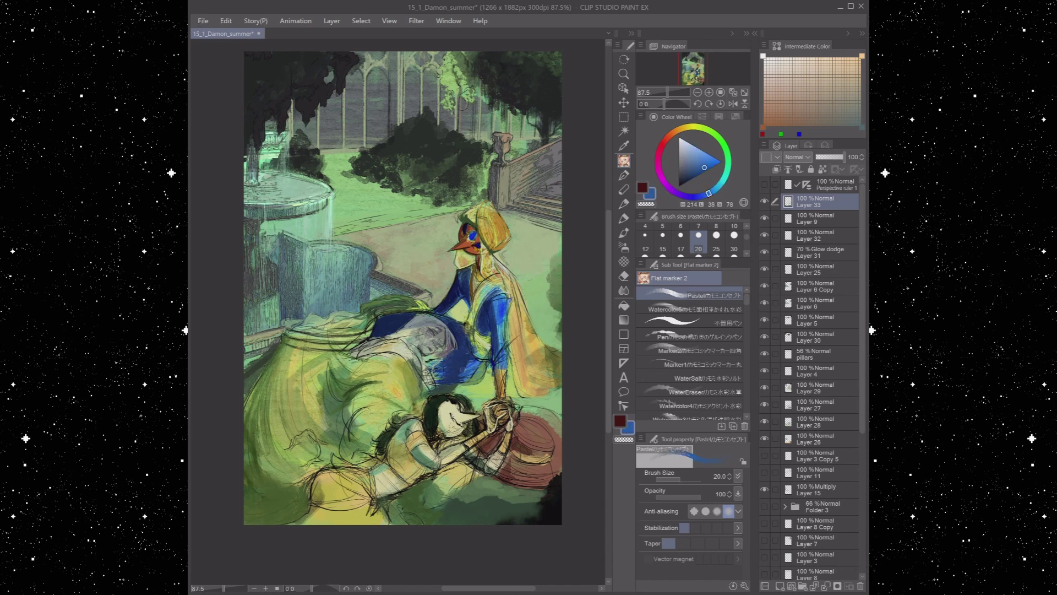
alt+click(466, 372)
alt+click(470, 369)
alt+click(470, 369)
alt+click(463, 378)
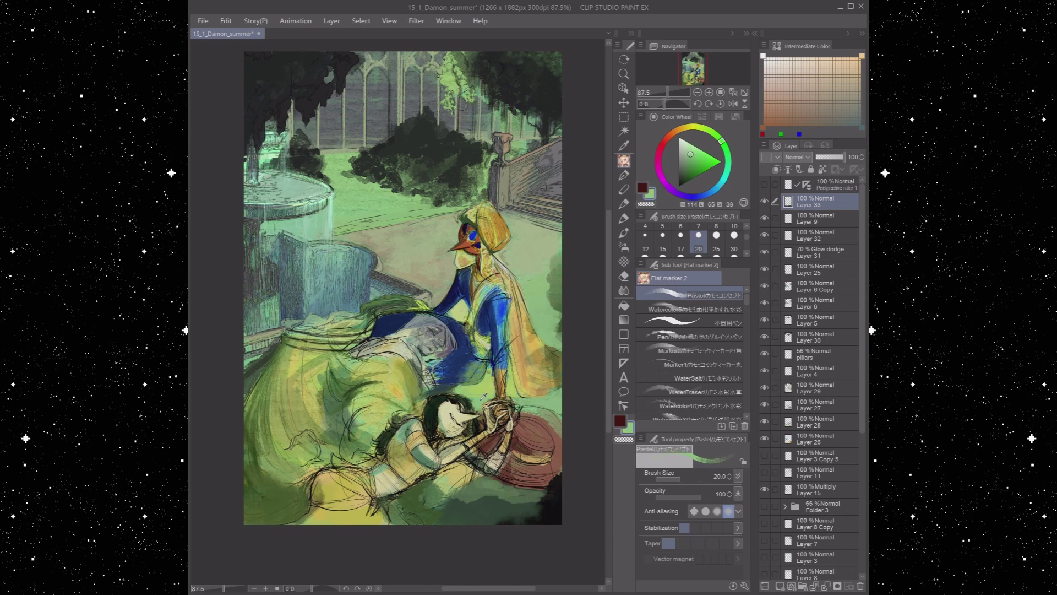
Paint the grass between the blue clothing and the reclining figure's head with sampled dark and light greens, using the Flat marker at size 20
alt+click(452, 389)
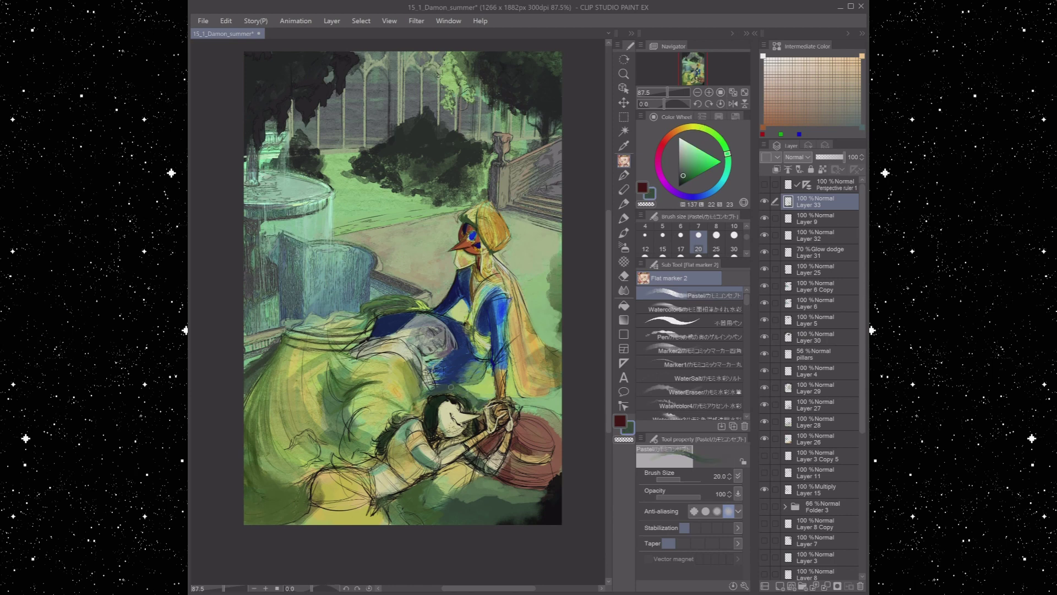
alt+click(477, 402)
drag(444, 362, 428, 380)
alt+click(440, 390)
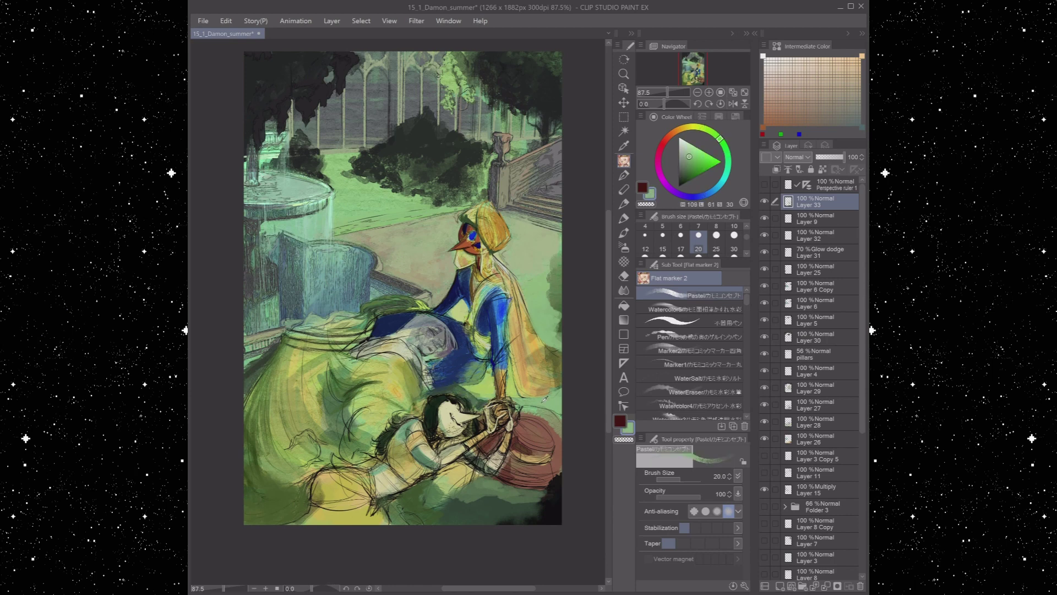
alt+click(431, 393)
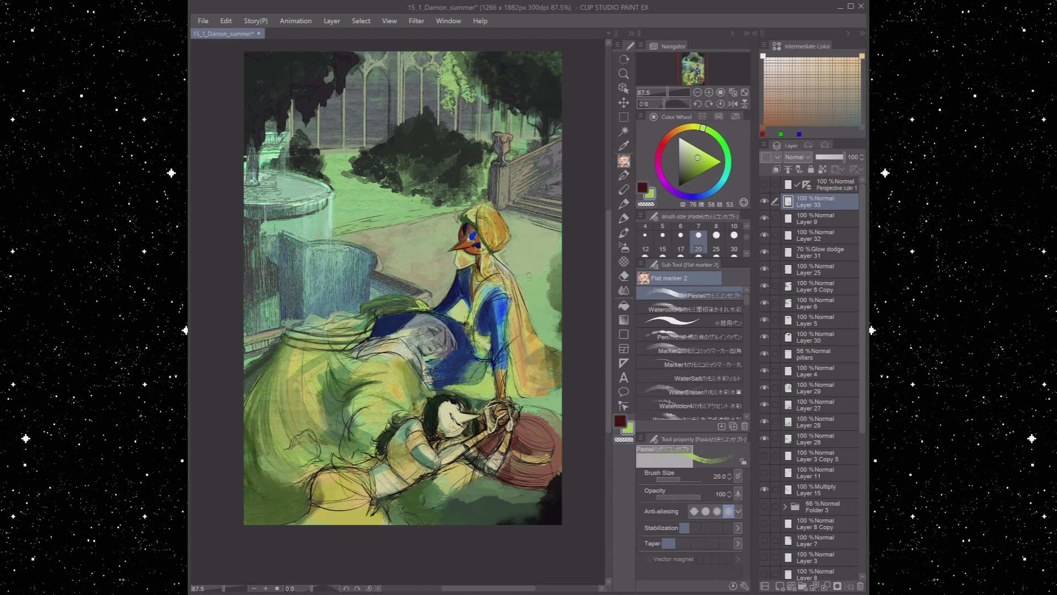
alt+click(446, 388)
alt+click(471, 386)
alt+click(463, 386)
alt+click(470, 385)
alt+click(479, 388)
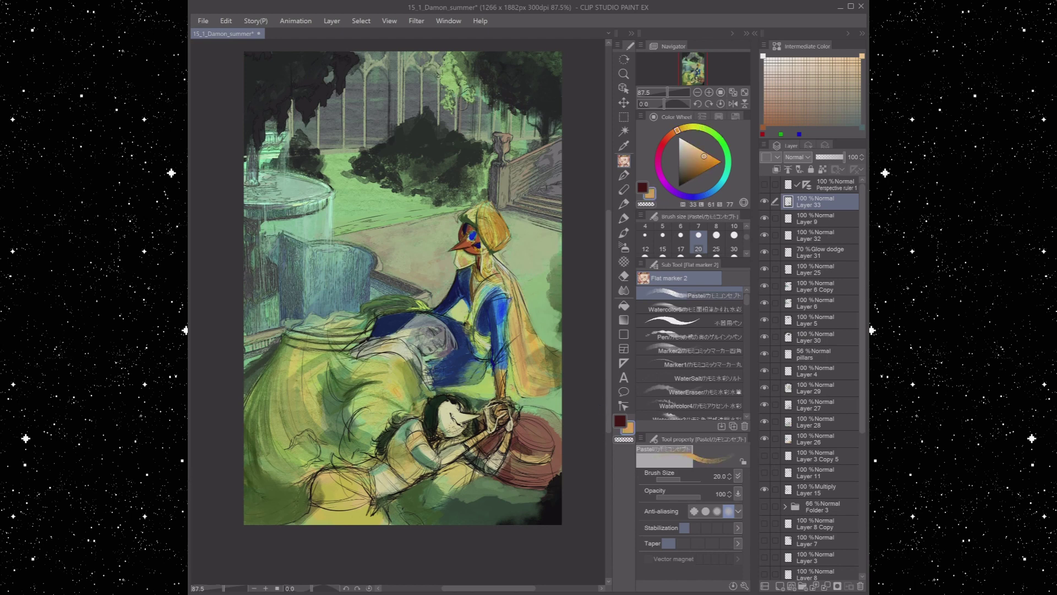
Sample brown from the clasped hands and reduce the Flat marker to size 2.5 for fine detail
alt+click(510, 406)
key(bracketleft)
key(bracketleft)
key(bracketleft)
key(bracketleft)
key(bracketleft)
key(bracketleft)
key(bracketleft)
key(bracketleft)
key(bracketleft)
key(bracketleft)
key(bracketleft)
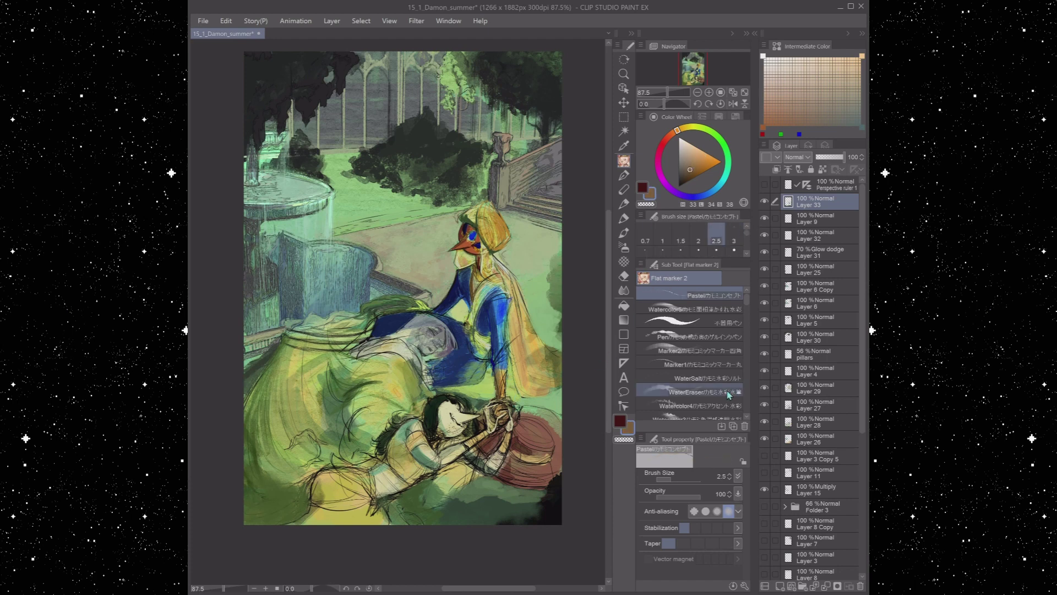
Draw thin branching reddish lines on the green drapery beside the reclining figure with the G-pen at size 7, using sampled colors
key(p)
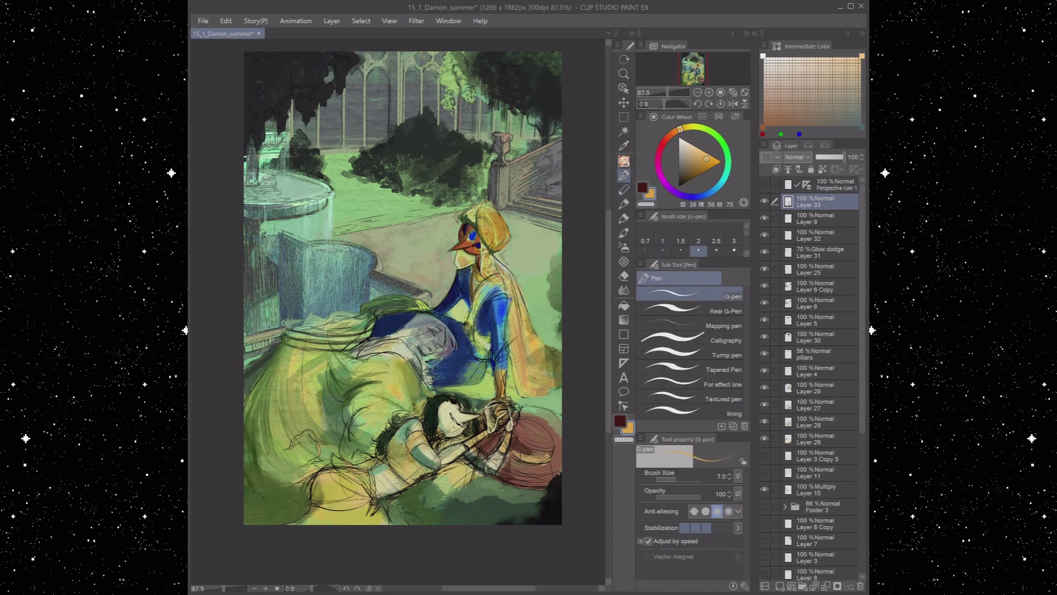
alt+click(474, 244)
alt+click(297, 444)
alt+click(428, 408)
alt+click(297, 444)
alt+click(428, 408)
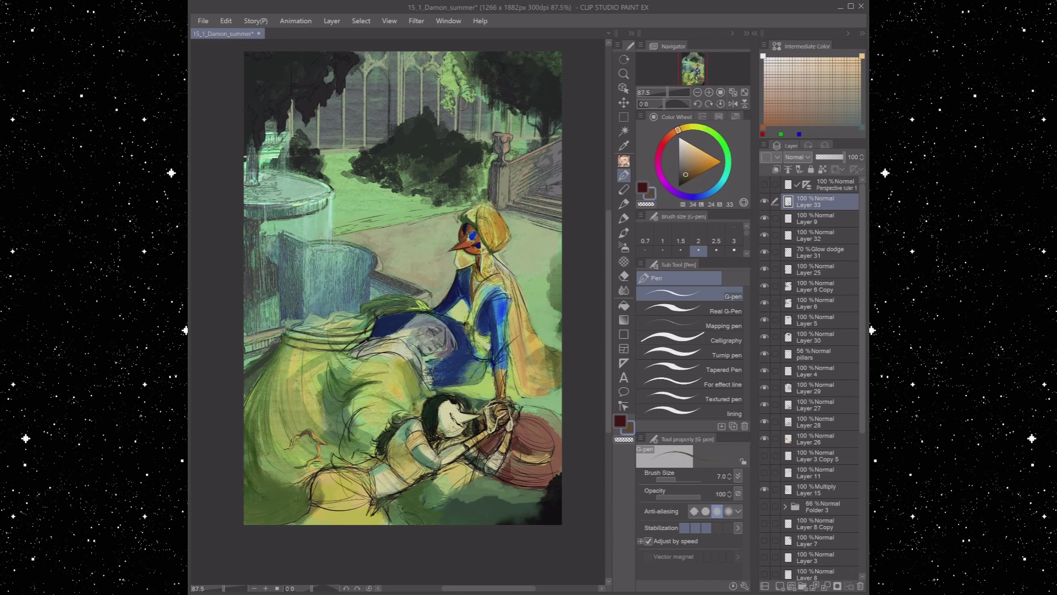
Refine the reclining figure's hair, face and shirt with the G-pen at size 7, using sampled dark browns and muted yellow
alt+click(331, 484)
alt+click(466, 439)
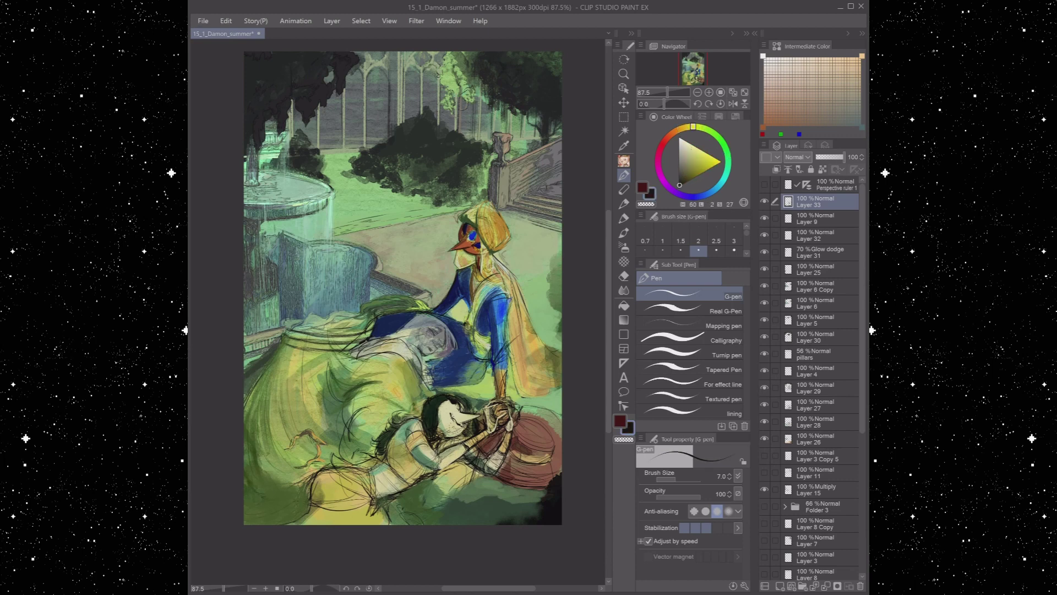
alt+click(467, 438)
alt+click(467, 438)
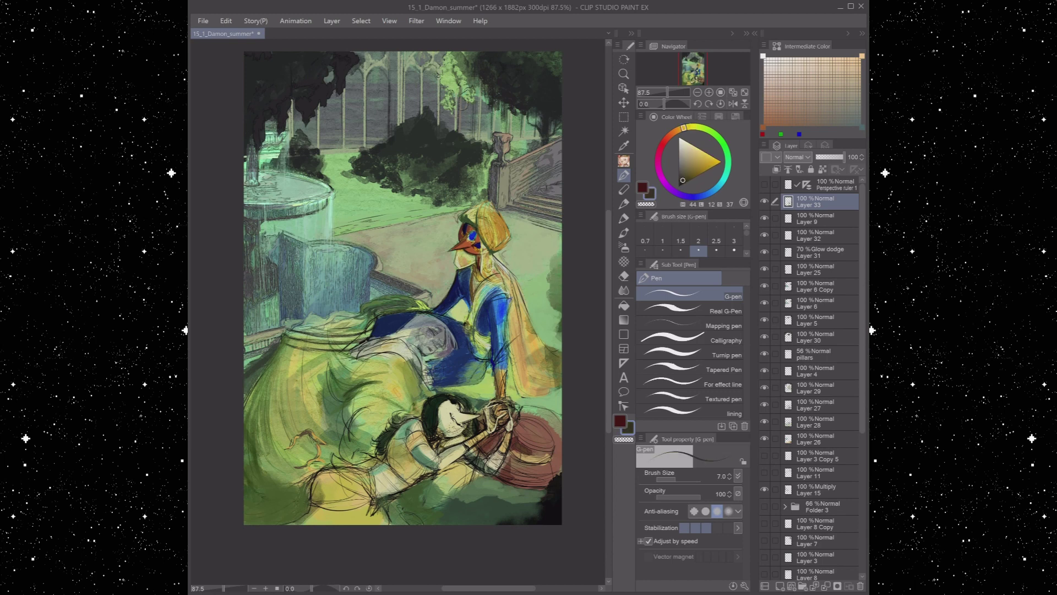
alt+click(388, 447)
alt+click(441, 465)
alt+click(422, 457)
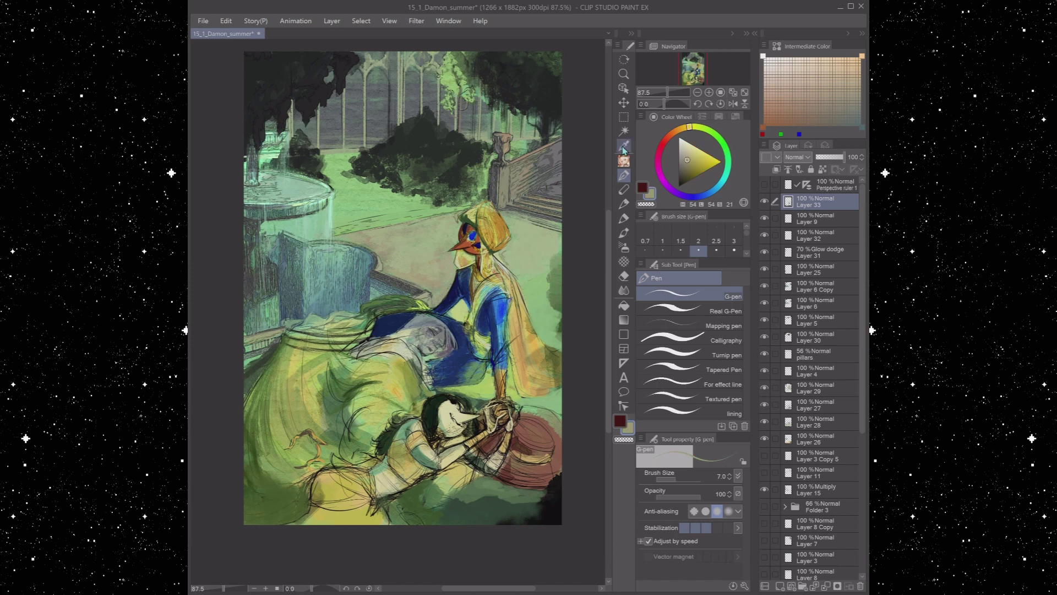
Paint the reclining figure's sleeves and the joined hands with sampled pale yellows, using the Flat marker at size 10
key(b)
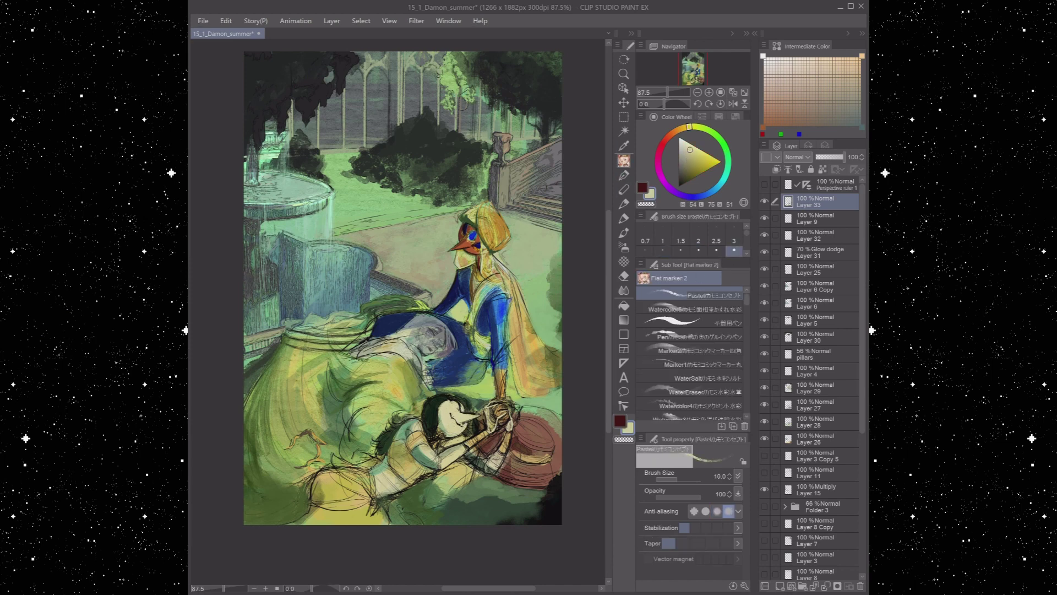
alt+click(498, 457)
drag(501, 454, 490, 473)
alt+click(453, 446)
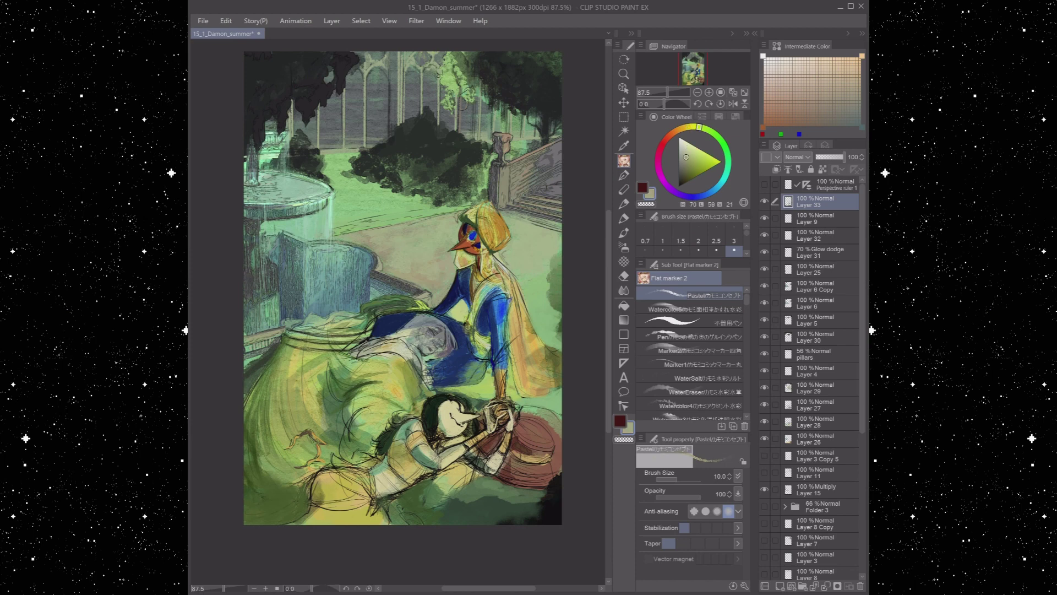
drag(490, 427, 499, 404)
Shade the seated figure's beaked mask and hat edge with reddish brown and dark green, using the Flat marker at size 10
drag(677, 130, 670, 134)
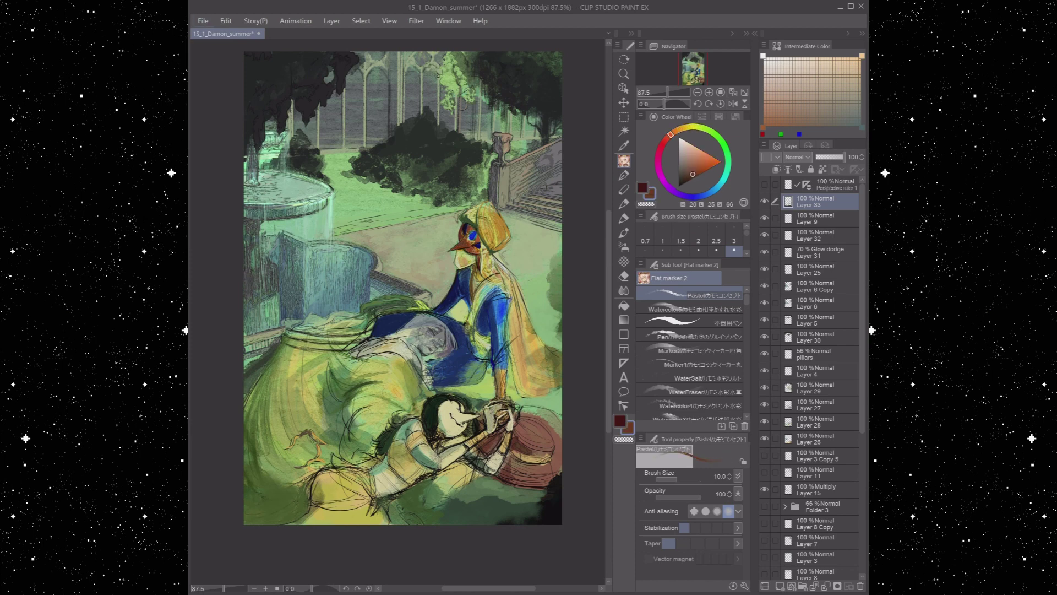
alt+click(484, 229)
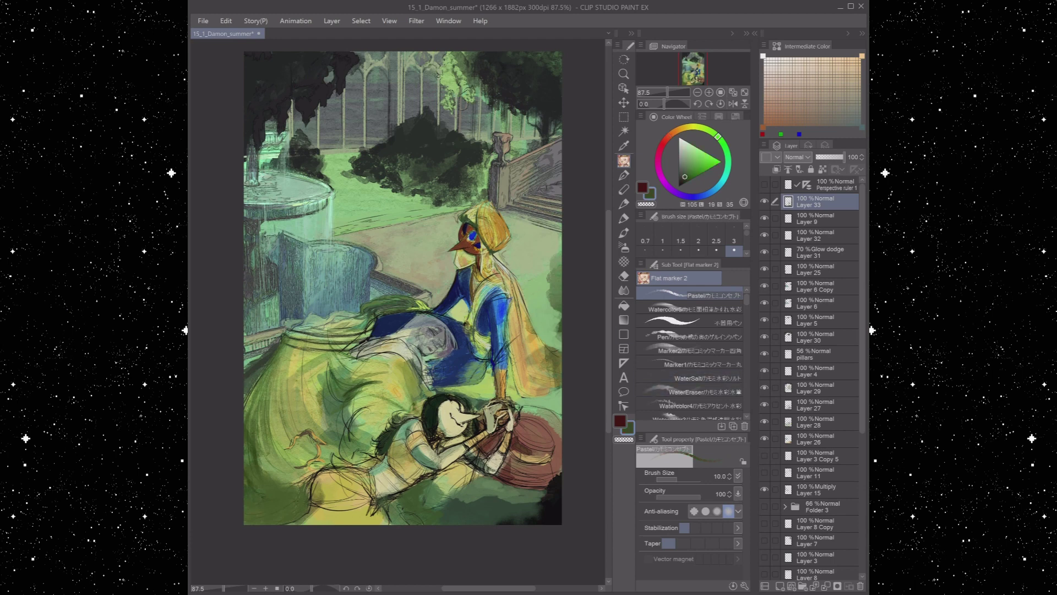
alt+click(476, 246)
alt+click(476, 246)
Define the seated figure's mask, eye and hat brim with the G-pen at size 7, using sampled dark blue, orange and green
key(p)
alt+click(477, 246)
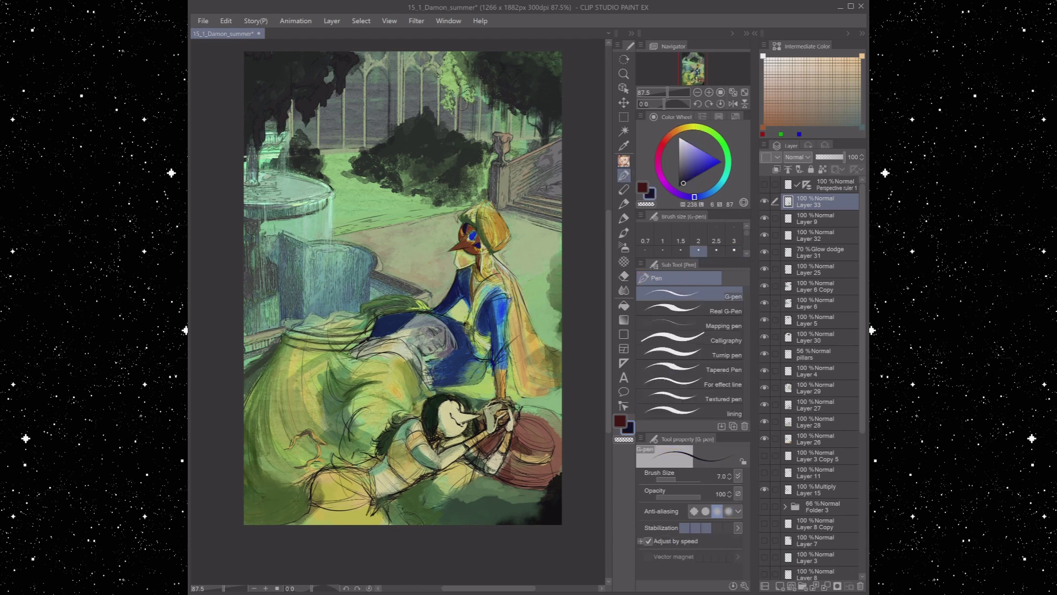
alt+click(476, 246)
alt+click(469, 228)
alt+click(469, 228)
alt+click(469, 228)
alt+click(478, 241)
alt+click(478, 243)
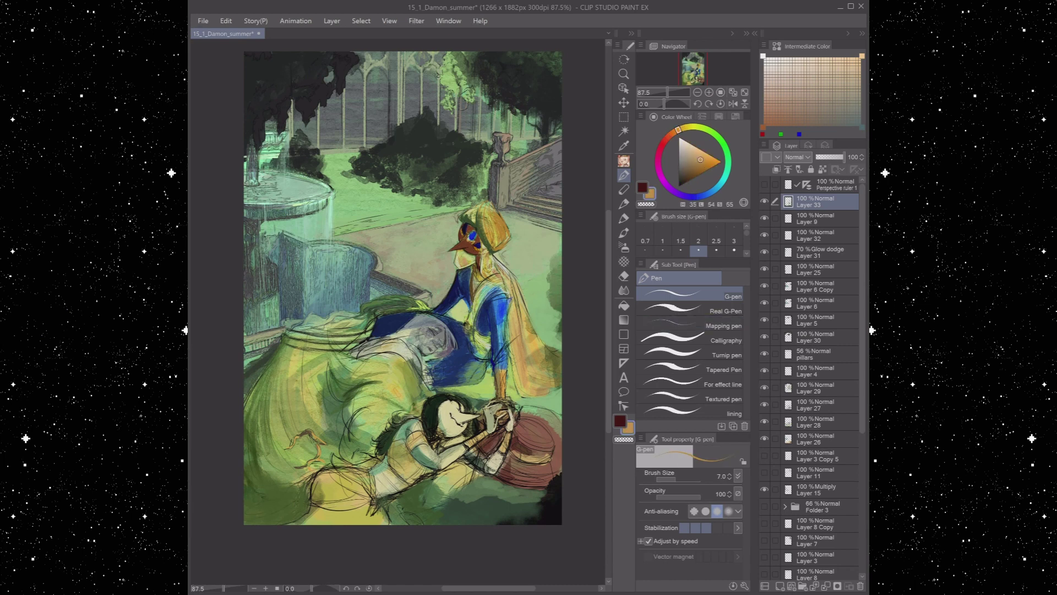
alt+click(477, 242)
alt+click(479, 243)
alt+click(483, 245)
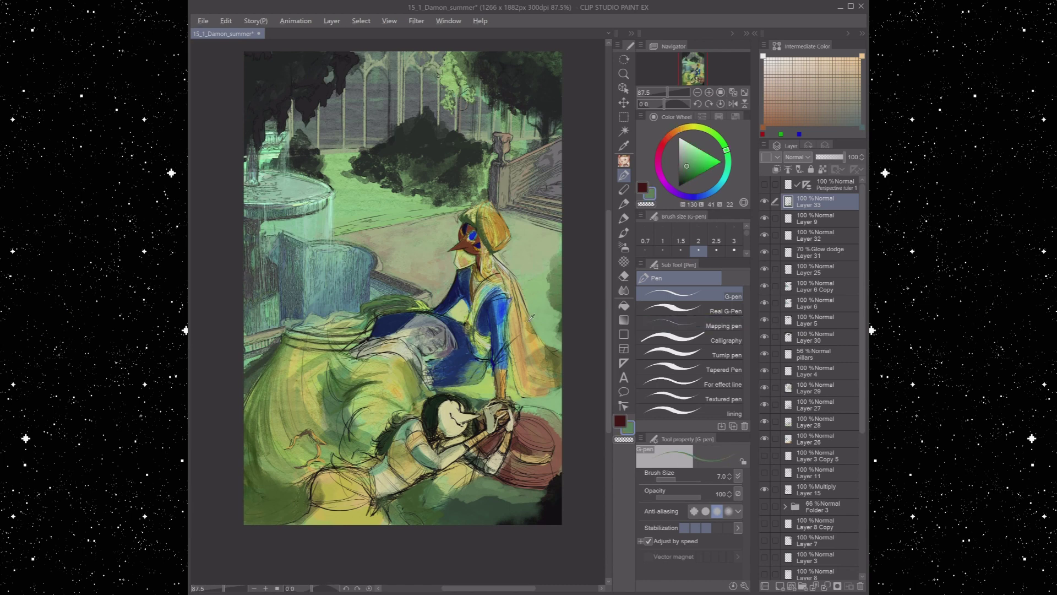
Clean up the seated figure's head covering and cape edge with the G-pen at size 7, using sampled orange and tan tones
alt+click(483, 244)
alt+click(486, 248)
alt+click(518, 306)
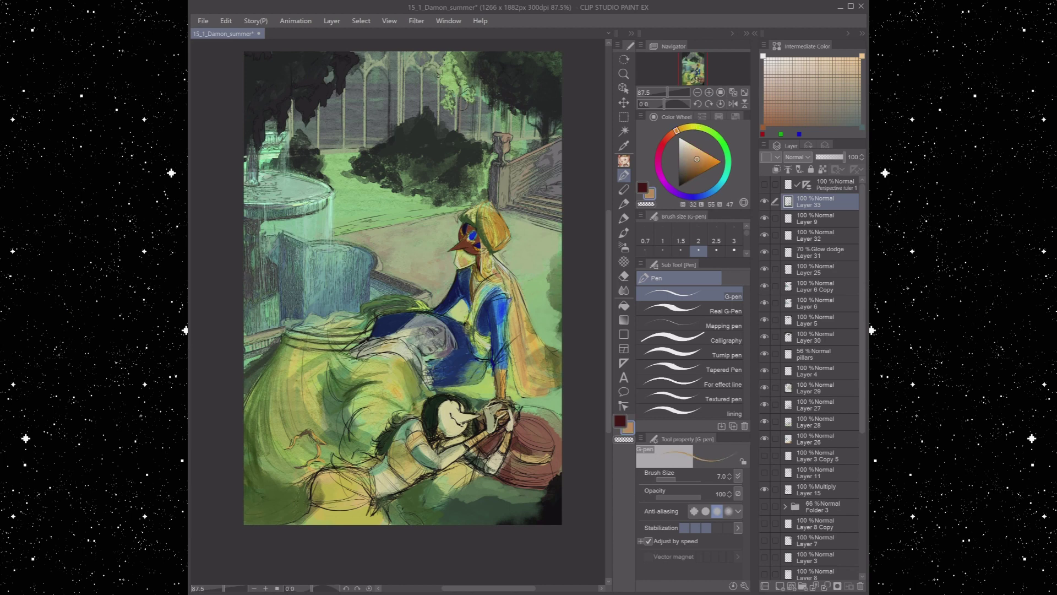
alt+click(523, 330)
alt+click(524, 352)
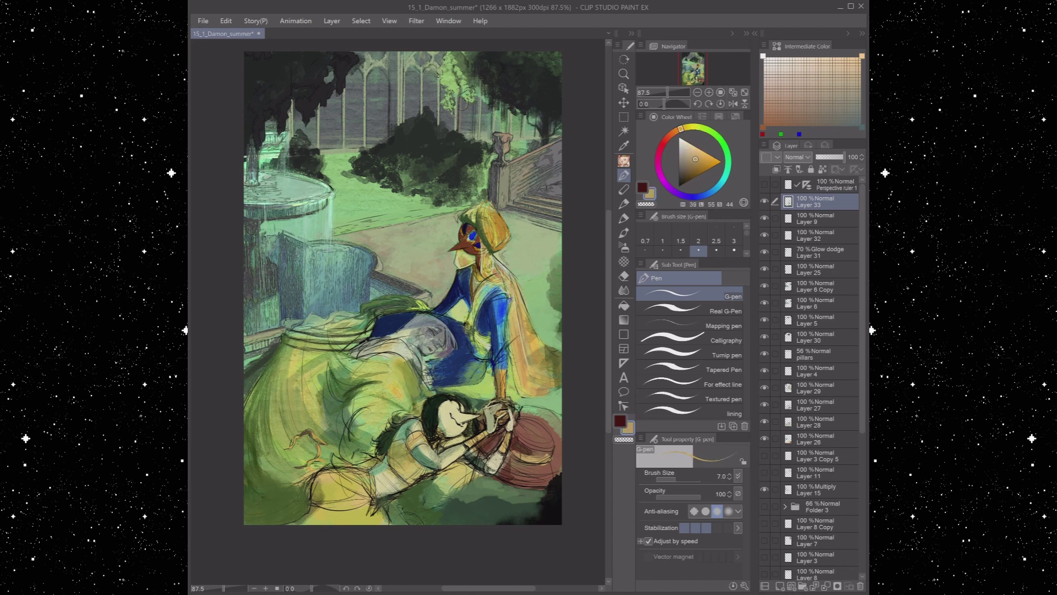
alt+click(511, 271)
alt+click(513, 285)
Add a new layer and brush yellow texture over the seated figure's hat and cape with the Gauze cloud brush at size 200
key(b)
key(ctrl+shift+n)
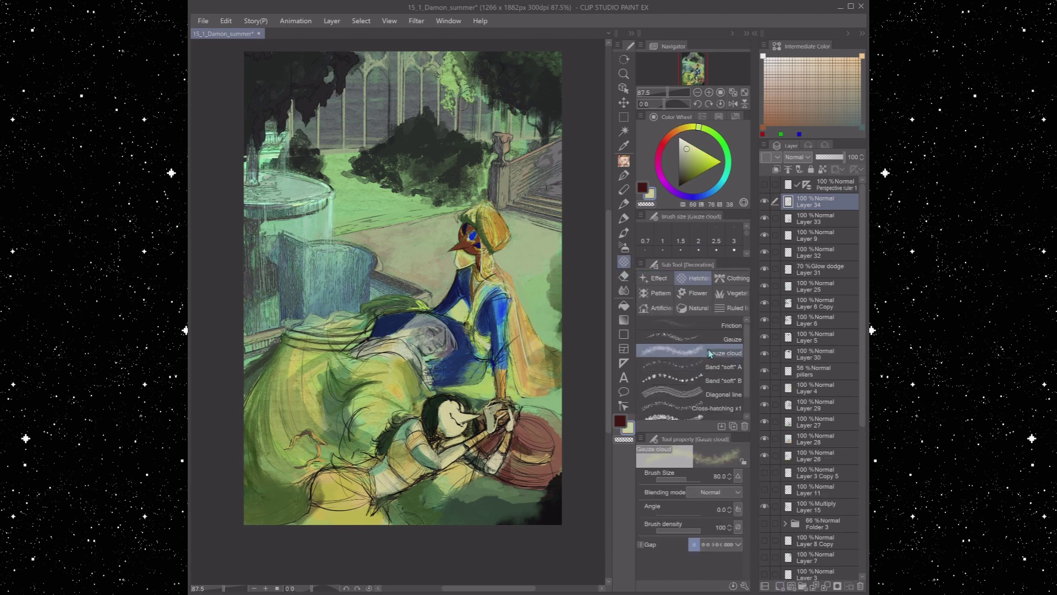
mouse_move(520, 327)
mouse_down()
mouse_move(522, 356)
mouse_move(545, 380)
mouse_up()
click(715, 161)
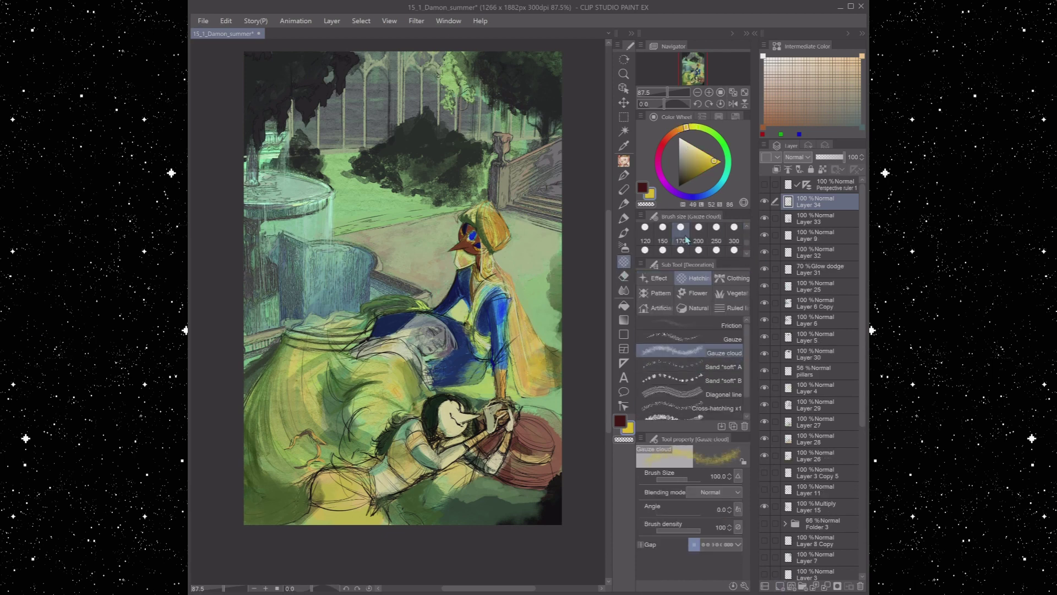
click(699, 234)
drag(485, 245, 509, 281)
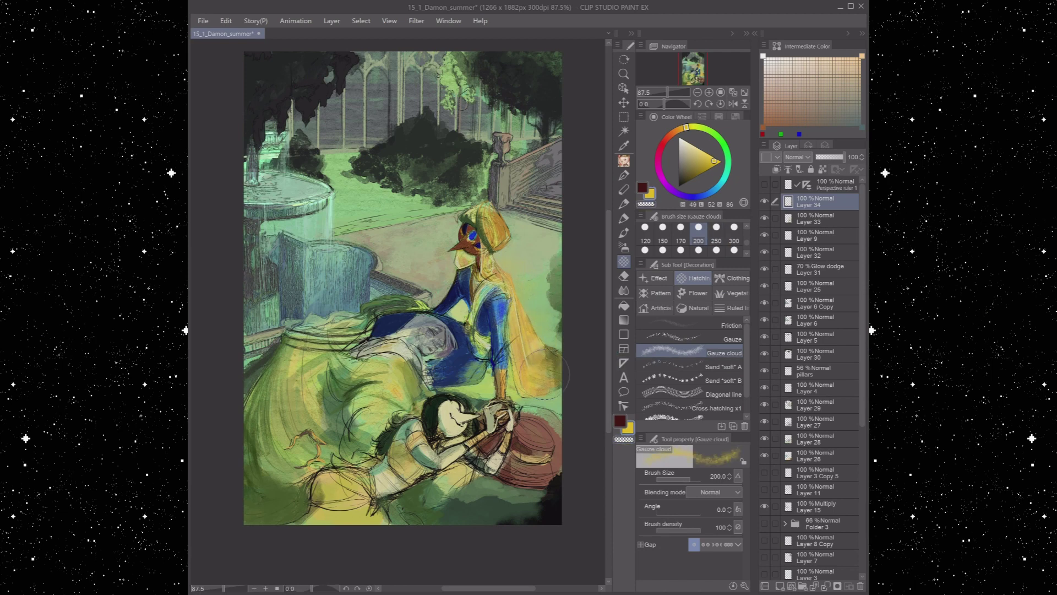
Brush orange Gauze cloud texture over the cape on another new layer, and set Layers 34 and 35 to Color dodge
click(673, 133)
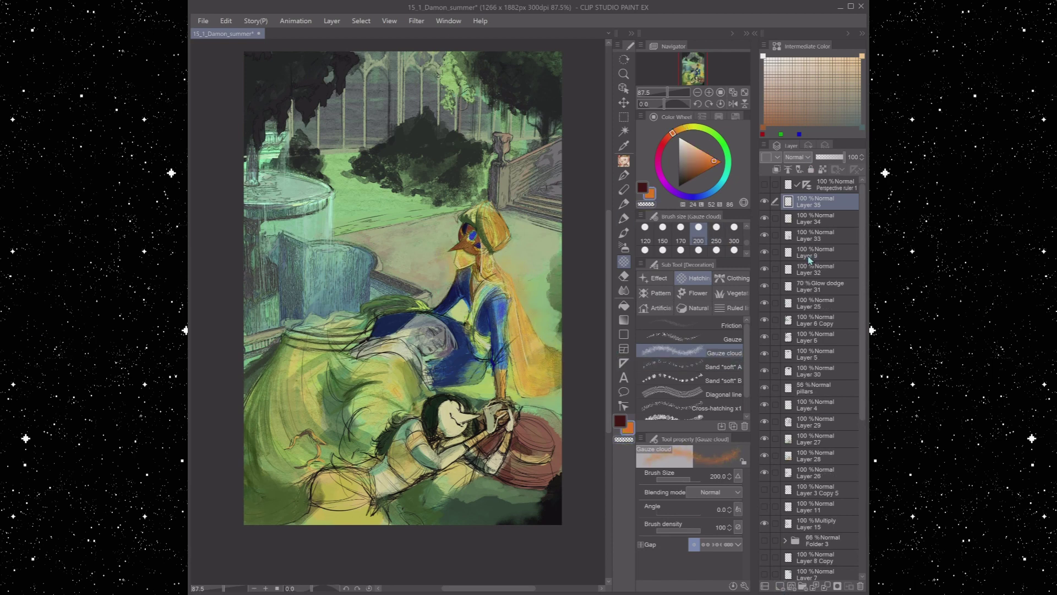
key(ctrl+shift+n)
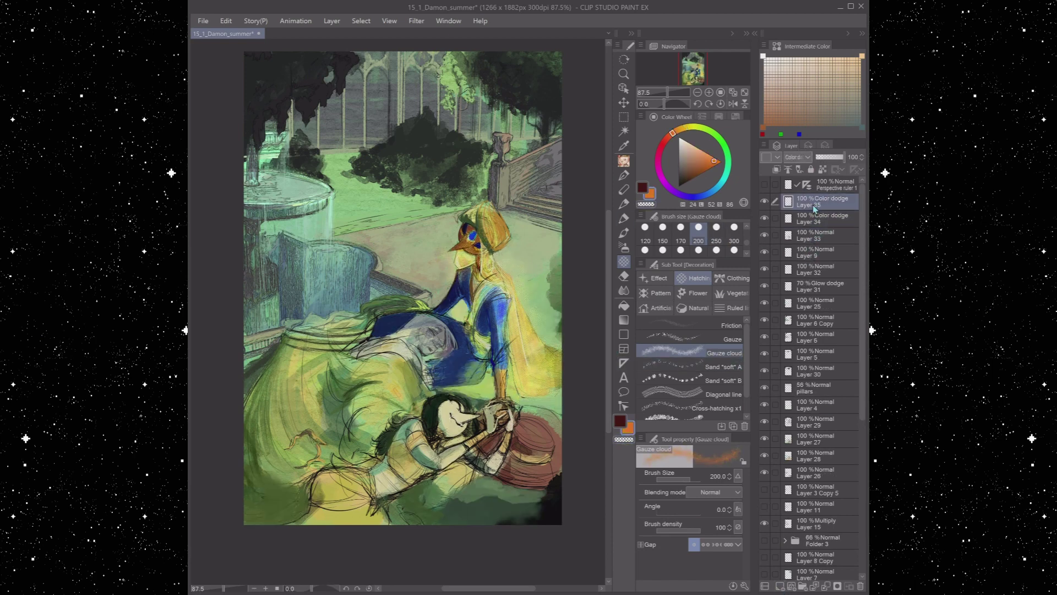
Erase excess glow around the seated figure's mask and cape on Layer 34 with the transparent G-pen at size 30, and make Layer 35 active
key(p)
scroll(720, 246, up, 1)
click(734, 229)
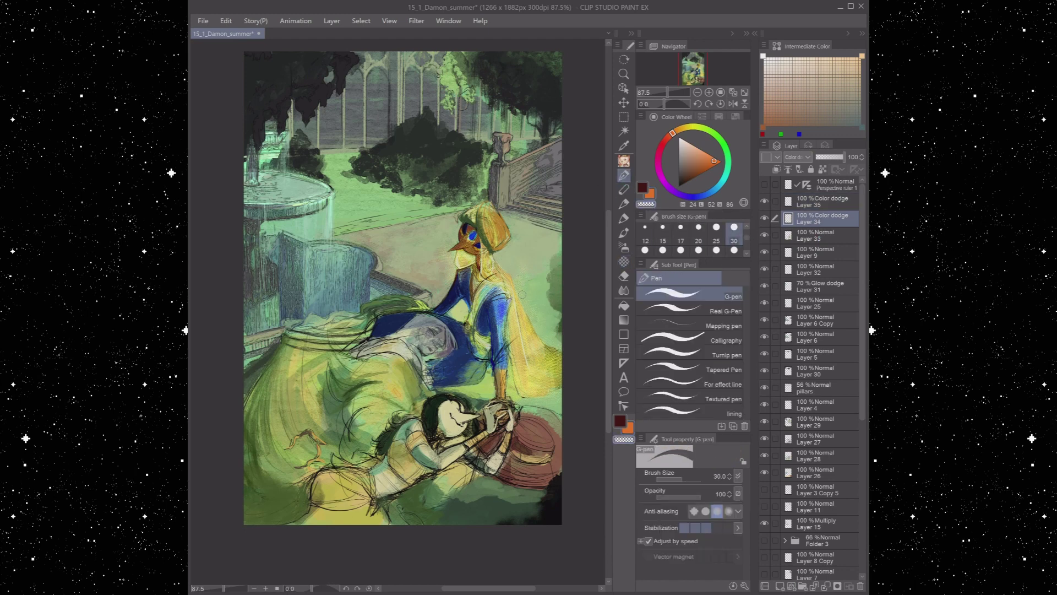
drag(467, 229, 478, 251)
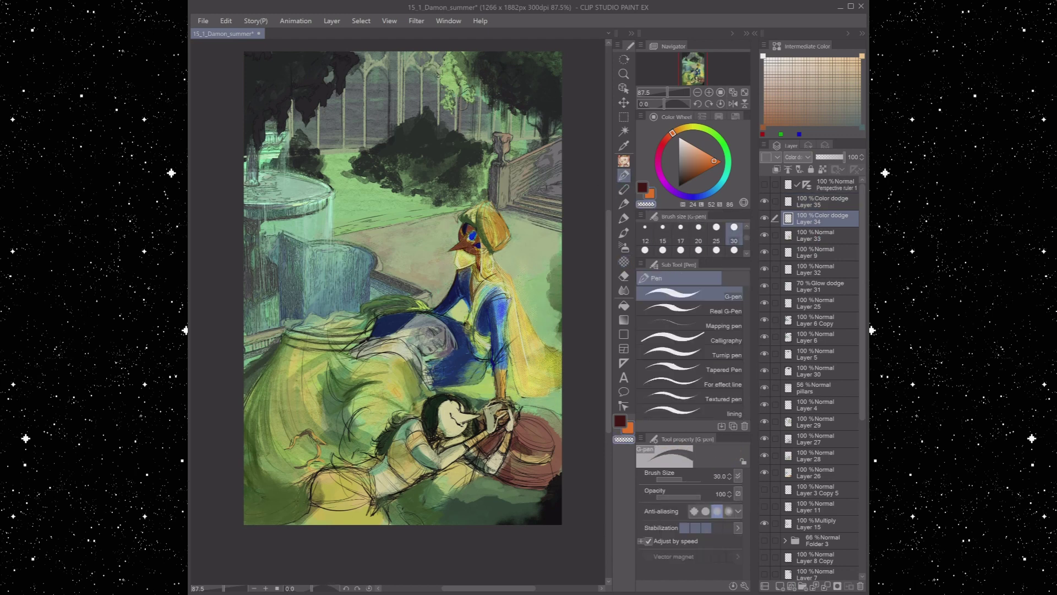
key(alt+bracketright)
key(alt+bracketleft)
key(alt+bracketright)
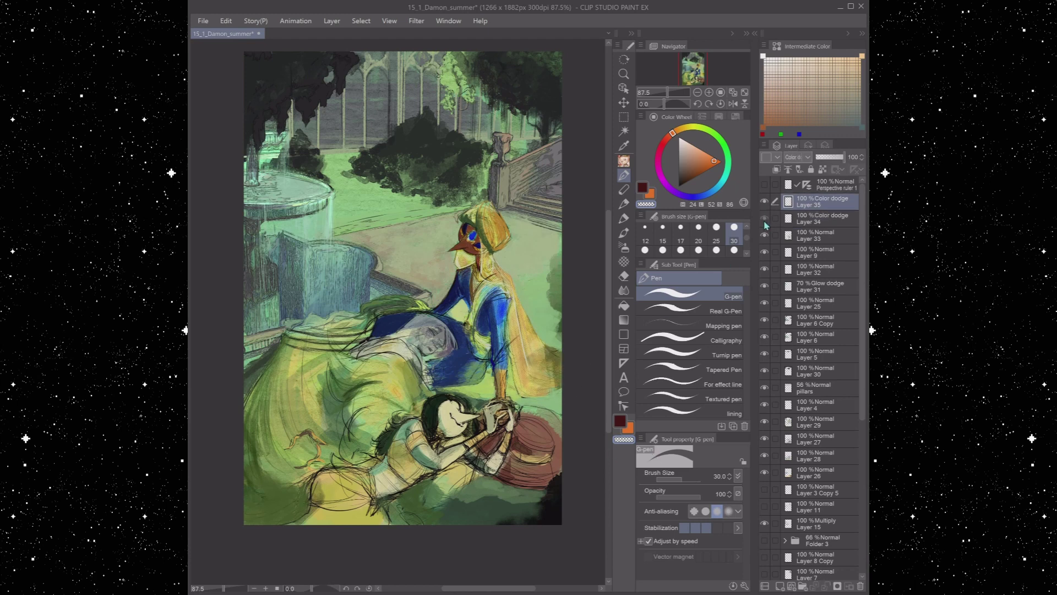
On Layer 34, outline the yellow cape behind the masked figure with a Polyline selection
key(alt+bracketleft)
key(m)
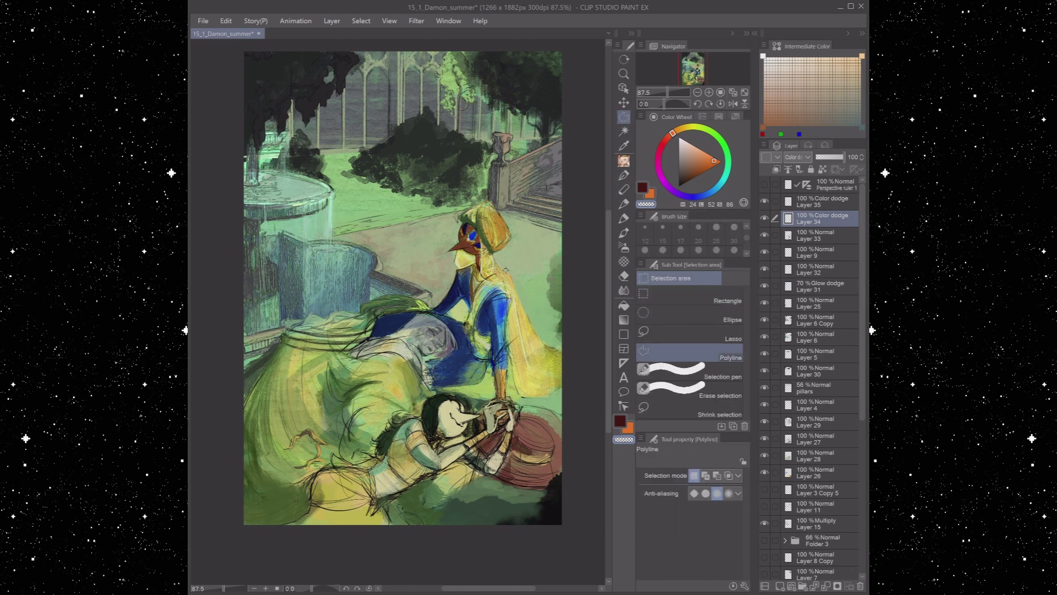
click(505, 270)
click(525, 378)
click(551, 380)
click(551, 318)
click(526, 274)
click(506, 271)
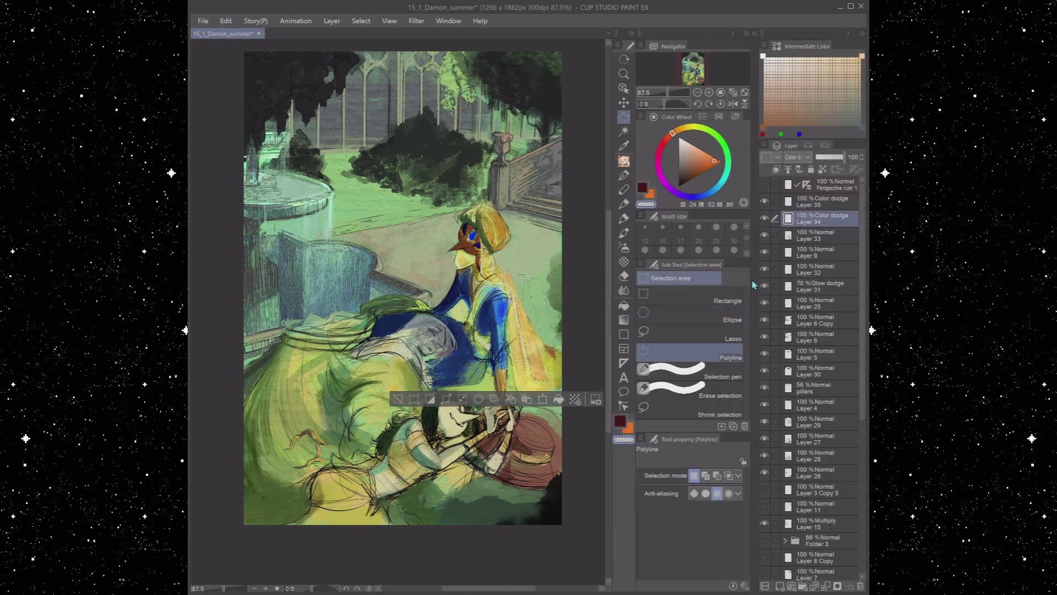
Invert the selection, copy and paste that part of Layer 34 as a new layer, and set the copy to Glow dodge
key(ctrl+shift+i)
key(ctrl+c)
key(ctrl+v)
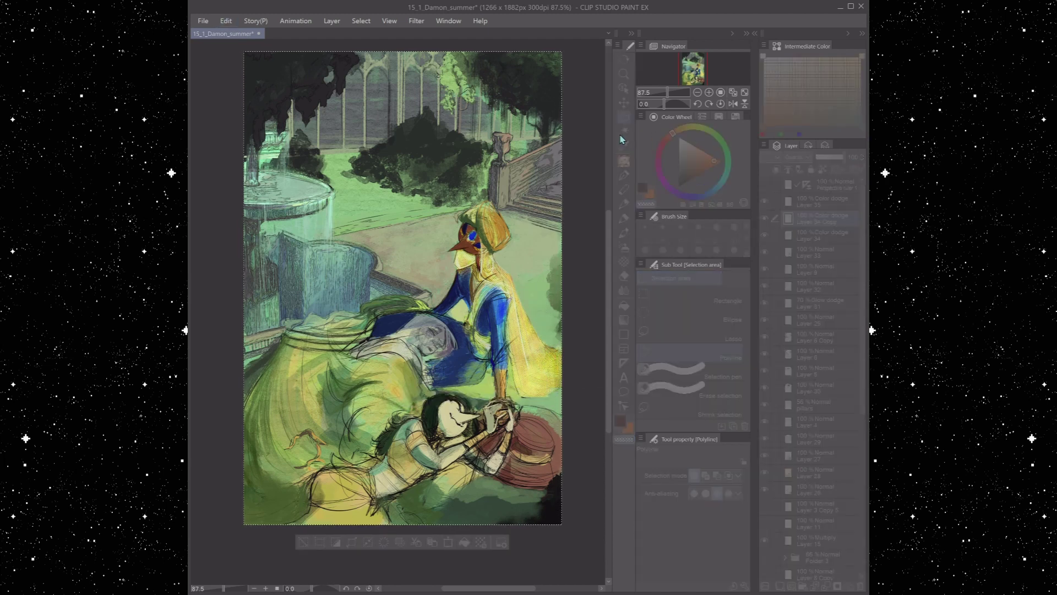
key(p)
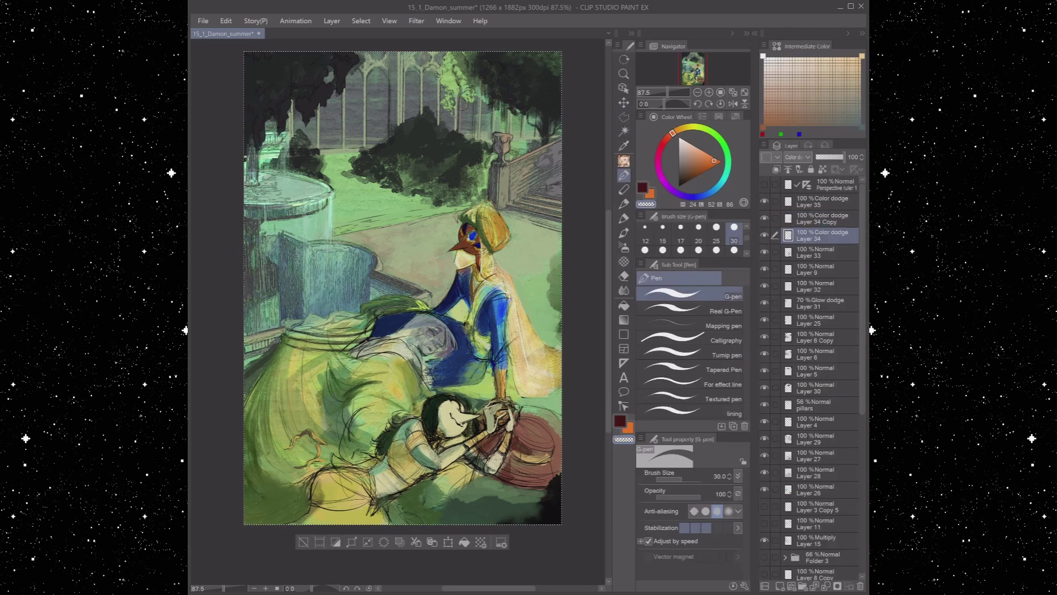
key(shift+plus)
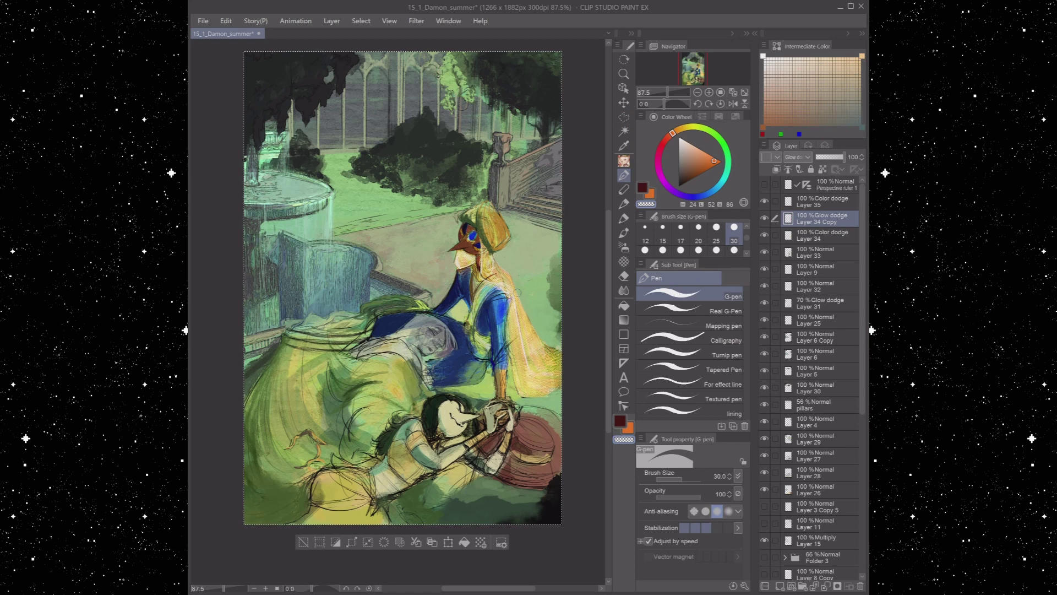
Switch to the pastel brush at size 200, make Layer 35 active and save the painting
key(b)
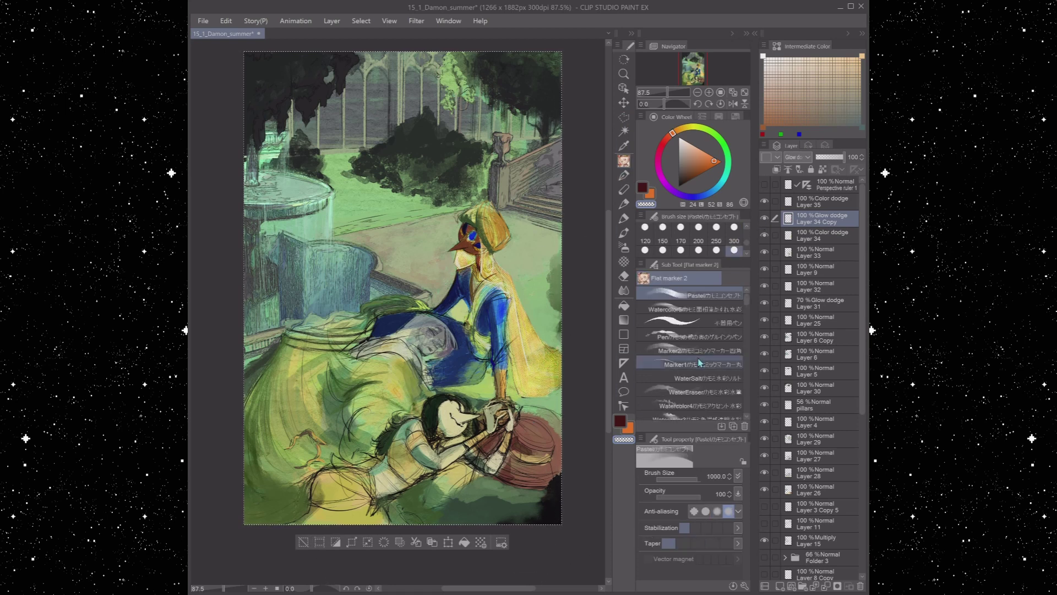
scroll(767, 223, down, 1)
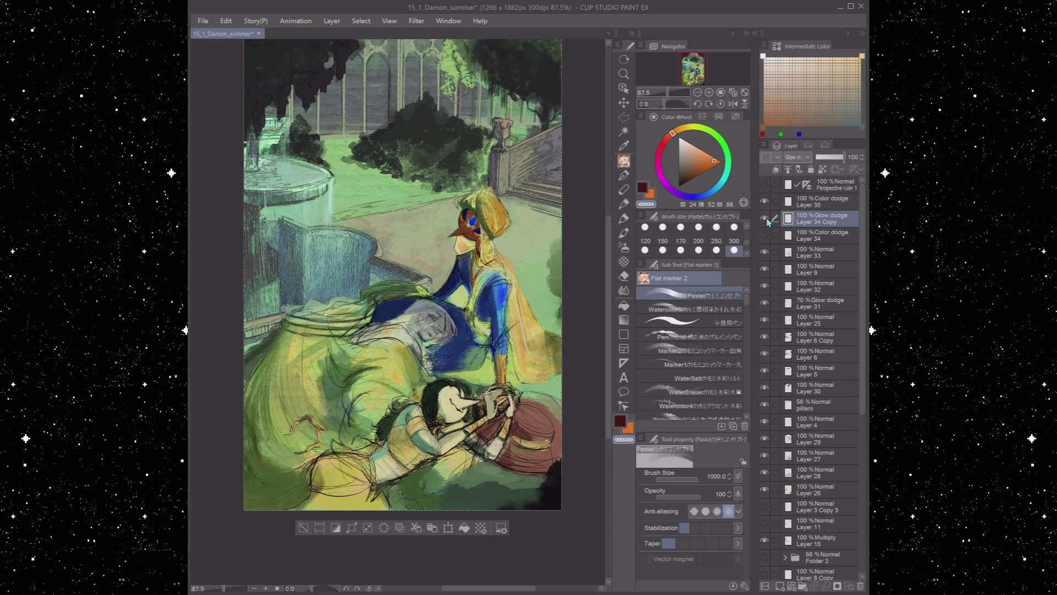
click(698, 226)
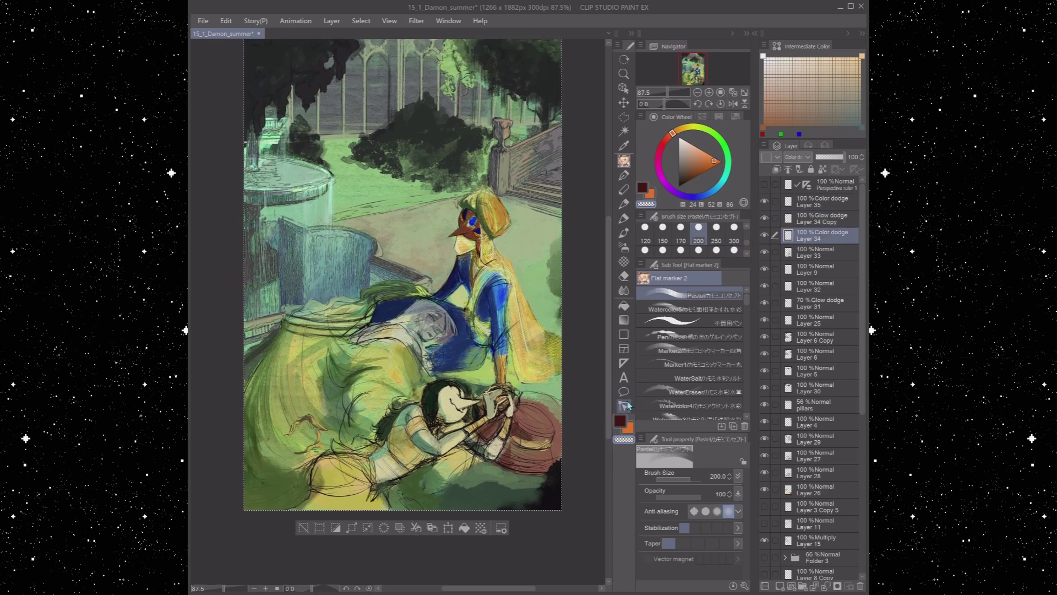
key(alt+bracketright)
key(ctrl+s)
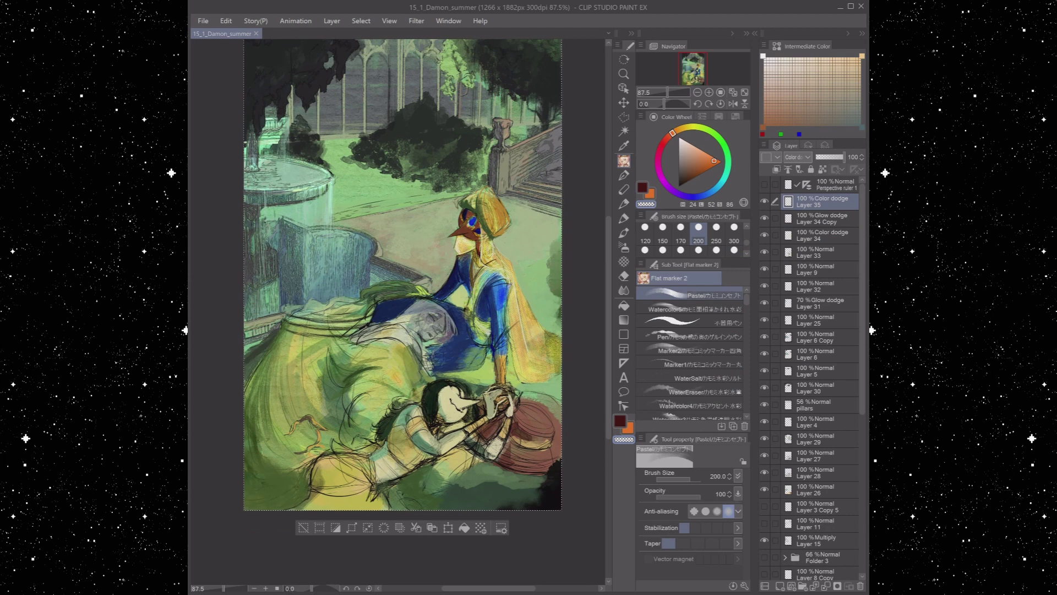
Add a new layer above Layer 35 and paint over the fountain base with sampled blue and green tones at brush size 30
click(765, 252)
click(764, 252)
key(ctrl+shift+n)
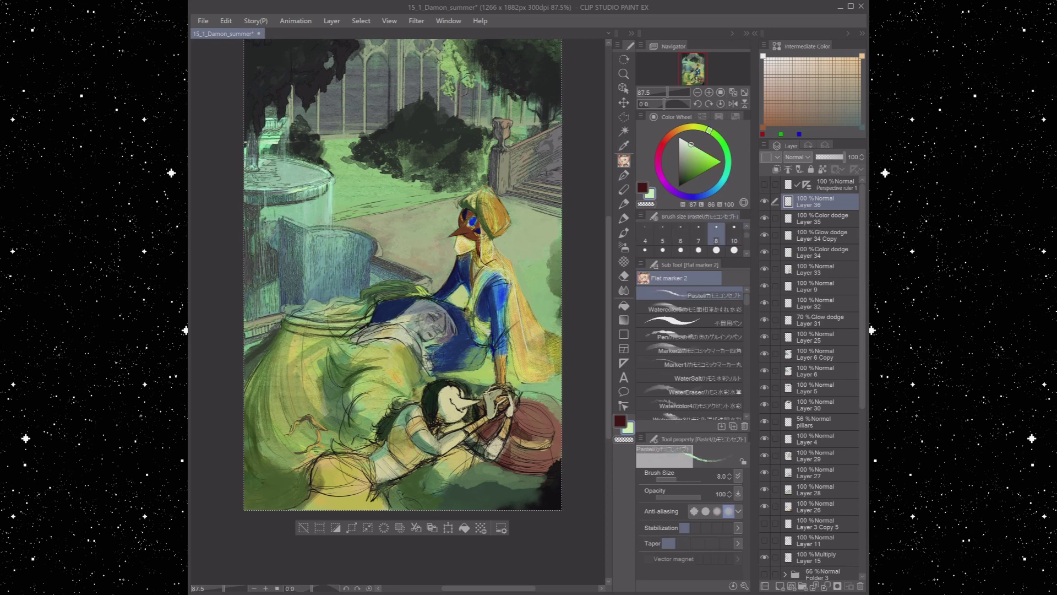
click(734, 250)
alt+click(288, 296)
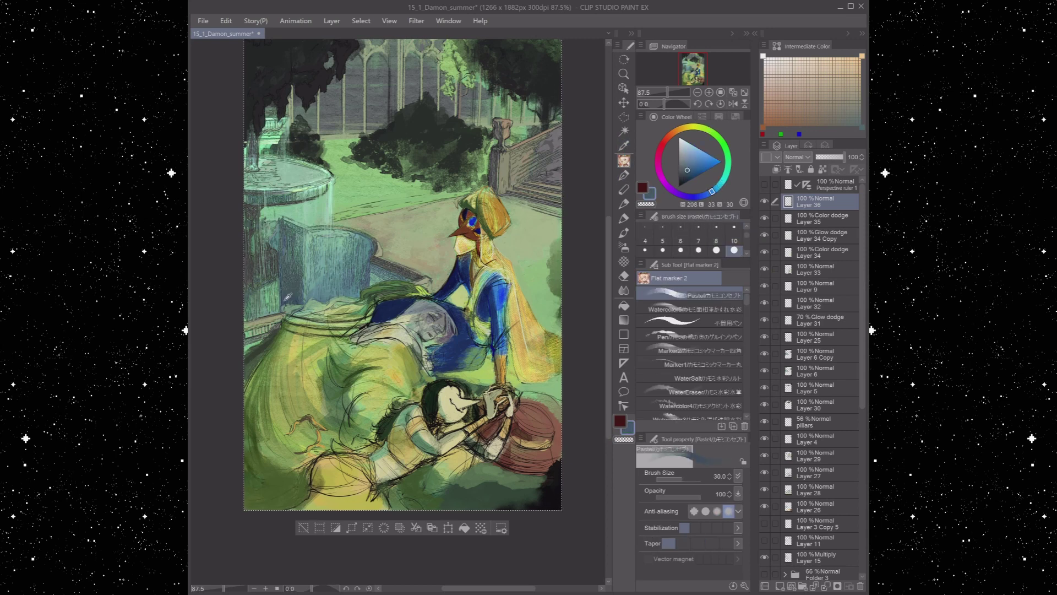
alt+click(383, 285)
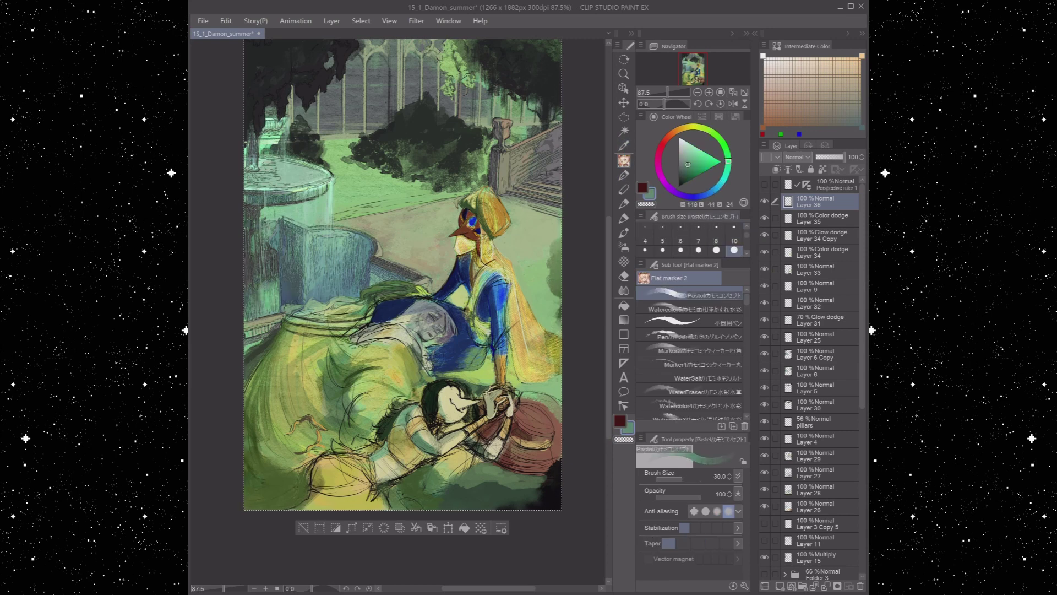
Refine the fountain's pedestal with sampled teal strokes, using the pastel brush at sizes 3 and 8
scroll(694, 243, up, 3)
click(734, 241)
alt+click(286, 259)
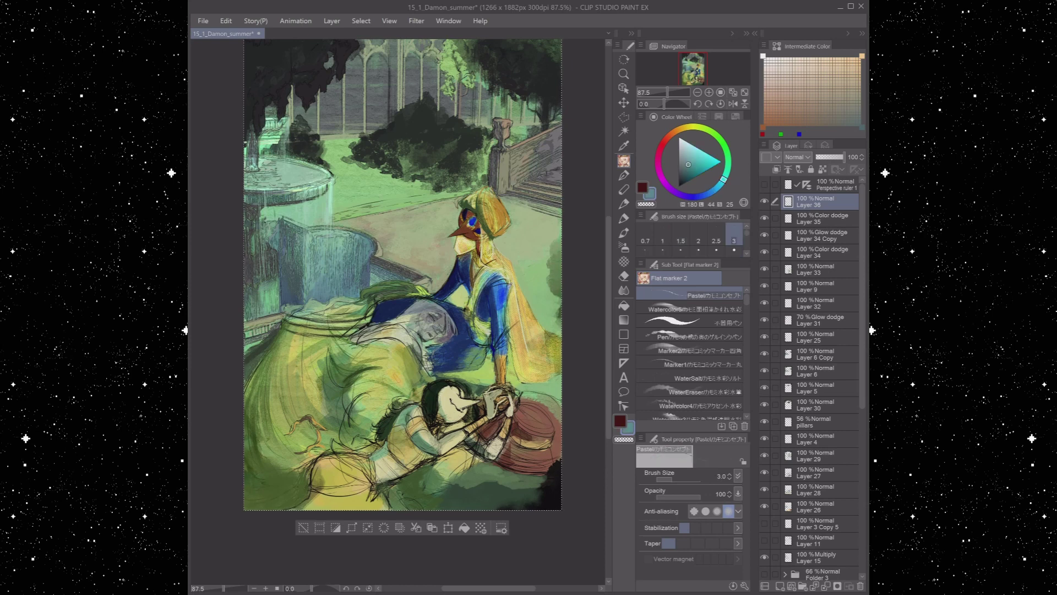
click(716, 250)
alt+click(290, 253)
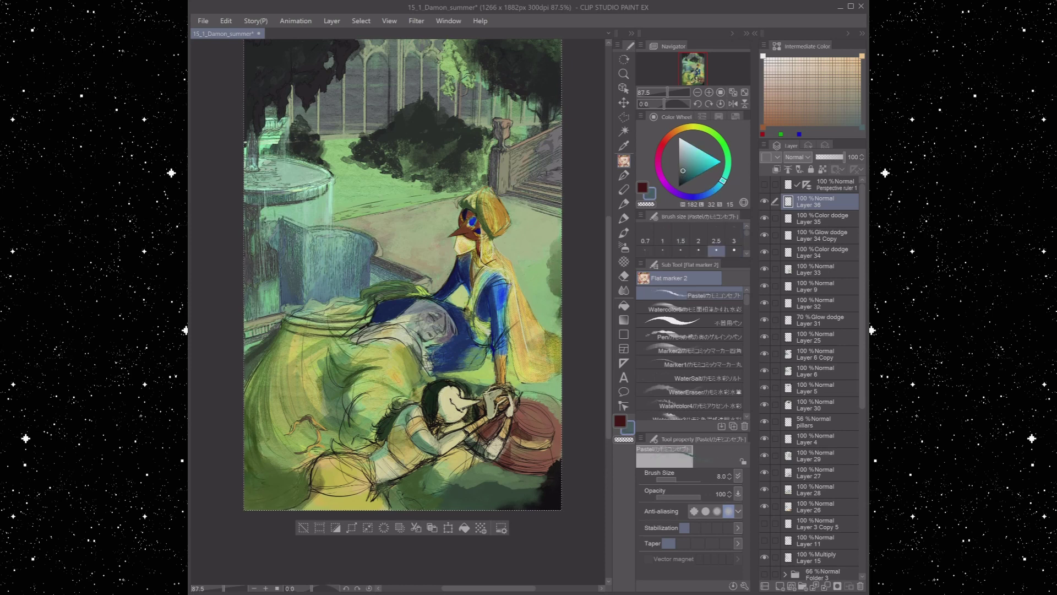
Paint the fountain's upper tier and falling water in sampled greens and teals with the size 8 pastel brush
alt+click(317, 195)
alt+click(269, 132)
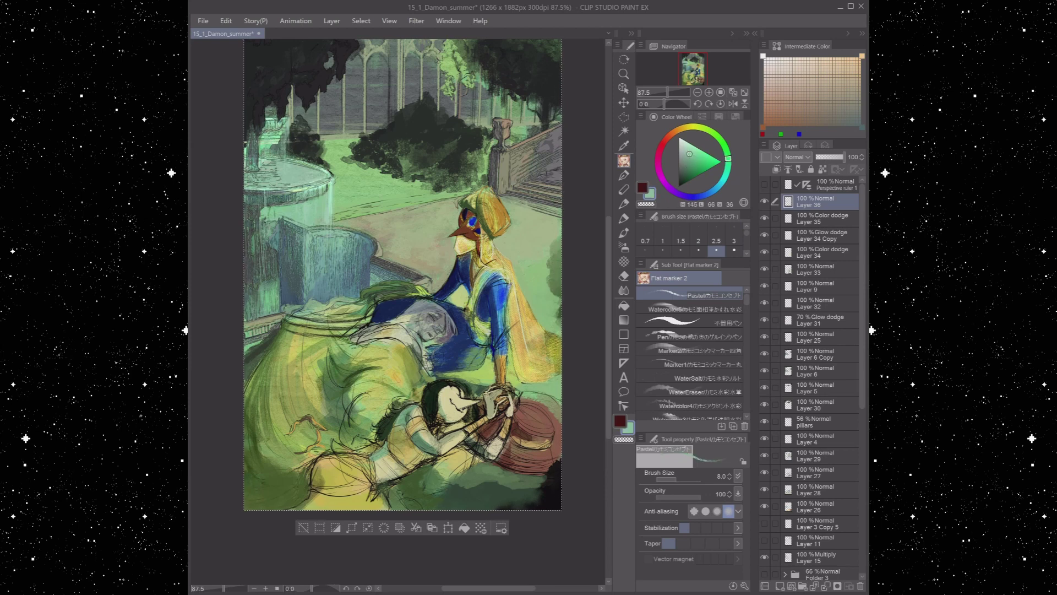
alt+click(300, 281)
drag(267, 136, 280, 154)
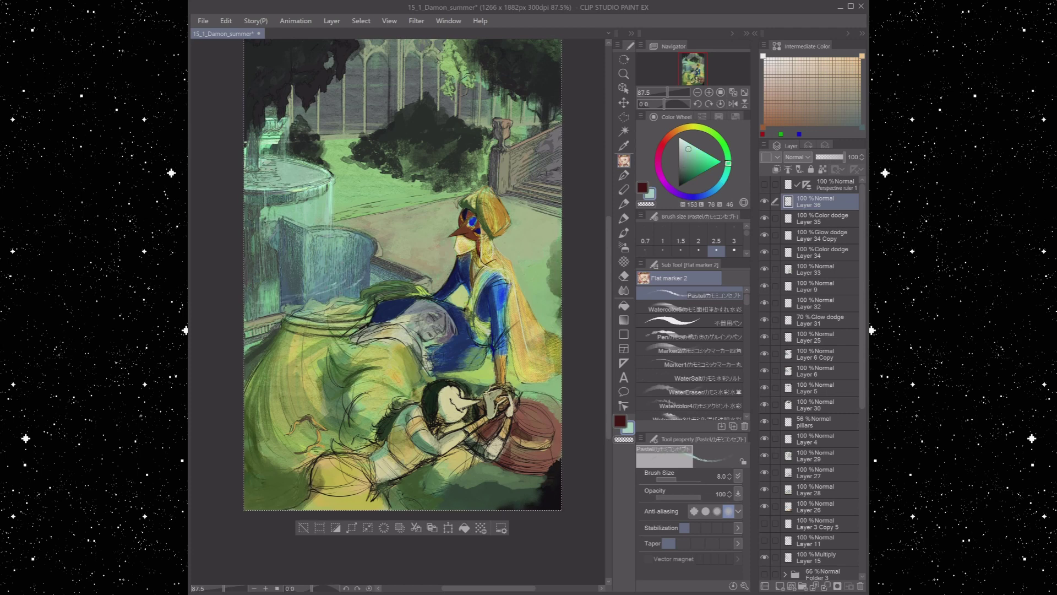
alt+click(284, 253)
alt+click(289, 273)
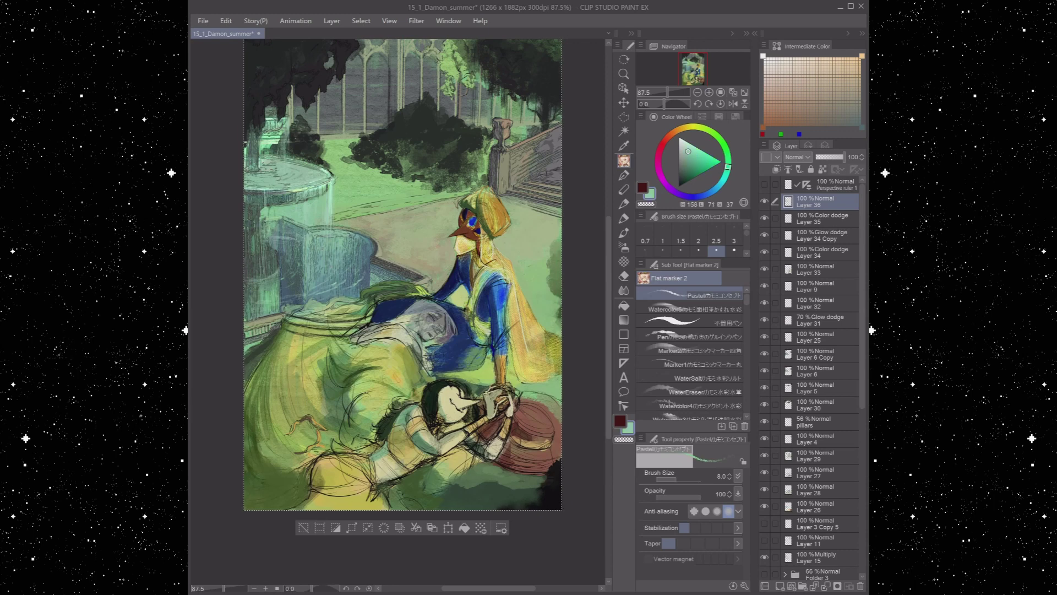
Detail the stone urn on the stair pillar with pastel at size 10 and the G-pen in dark and green tones
click(734, 249)
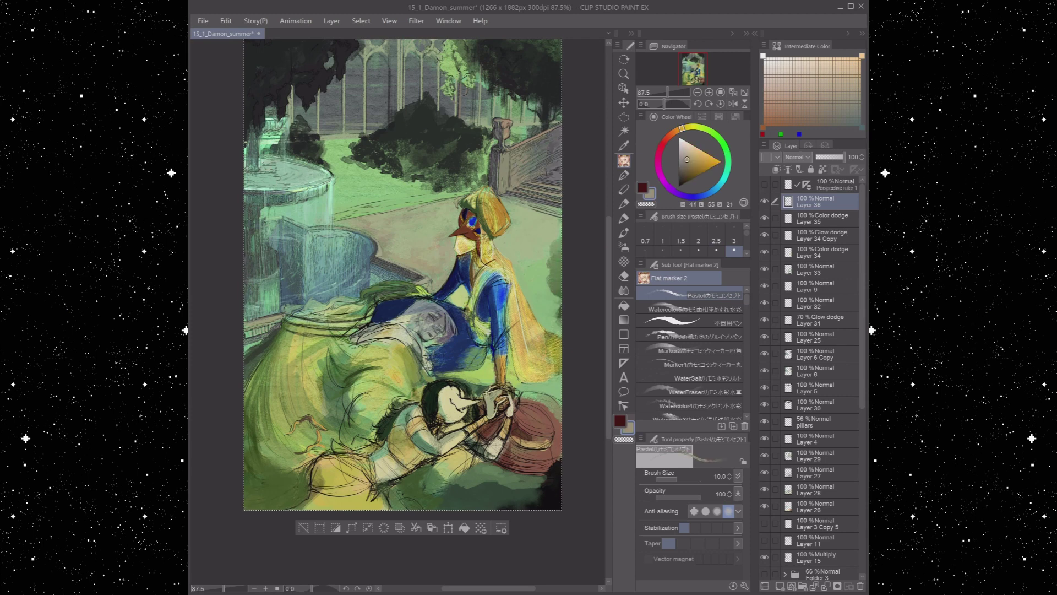
key(p)
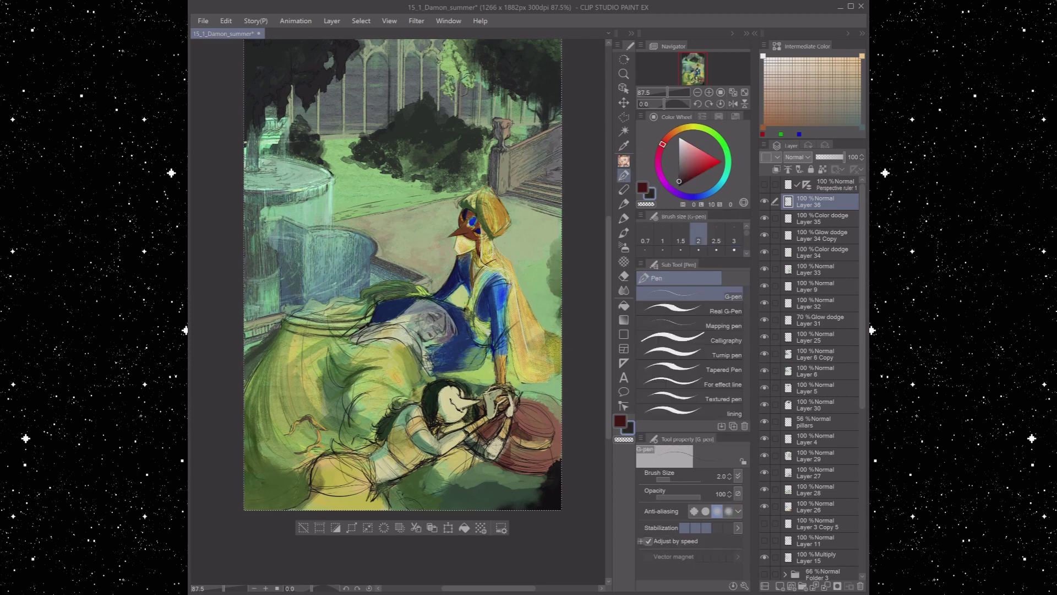
click(715, 241)
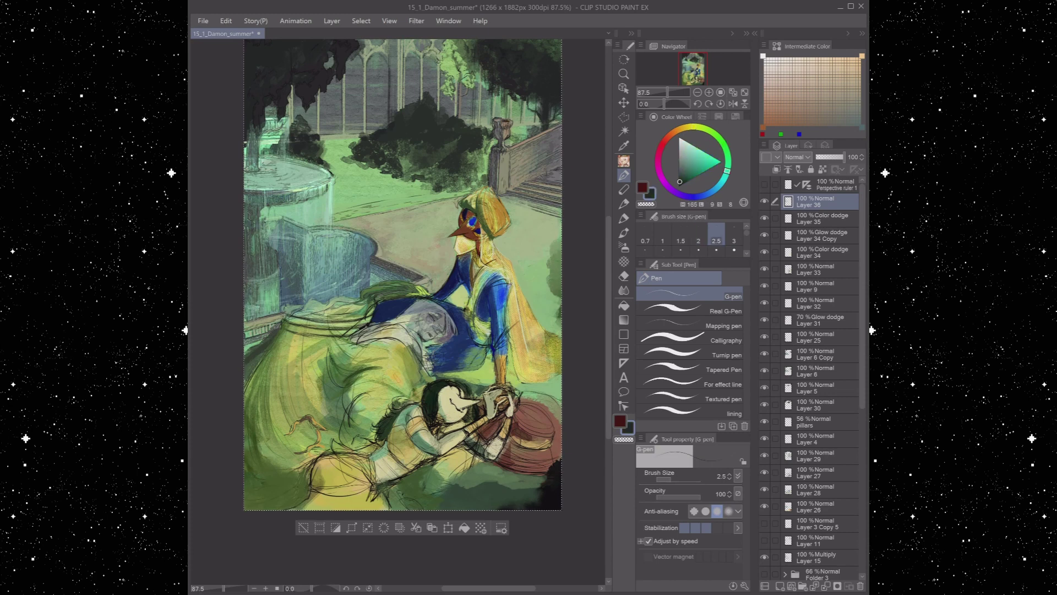
key(bracketleft)
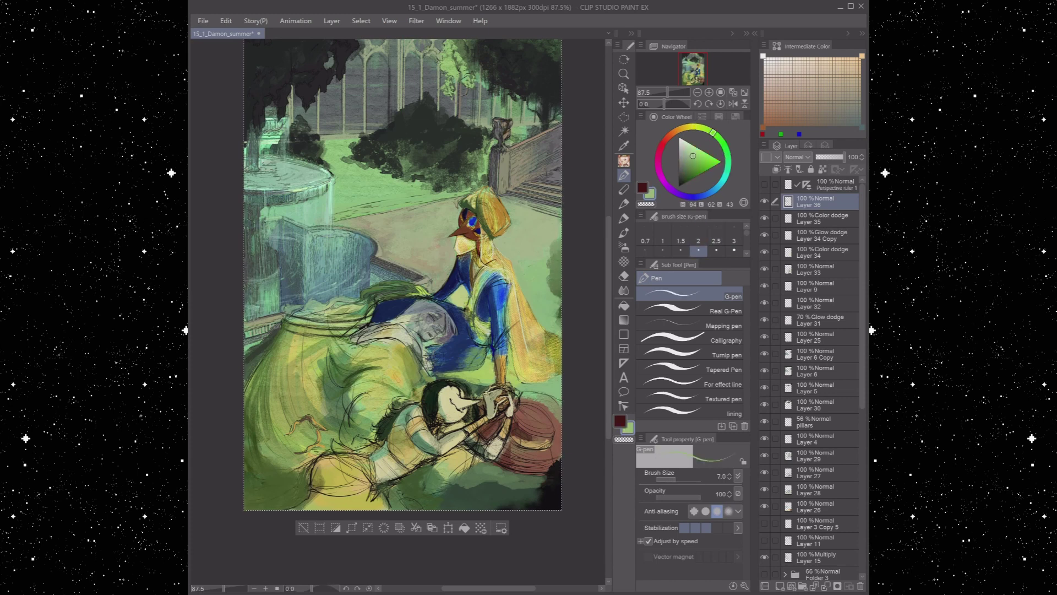
alt+click(533, 85)
Paint over the upper folds of the large green skirt with sampled greens, using the pastel brush at size 10
click(623, 160)
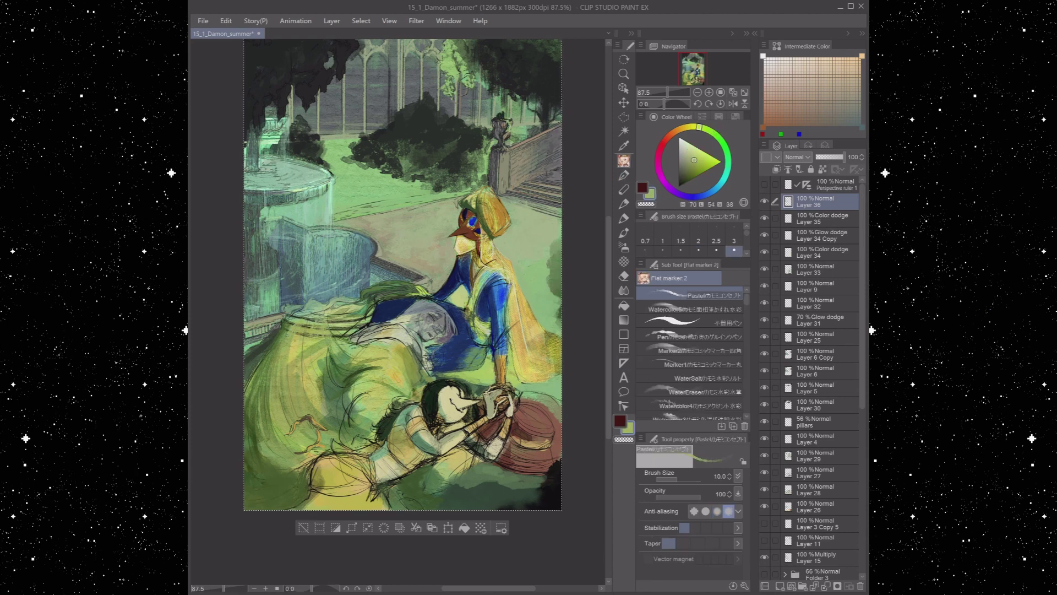
alt+click(293, 321)
alt+click(300, 316)
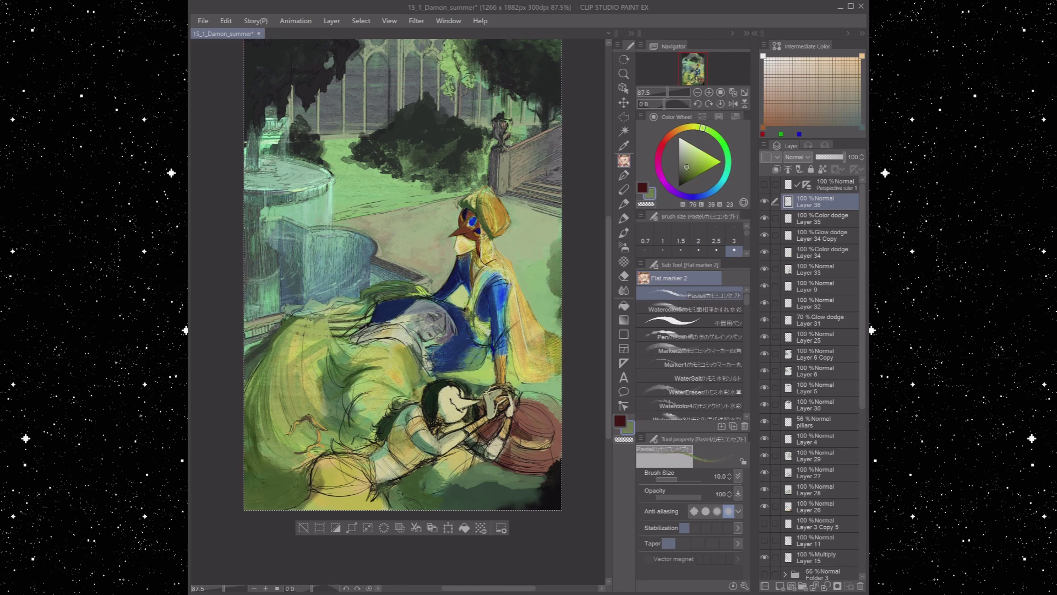
alt+click(301, 317)
alt+click(336, 339)
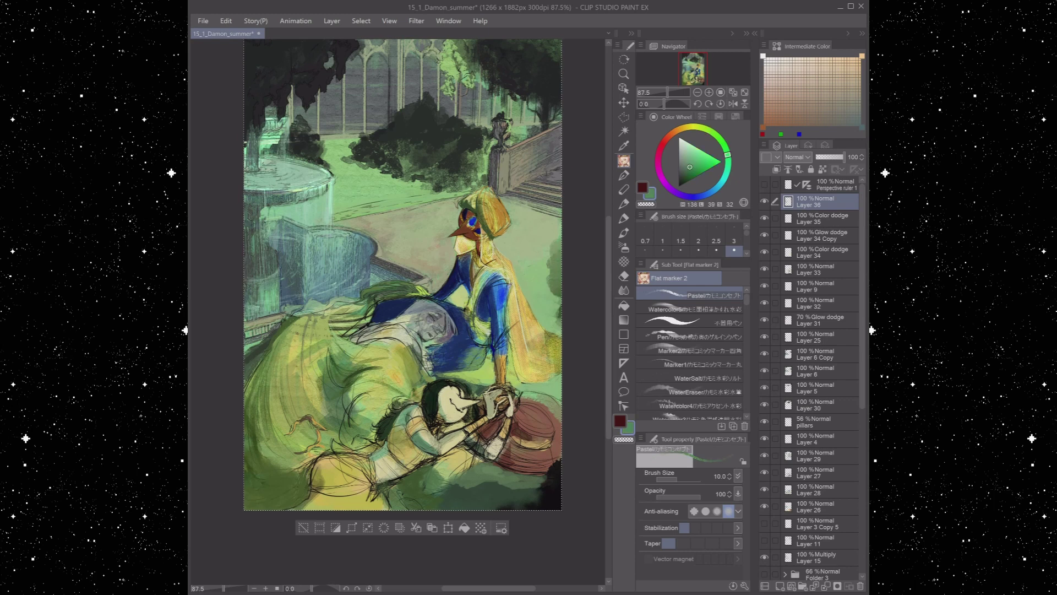
alt+click(395, 363)
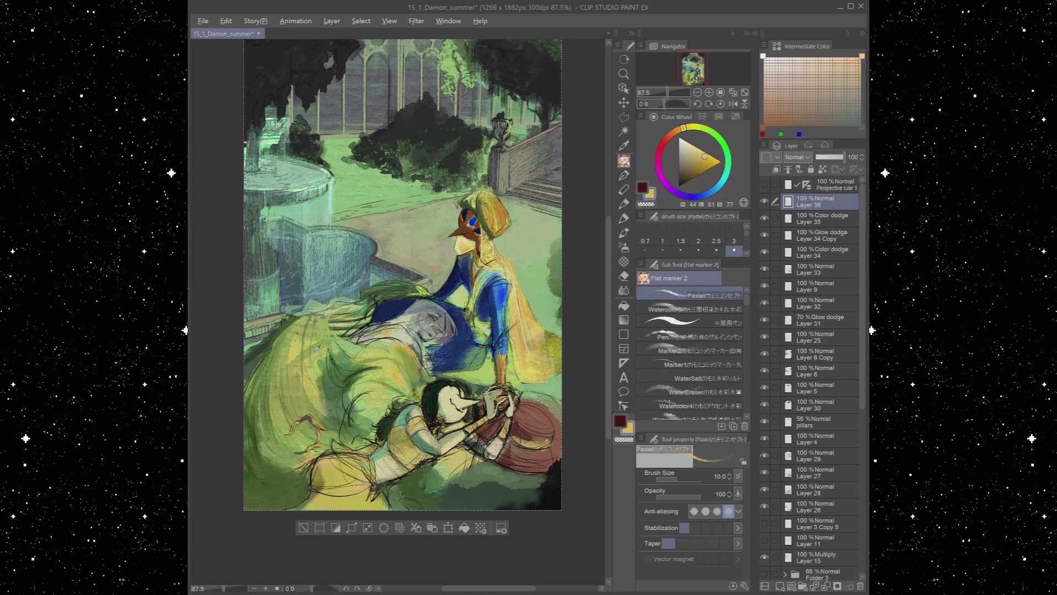
Blend the middle folds of the green skirt with yellow-green tones sampled from the fabric
alt+click(317, 350)
alt+click(302, 366)
alt+click(333, 419)
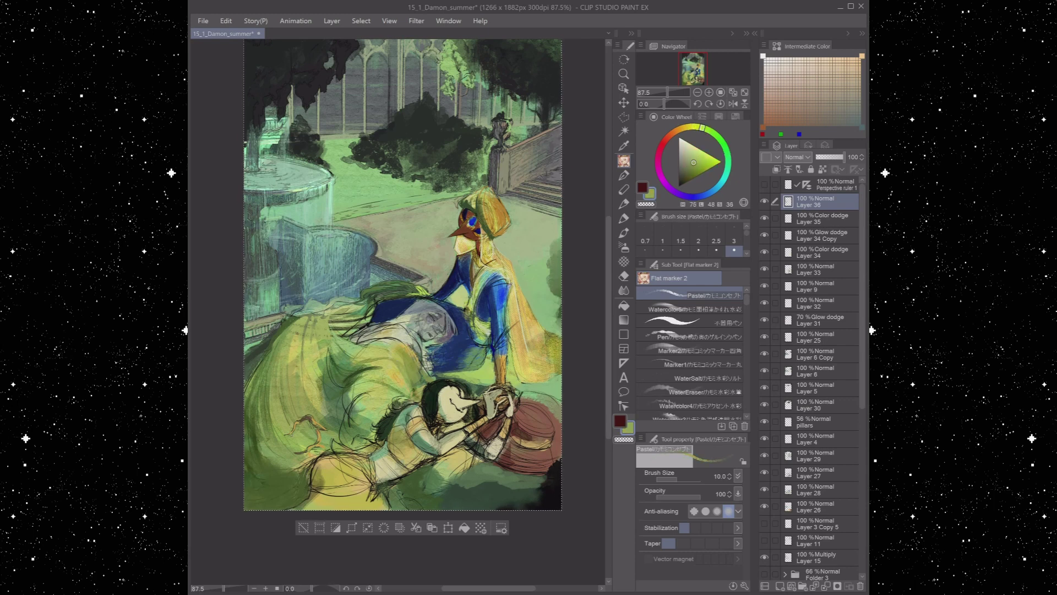
alt+click(334, 420)
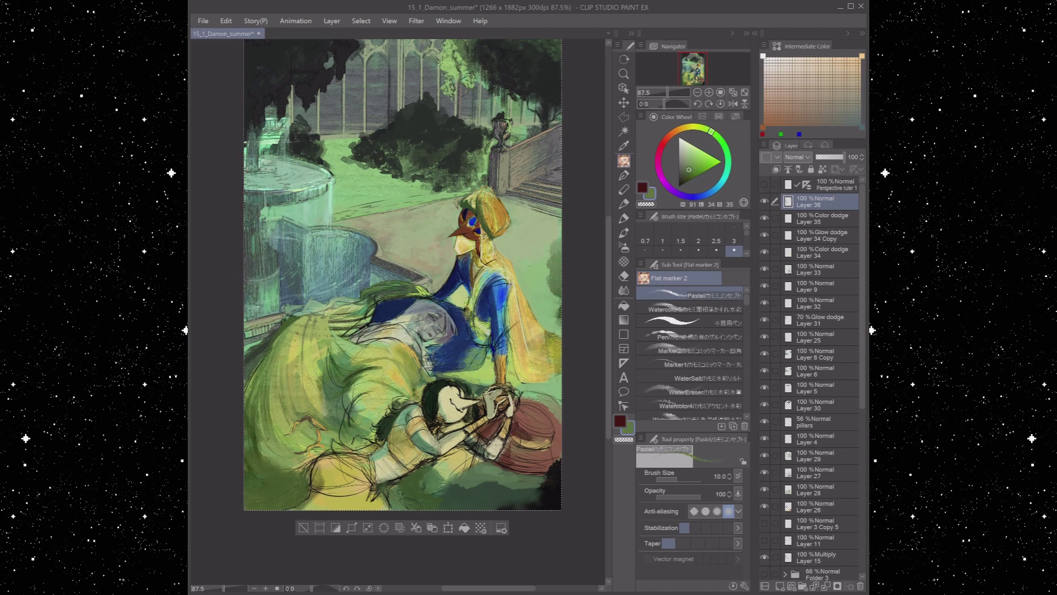
Rework the skirt's lower folds and hem with sampled greens, using the pastel brush at size 8
alt+click(289, 452)
key(bracketleft)
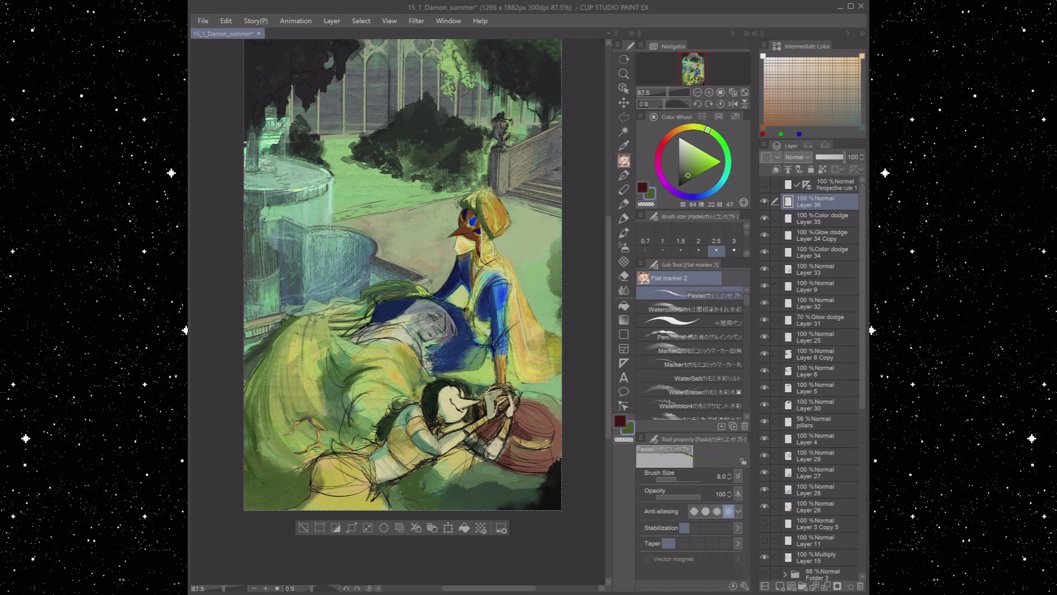
alt+click(270, 460)
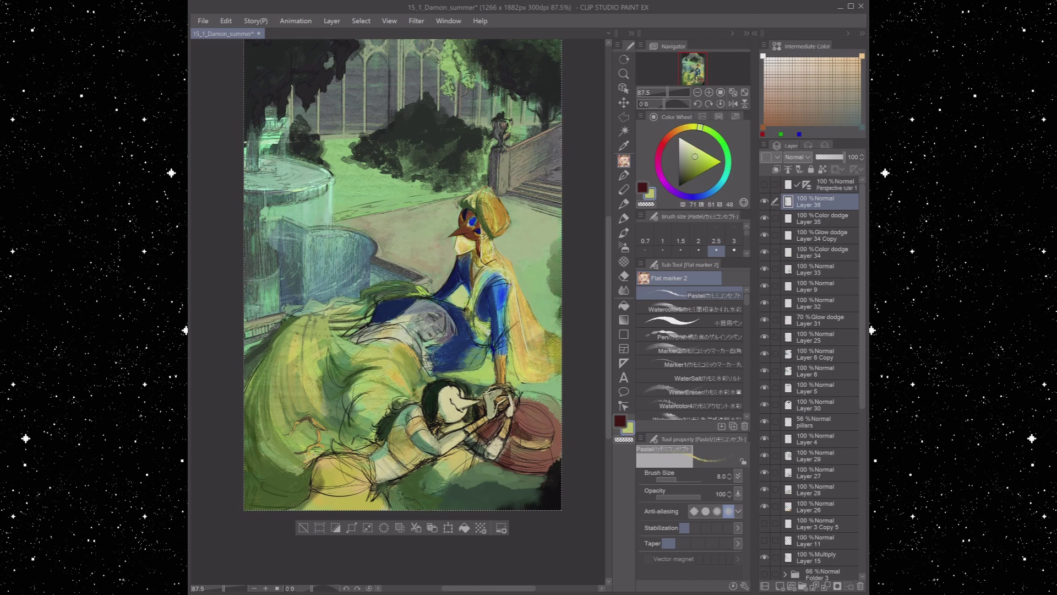
alt+click(347, 410)
alt+click(334, 397)
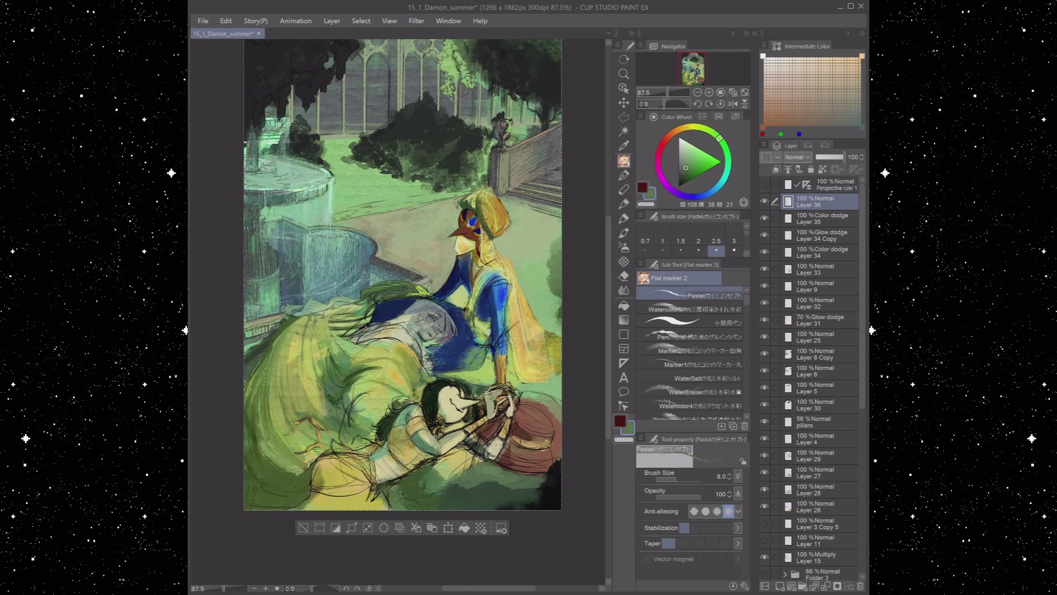
Paint the grass below the reclining figure in sampled greens with the pastel brush at size 30
alt+click(408, 505)
key(bracketright)
key(bracketright)
key(bracketright)
key(bracketright)
key(bracketright)
key(bracketright)
key(bracketright)
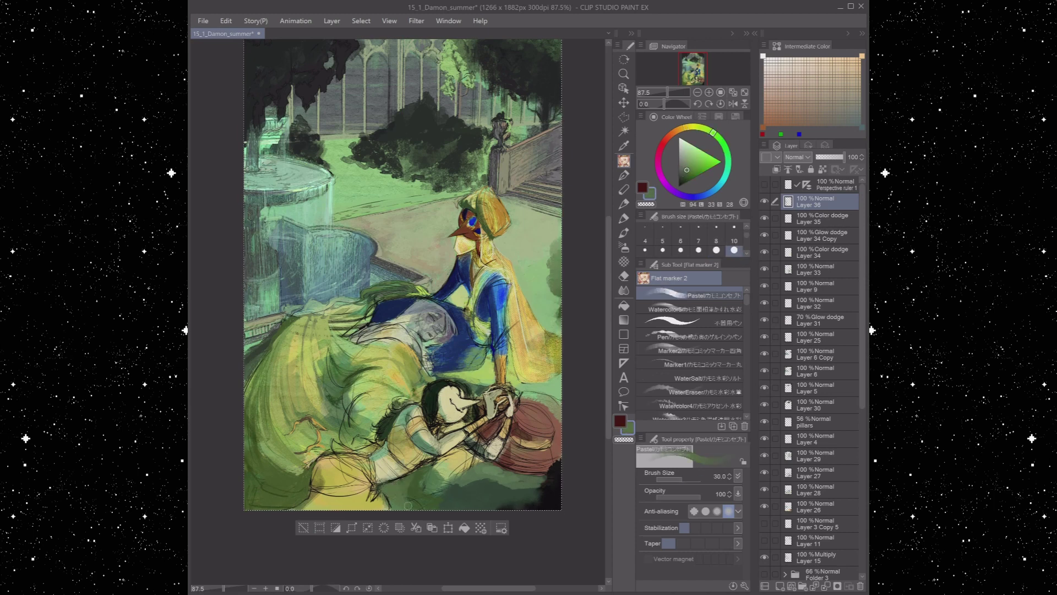
alt+click(486, 470)
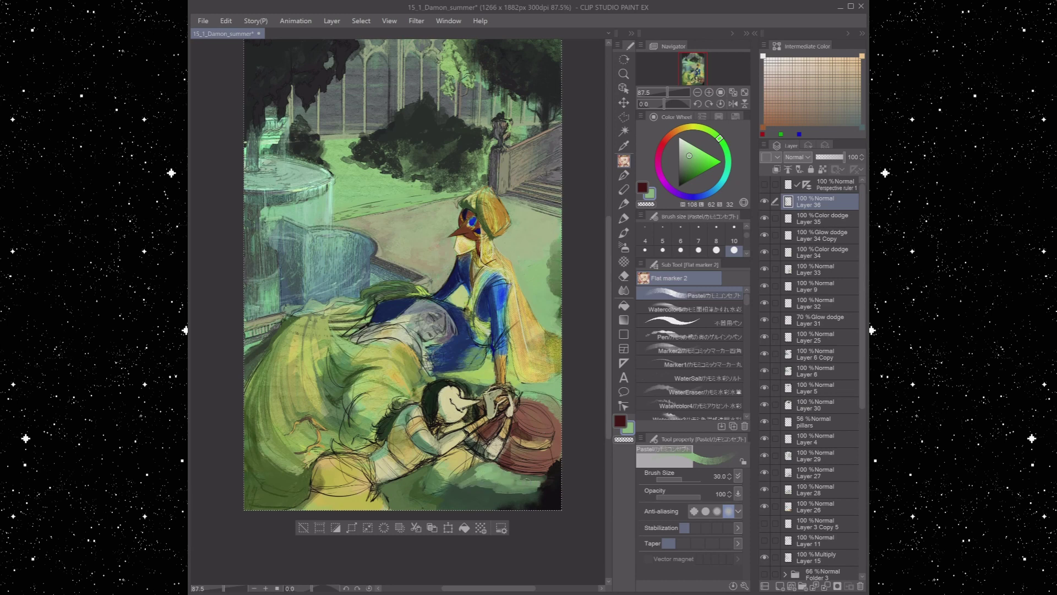
Paint over the reddish-brown hat and its sketch lines with sampled browns at brush size 30, and darken the shadow beneath it
alt+click(523, 460)
alt+click(523, 457)
mouse_move(515, 462)
mouse_down()
mouse_move(554, 459)
mouse_move(529, 449)
mouse_up()
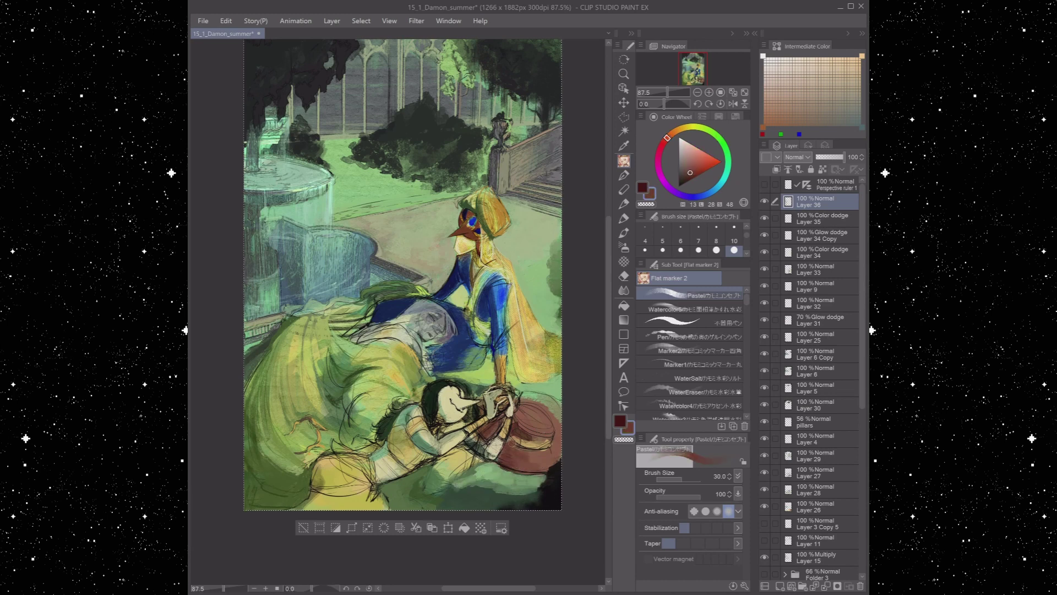
alt+click(544, 425)
alt+click(544, 425)
drag(545, 410, 523, 397)
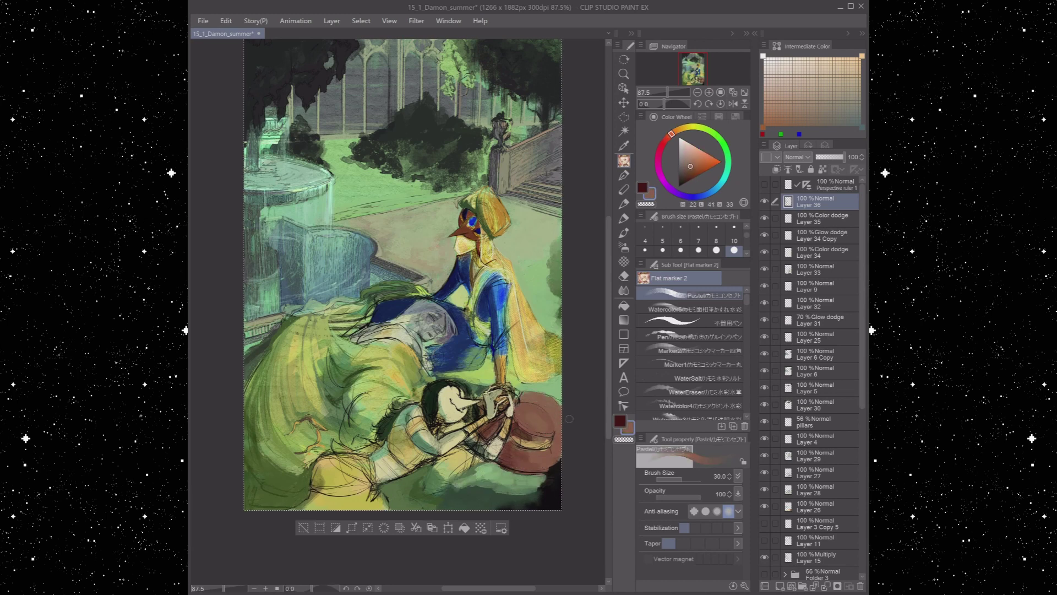
alt+click(552, 449)
alt+click(554, 454)
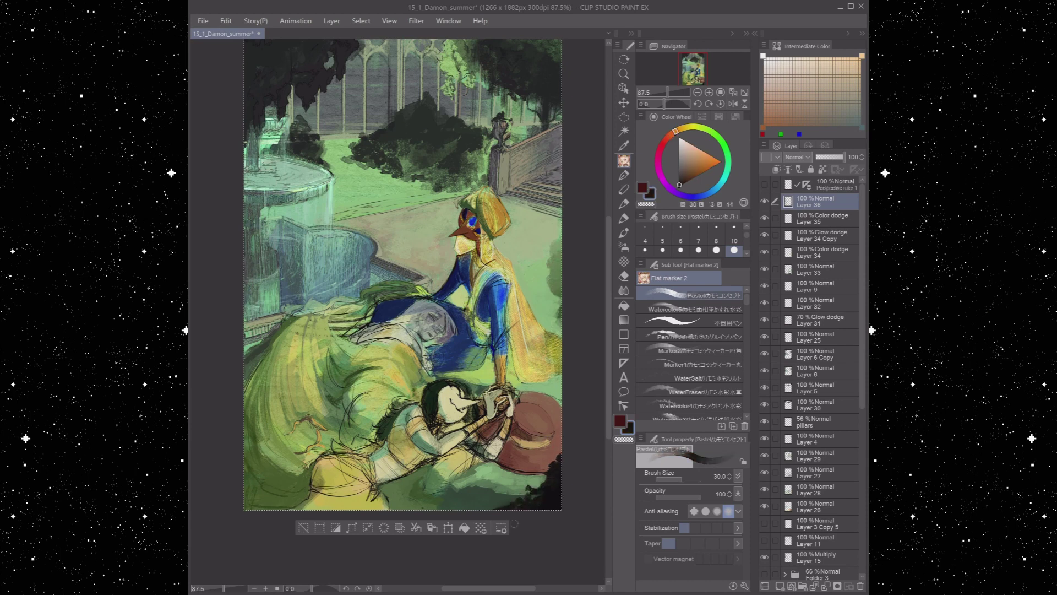
Refine the green skirt's middle folds with tones sampled from the fabric, using the pastel brush at size 6
alt+click(465, 460)
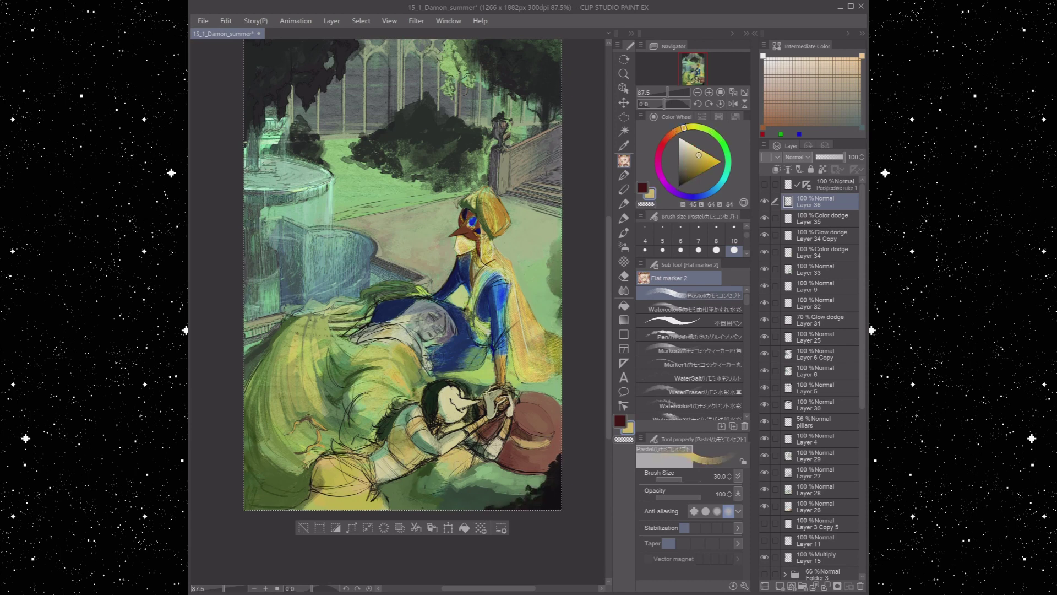
alt+click(410, 392)
click(681, 233)
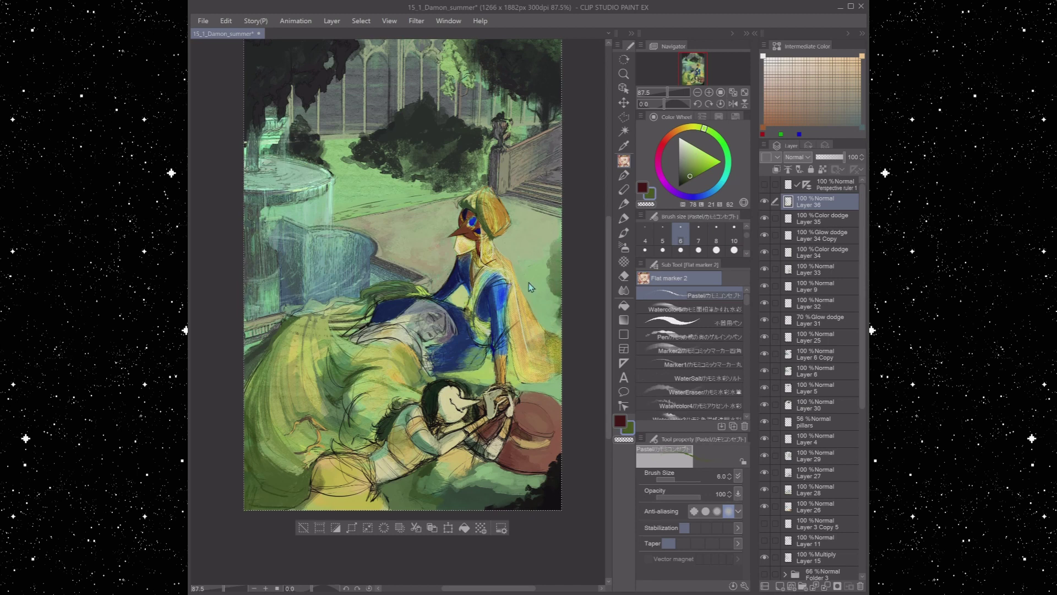
alt+click(355, 425)
alt+click(401, 375)
alt+click(402, 375)
Paint over the grey-veiled figure with sampled grey and pale green tones, alternating the G-pen at size 7 and pastel brush at size 6
key(p)
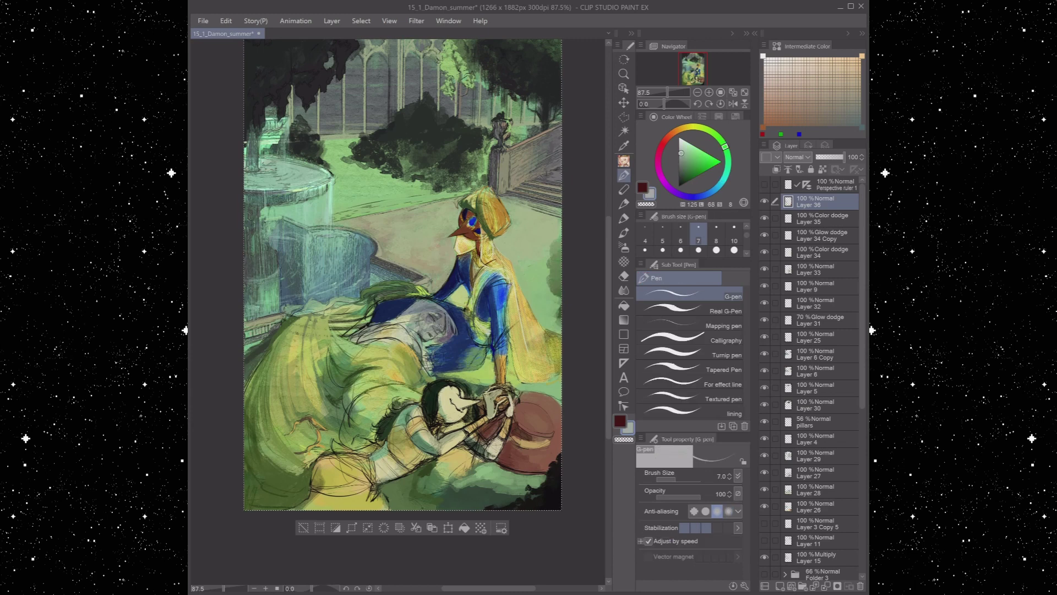
alt+click(448, 326)
alt+click(448, 326)
alt+click(448, 325)
alt+click(448, 326)
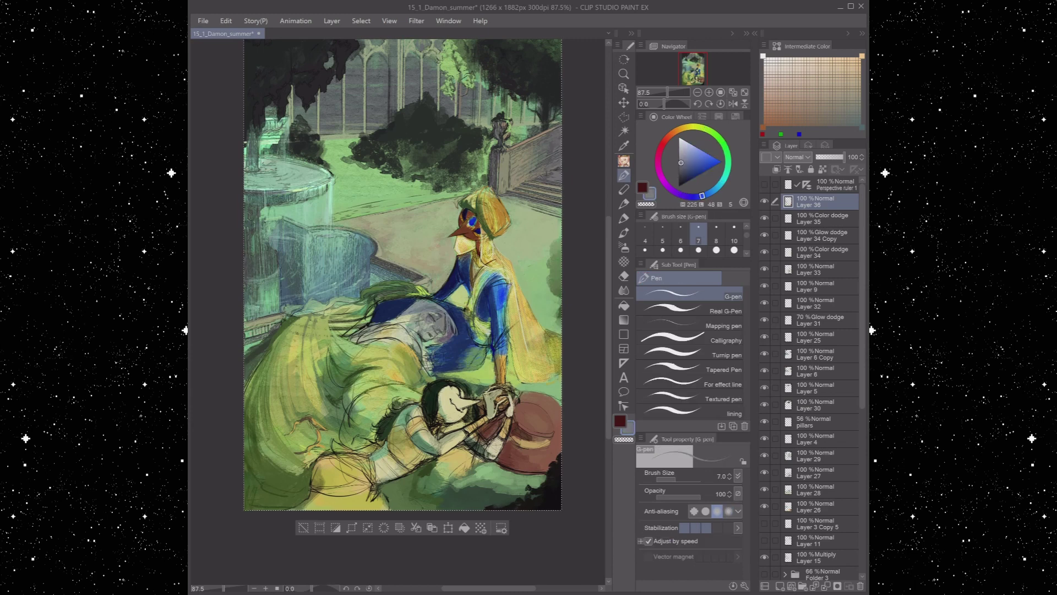
alt+click(448, 326)
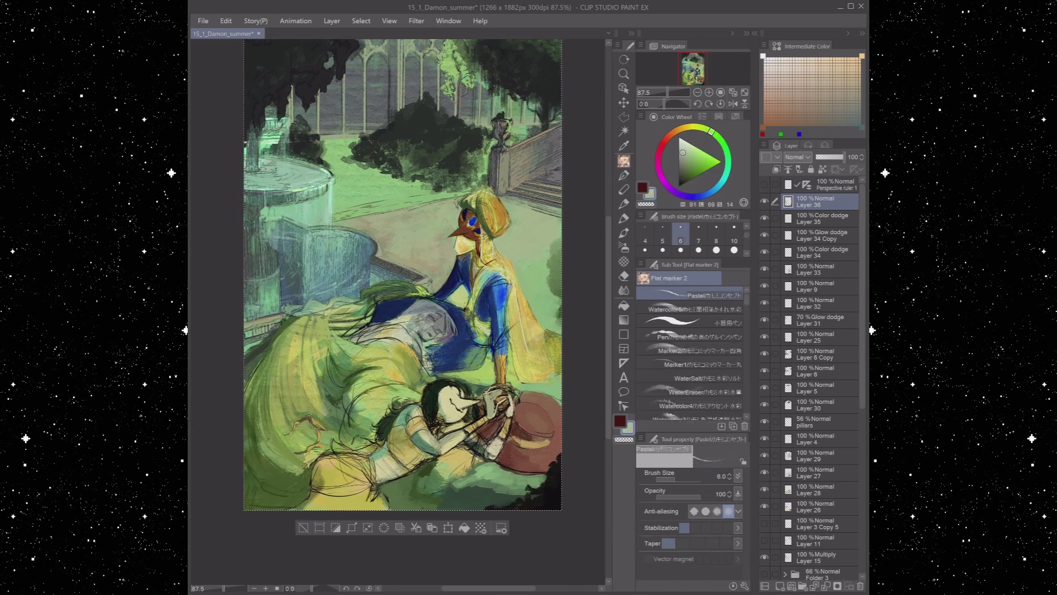
key(b)
alt+click(448, 326)
key(p)
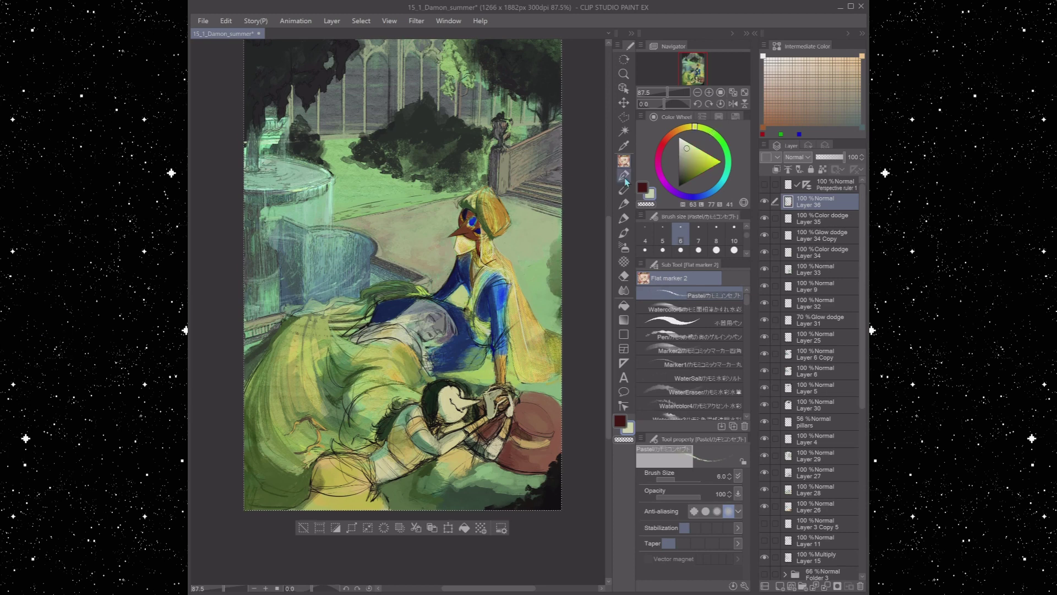
alt+click(448, 326)
alt+click(448, 326)
alt+click(448, 326)
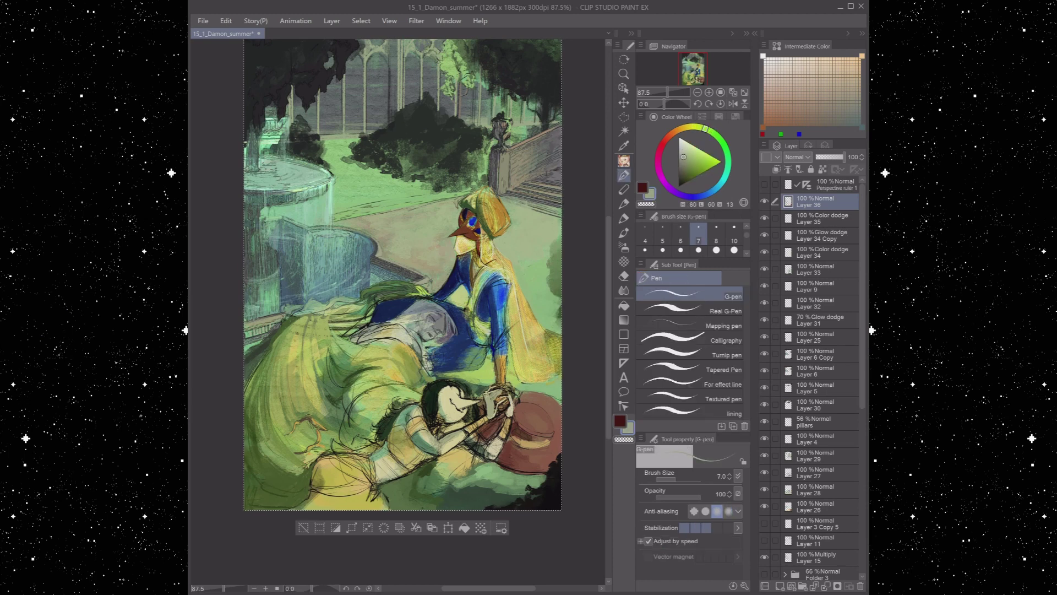
alt+click(448, 326)
key(b)
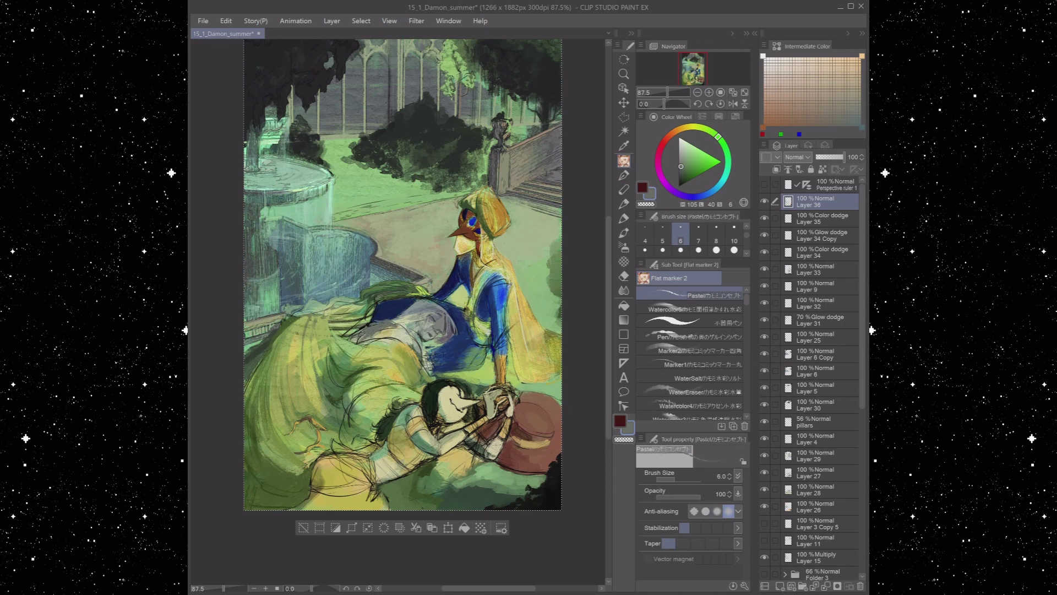
Paint the skirt's upper folds beside the grey-veiled figure in sampled greens, using the pastel brush at size 8
alt+click(342, 325)
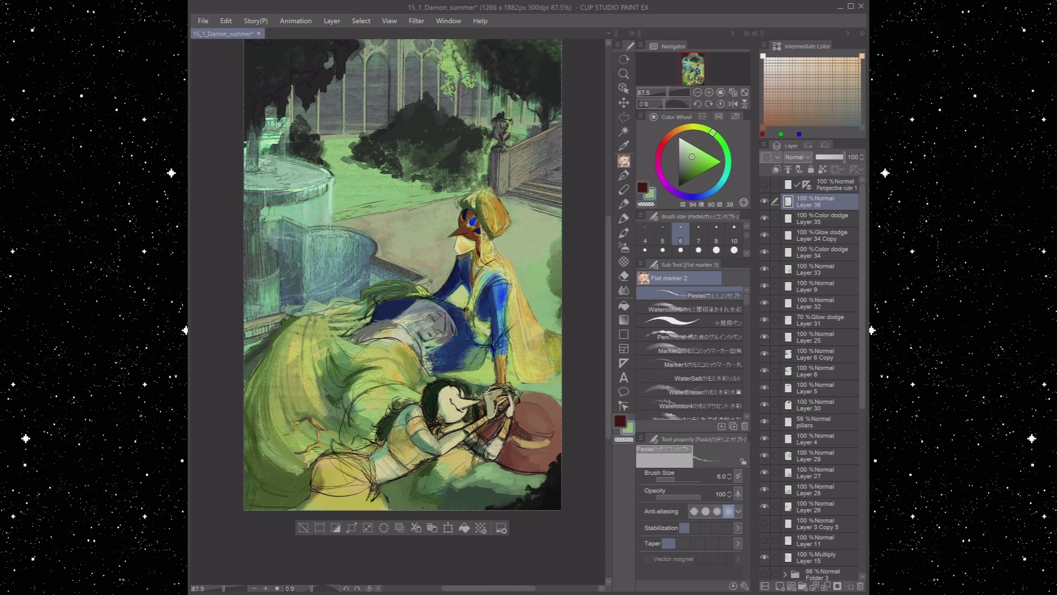
click(716, 250)
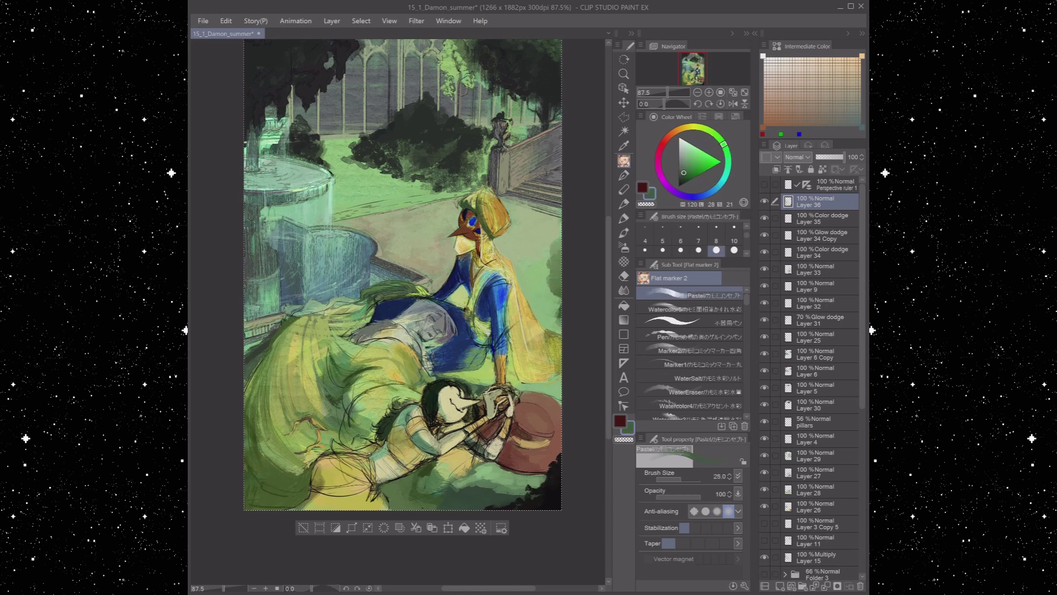
click(716, 227)
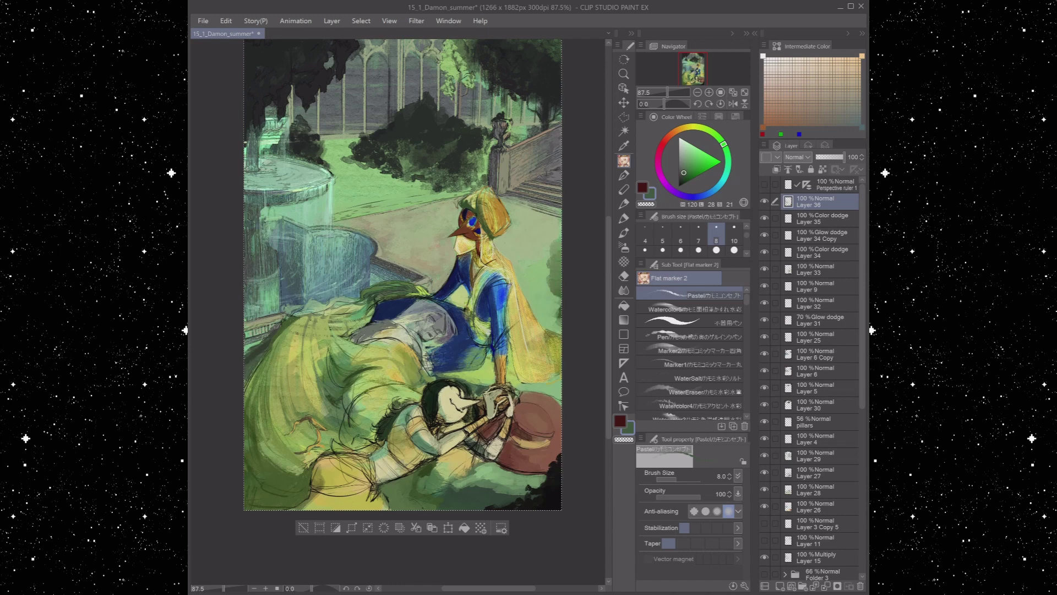
alt+click(361, 320)
drag(367, 312, 361, 326)
alt+click(360, 315)
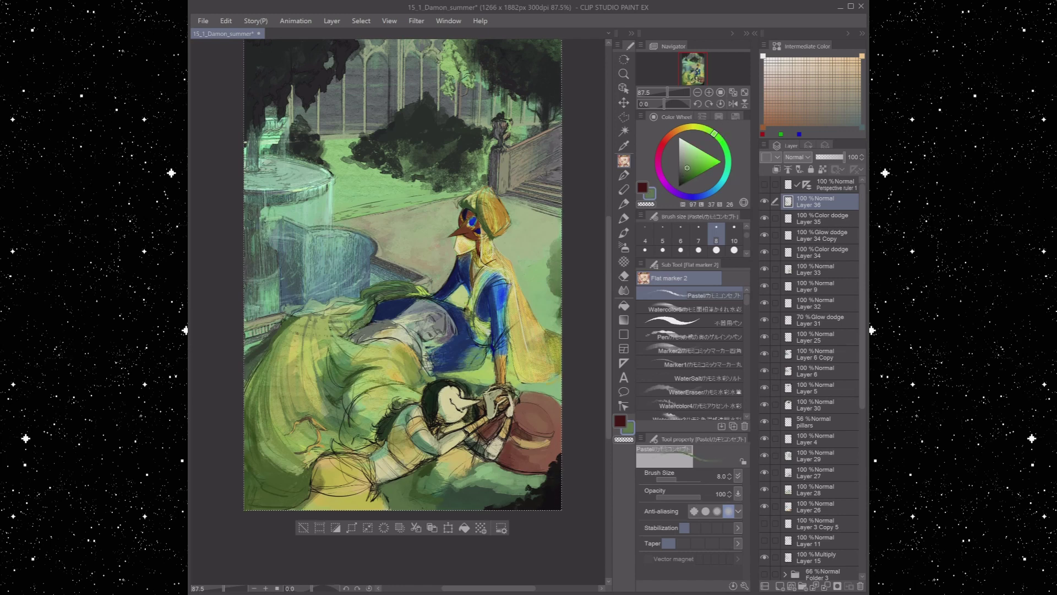
alt+click(361, 315)
Define the upper skirt folds with sampled yellow-green strokes, using the G-pen at size 7
key(p)
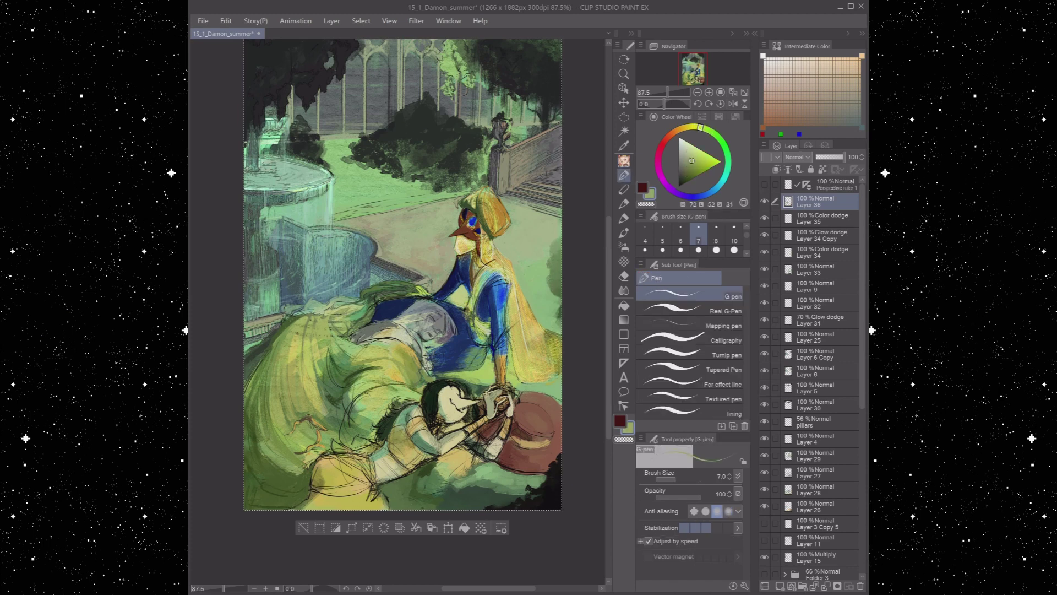
alt+click(360, 315)
alt+click(334, 357)
Shade the skirt's lower folds and hem behind the reclining figure in sampled dark greens, using the Design pencil at size 30
key(p)
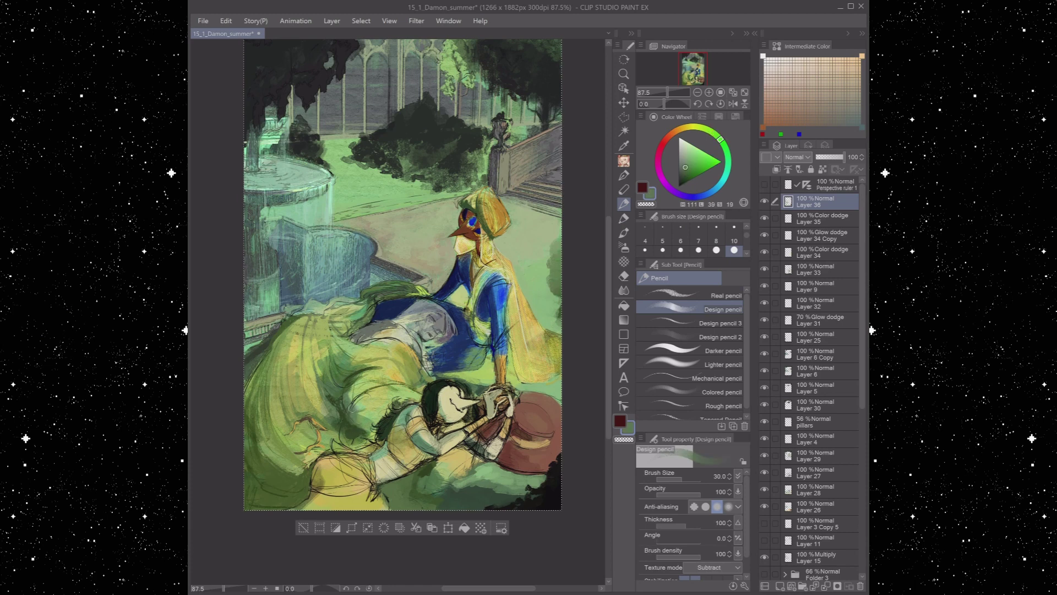
alt+click(377, 425)
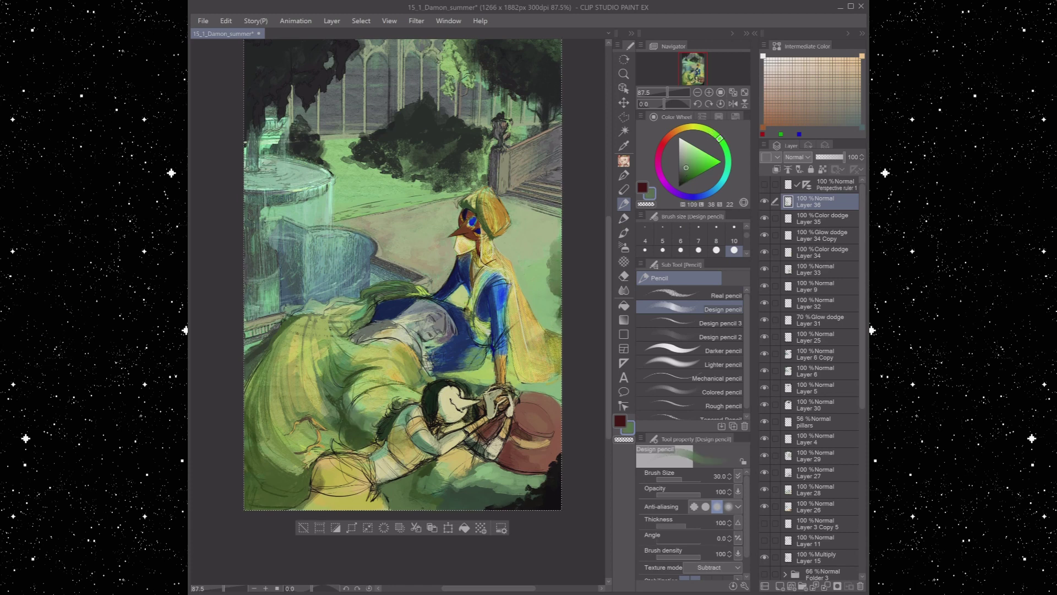
alt+click(366, 421)
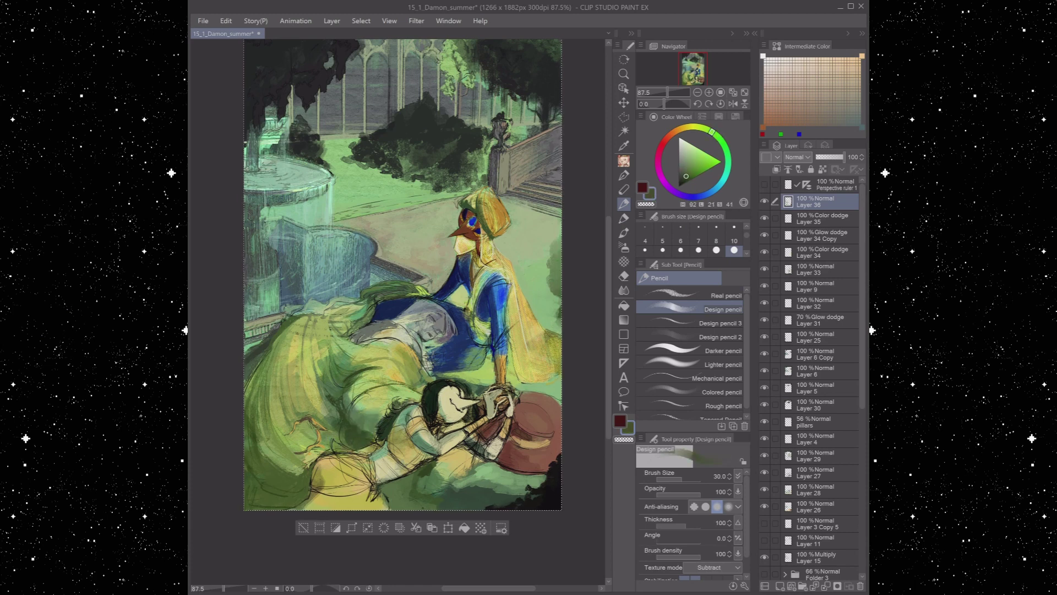
alt+click(344, 441)
alt+click(352, 447)
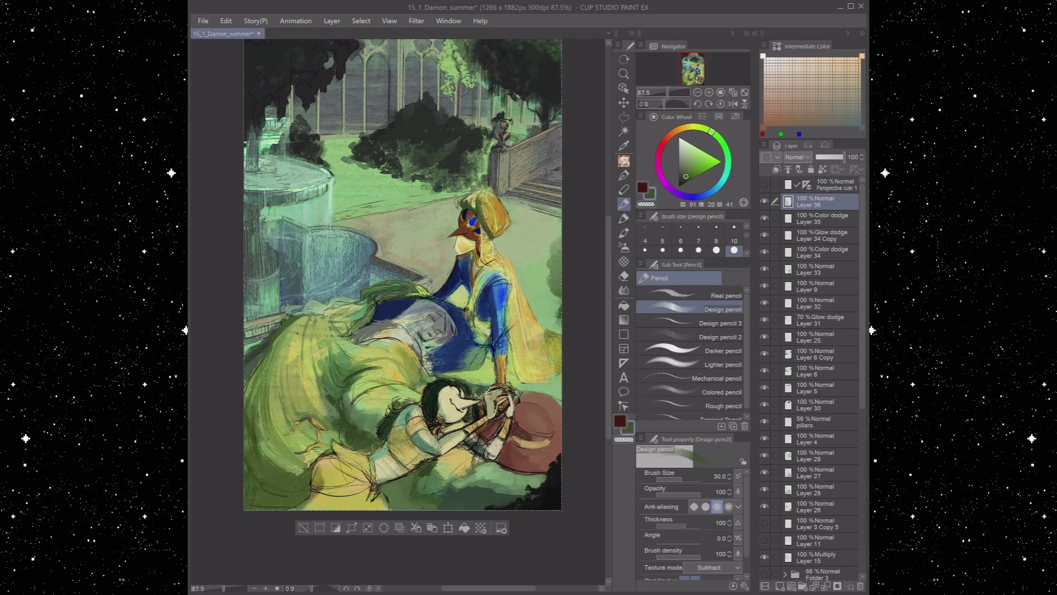
Repaint the grass below the reclining figure and hat in sampled greens and yellows with the Design pencil at size 30
alt+click(302, 476)
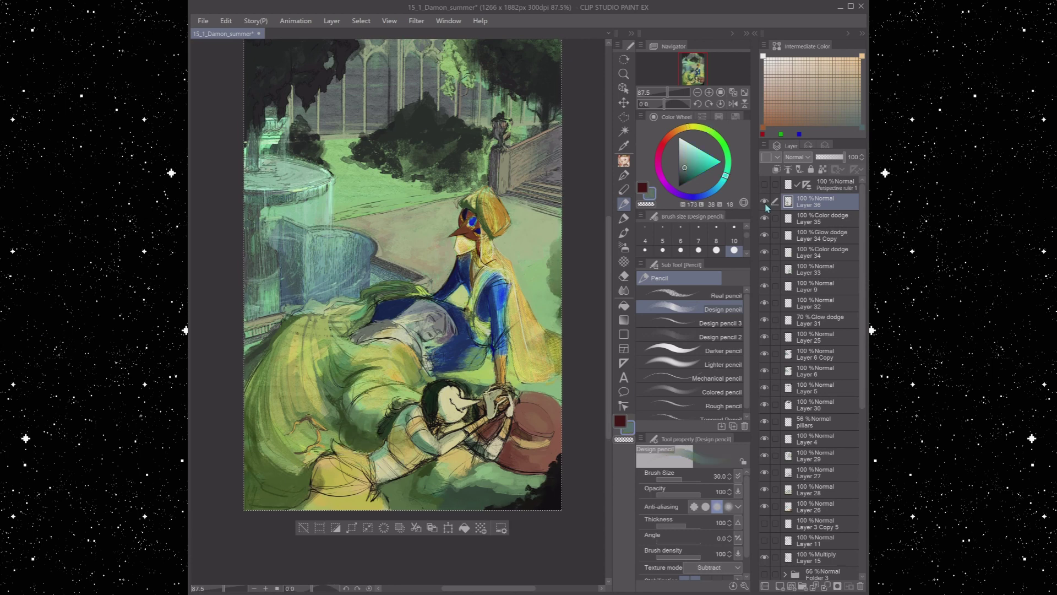
alt+click(480, 504)
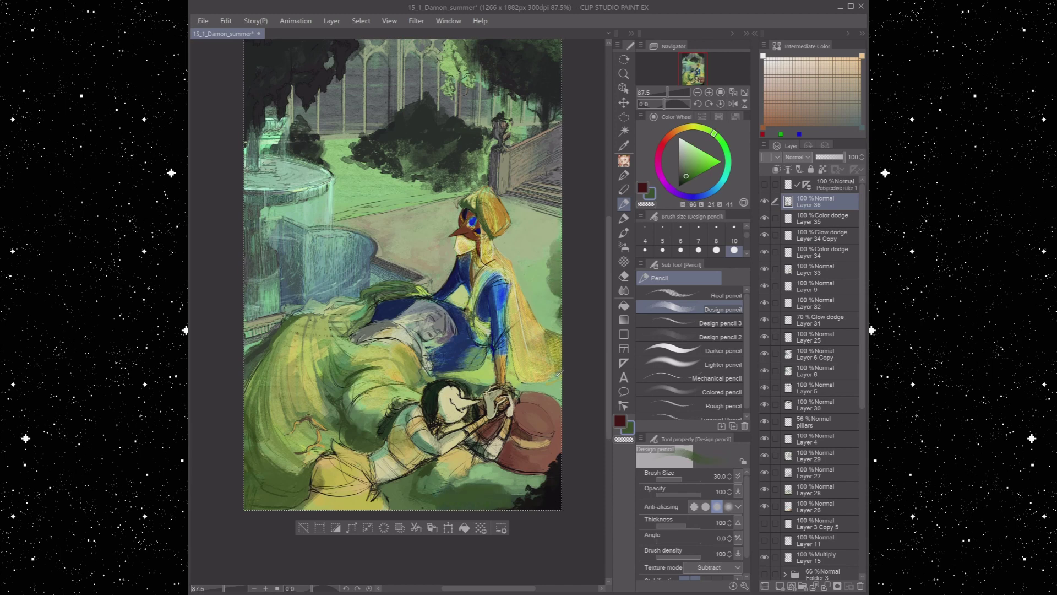
alt+click(496, 489)
alt+click(479, 485)
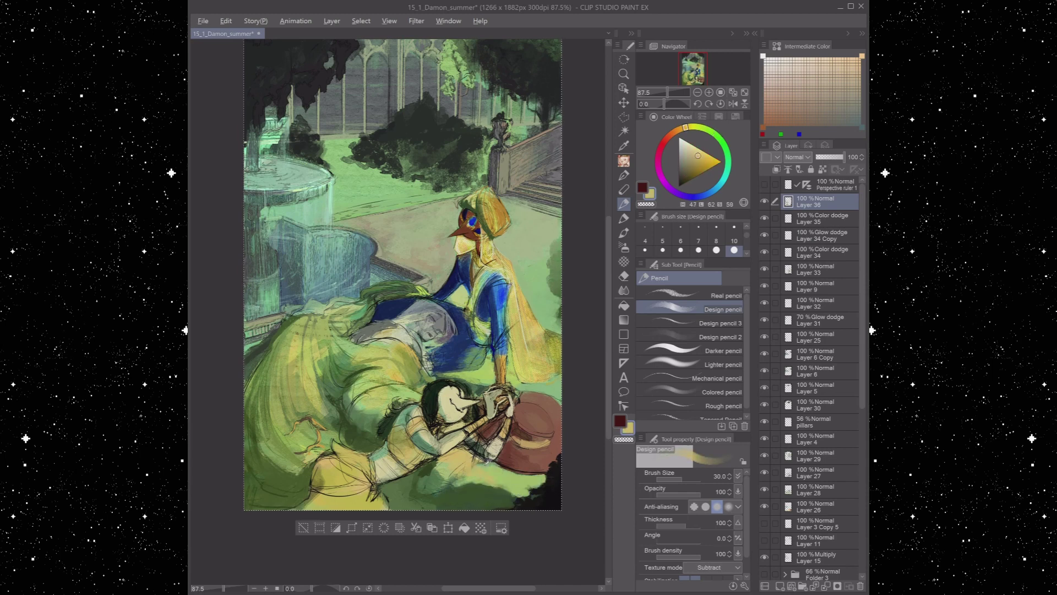
alt+click(482, 462)
alt+click(474, 458)
Deepen the shadows on the grass under the reclining figure with sampled dark greens, using the pastel brush at size 30
key(b)
alt+click(517, 470)
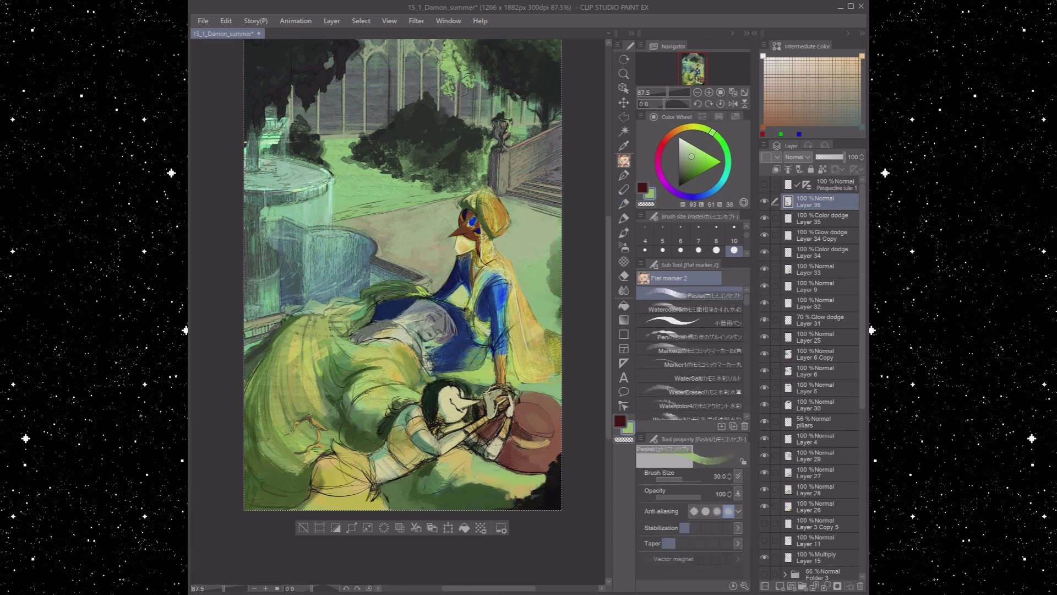
alt+click(361, 428)
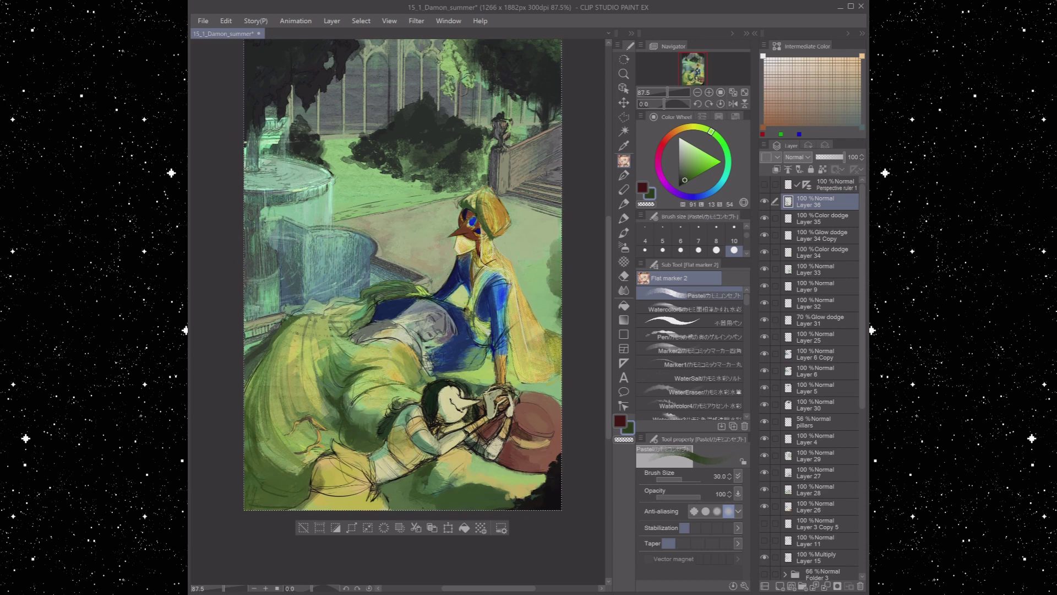
alt+click(348, 412)
alt+click(363, 427)
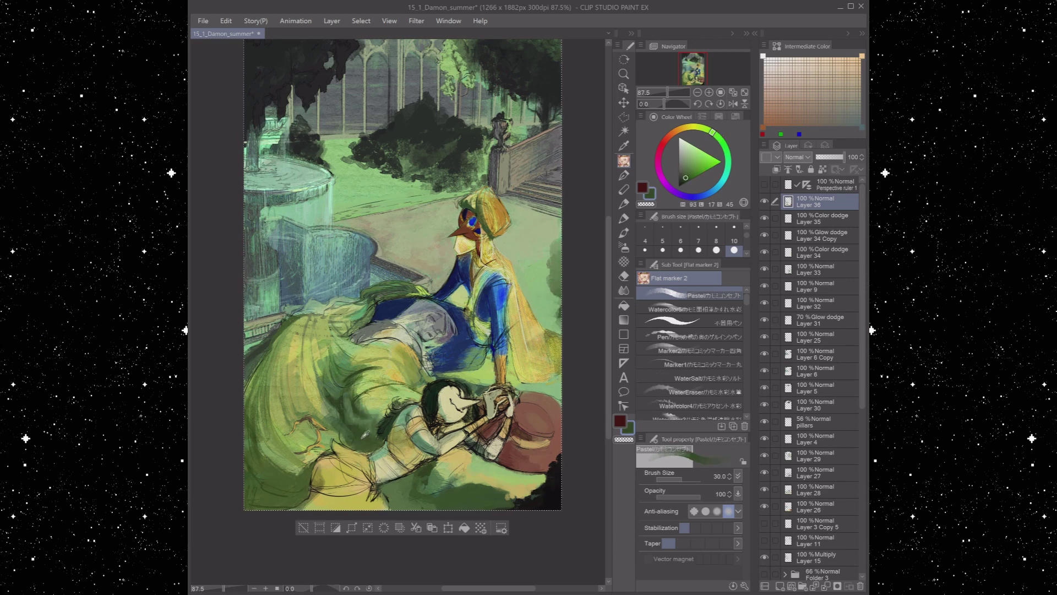
alt+click(282, 471)
alt+click(345, 408)
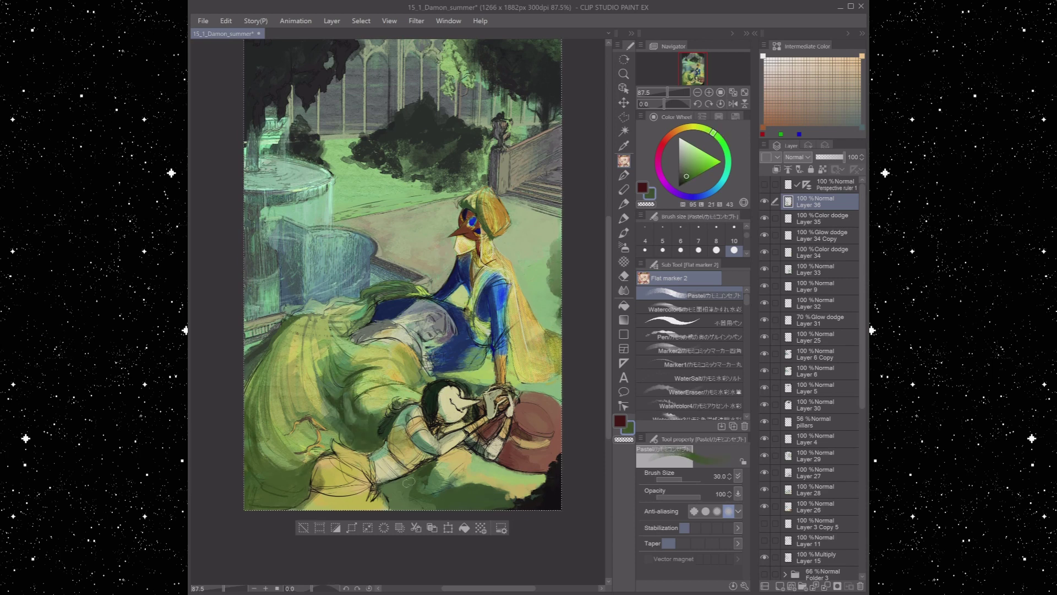
Blend yellow-green light and dark green shadow into broad shapes across the foreground below the reclining figure
alt+click(468, 461)
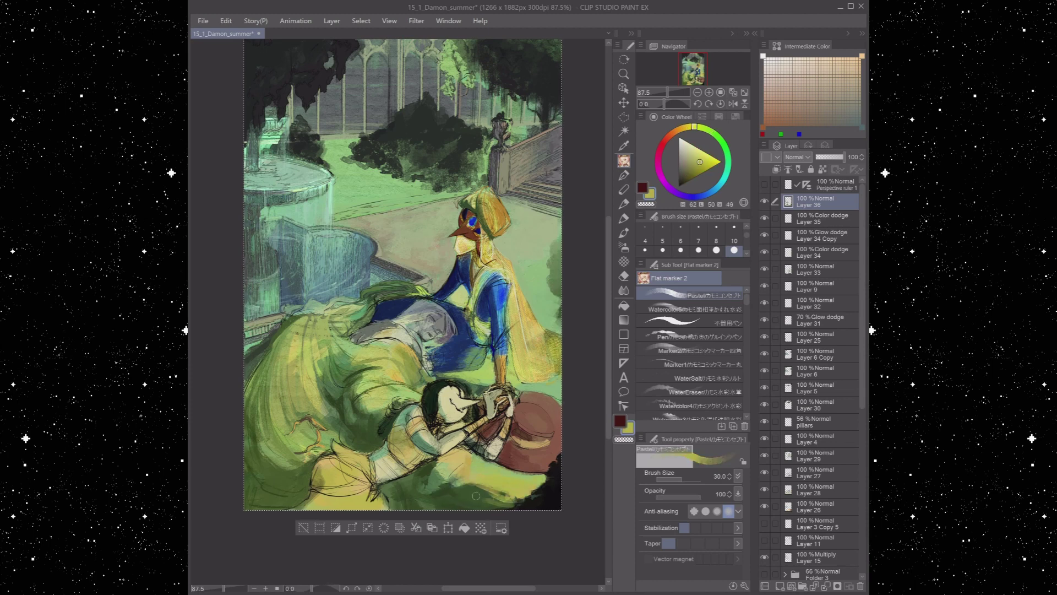
alt+click(437, 504)
alt+click(426, 487)
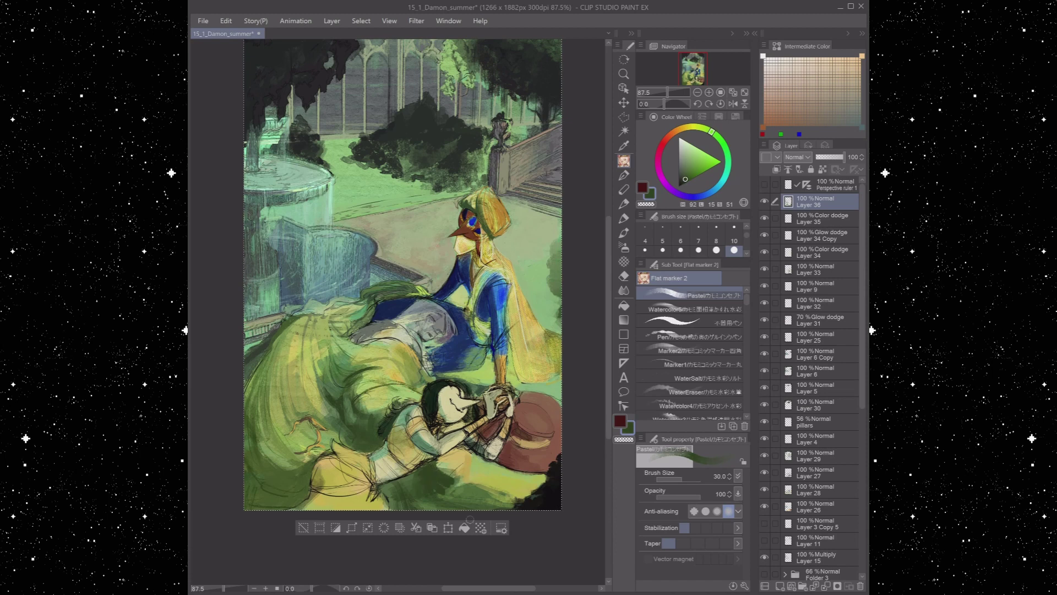
alt+click(393, 503)
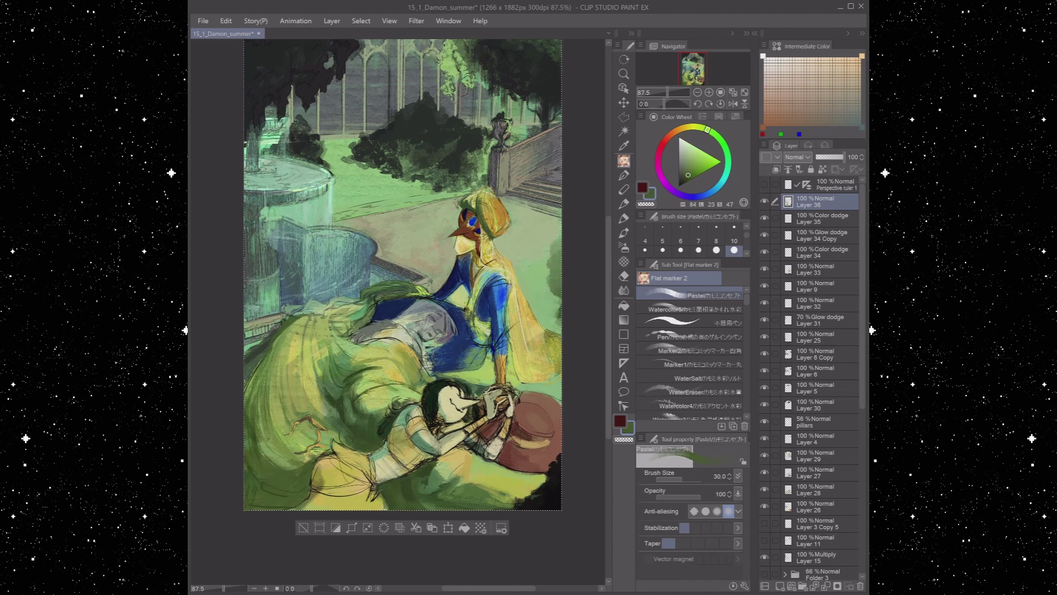
Add finer strokes to the green folds around the reclining figure in sampled tones, using the pastel brush at size 10
click(734, 232)
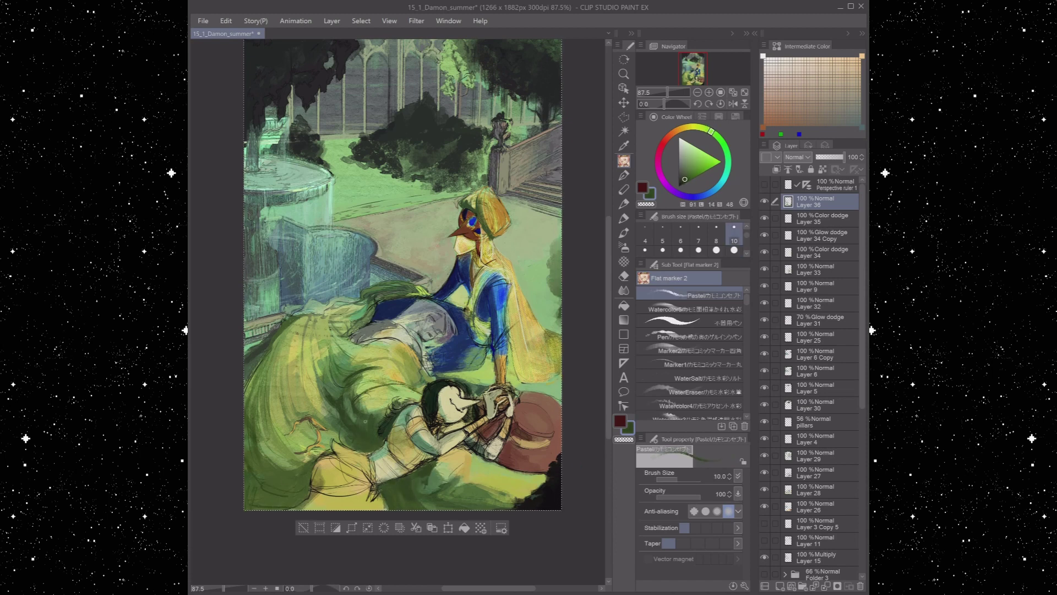
alt+click(348, 417)
alt+click(549, 350)
alt+click(549, 350)
alt+click(420, 384)
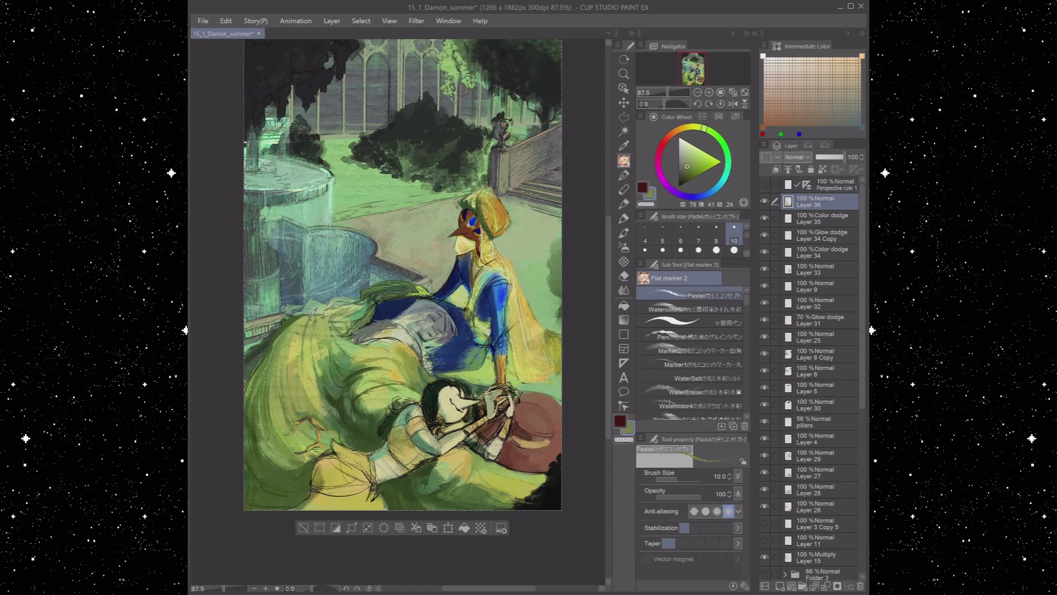
Paint fabric-like folds in the green area below the reclining figure and hat with sampled yellow-greens at brush size 10
alt+click(475, 457)
alt+click(462, 467)
alt+click(511, 486)
alt+click(512, 474)
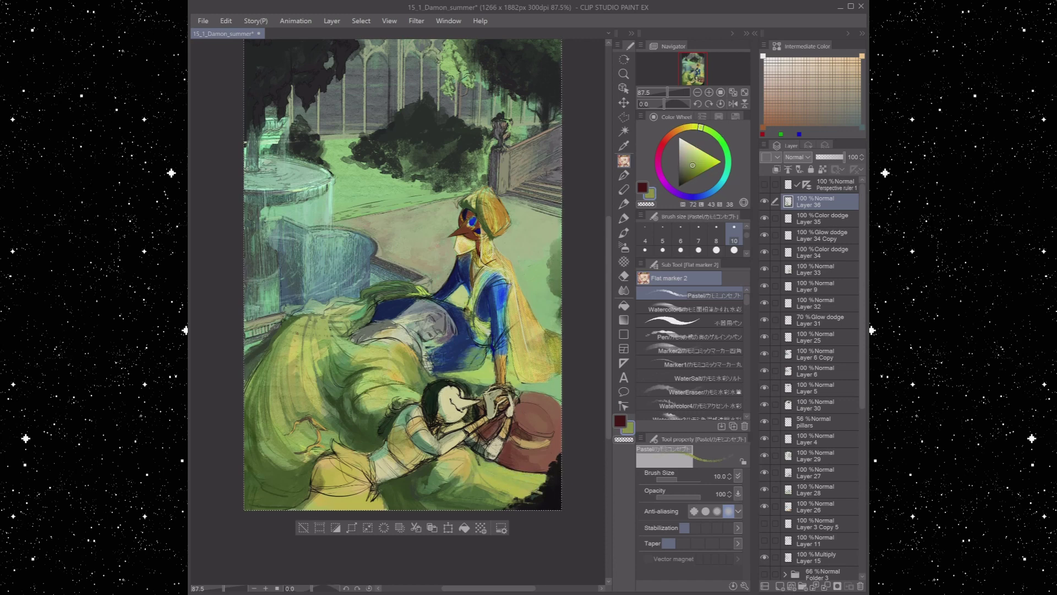
alt+click(423, 504)
alt+click(424, 463)
Line the plaid sleeve and clasped hands beside the hat in sampled dark tones, using the G-pen at size 7
key(p)
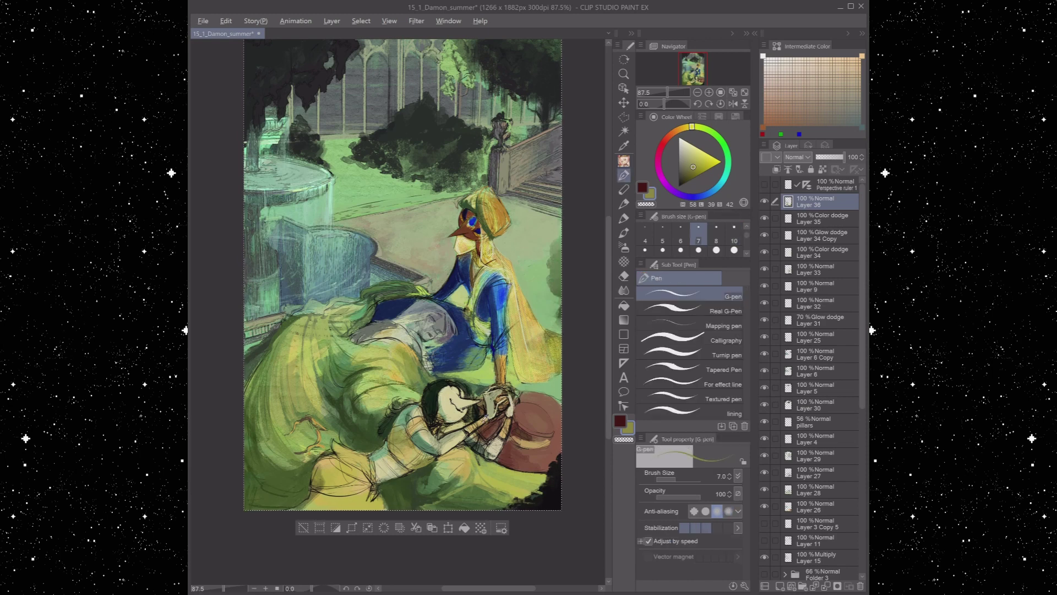
alt+click(483, 418)
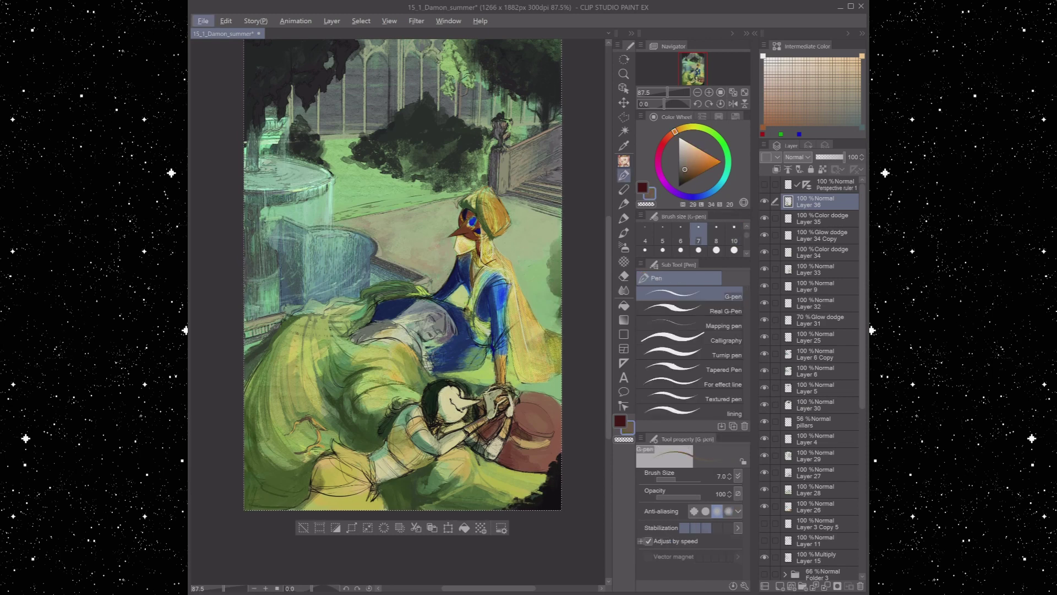
alt+click(506, 407)
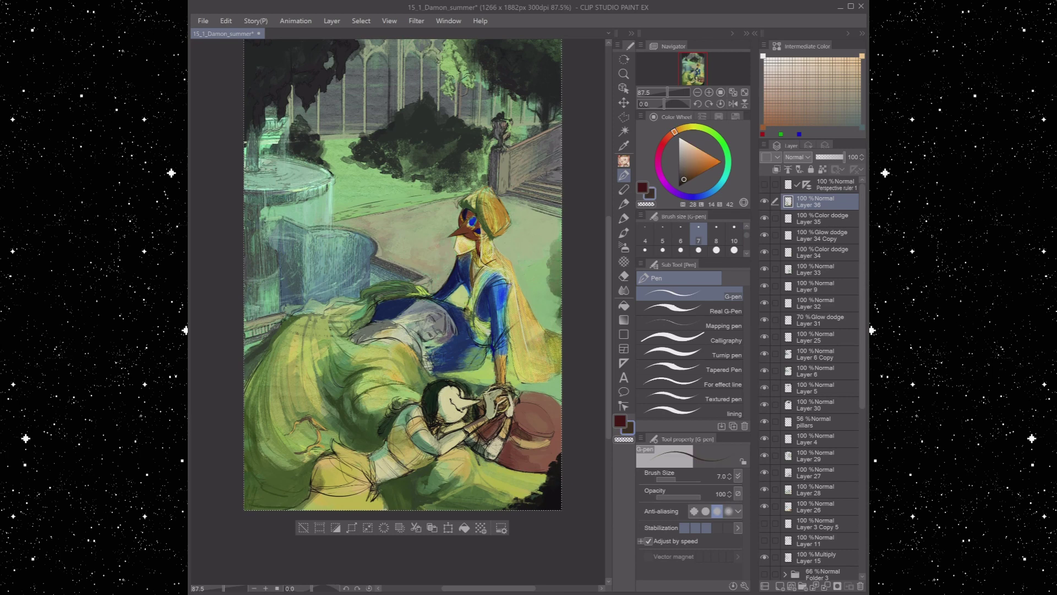
alt+click(487, 429)
alt+click(488, 425)
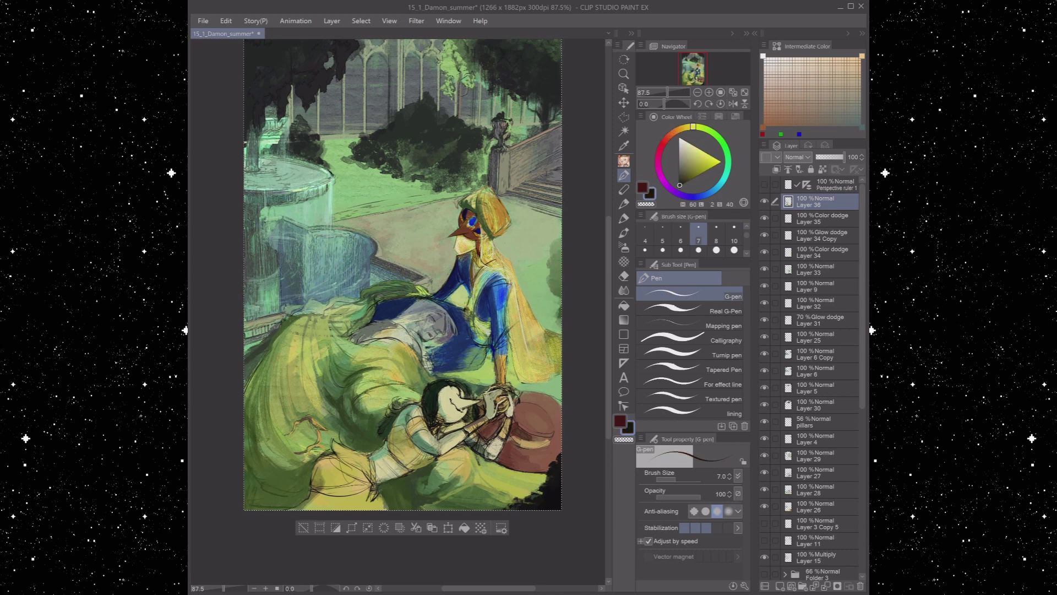
alt+click(491, 425)
alt+click(489, 425)
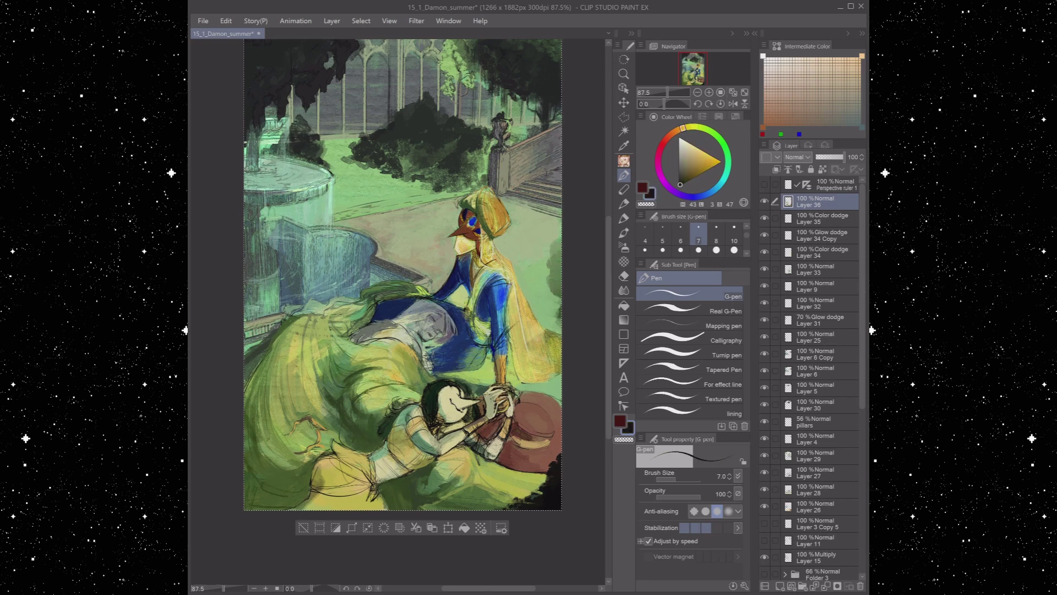
Refine the reclining figure's clasped hands with sampled yellow and ochre tones, using the G-pen at size 7
alt+click(499, 400)
alt+click(509, 408)
alt+click(500, 399)
alt+click(509, 407)
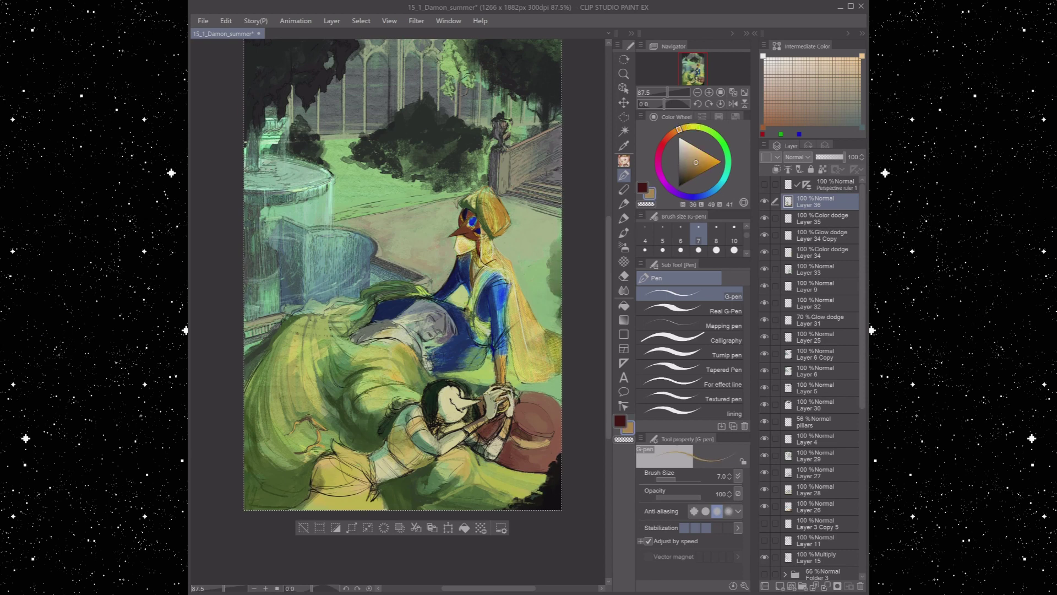
alt+click(499, 399)
alt+click(508, 408)
alt+click(499, 400)
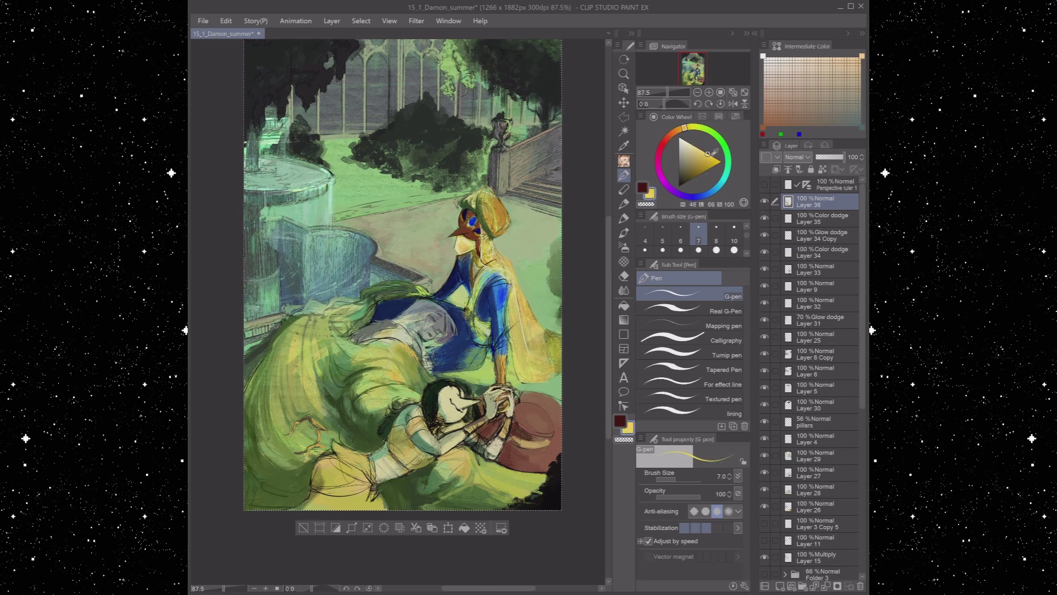
alt+click(509, 408)
alt+click(499, 400)
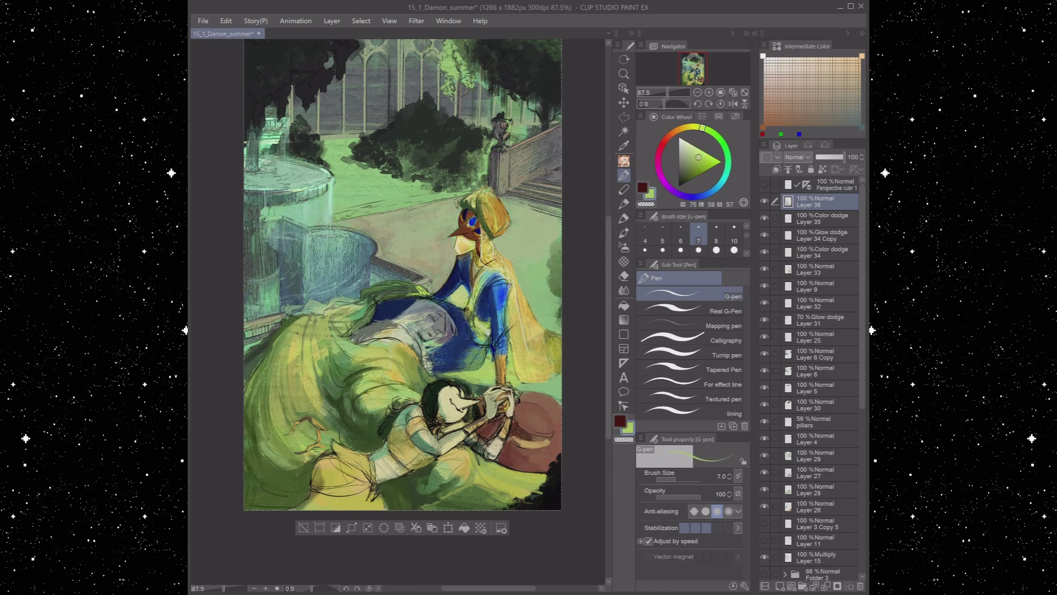
Define the edges between the hands, plaid sleeve and hat with sampled near-black and reddish-brown tones
alt+click(509, 407)
alt+click(499, 400)
alt+click(508, 407)
alt+click(500, 400)
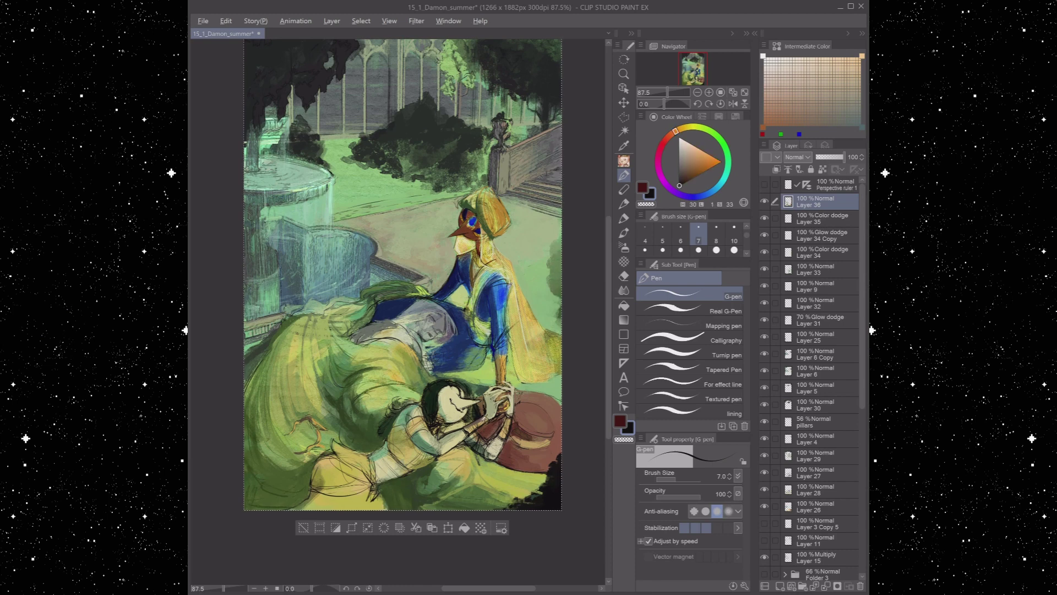
alt+click(508, 407)
alt+click(499, 400)
alt+click(504, 417)
alt+click(497, 430)
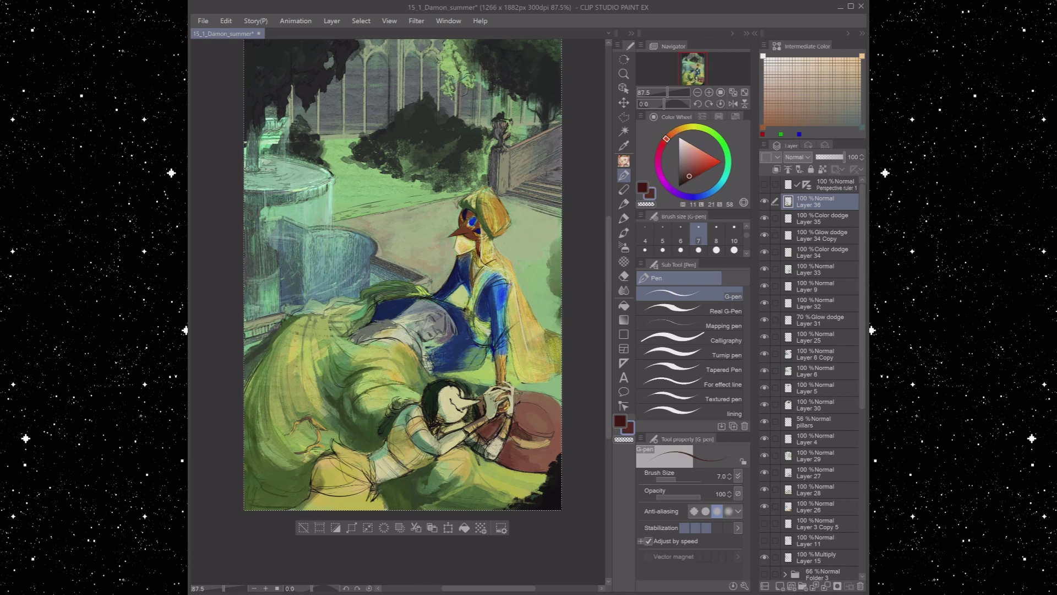
Shade the hat beside the hands in sampled reddish brown, using the pastel brush at size 30
key(b)
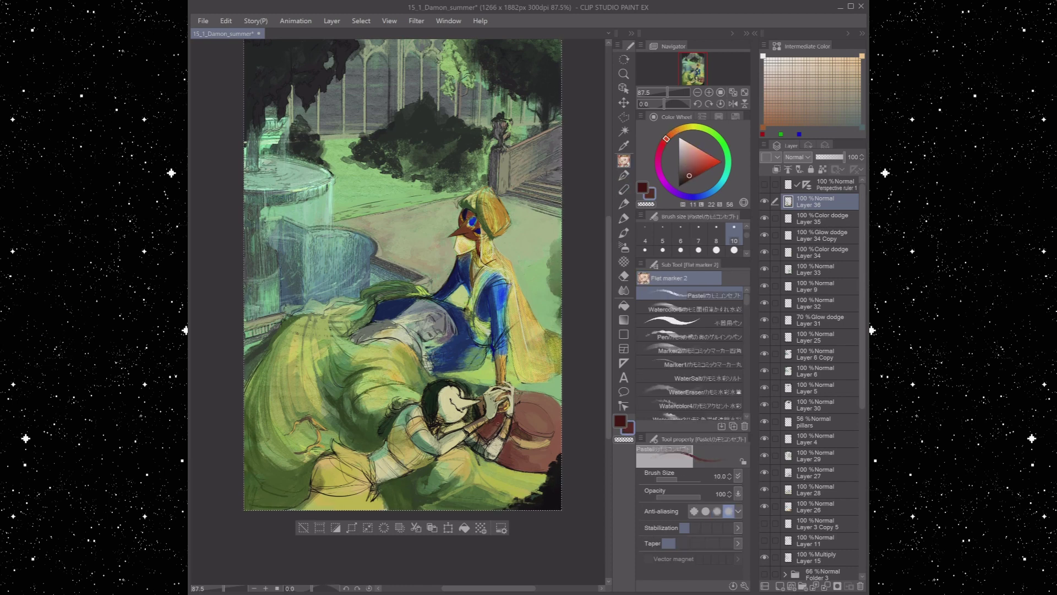
click(734, 250)
alt+click(477, 412)
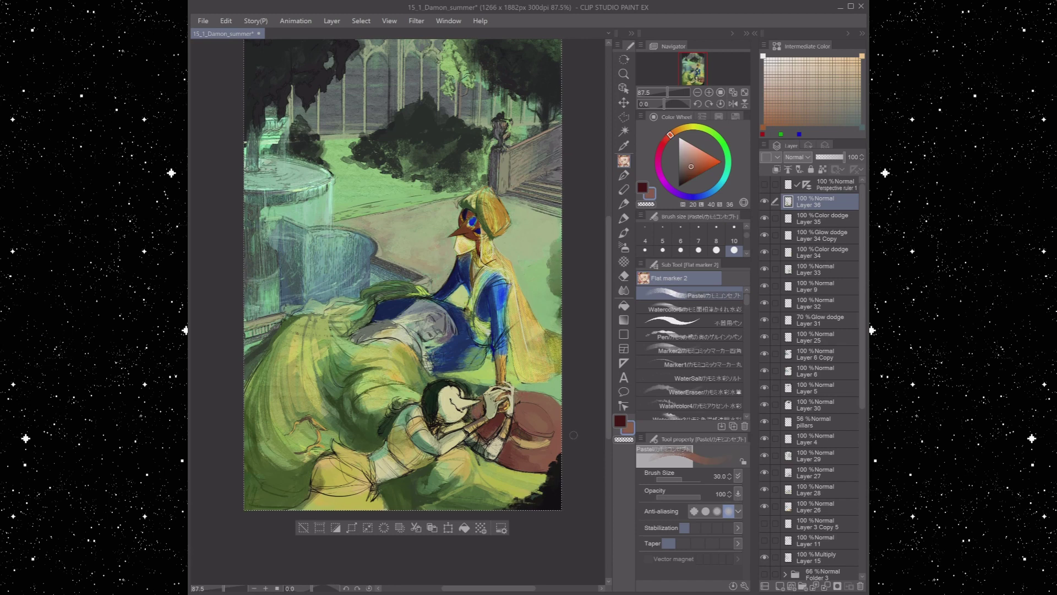
key(alt)
Paint dark red stripes and accents on the reclining figure's sleeves and shirt, using the pastel brush at size 7
click(698, 236)
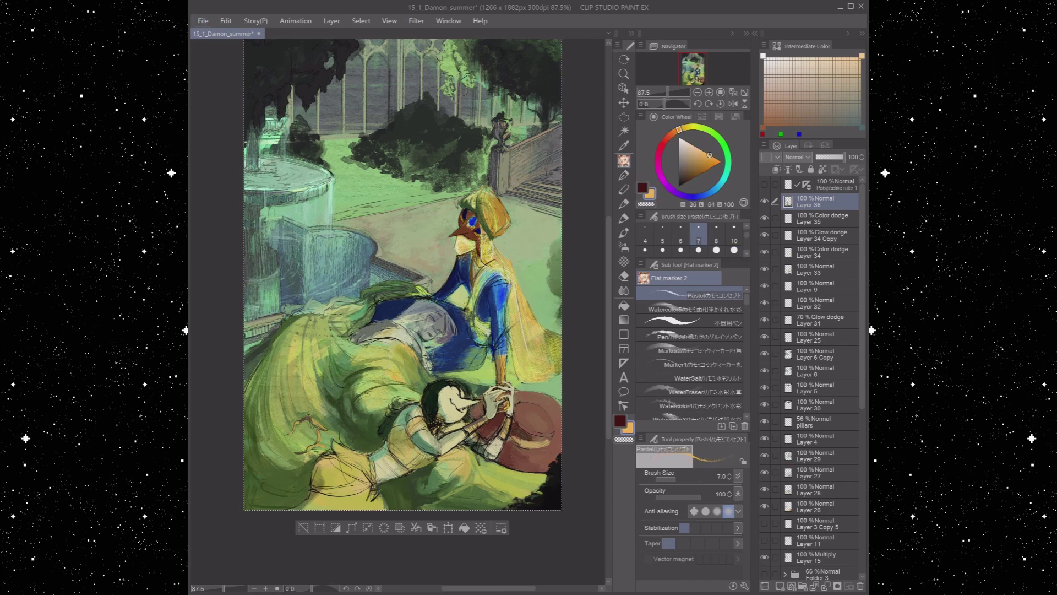
click(686, 172)
click(663, 143)
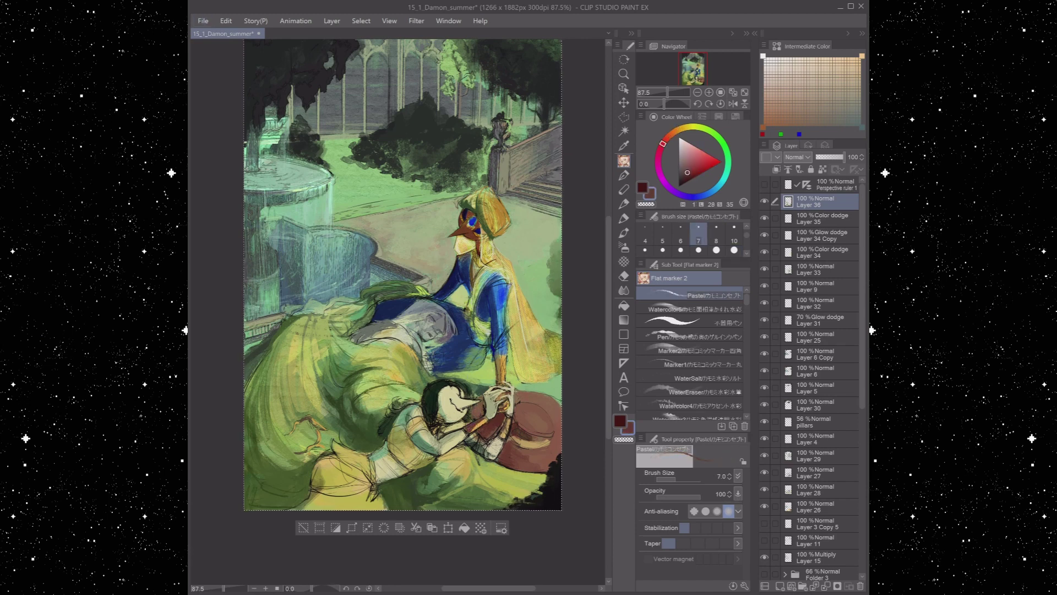
drag(501, 420, 509, 437)
drag(407, 424, 408, 433)
drag(420, 392, 416, 404)
mouse_move(414, 386)
mouse_down()
mouse_move(409, 402)
mouse_move(462, 423)
mouse_up()
drag(339, 455, 361, 465)
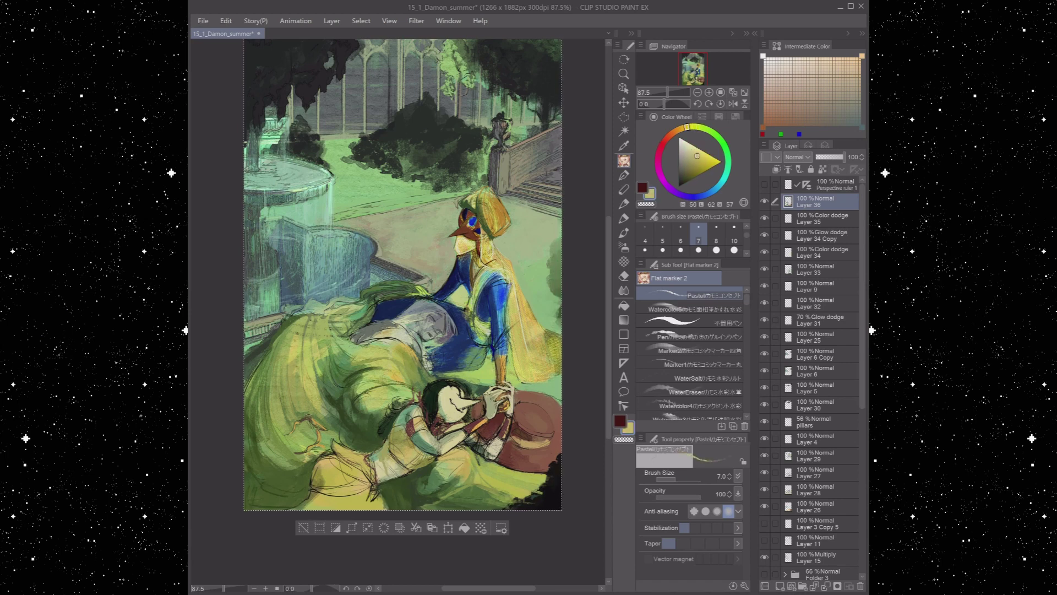
Paint over the sketch lines around the reclining figure's torso and legs in sampled greens, using the pastel brush at size 30
click(734, 250)
alt+click(415, 462)
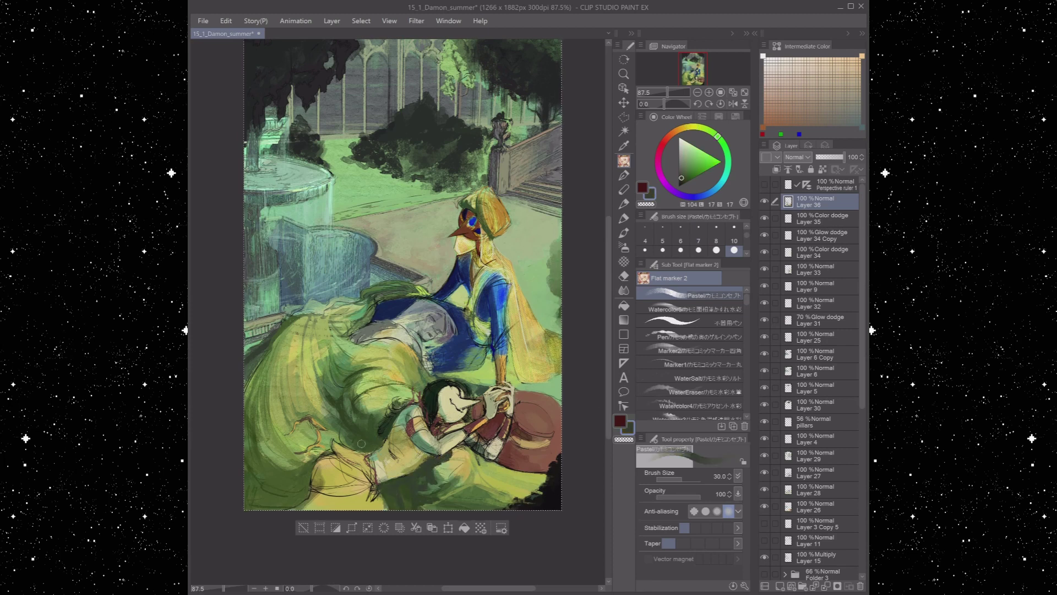
alt+click(308, 474)
alt+click(278, 491)
Add orange and dark red stripes to the reclining figure's striped sleeve, using the G-pen at size 7
key(p)
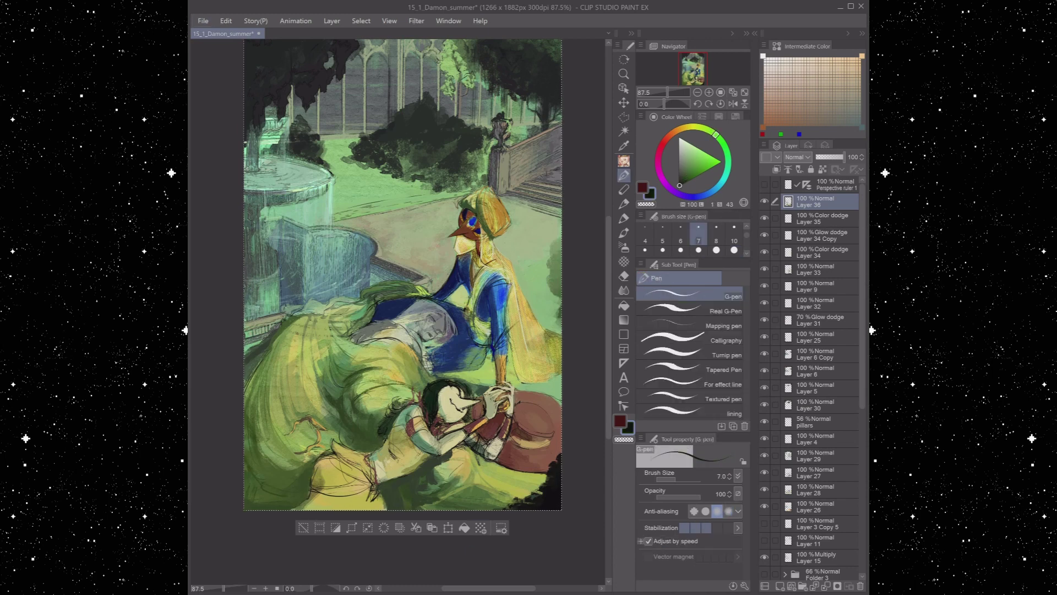
alt+click(397, 412)
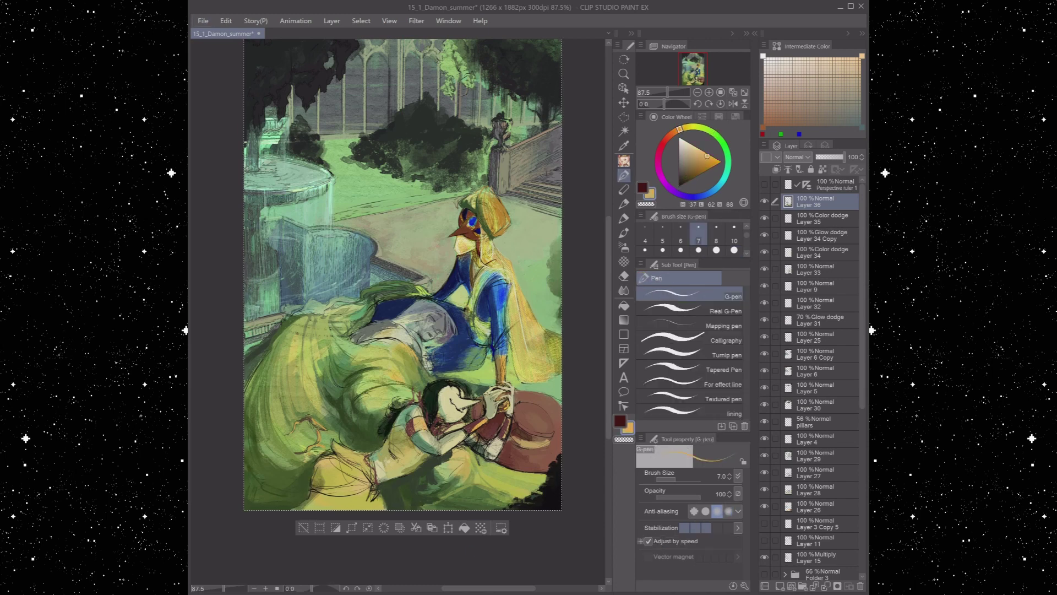
alt+click(411, 429)
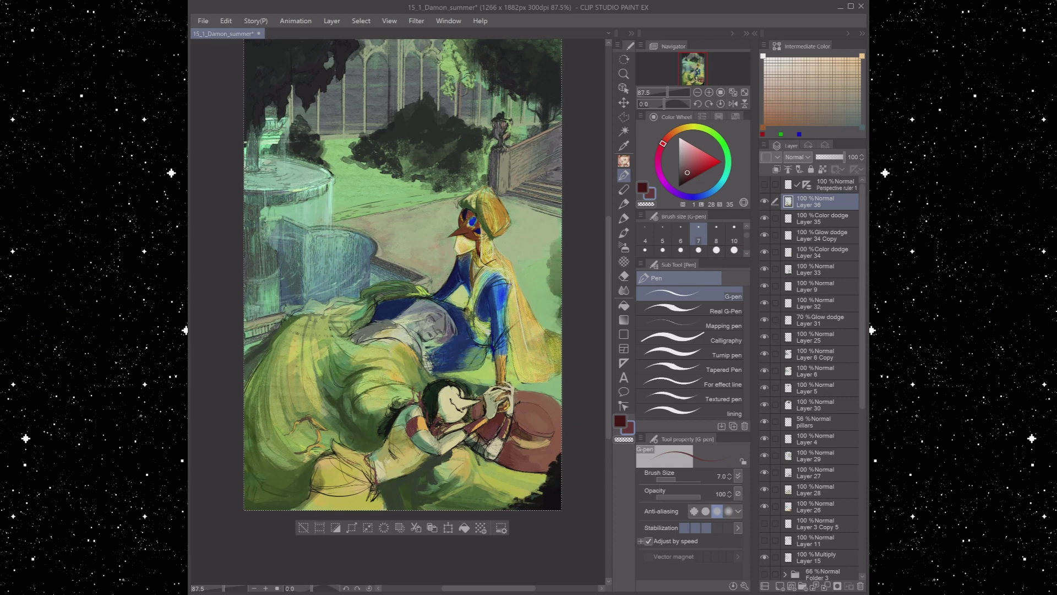
alt+click(496, 452)
alt+click(411, 429)
alt+click(411, 430)
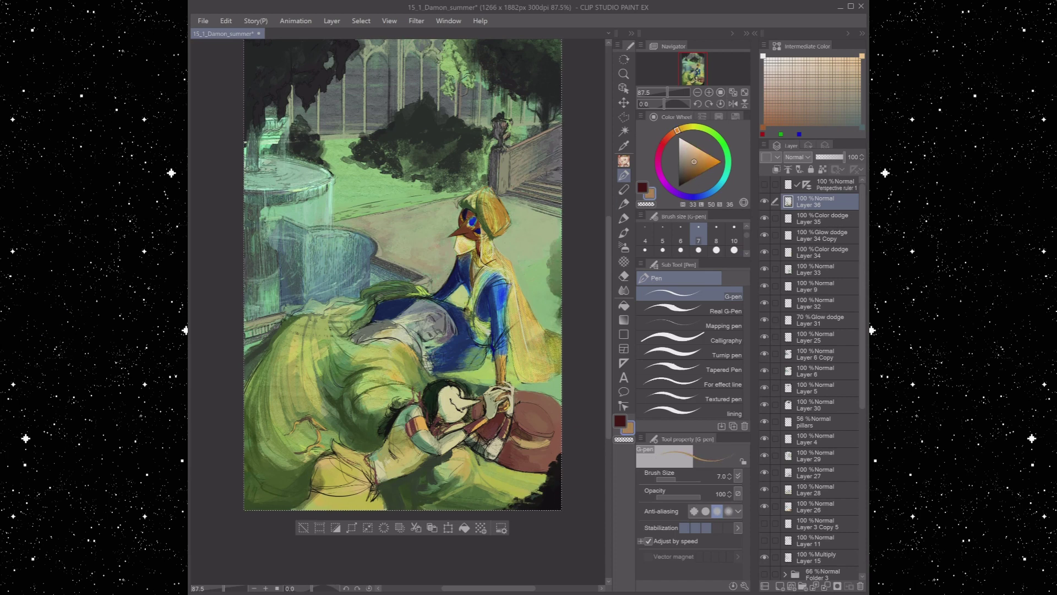
alt+click(410, 427)
alt+click(417, 424)
alt+click(418, 428)
alt+click(422, 438)
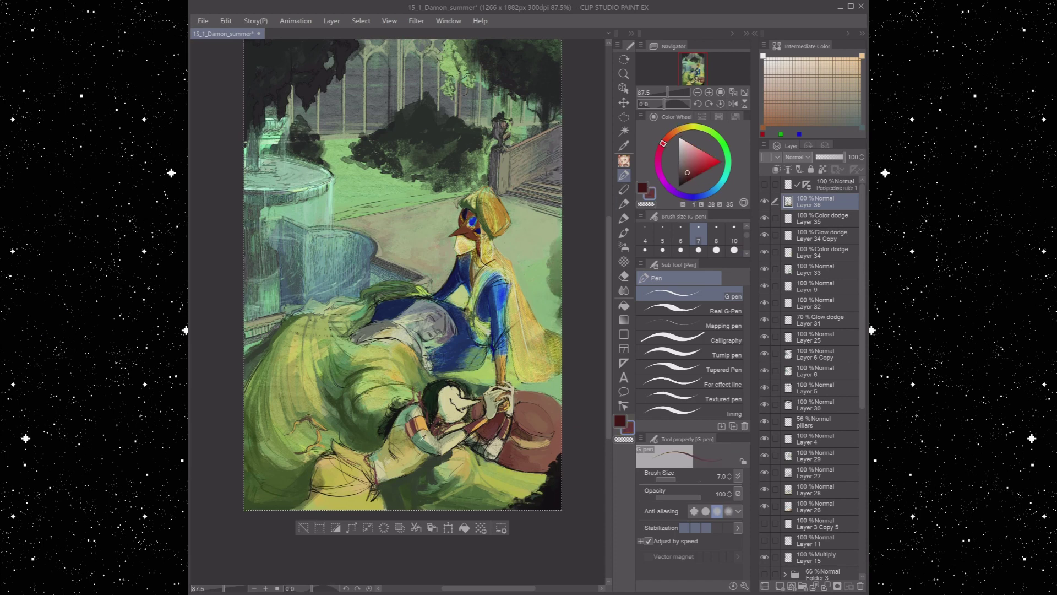
Refine the reclining figure's shoulder and collar area with sampled brown, dark red and orange G-pen strokes
alt+click(478, 427)
alt+click(422, 421)
alt+click(423, 421)
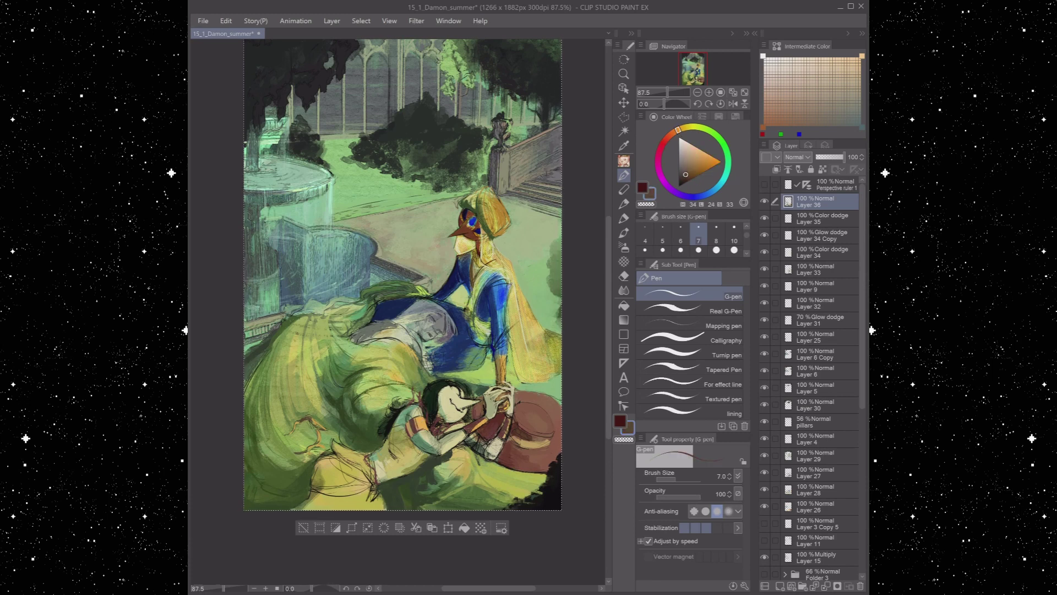
alt+click(447, 433)
alt+click(425, 402)
alt+click(436, 415)
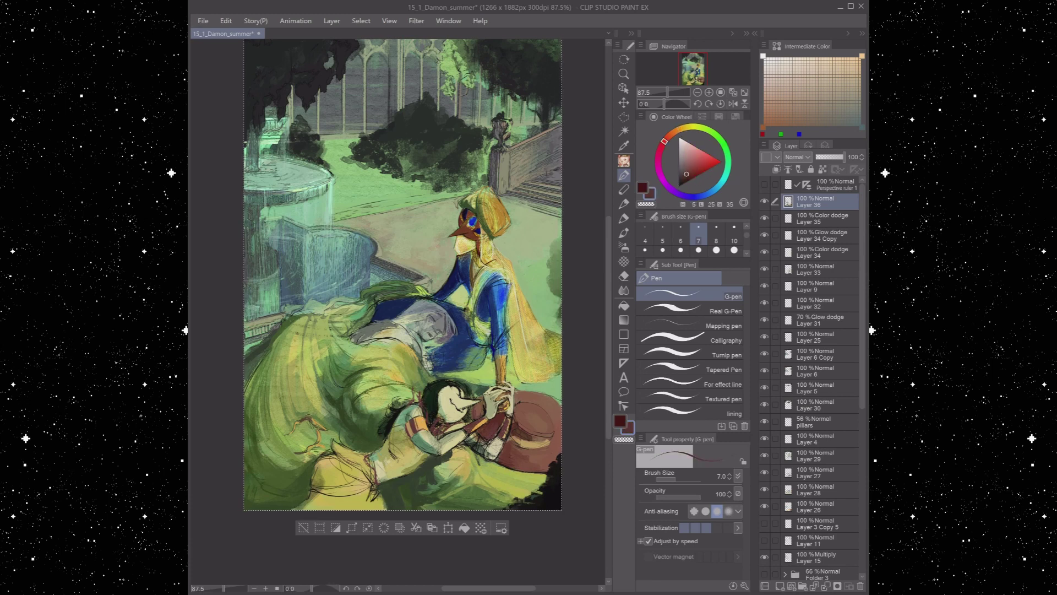
alt+click(463, 91)
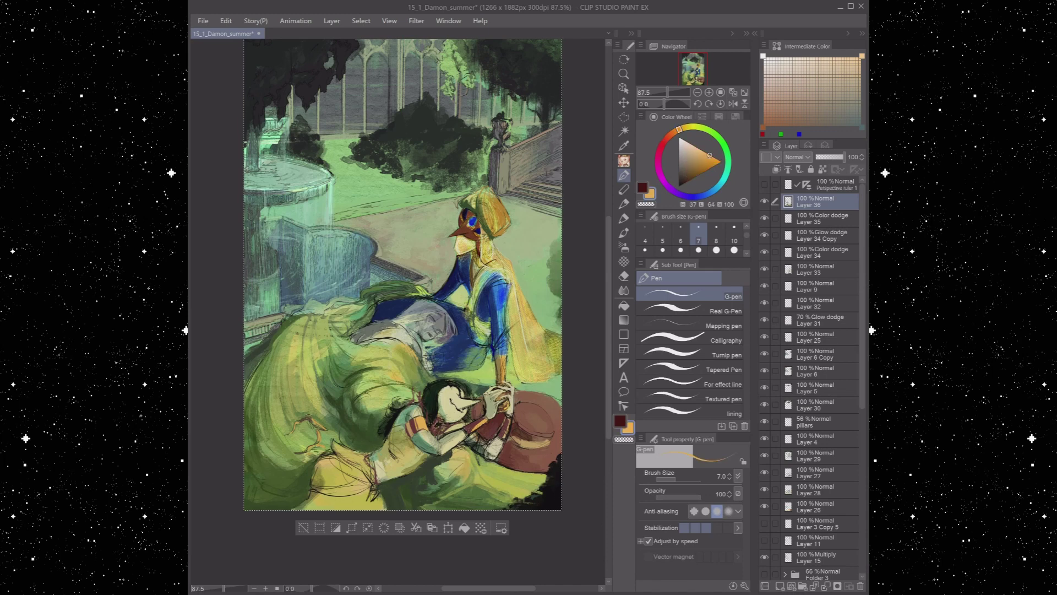
alt+click(464, 91)
Touch up the reclining figure's sleeve and collar in sampled orange and dark red, using the pastel brush at size 5
key(b)
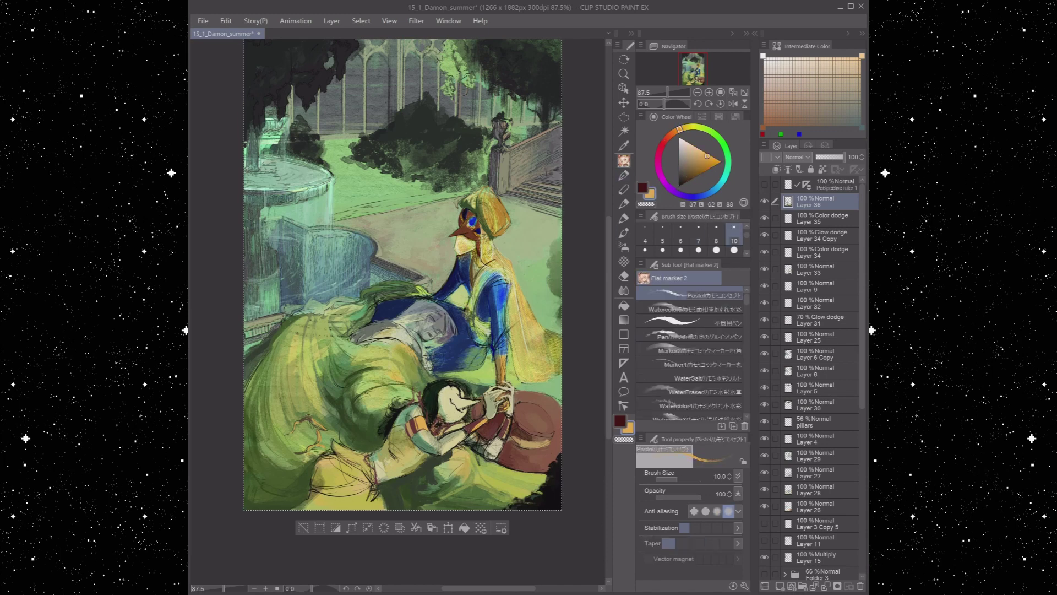
click(662, 231)
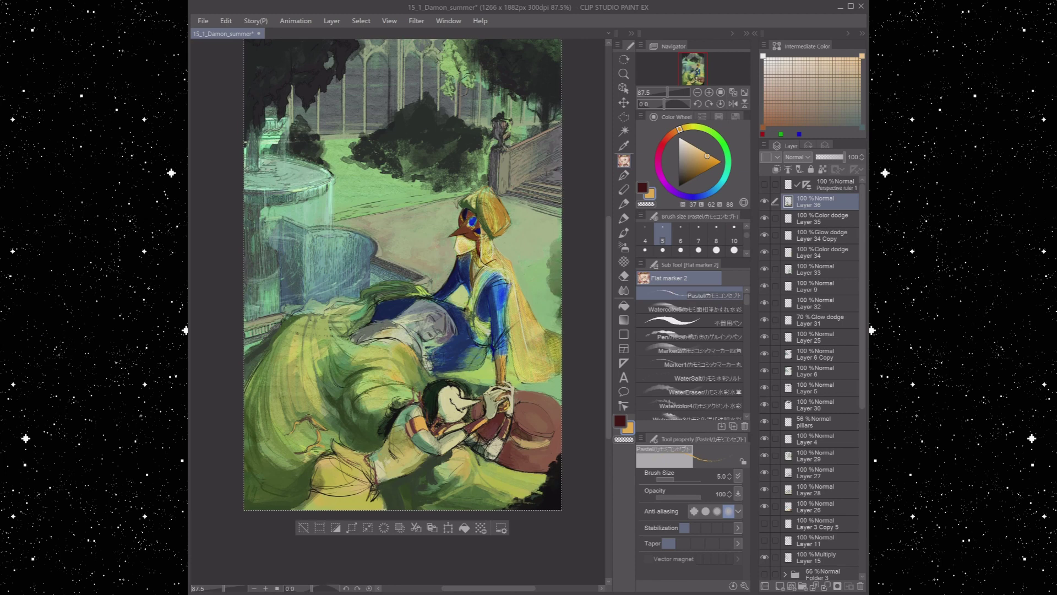
alt+click(464, 91)
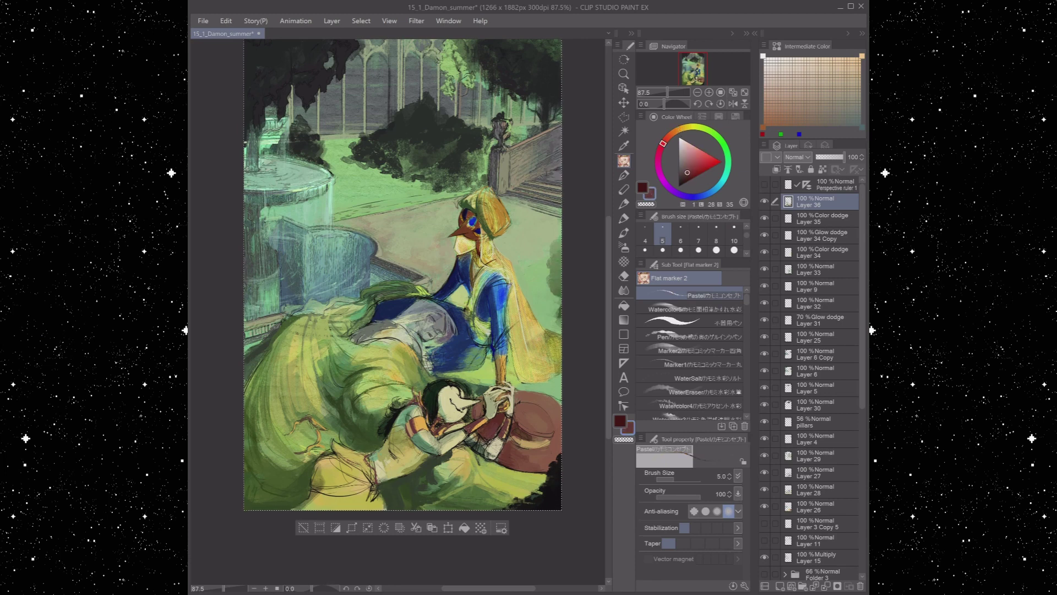
alt+click(463, 91)
alt+click(463, 91)
Add crisp orange and near-black details to the reclining figure's striped sleeve and collar, using the G-pen at size 7
key(p)
key(x)
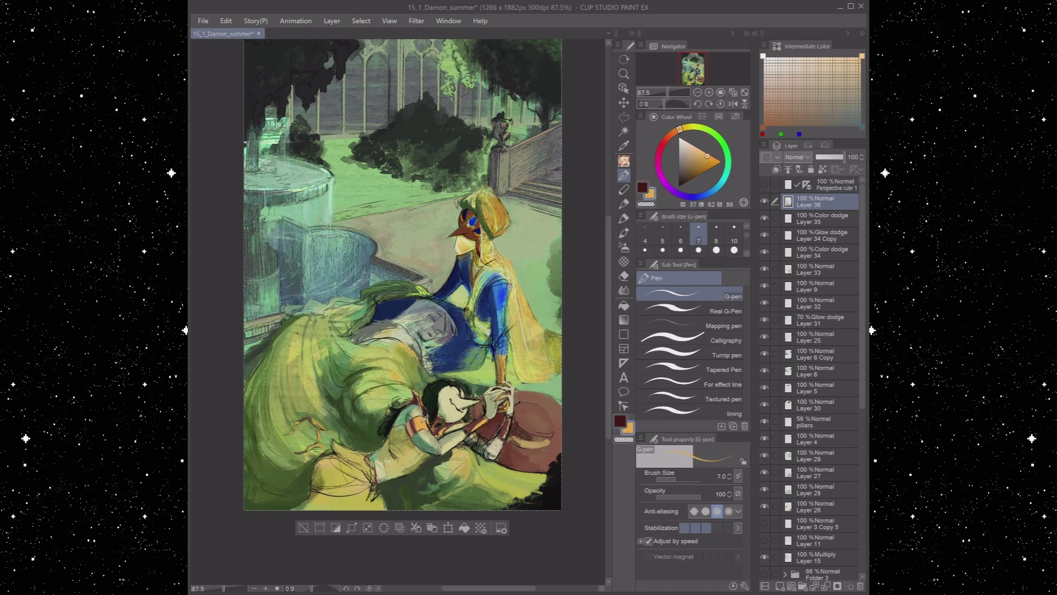
alt+click(464, 90)
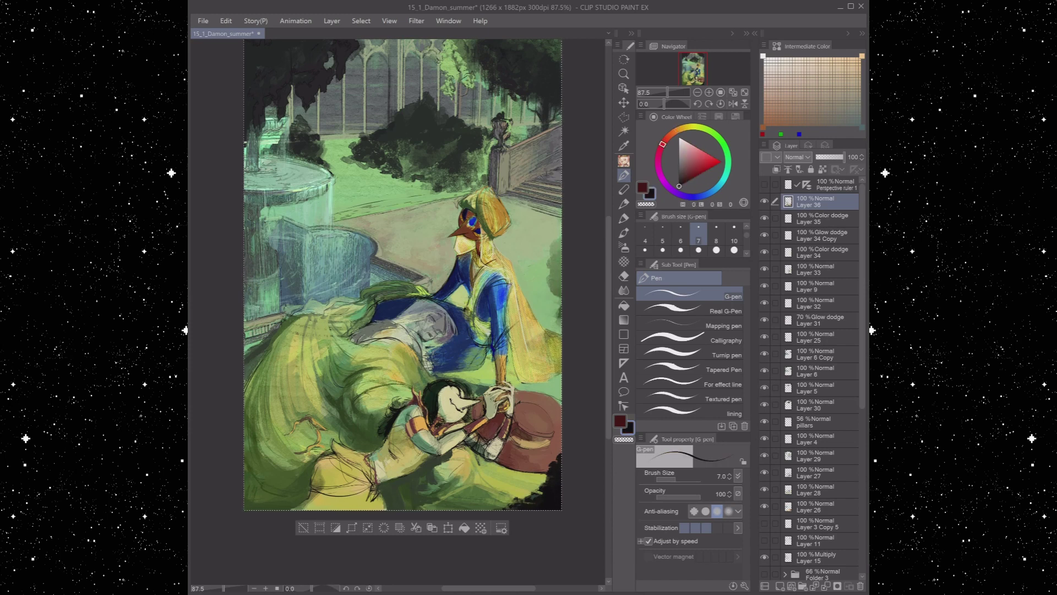
alt+click(463, 90)
Paint sampled green tones around the reclining figure's head and hair, using the pastel brush at size 10
key(b)
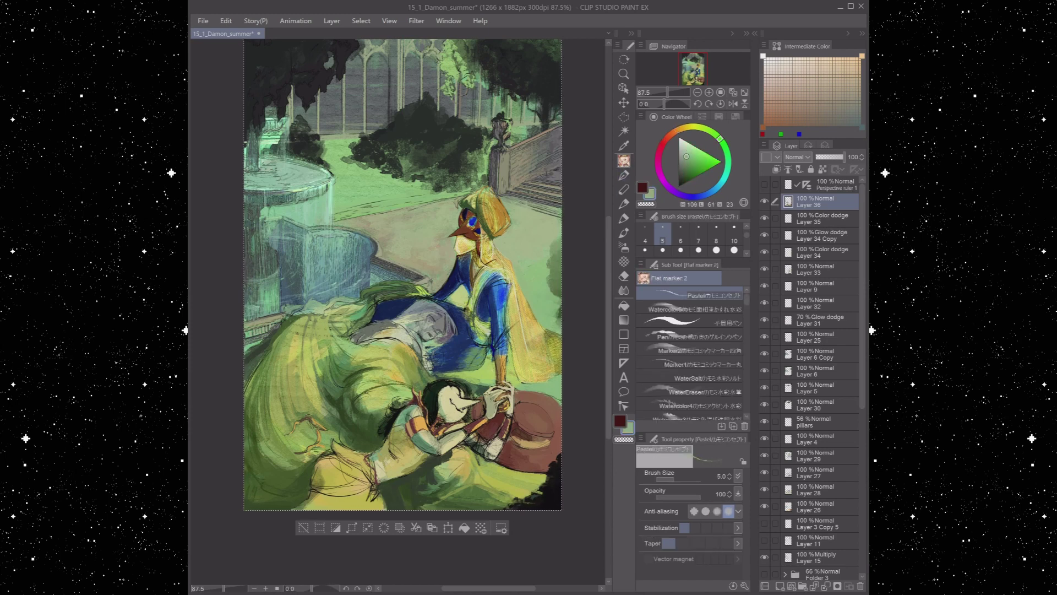
key(bracketright)
key(bracketright)
key(bracketright)
key(bracketright)
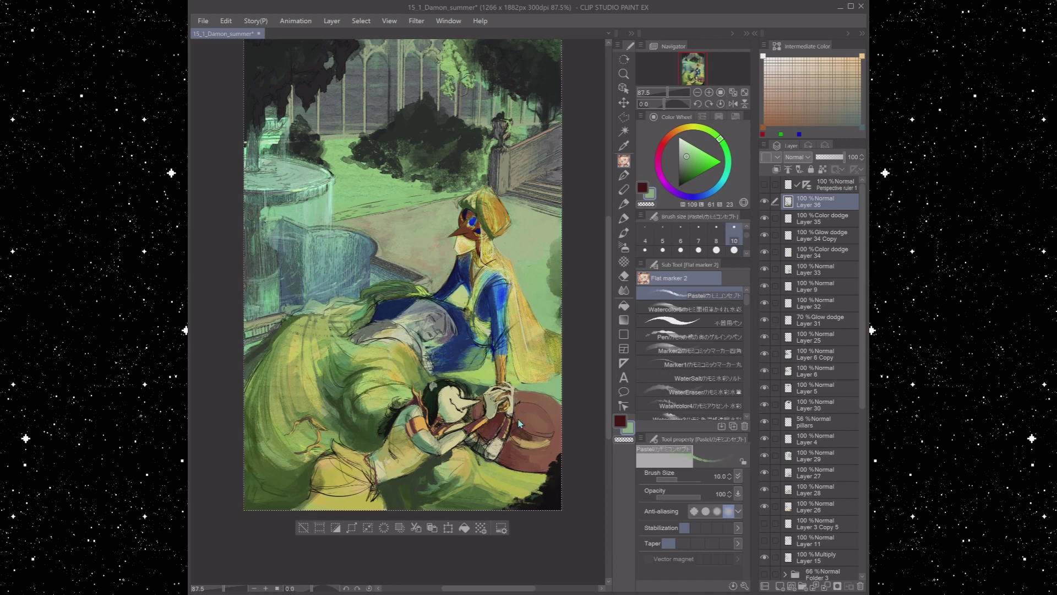
alt+click(458, 397)
alt+click(433, 385)
Refine the reclining figure's mask edge and hands with sampled pale yellow, brown and dark green strokes, mainly using the G-pen at size 7
key(p)
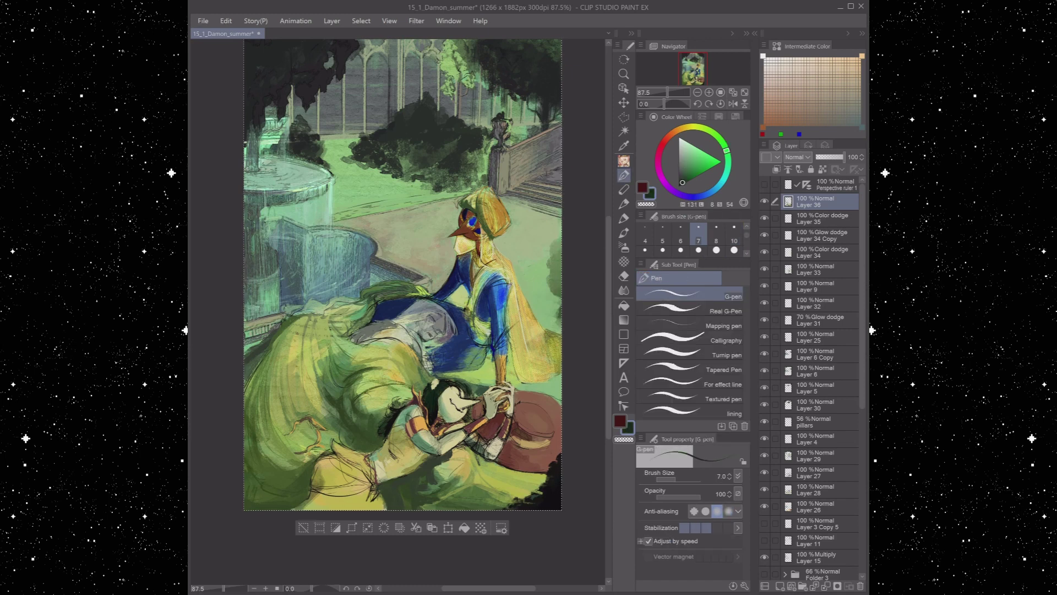
alt+click(444, 392)
alt+click(471, 400)
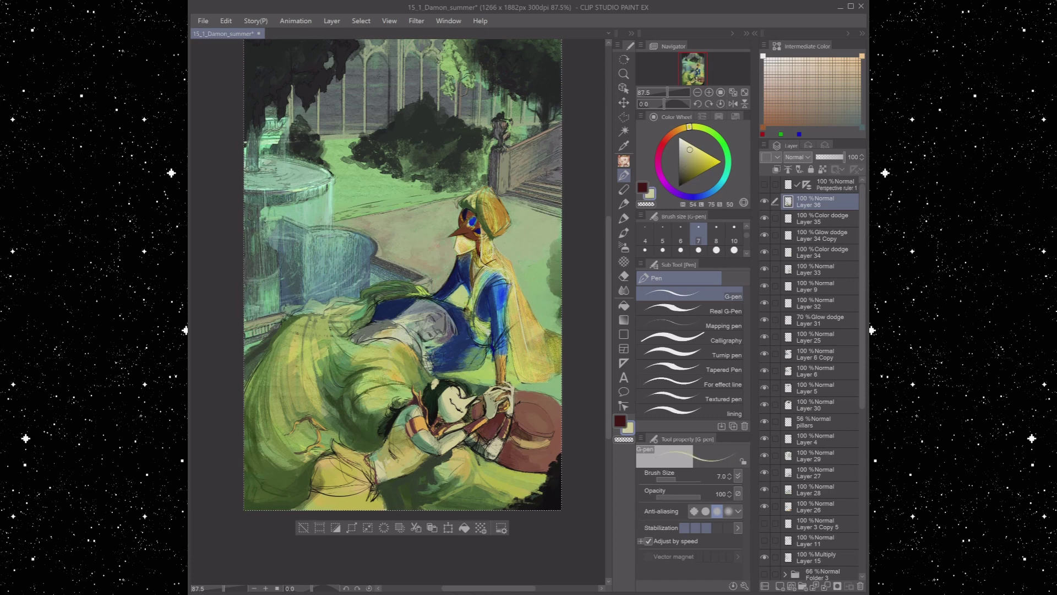
alt+click(477, 403)
alt+click(475, 406)
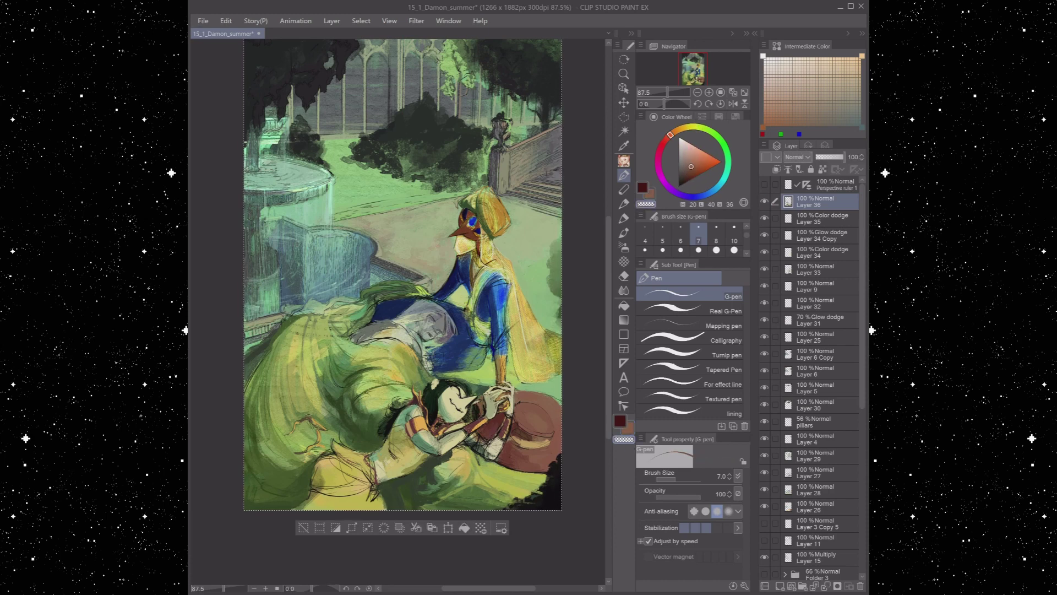
alt+click(475, 414)
alt+click(472, 413)
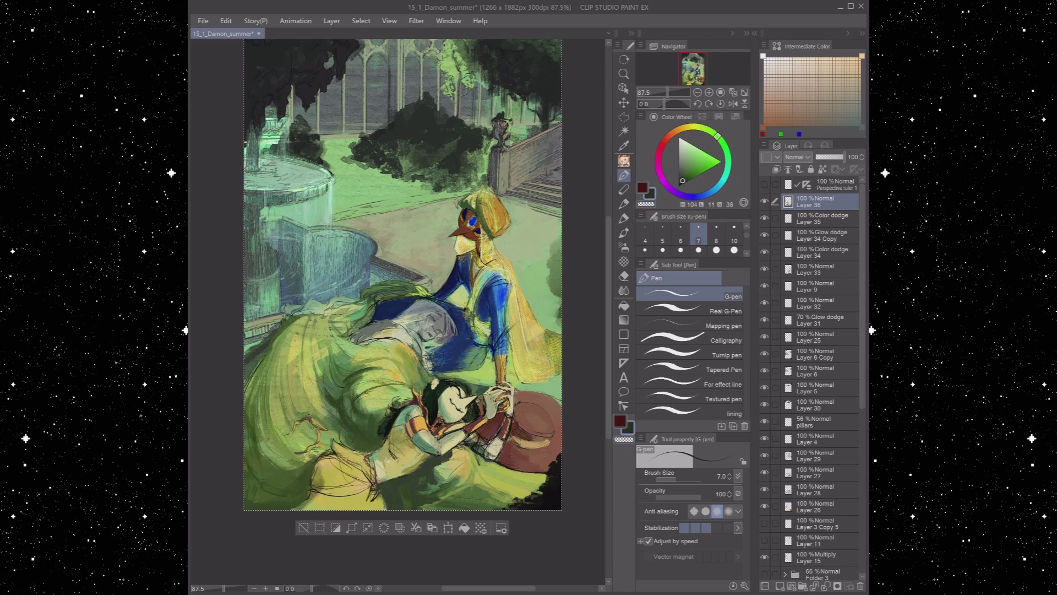
key(b)
alt+click(474, 409)
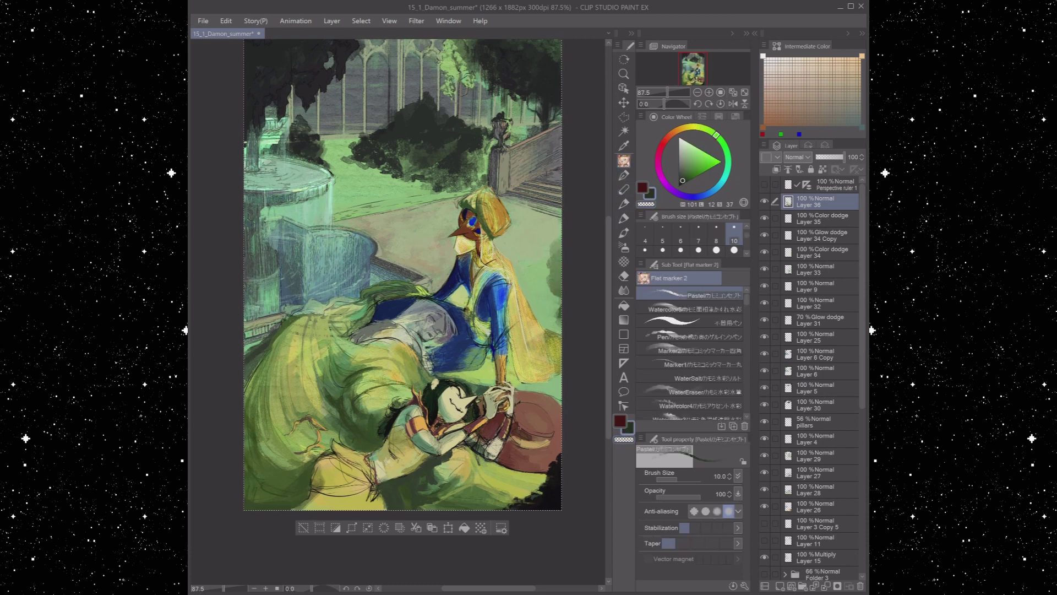
Add dark red and orange strokes to the hair beside the reclining figure's mask, using the G-pen and the pastel brush
key(p)
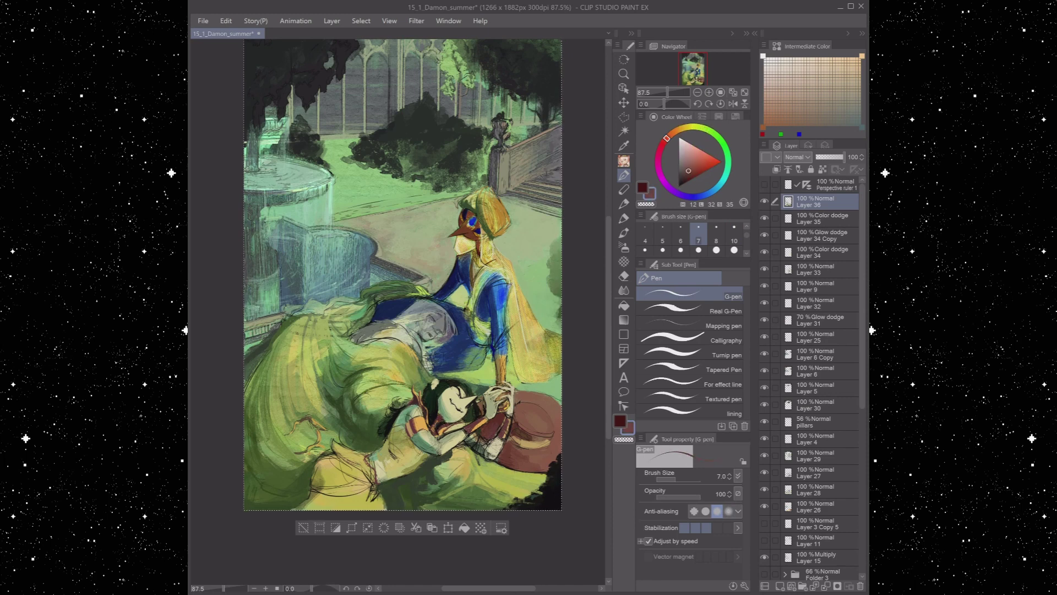
key(x)
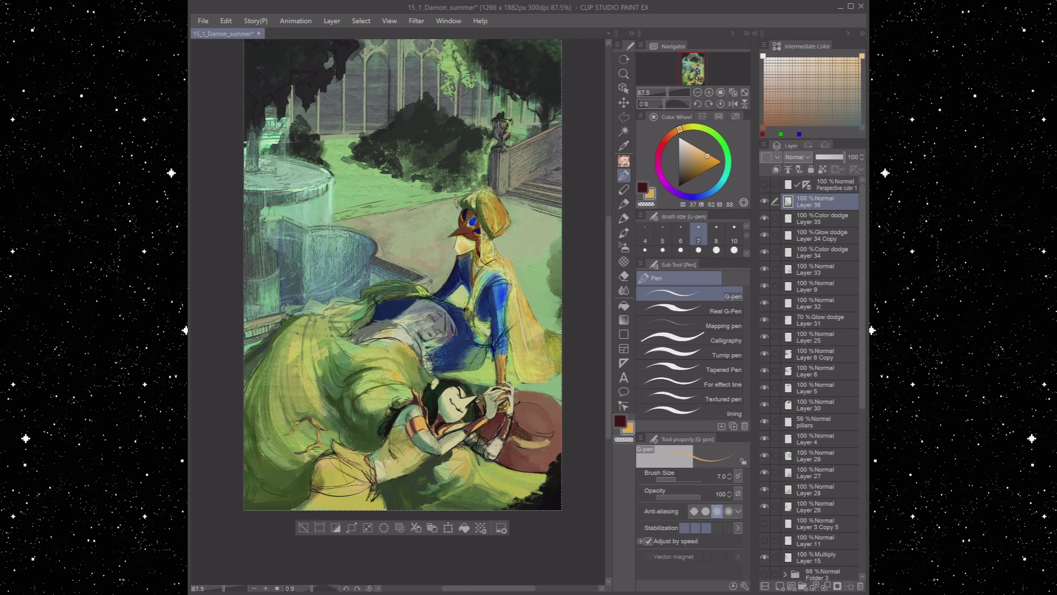
alt+click(445, 419)
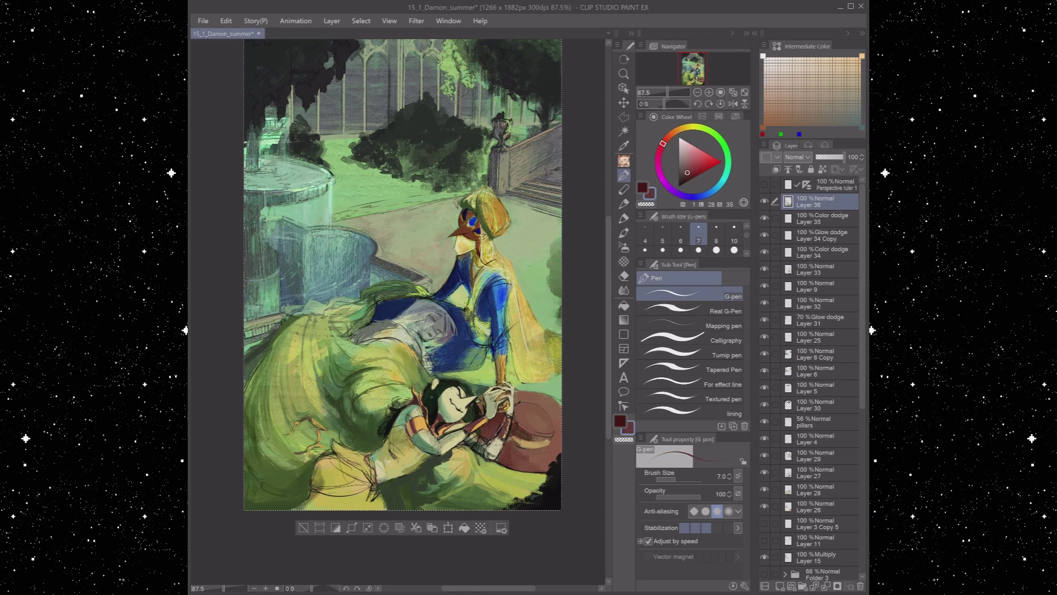
key(x)
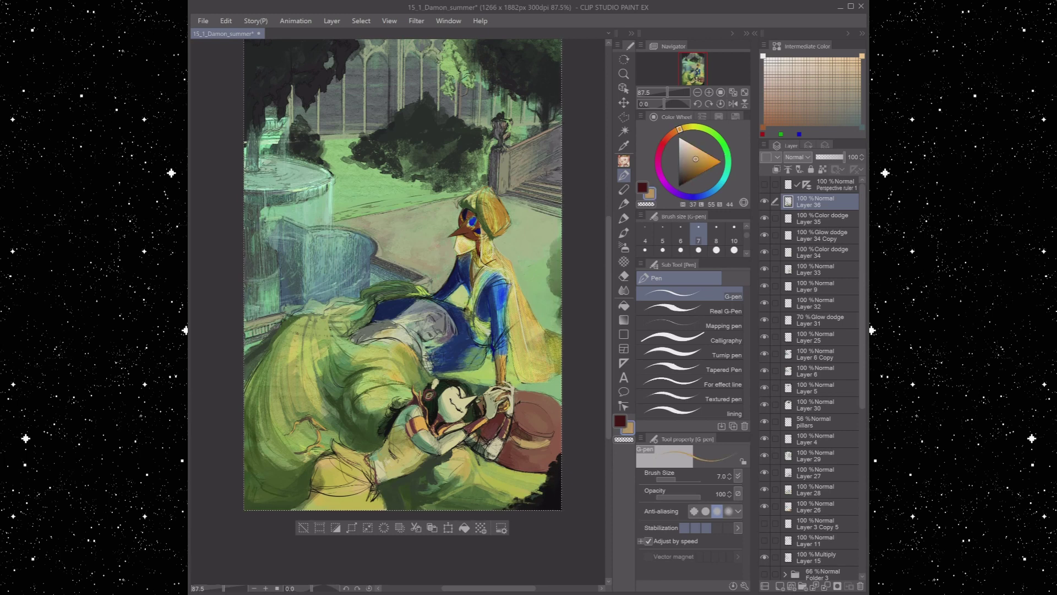
key(bracketright)
key(bracketright)
key(b)
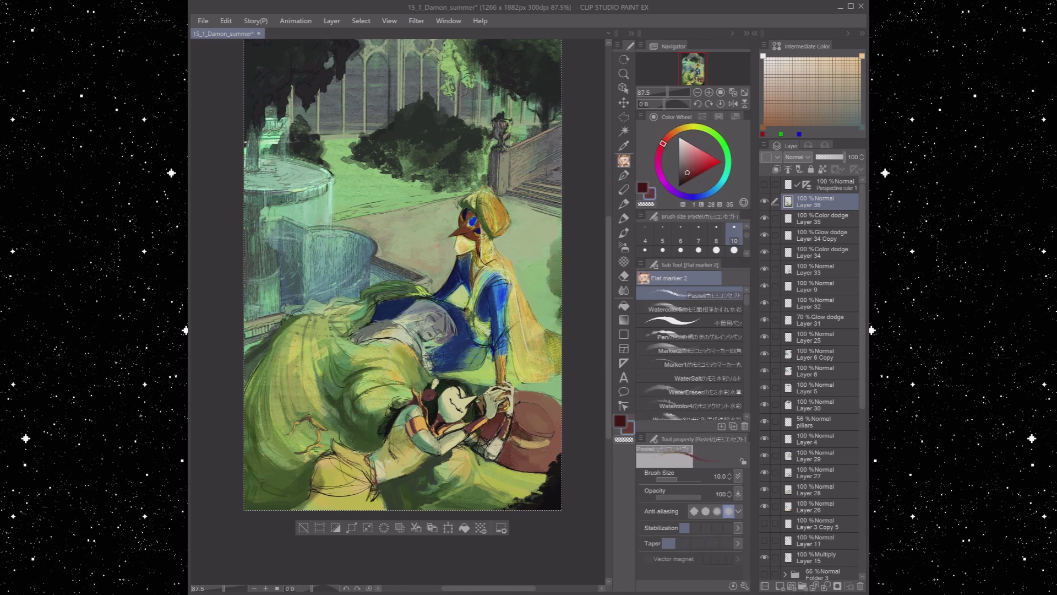
Rework the hair beside the reclining figure's mask with sampled near-black and orange G-pen strokes at size 10
key(p)
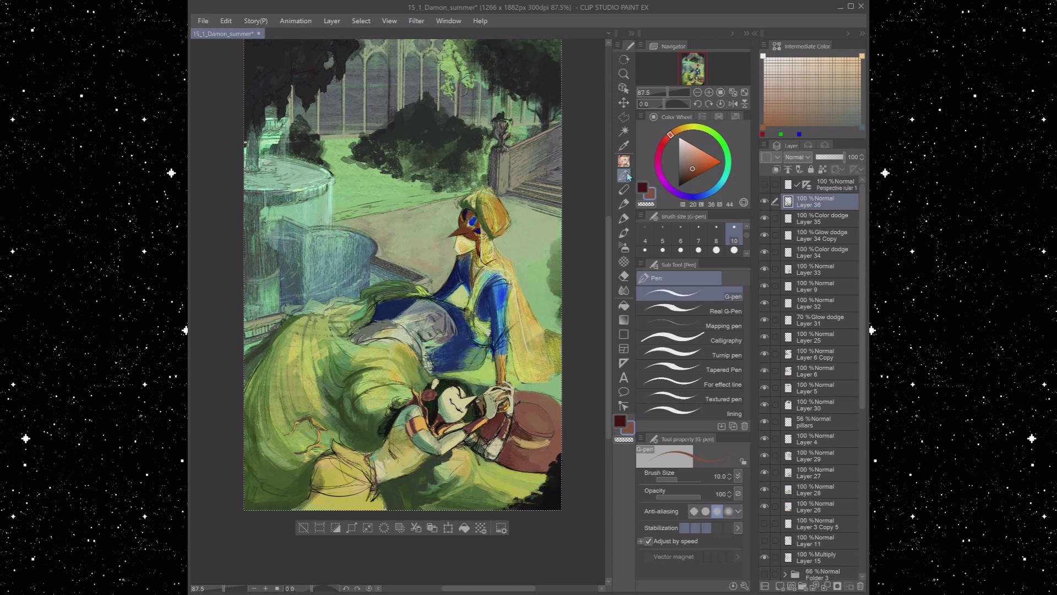
alt+click(485, 209)
alt+click(433, 397)
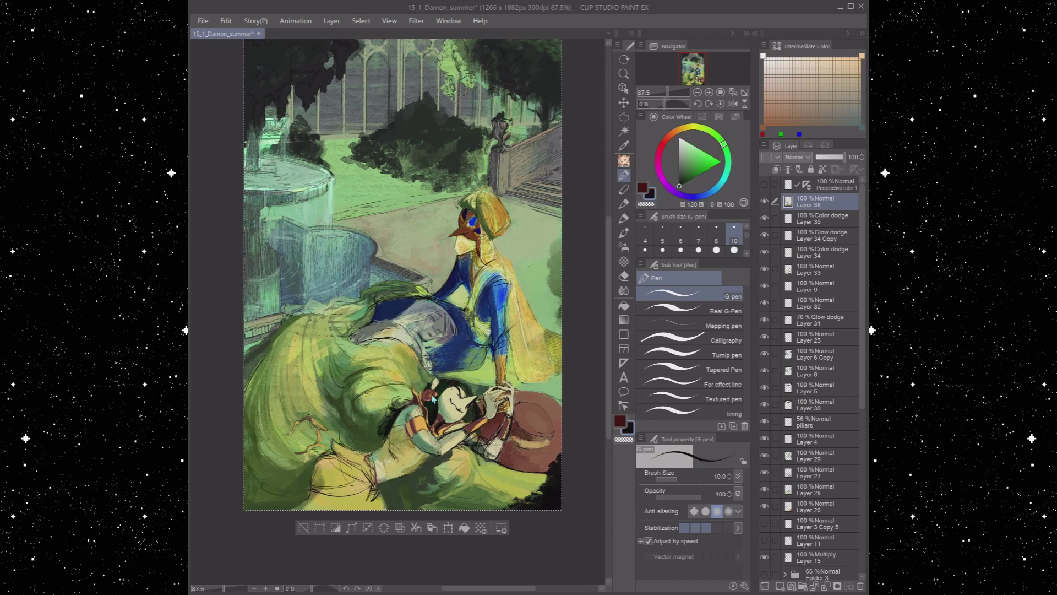
drag(435, 399, 421, 384)
alt+click(465, 387)
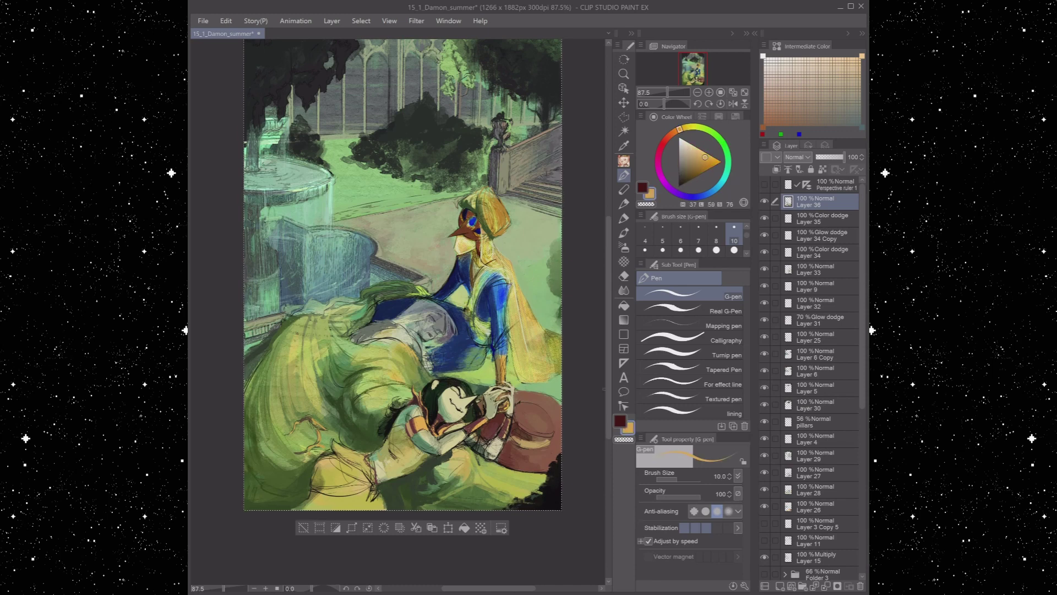
Sharpen the stripes and folds of the reclining figure's upper sleeve with sampled near-black and orange, using the G-pen at size 10
alt+click(415, 421)
alt+click(415, 422)
alt+click(414, 422)
alt+click(439, 423)
alt+click(440, 422)
alt+click(444, 423)
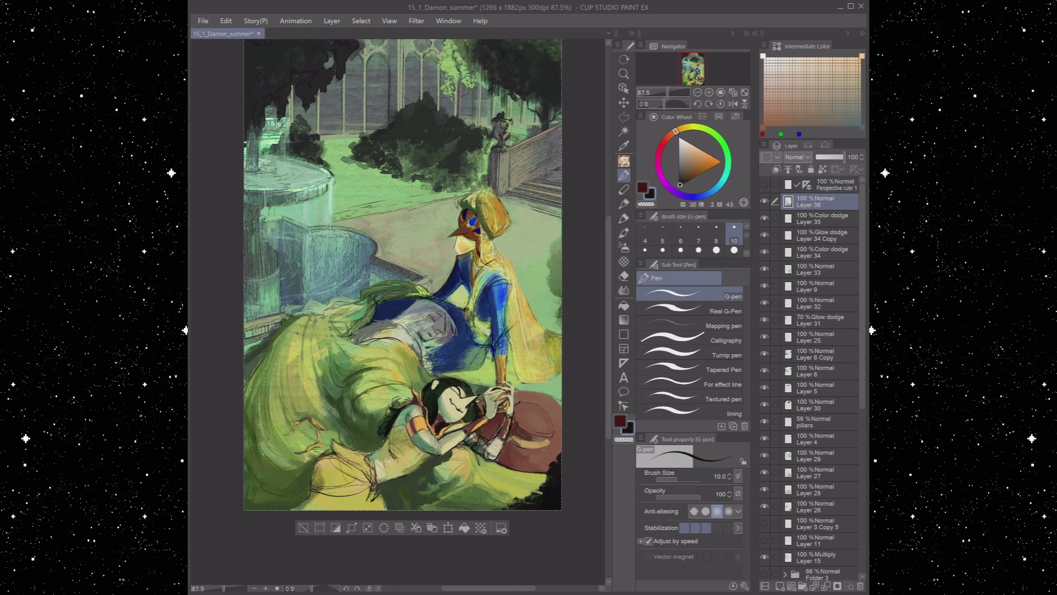
alt+click(444, 422)
alt+click(454, 421)
alt+click(449, 426)
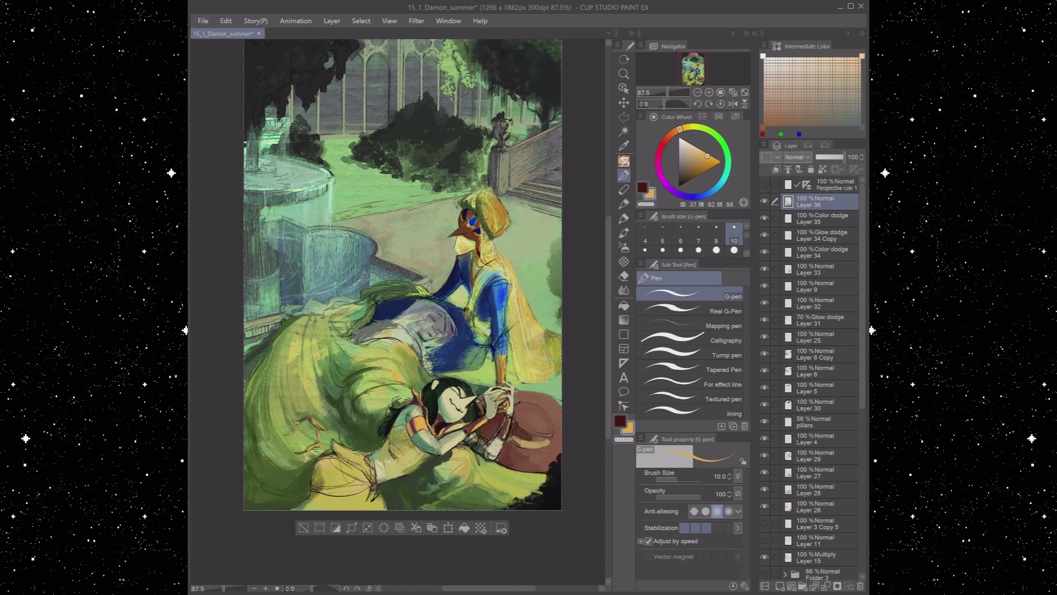
Clean up the reclining figure's collar and arm contours with sampled near-black, dull red and orange G-pen strokes
alt+click(467, 447)
alt+click(477, 432)
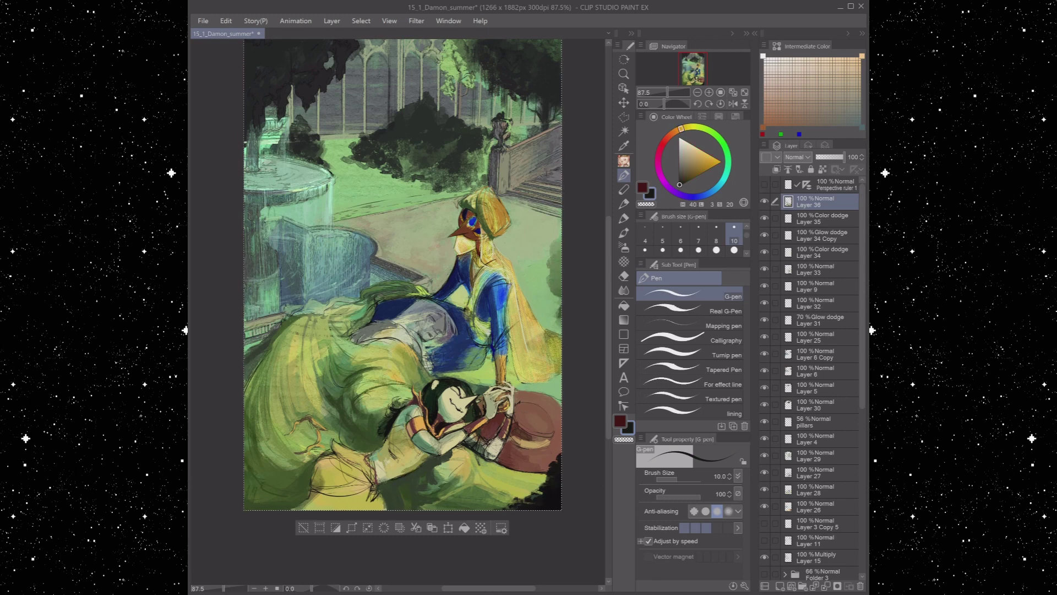
alt+click(409, 471)
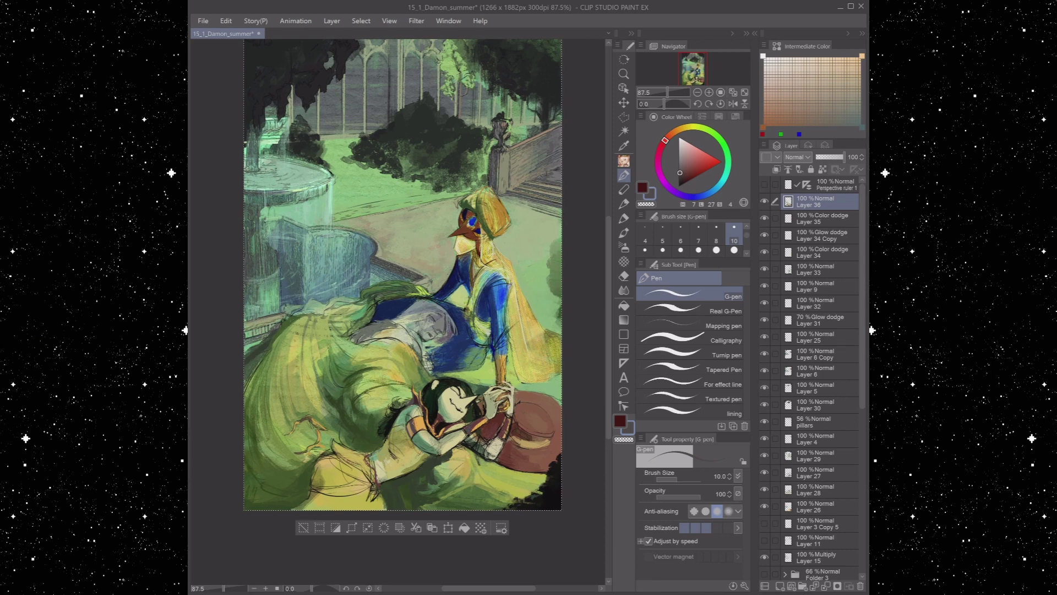
alt+click(415, 425)
drag(707, 156, 704, 158)
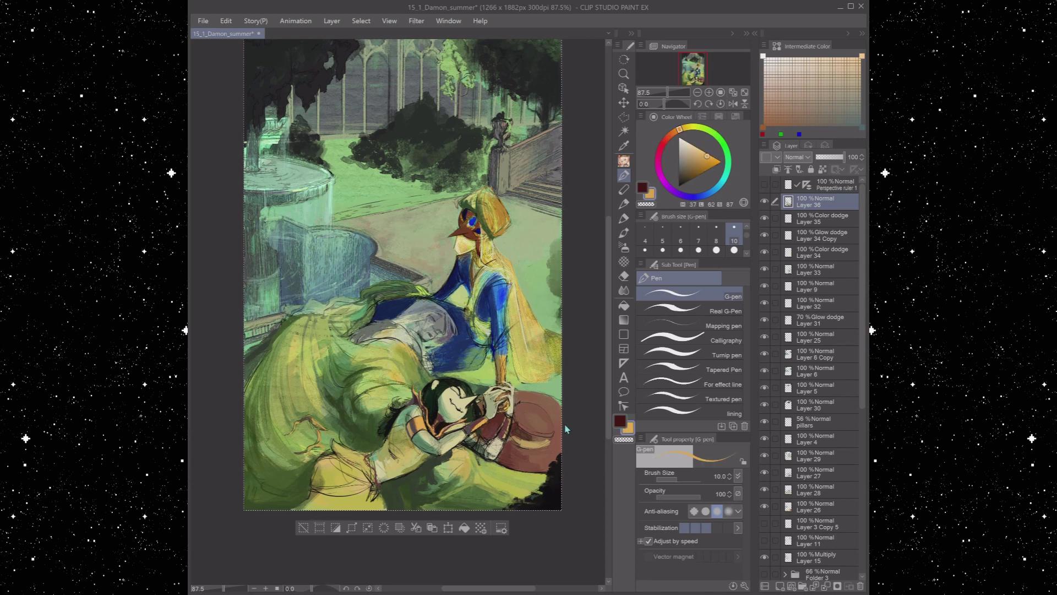
Touch up the reclining figure's mask and the area around the clasped hands with sampled pale yellow and reddish brown
alt+click(465, 417)
alt+click(466, 417)
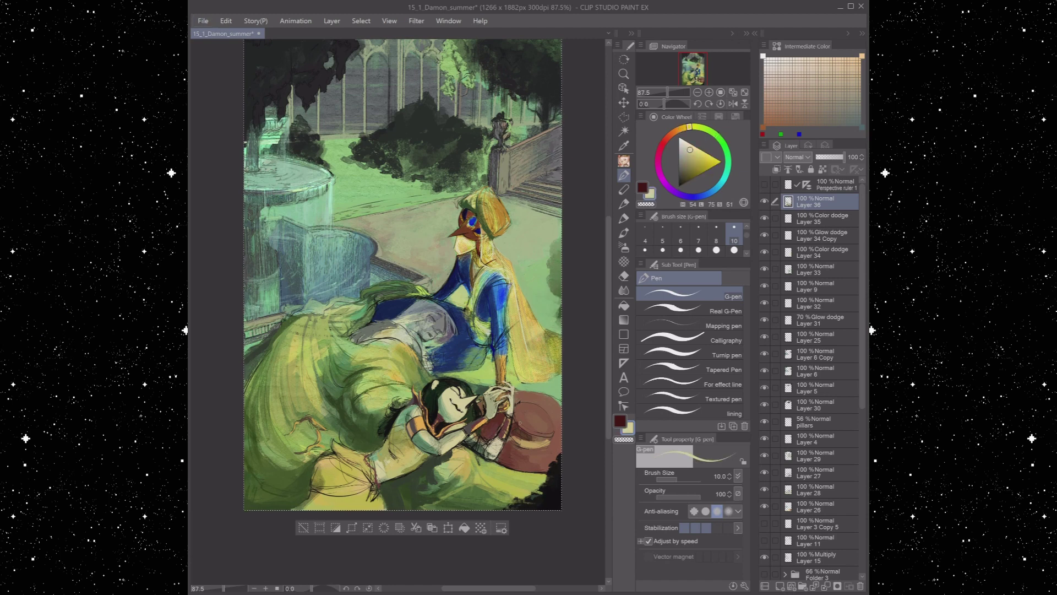
alt+click(482, 401)
alt+click(484, 401)
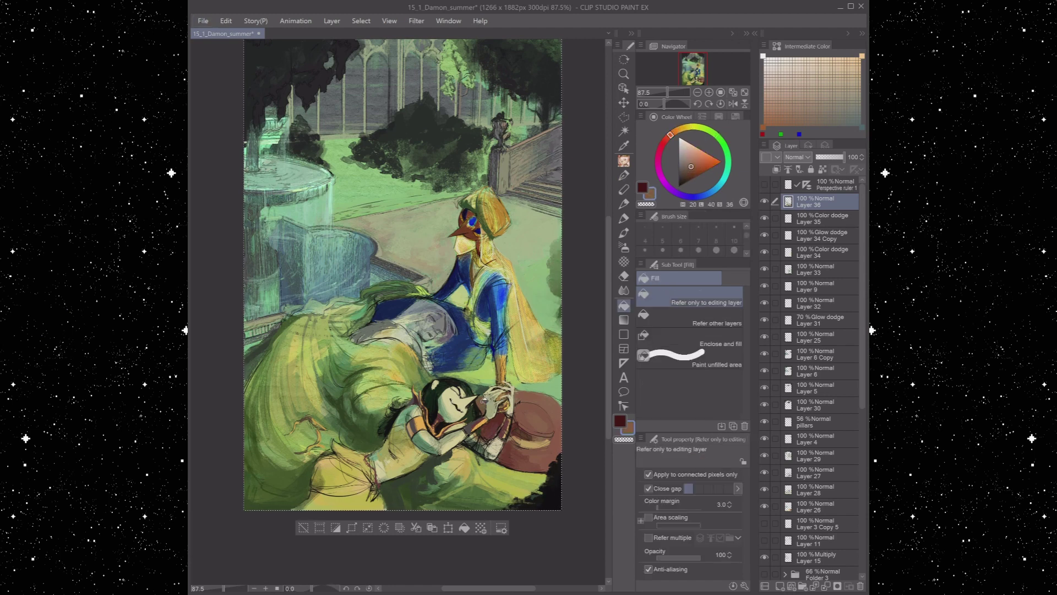
alt+click(487, 427)
alt+click(487, 427)
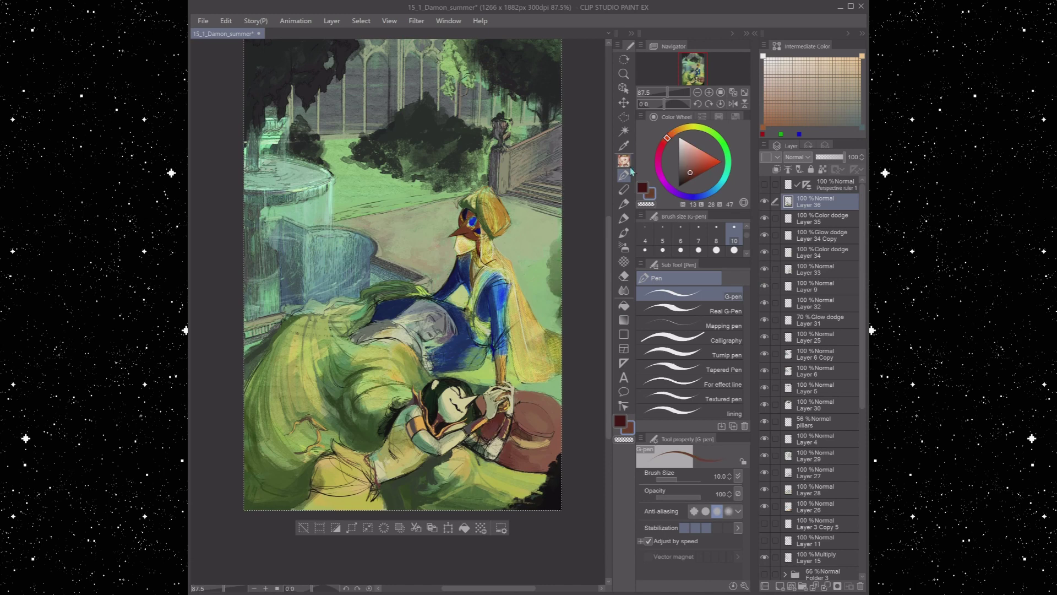
Smooth the brown hat beside the reclining figure with sampled reddish-brown tones, using the pastel brush at size 30
key(p)
alt+click(498, 419)
mouse_move(521, 466)
mouse_down()
mouse_move(545, 456)
mouse_move(517, 401)
mouse_move(542, 398)
mouse_move(540, 406)
mouse_up()
alt+click(537, 459)
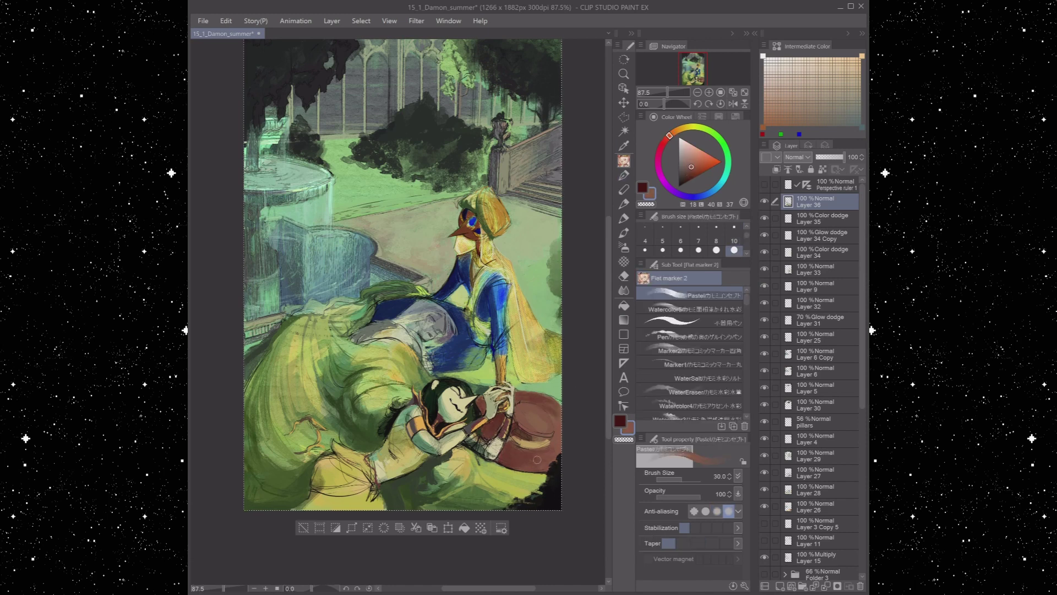
Paint over the checkered cuff by the hat in sampled grey-green, pale yellow and dark red, using the pastel brush at size 10
click(734, 226)
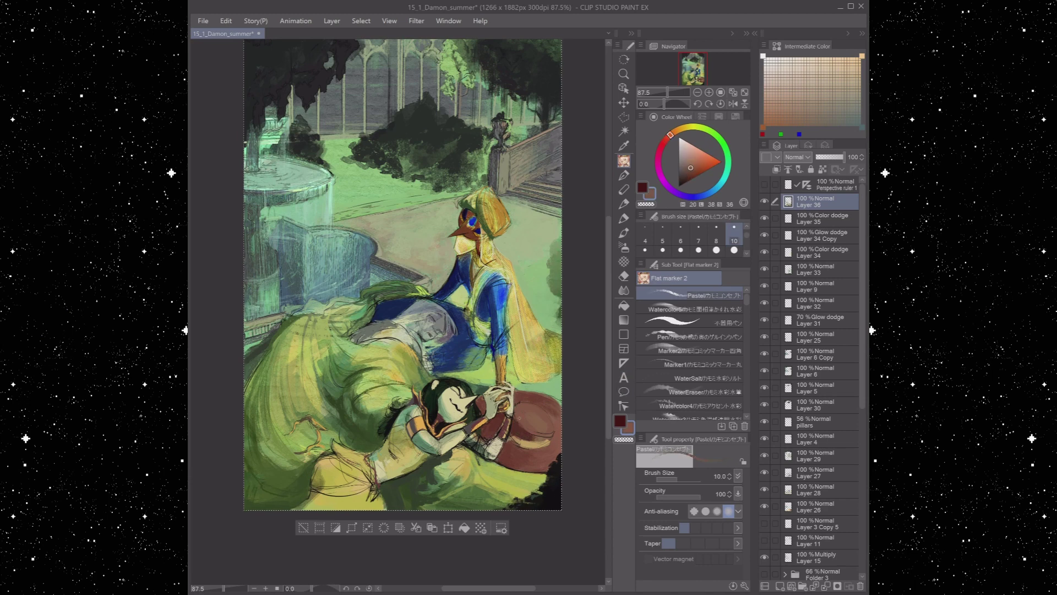
alt+click(478, 446)
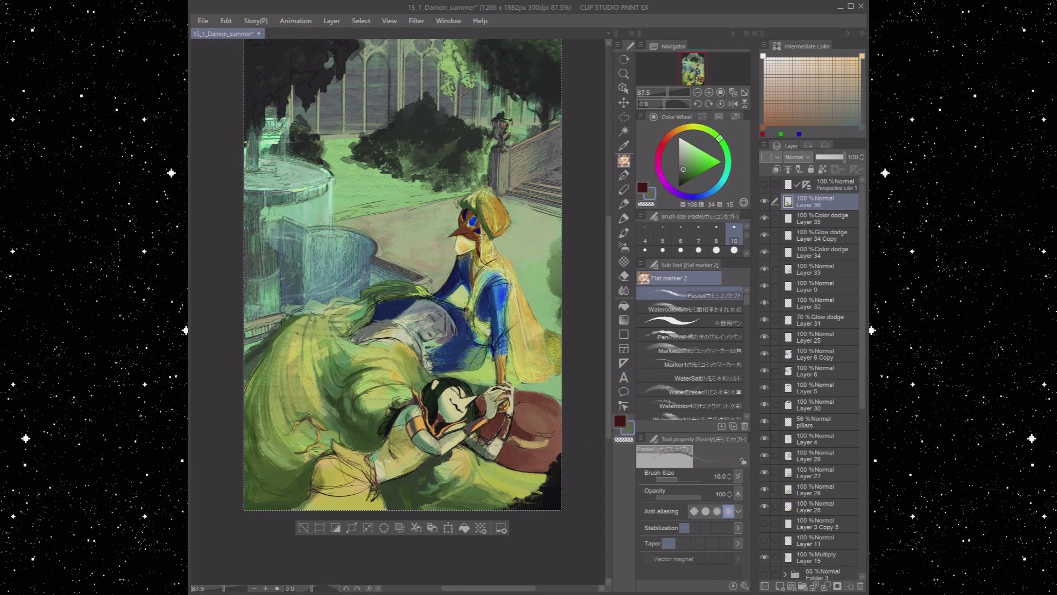
alt+click(468, 406)
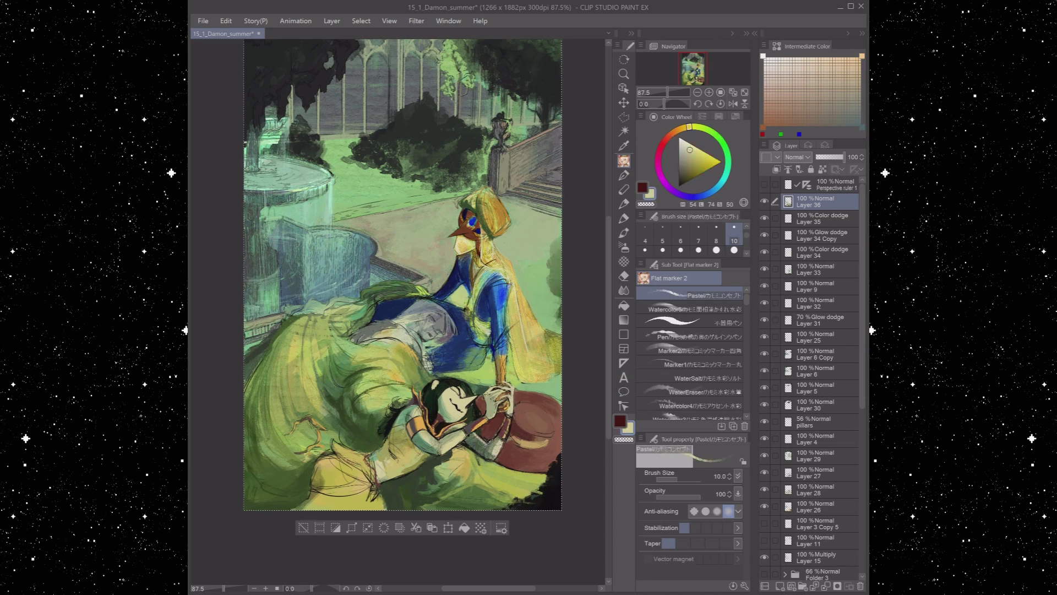
alt+click(514, 416)
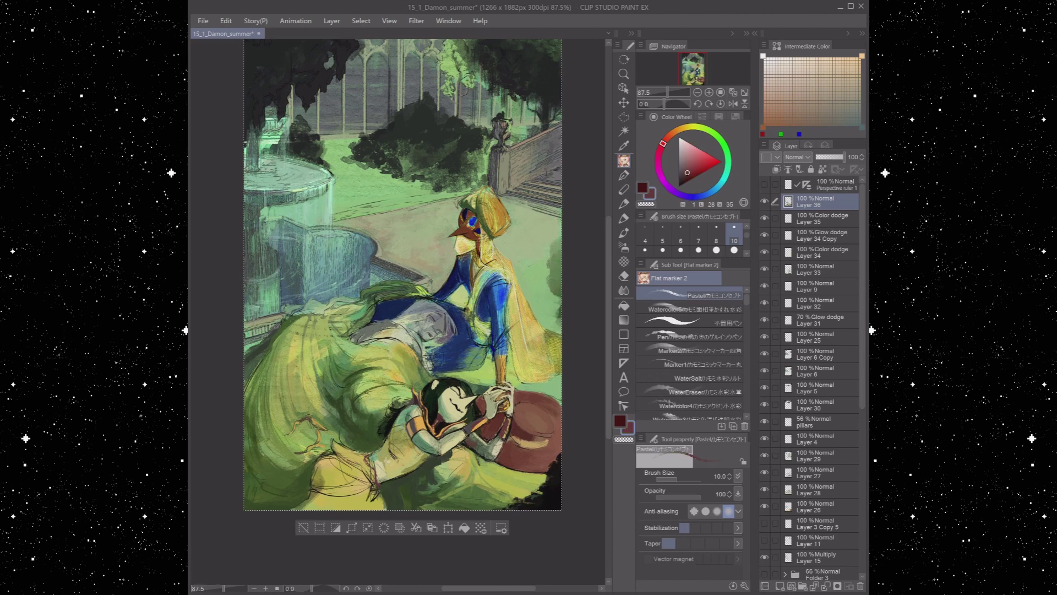
alt+click(474, 441)
Paint the reclining figure's waist and yellow trousers over the sketch lines in sampled yellow, orange and dark red pastel strokes
alt+click(316, 488)
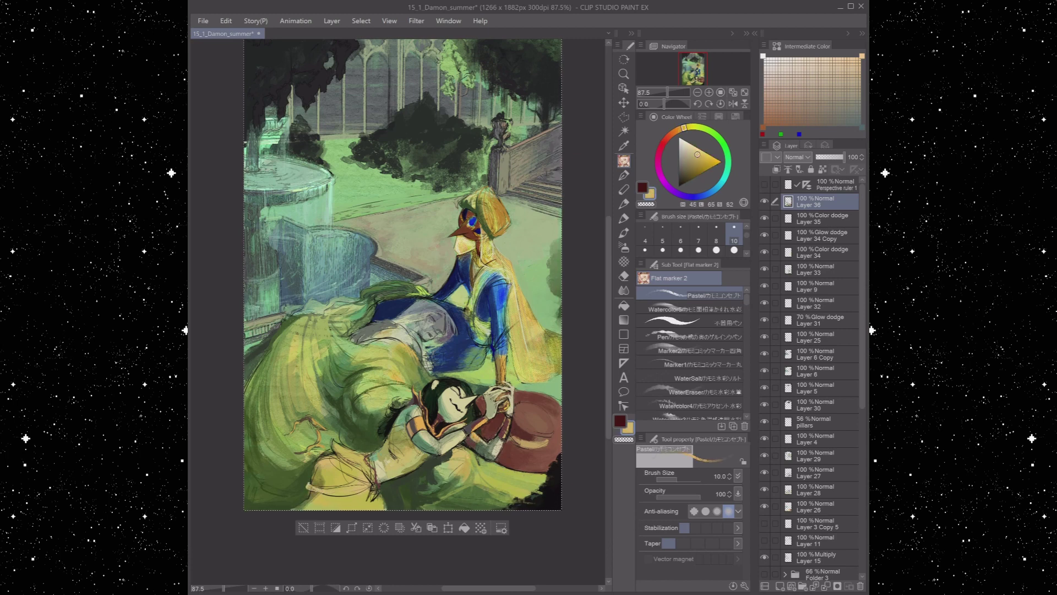
alt+click(379, 477)
alt+click(345, 479)
alt+click(349, 460)
alt+click(379, 477)
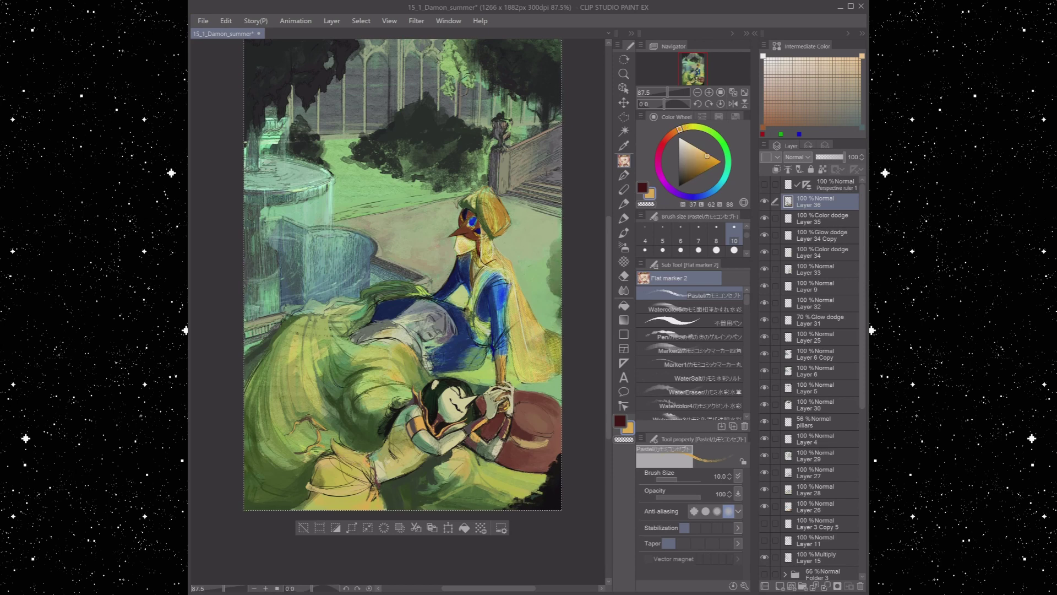
alt+click(378, 473)
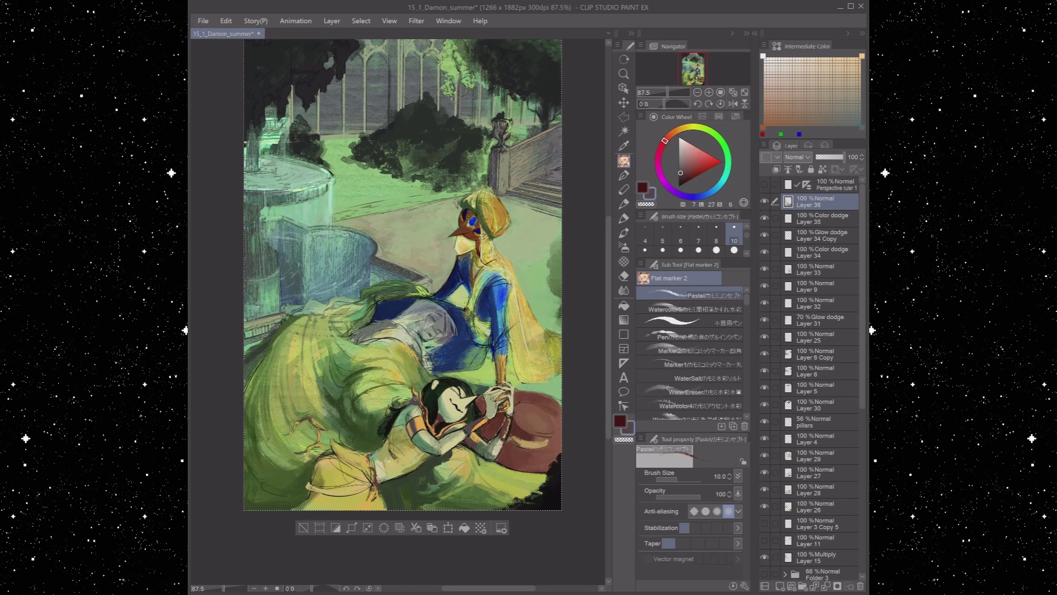
key(x)
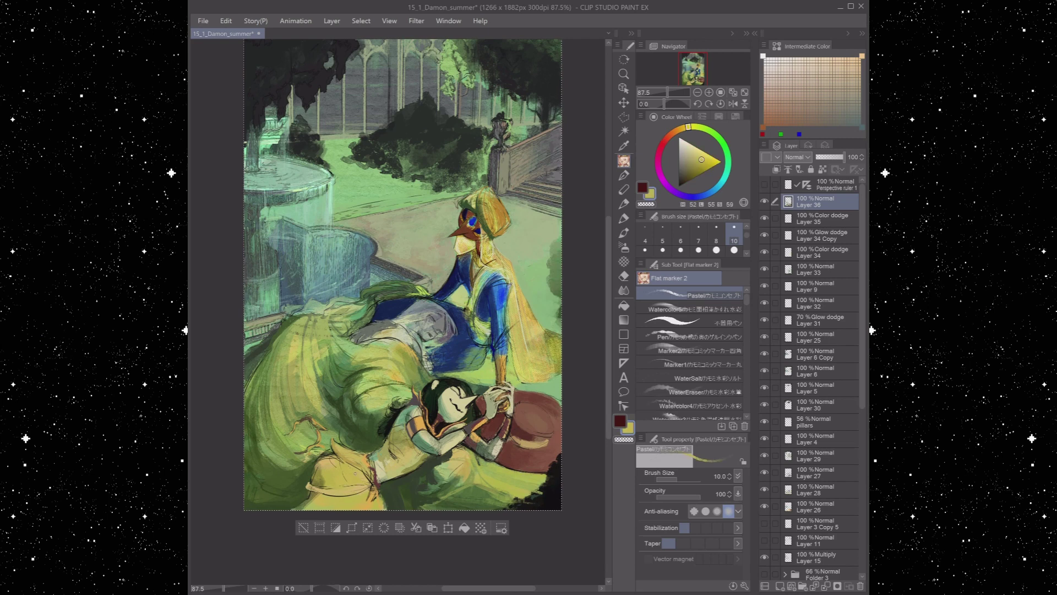
Clean up the edges of the reclining figure's trousers and shirt with sampled green and yellow, using the pastel brush and G-pen at size 10
alt+click(324, 463)
alt+click(319, 453)
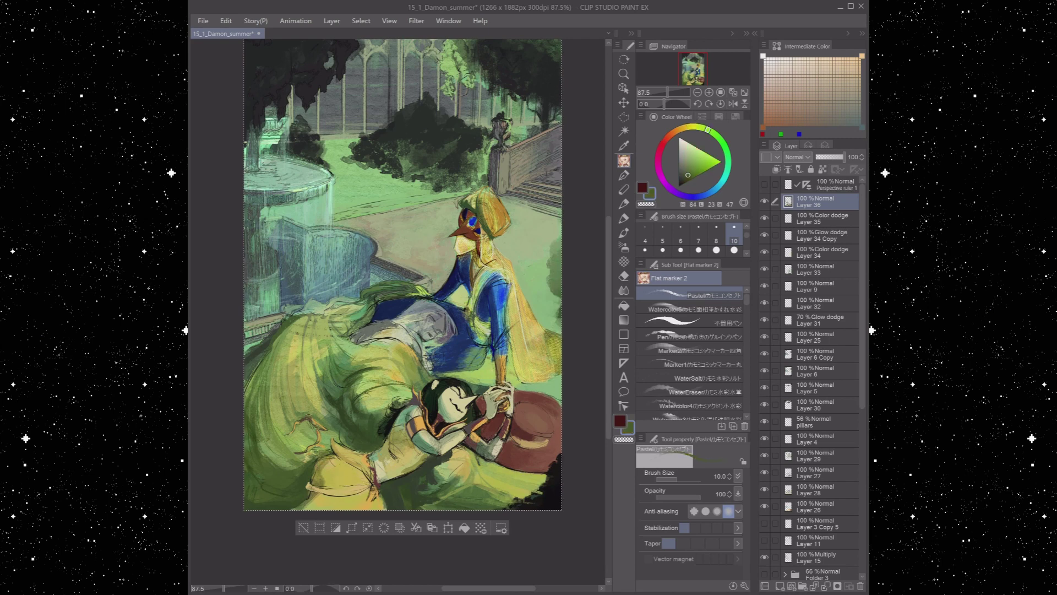
alt+click(369, 493)
key(p)
alt+click(369, 480)
alt+click(378, 443)
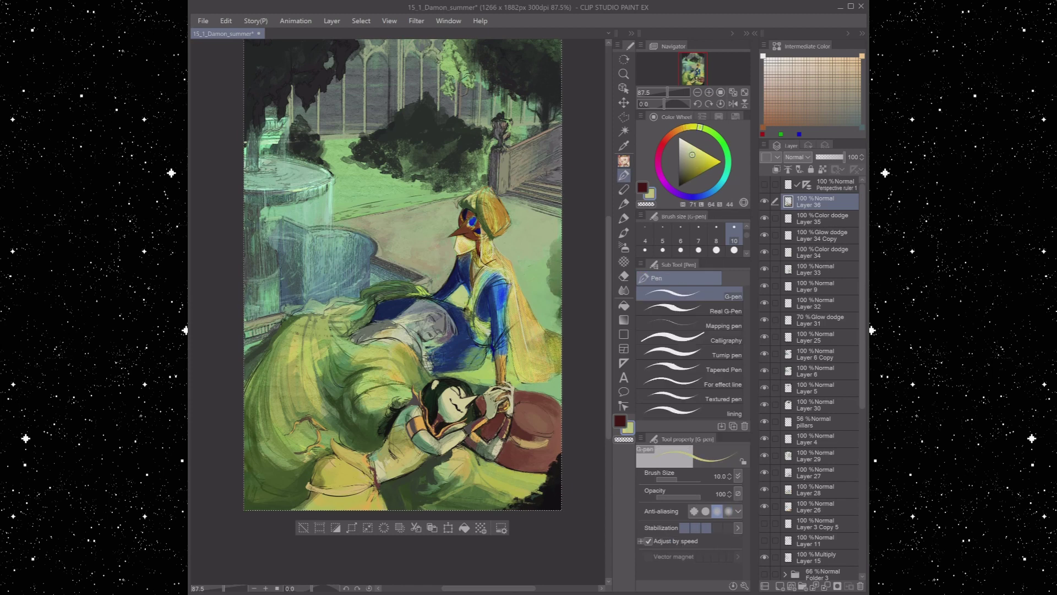
alt+click(373, 466)
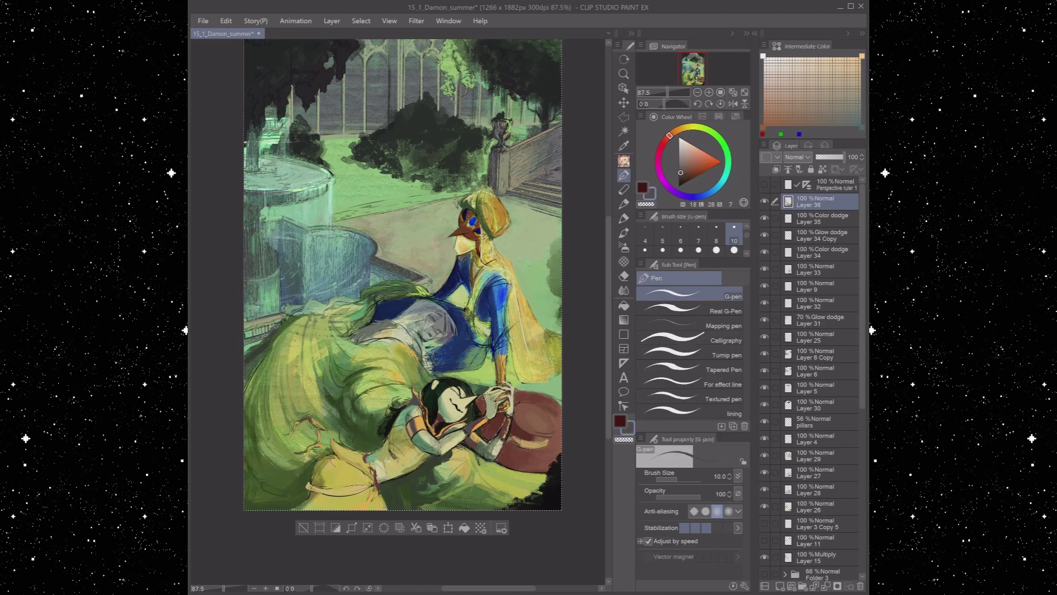
key(p)
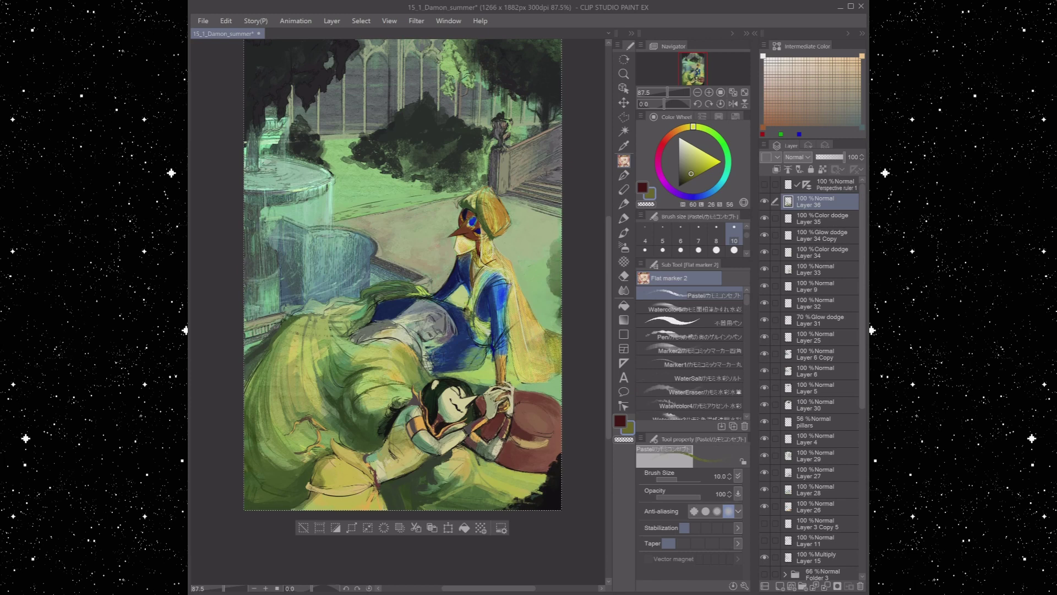
alt+click(427, 450)
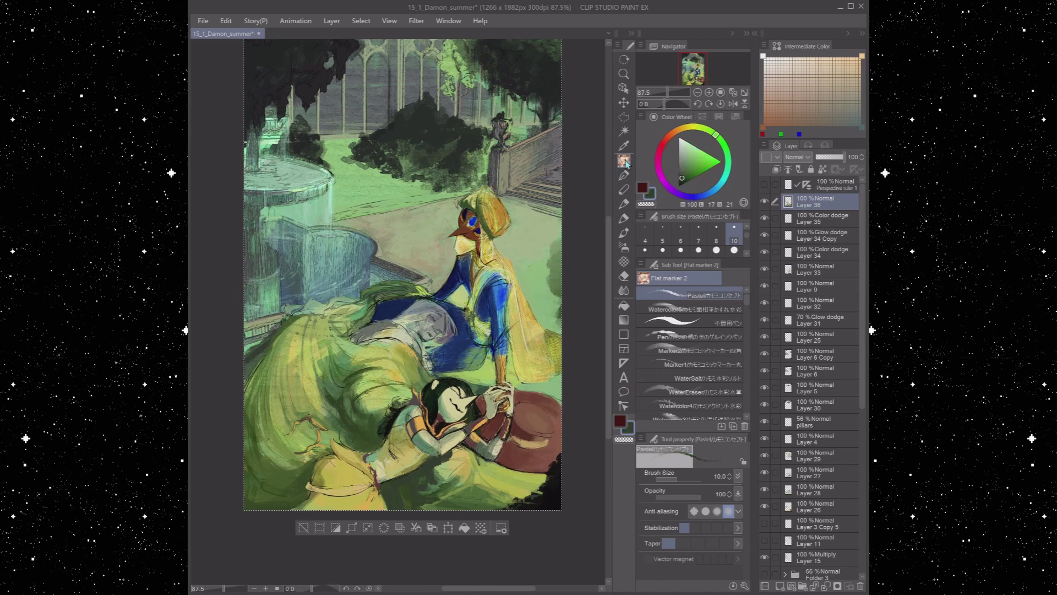
Refine the reclining figure's sleeves and forearms in sampled dark green and reddish brown, using the G-pen at size 10
key(p)
key(x)
key(x)
key(x)
key(x)
key(x)
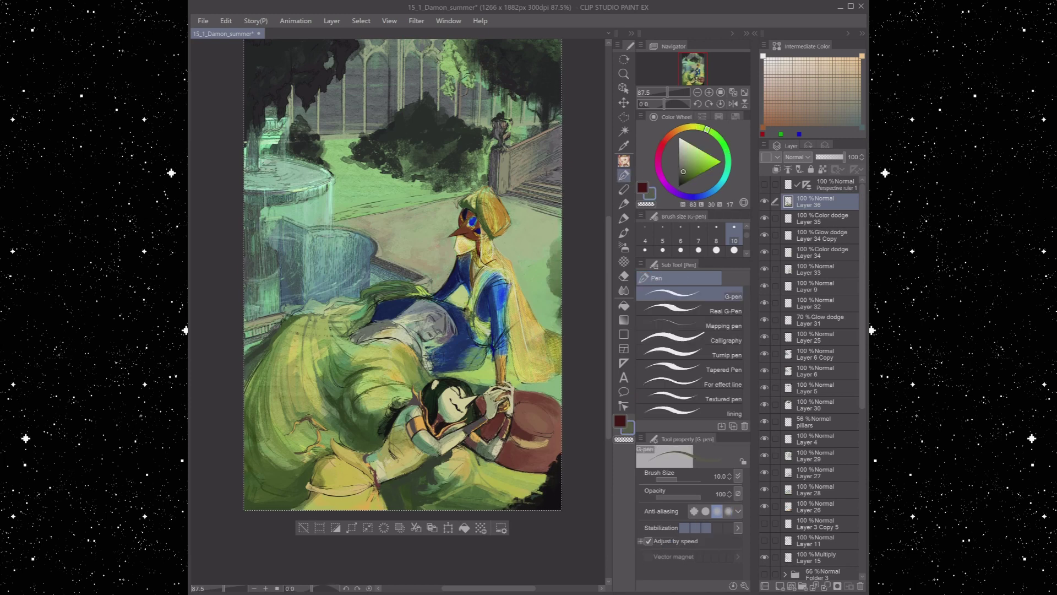
key(x)
key(x)
key(x)
key(x)
key(x)
key(x)
key(x)
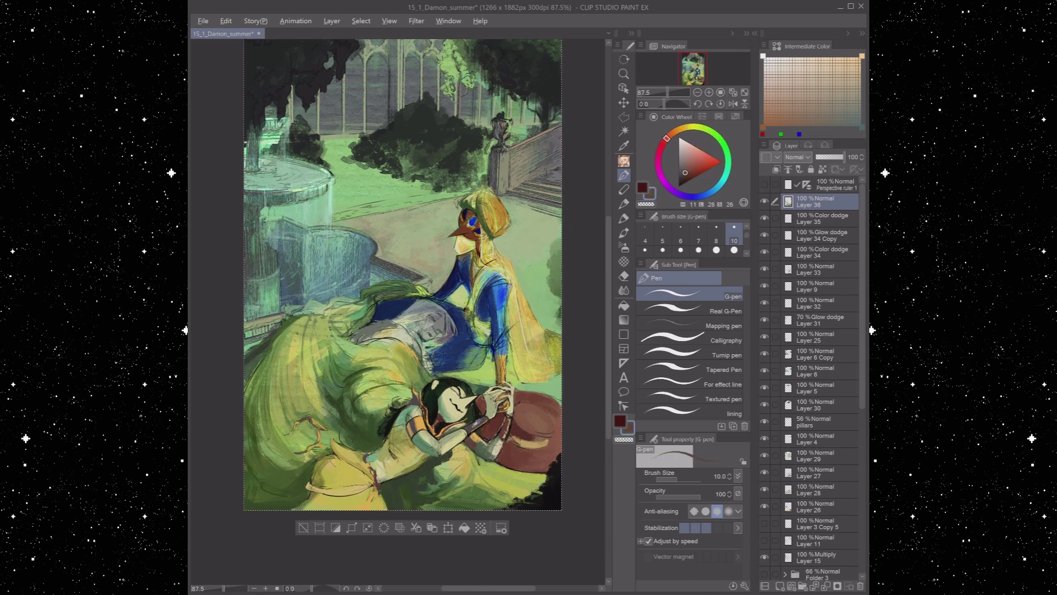
Sharpen the edges between the reclining figure's mask, forearm and hat with near-black and olive-yellow G-pen strokes
key(x)
key(x)
key(x)
key(x)
key(x)
key(x)
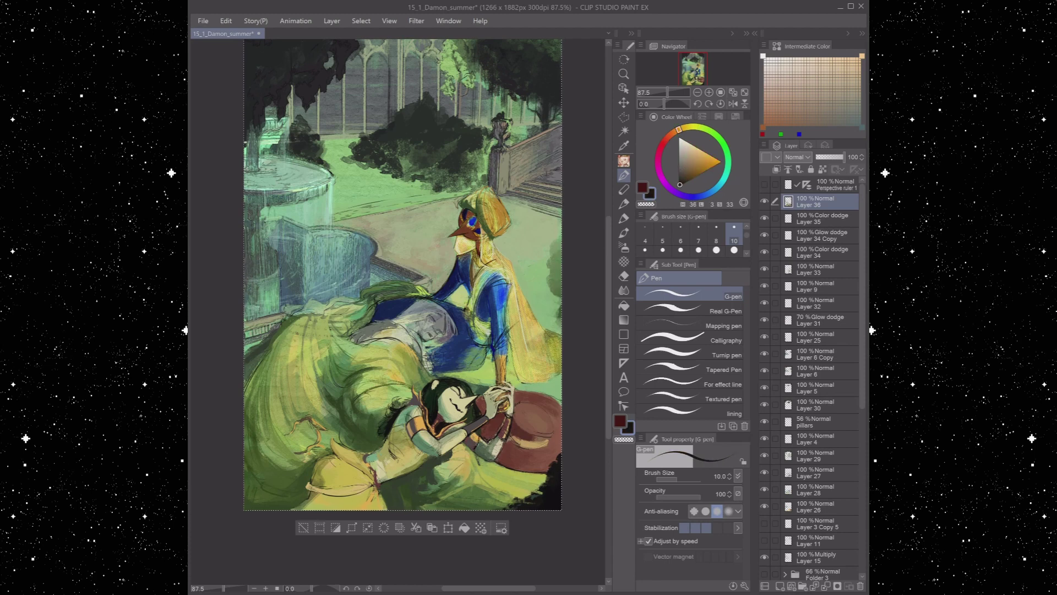
key(x)
key(x)
key(x)
key(x)
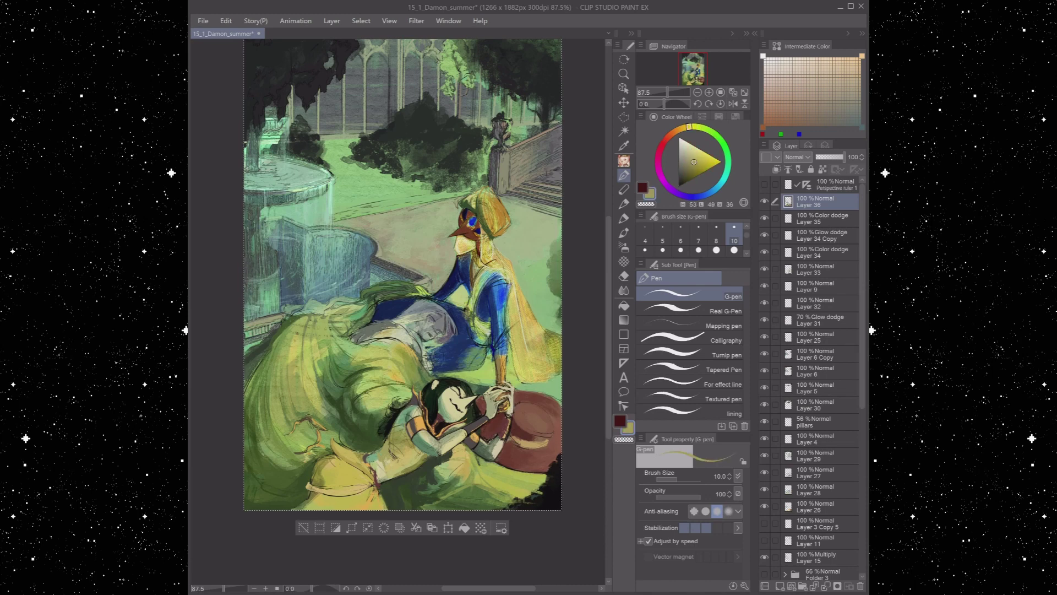
Touch up the reclining figure's shirt and the shadow under the elbow with sampled dark green, near-black and pale green
alt+click(408, 435)
alt+click(374, 451)
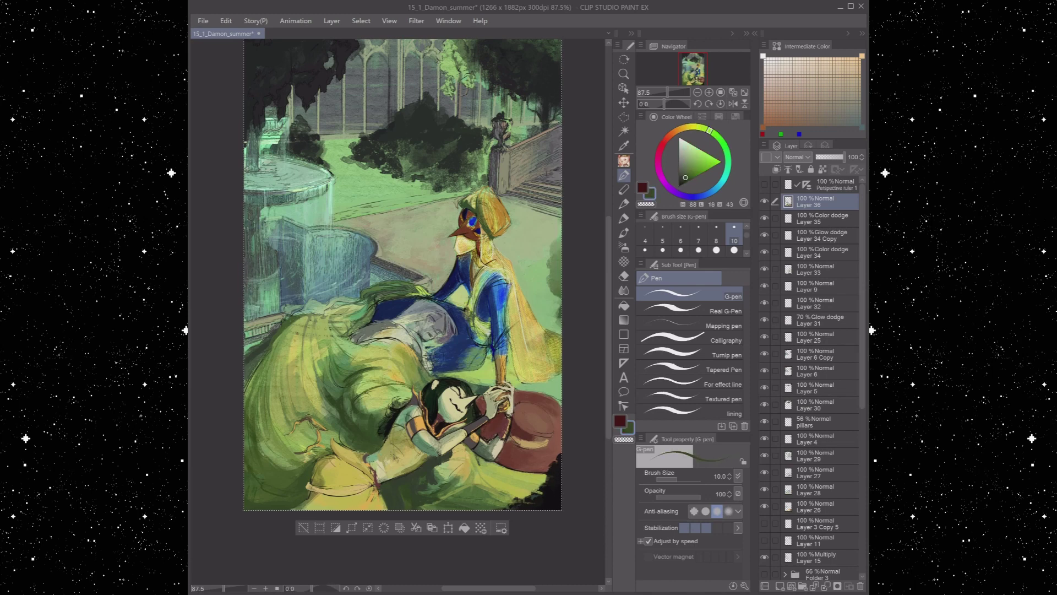
alt+click(383, 440)
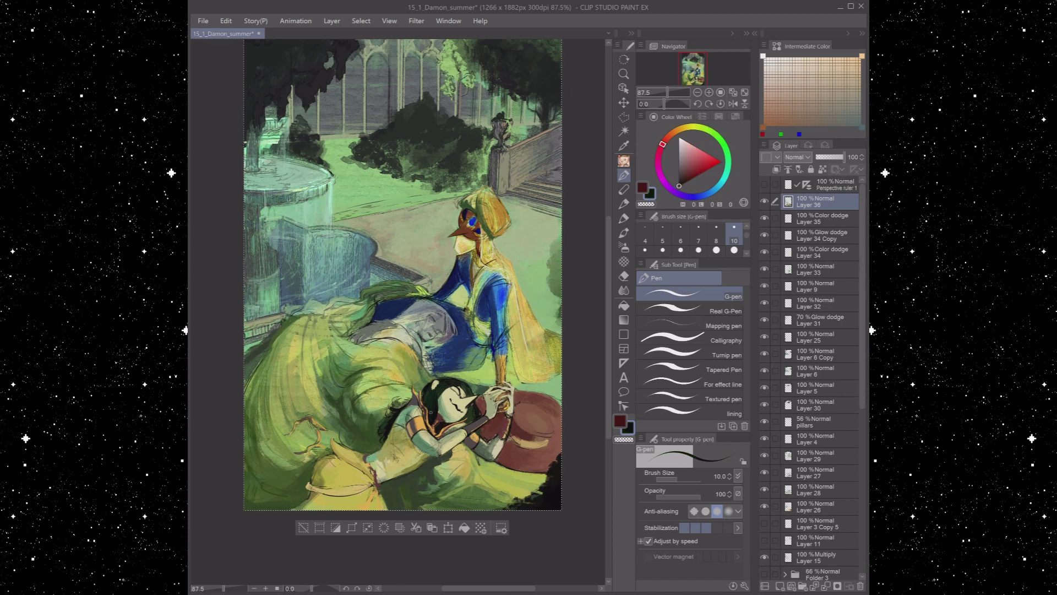
drag(413, 455, 435, 443)
alt+click(349, 441)
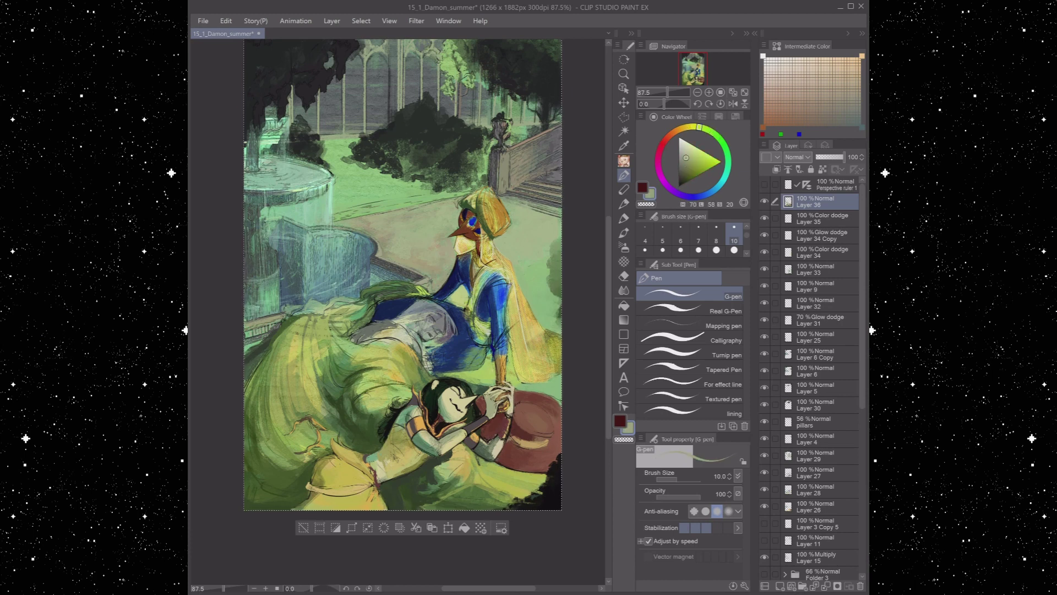
Repaint the reclining figure's clasped hands in sampled cream, reddish brown and near-black, using the G-pen at size 10
alt+click(508, 429)
alt+click(511, 391)
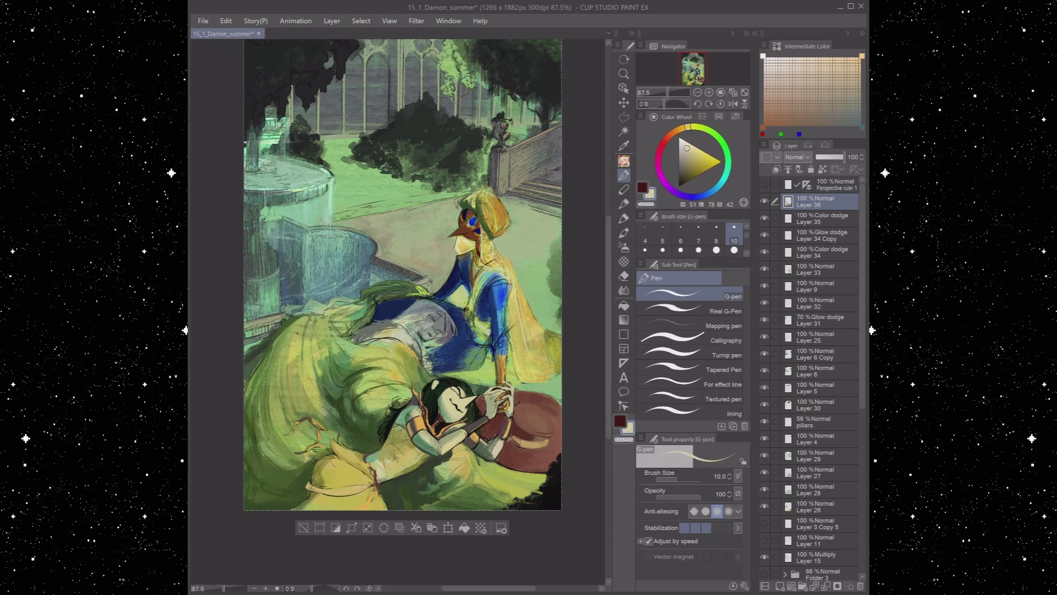
alt+click(510, 406)
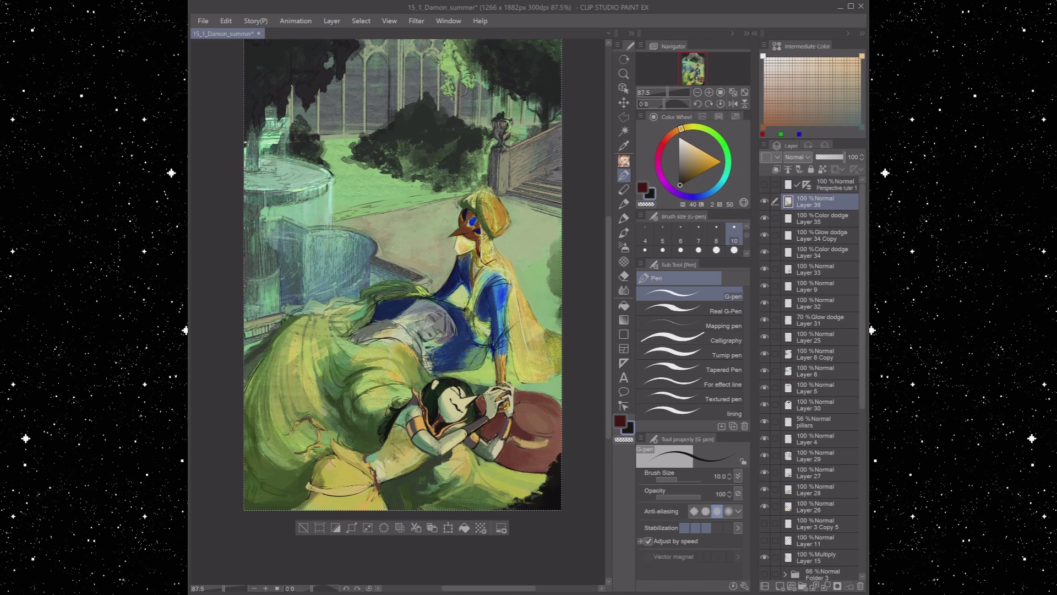
alt+click(509, 401)
alt+click(509, 402)
alt+click(493, 393)
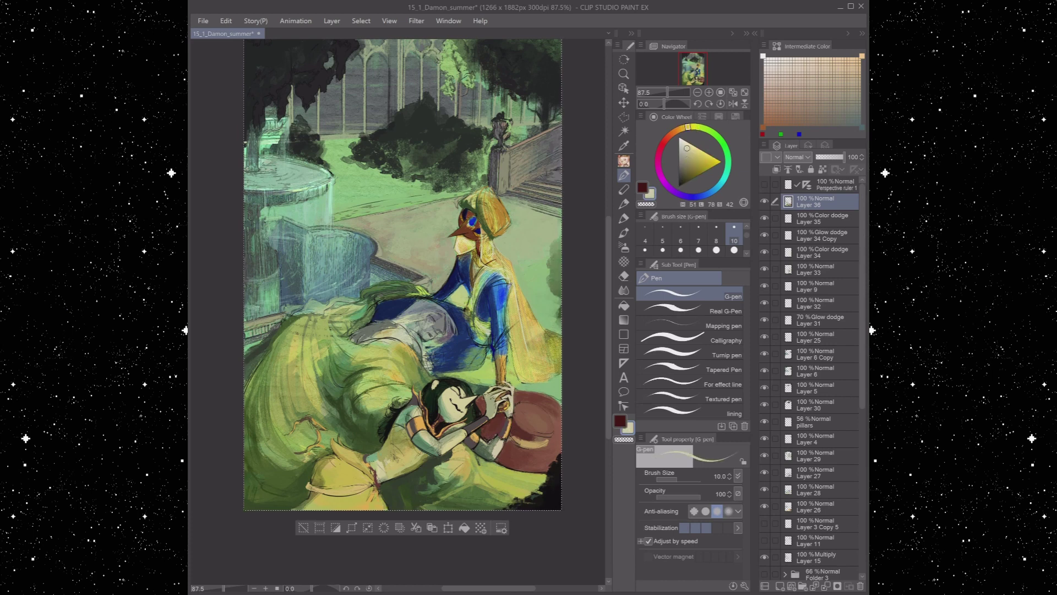
alt+click(493, 393)
alt+click(494, 394)
alt+click(493, 393)
alt+click(498, 405)
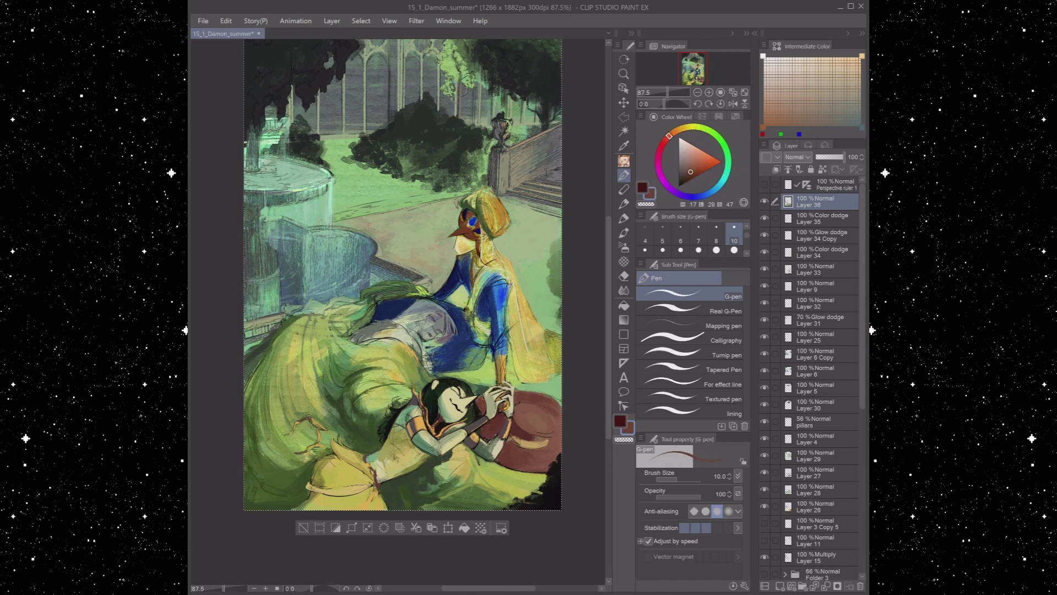
alt+click(506, 405)
alt+click(507, 405)
alt+click(507, 406)
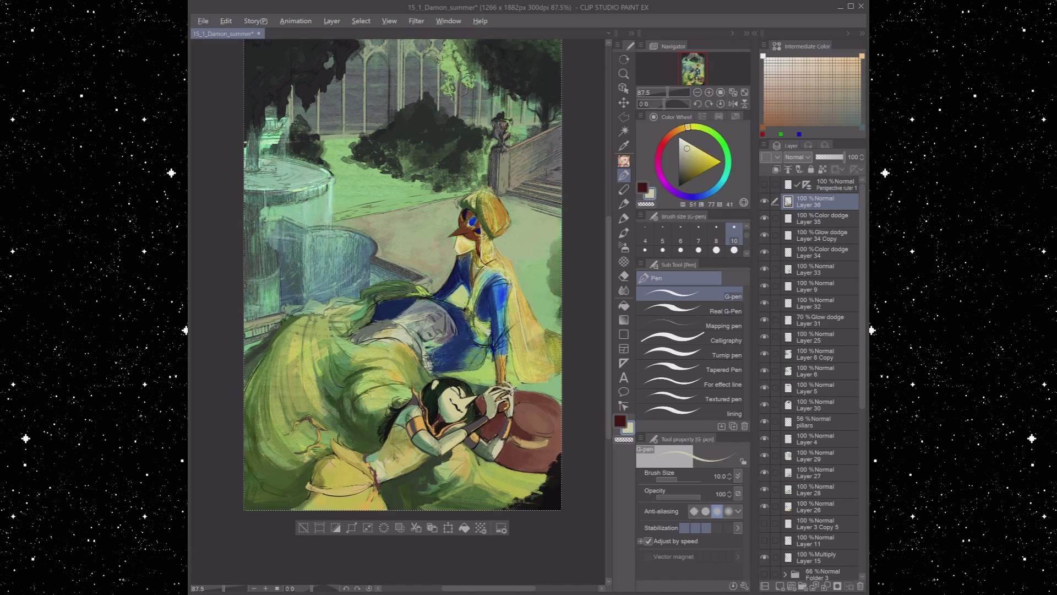
alt+click(508, 405)
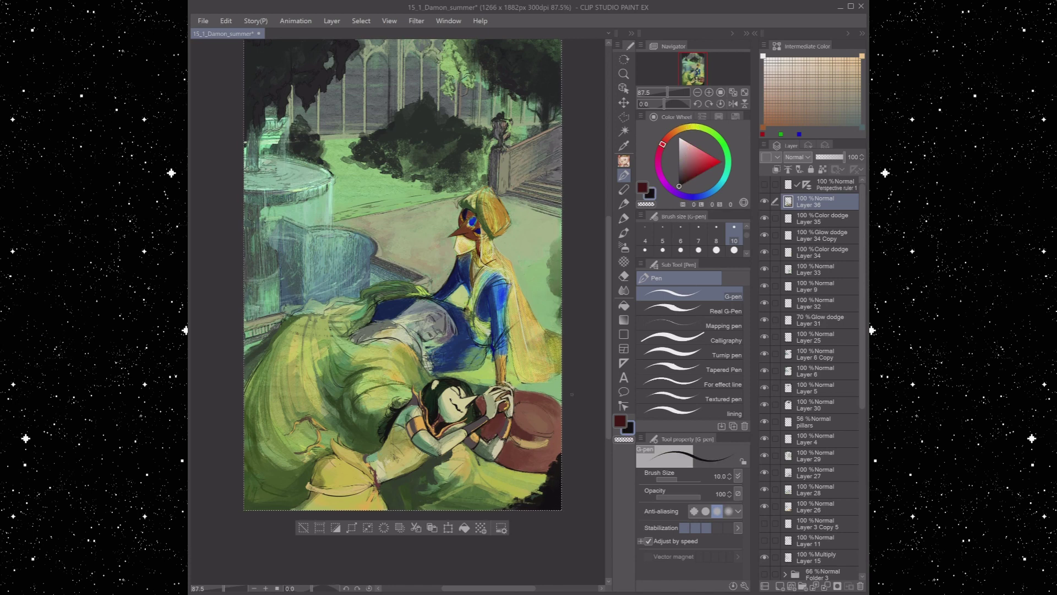
Clean up the seated figure's wrist and the nearby fingertips with sampled orange-brown and near-black G-pen strokes
alt+click(517, 381)
alt+click(517, 381)
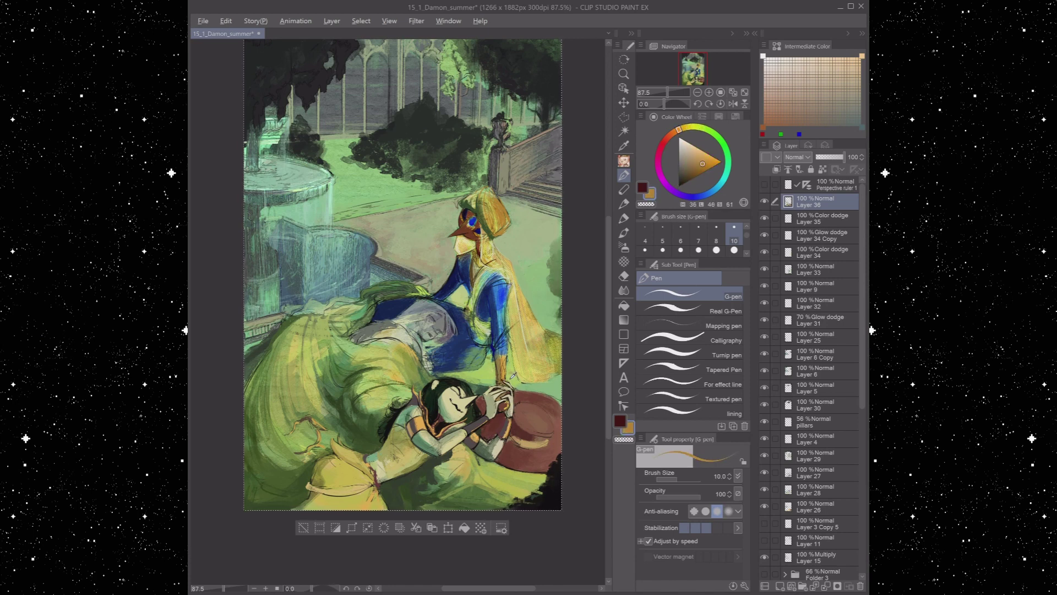
alt+click(504, 375)
alt+click(504, 375)
alt+click(518, 388)
alt+click(494, 386)
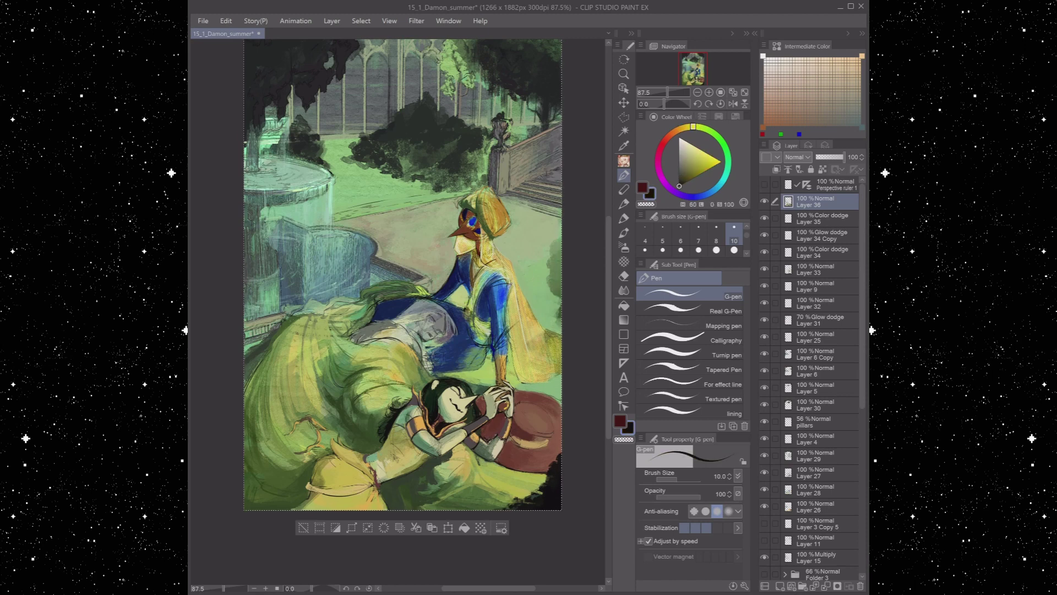
Tidy the elbow and checkered cuff against the hat with sampled dark green and dark reddish-brown G-pen strokes
alt+click(489, 450)
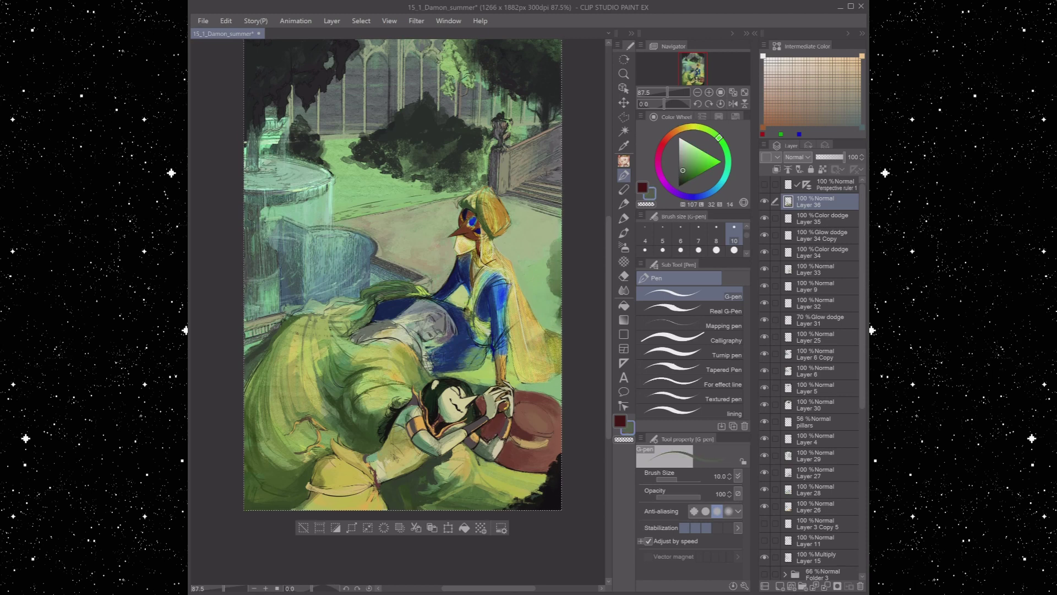
alt+click(487, 451)
alt+click(553, 491)
alt+click(464, 91)
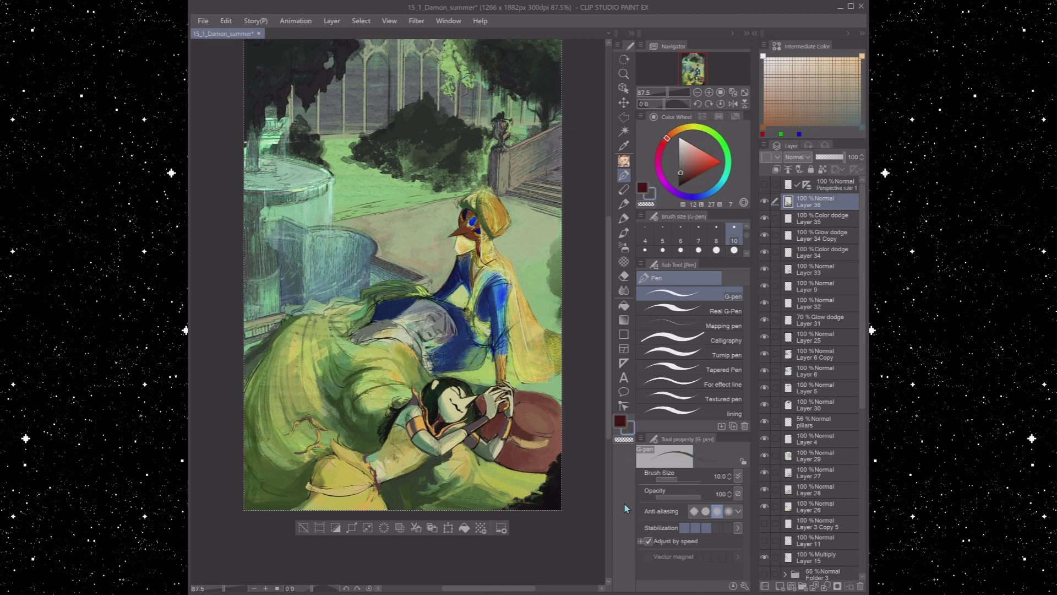
alt+click(452, 429)
alt+click(453, 429)
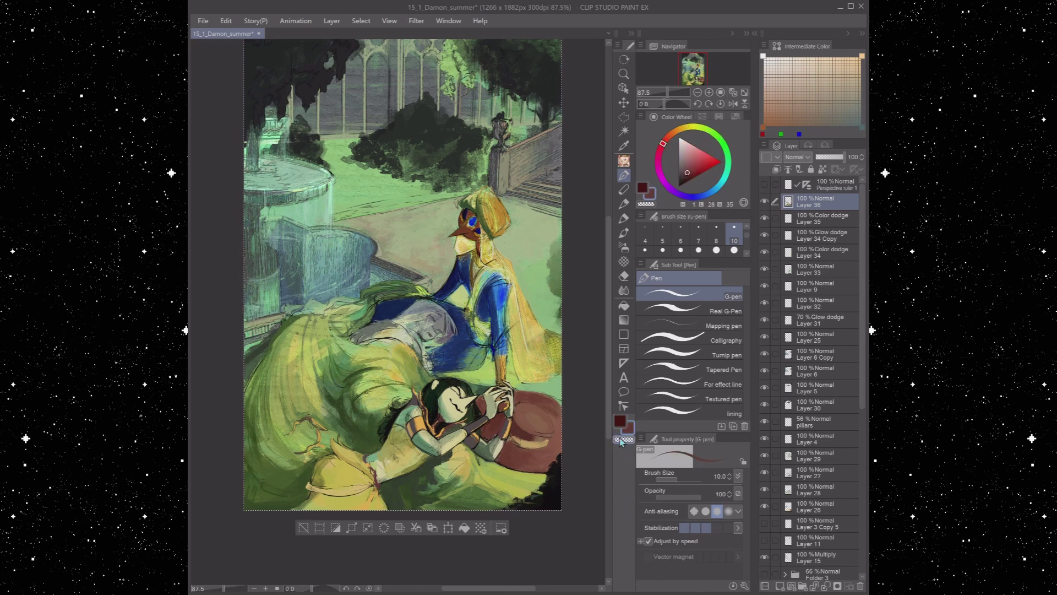
Refine the cuff and the hat's lower edge in sampled green, dark red and near-black, using the pastel brush and G-pen at size 10
key(b)
alt+click(465, 91)
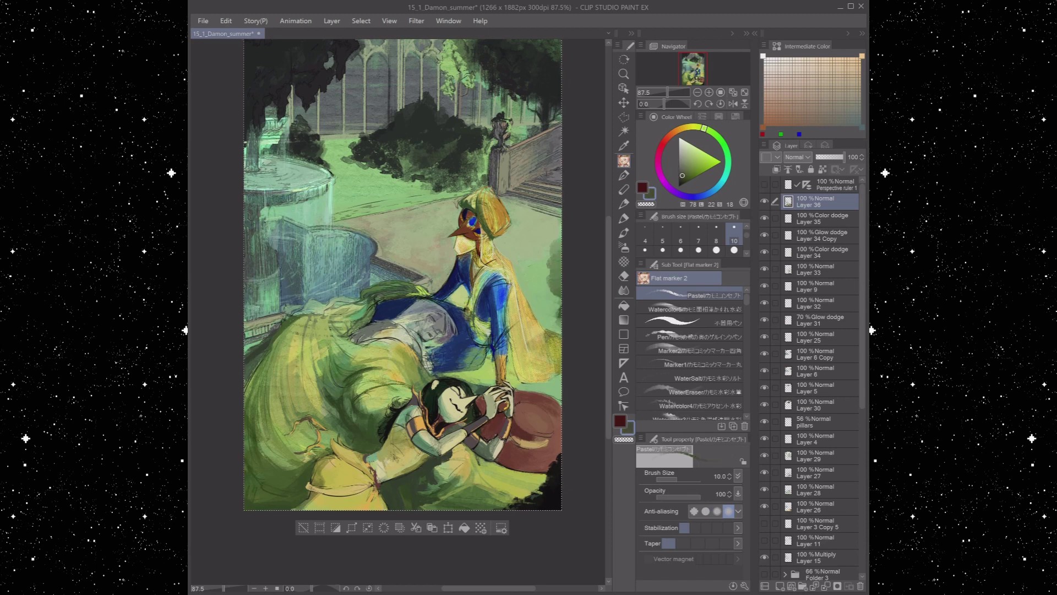
alt+click(482, 454)
key(p)
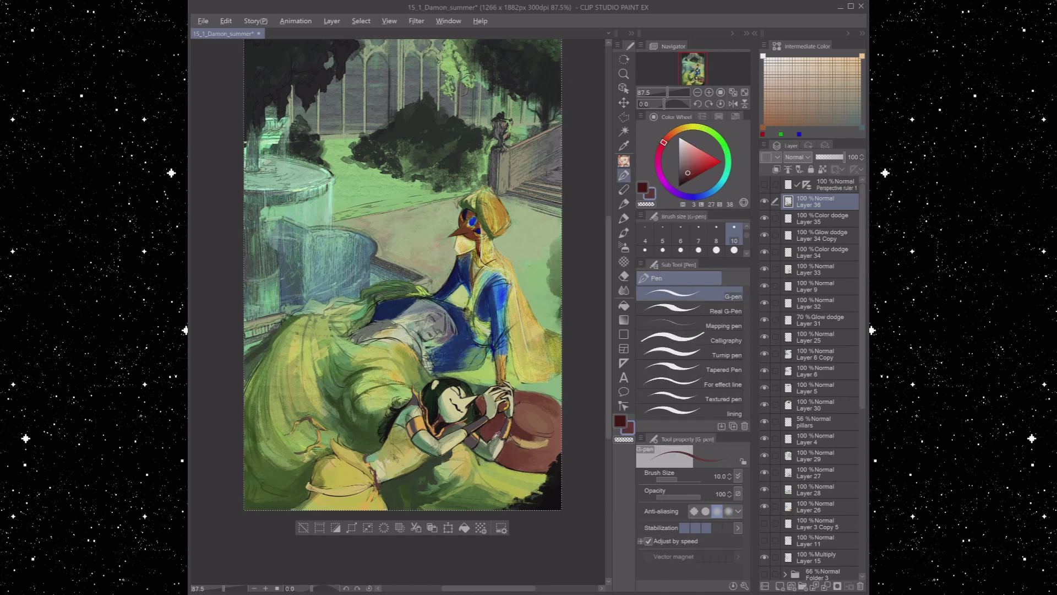
alt+click(500, 448)
alt+click(499, 451)
alt+click(500, 435)
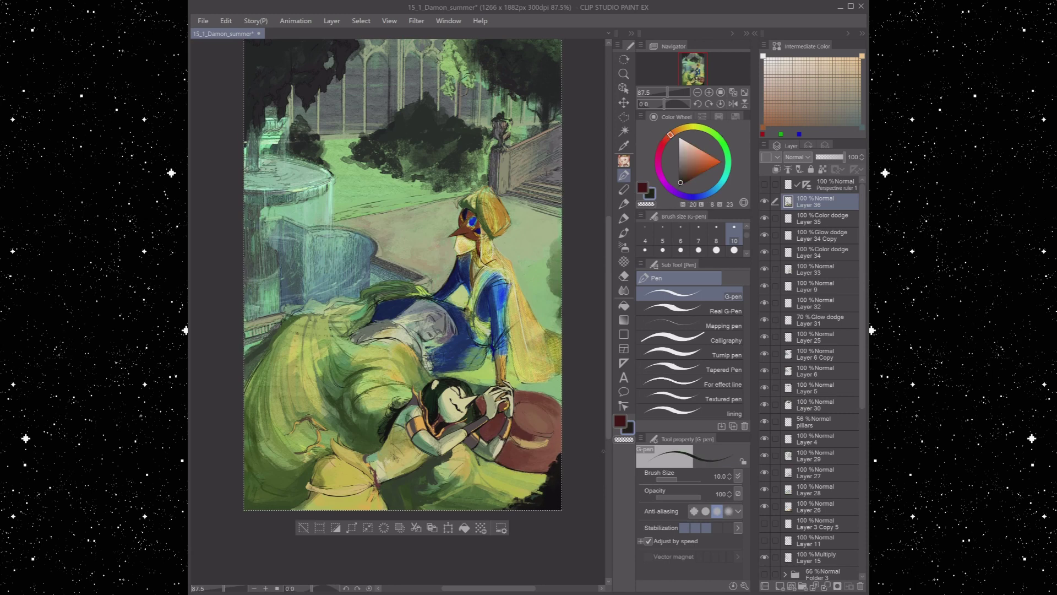
Flip the canvas view horizontally and touch up the reclining figure's waist with sampled pale yellow, reddish-brown and orange G-pen strokes
key(h)
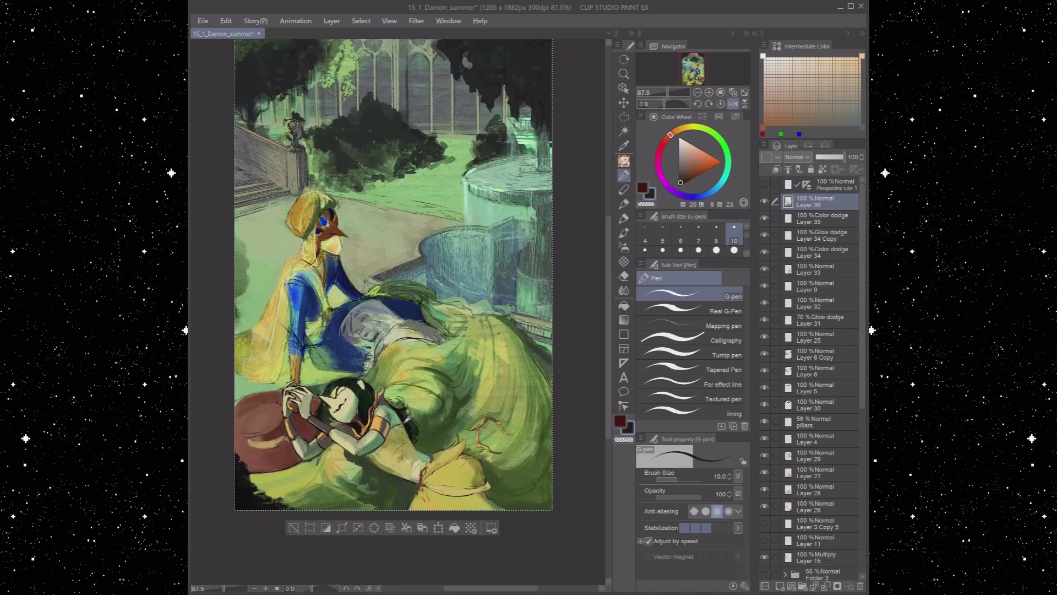
alt+click(408, 419)
alt+click(416, 463)
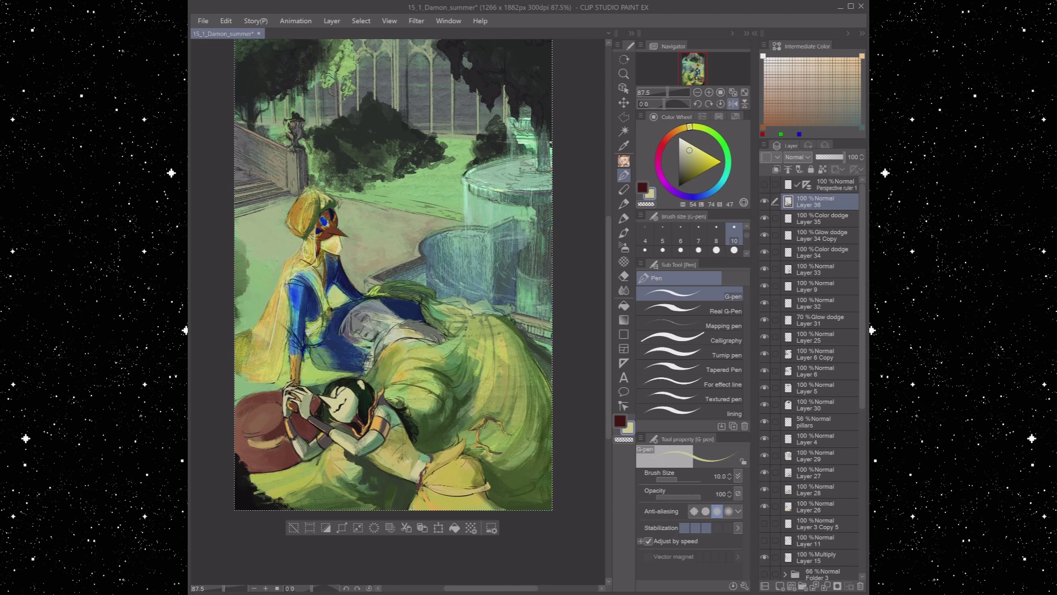
alt+click(424, 462)
alt+click(425, 467)
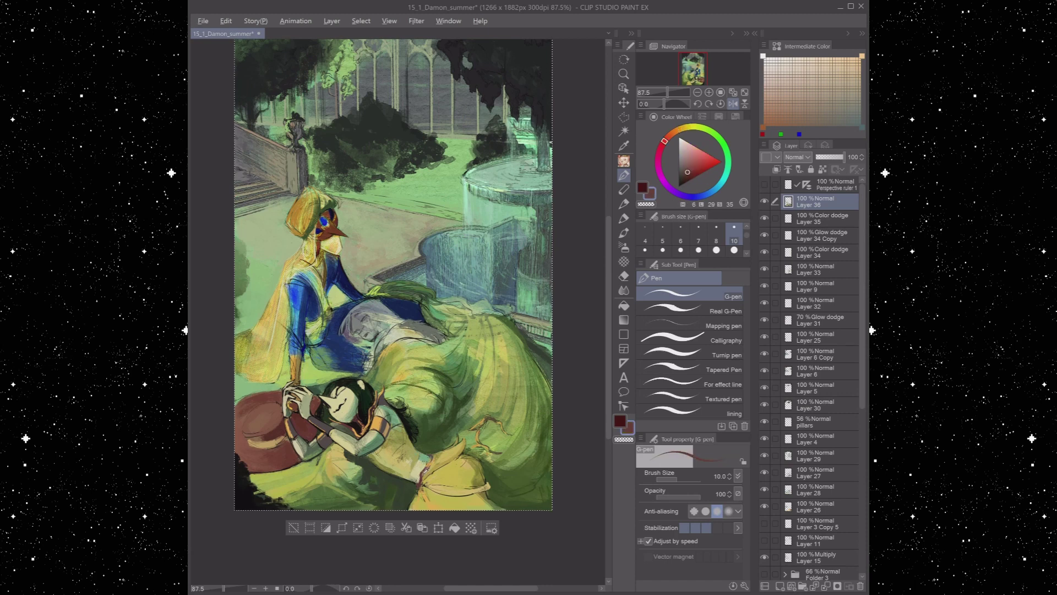
alt+click(424, 462)
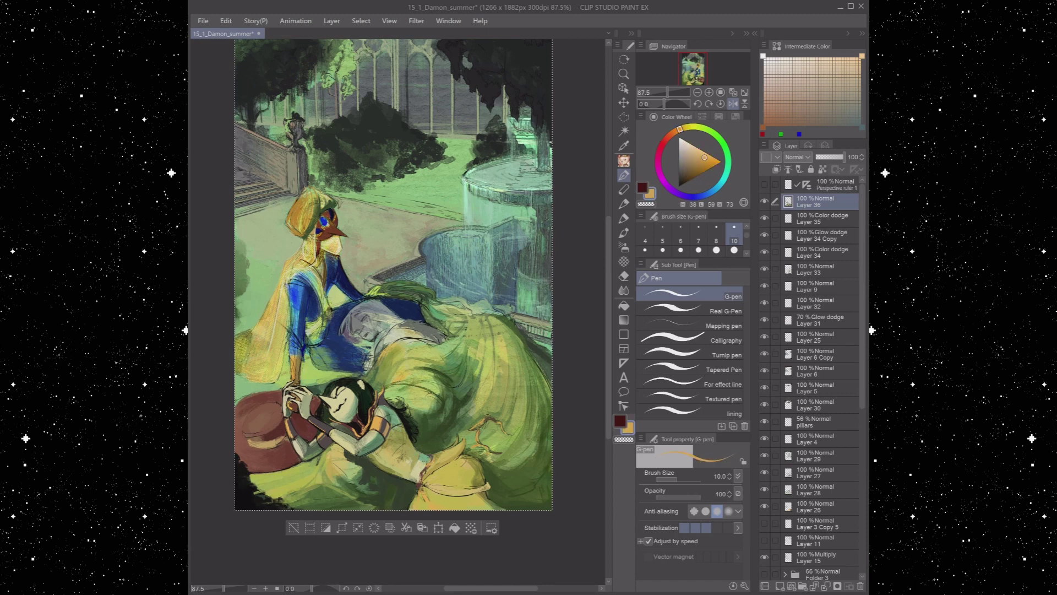
Paint over the branch-like sketch lines on the green gown above the trousers in sampled greens and orange-brown with the G-pen
alt+click(487, 470)
alt+click(489, 471)
alt+click(488, 427)
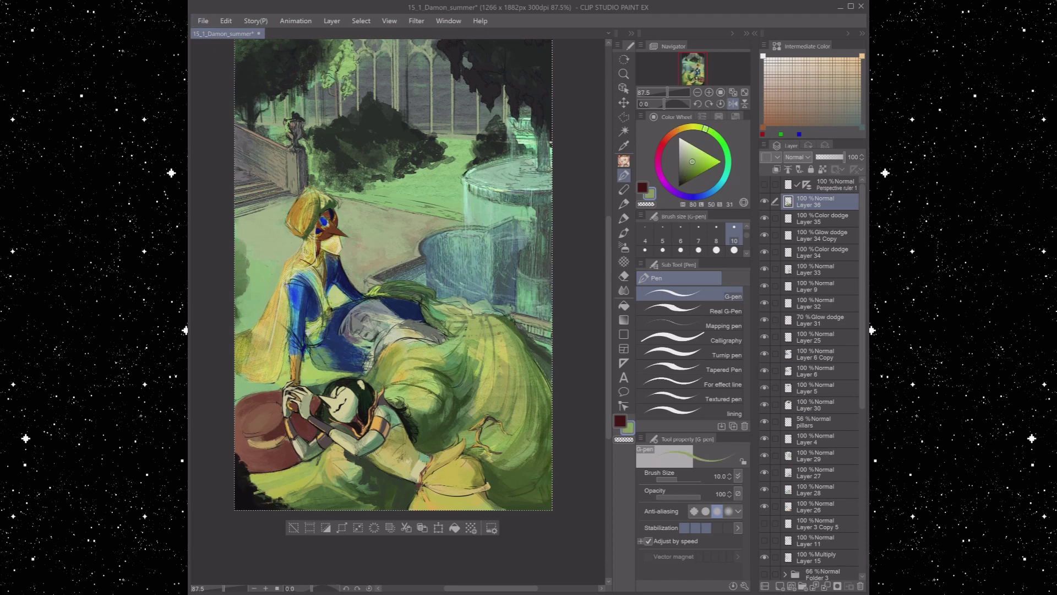
alt+click(470, 450)
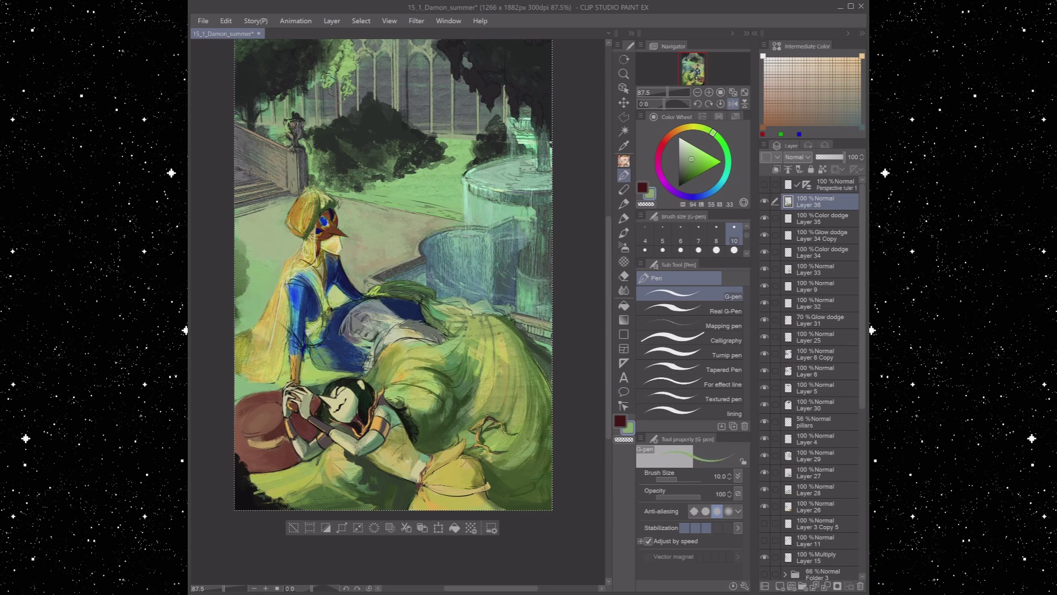
alt+click(483, 431)
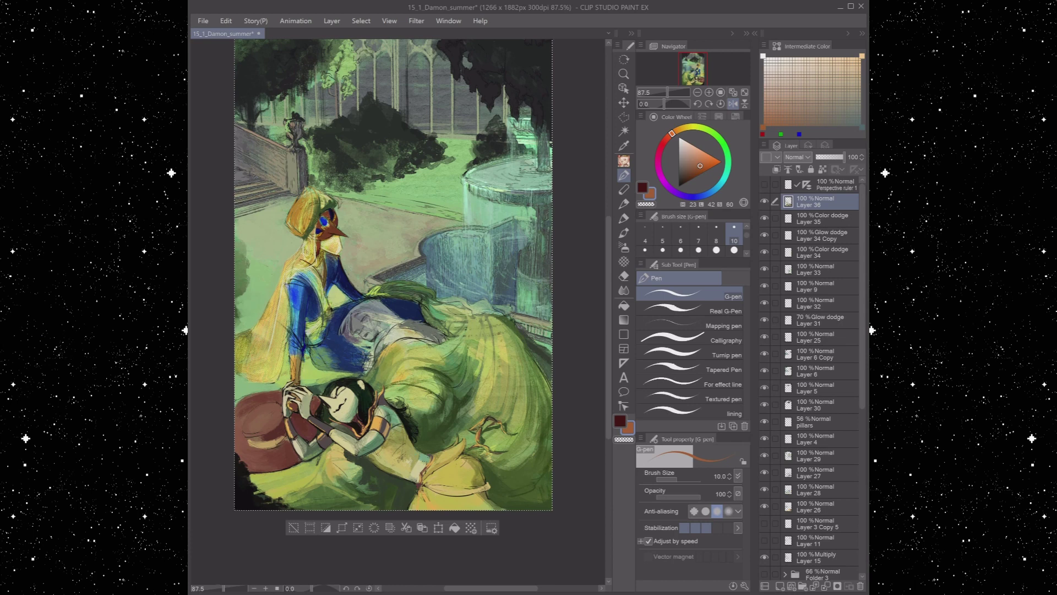
alt+click(363, 450)
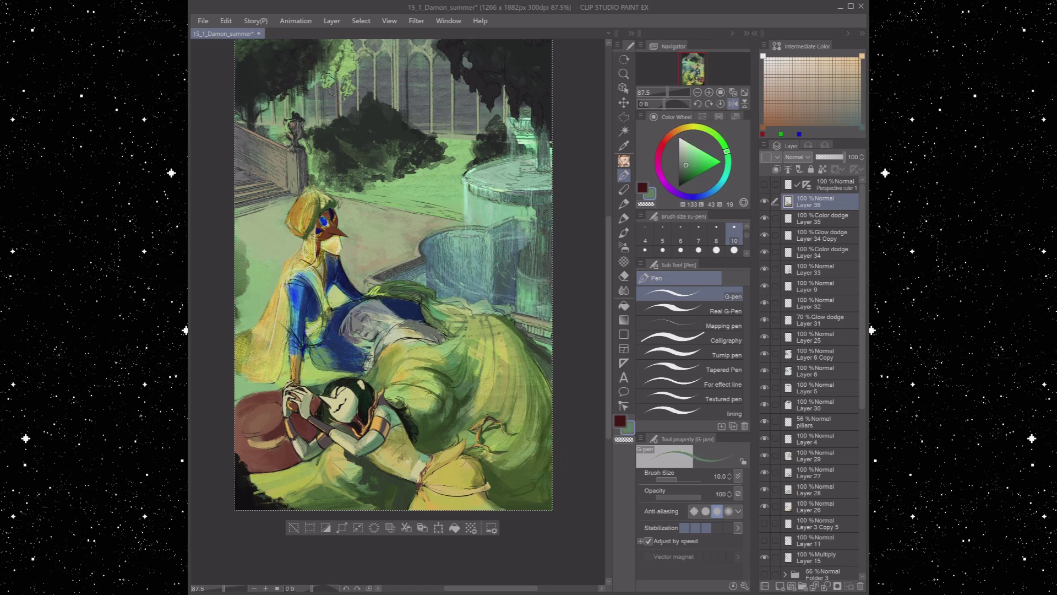
Define the grey sleeping figure's face and hair with sampled dark teal, pale grey-green and grey G-pen strokes
alt+click(502, 281)
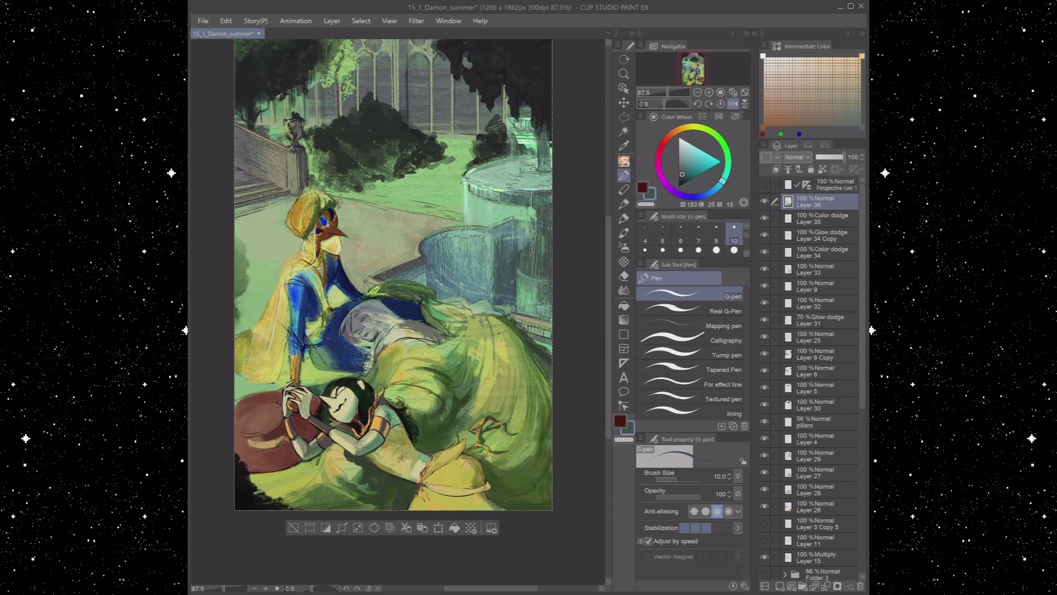
alt+click(380, 345)
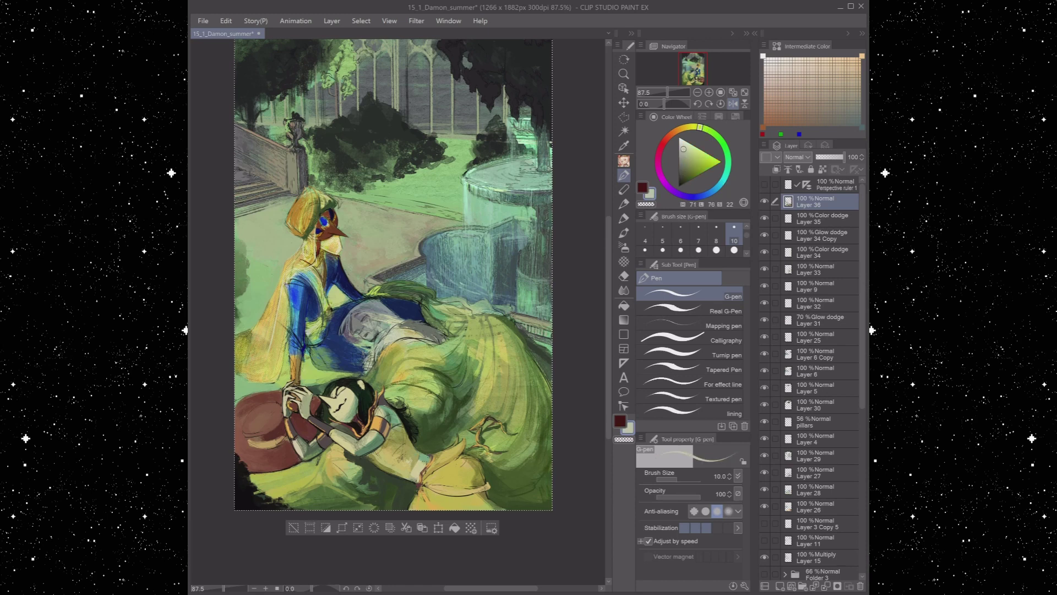
alt+click(365, 359)
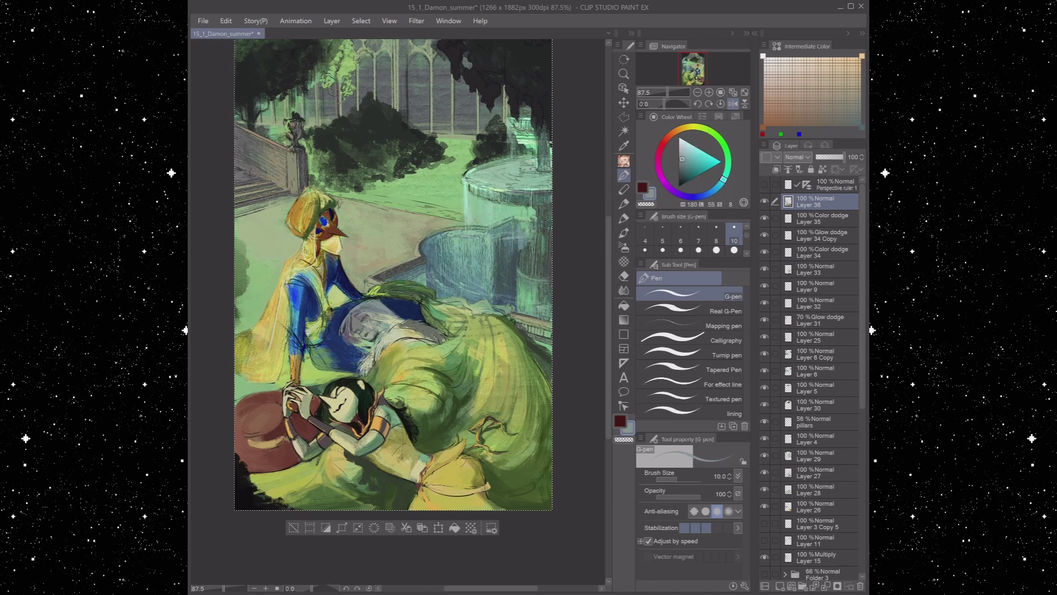
alt+click(426, 309)
alt+click(279, 386)
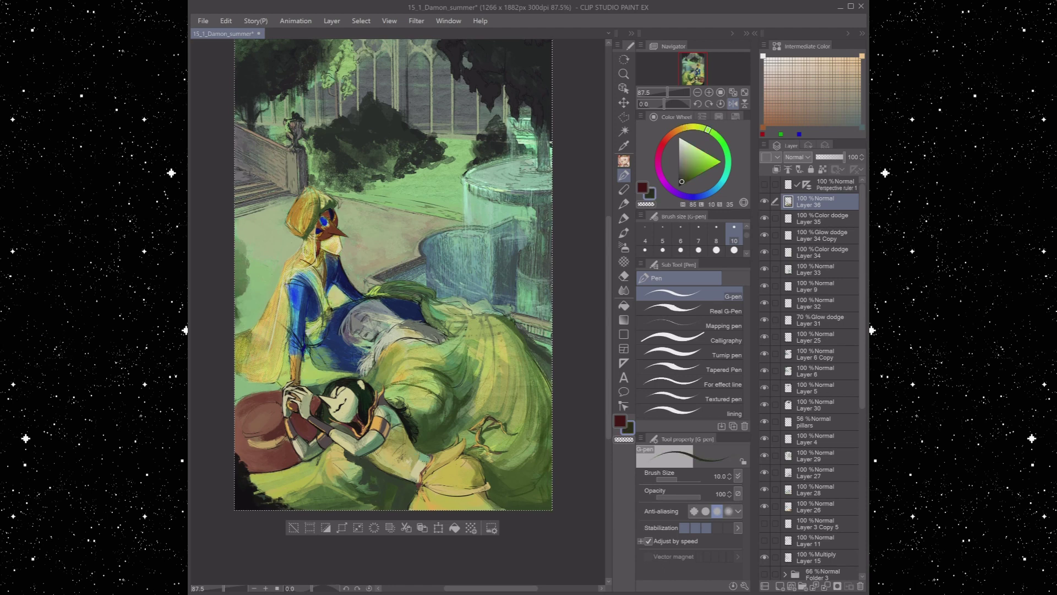
Paint the yellow cape and the grass beneath the seated figure's arm in sampled yellow and greens with the pastel brush at size 30
alt+click(375, 290)
key(p)
alt+click(274, 359)
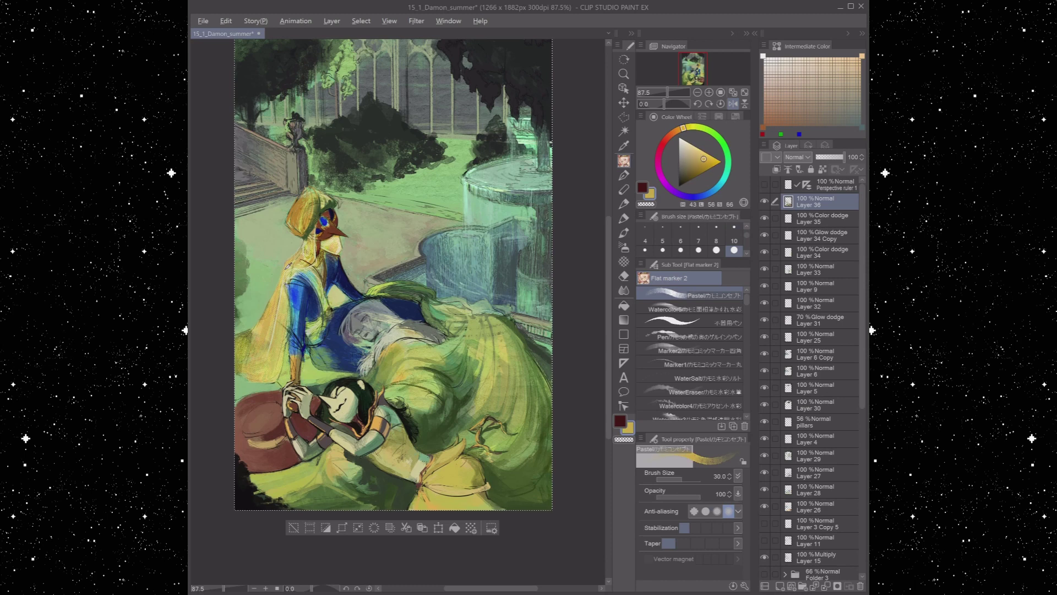
alt+click(311, 379)
alt+click(333, 365)
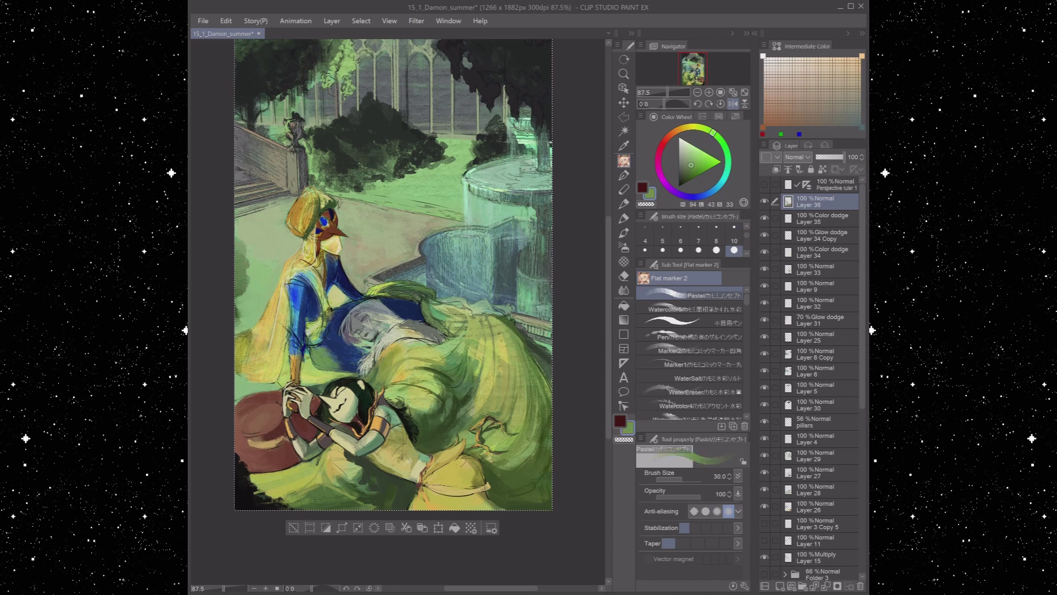
alt+click(265, 345)
Reduce the pastel brush to size 10 and refine the grass edge beside the seated figure's blue skirt in sampled grey-greens
key(bracketleft)
key(bracketleft)
key(bracketleft)
key(bracketleft)
key(bracketleft)
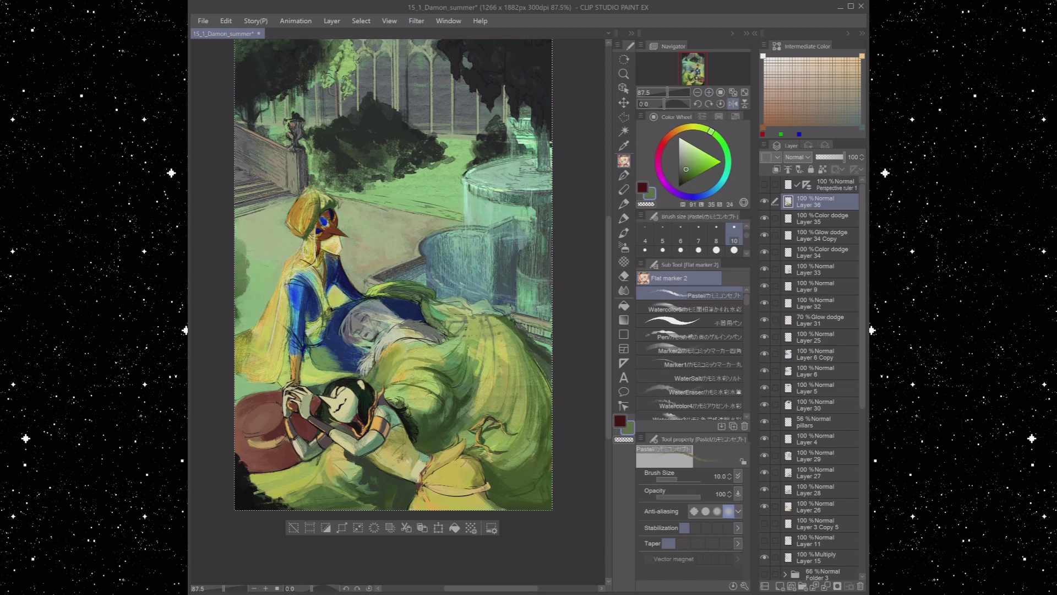
alt+click(331, 366)
alt+click(330, 366)
alt+click(330, 366)
alt+click(331, 366)
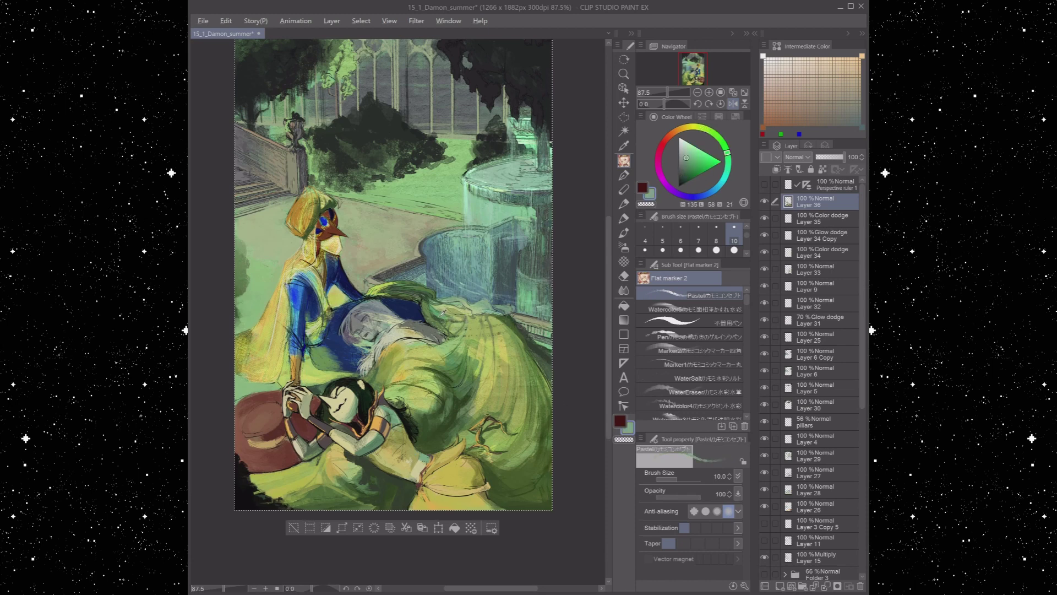
alt+click(330, 366)
Touch up the seated figure's scarf with sampled yellow-green pastel strokes, adding cream, tan, yellow and grey-green with the G-pen at size 10
alt+click(277, 490)
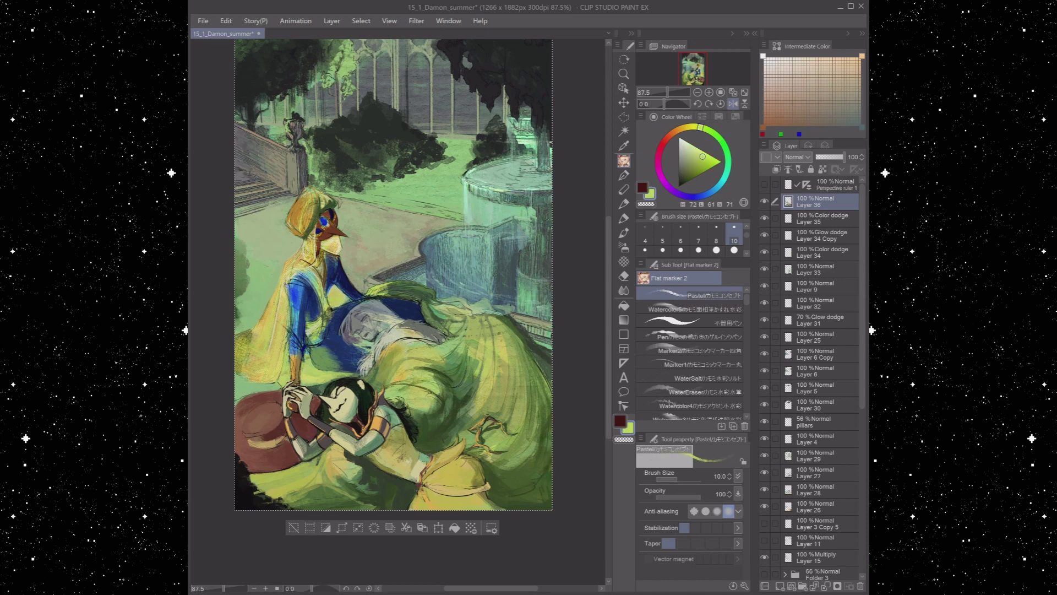
alt+click(277, 490)
alt+click(277, 490)
alt+click(344, 298)
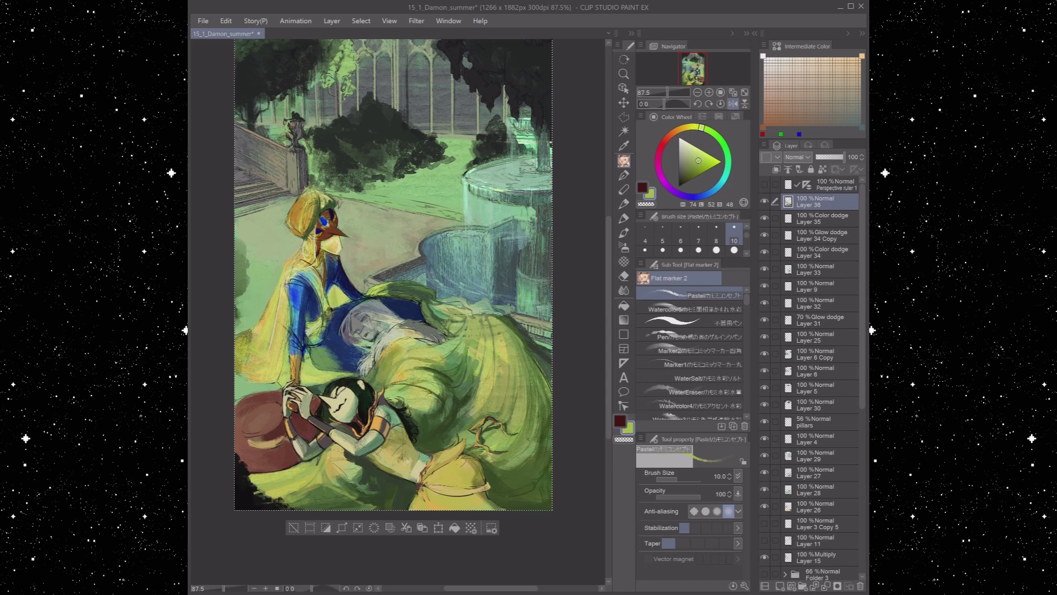
key(p)
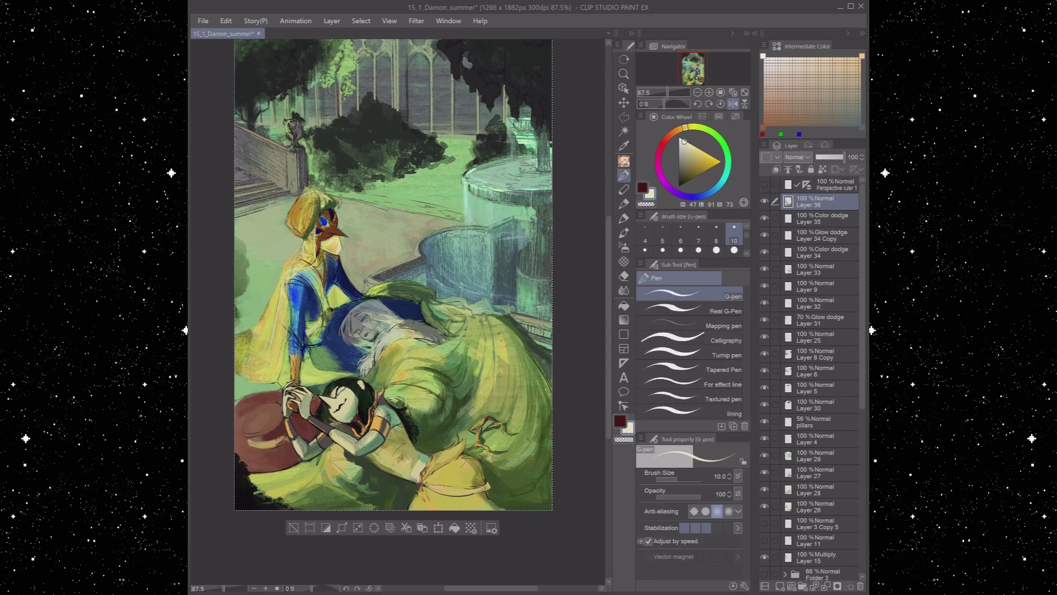
alt+click(385, 355)
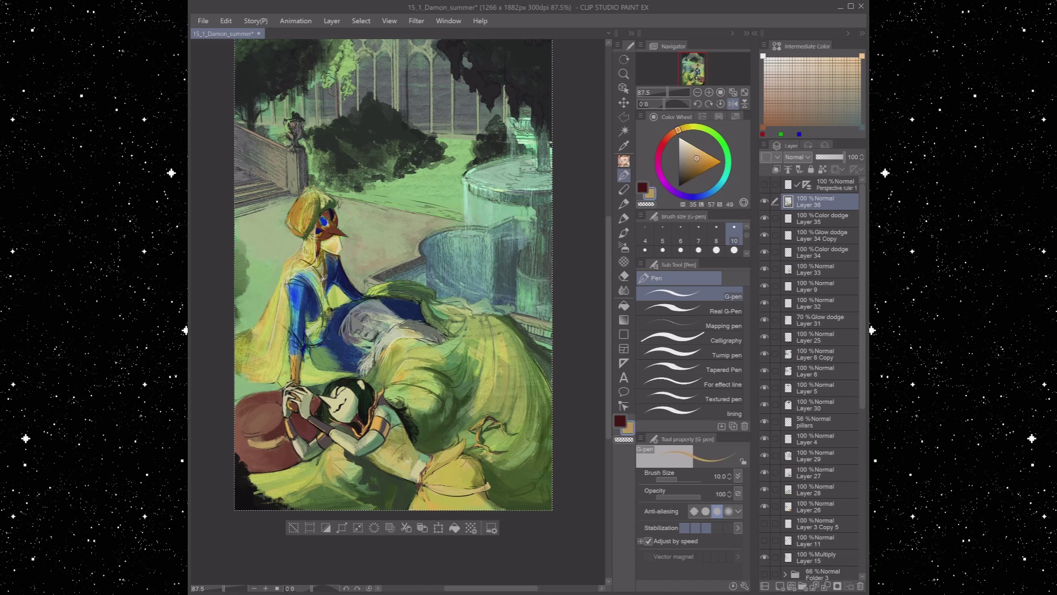
alt+click(389, 351)
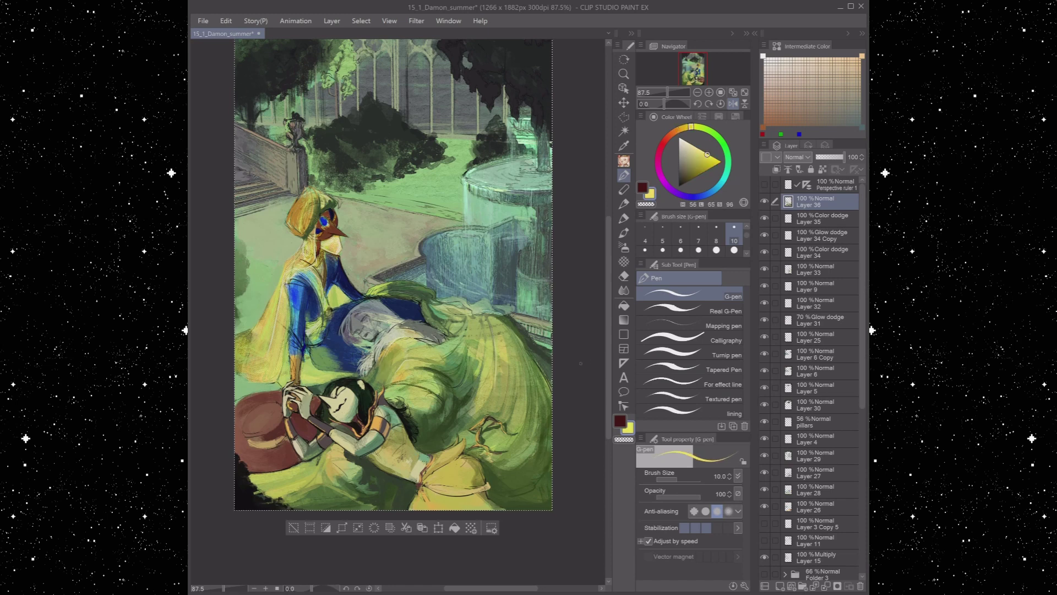
alt+click(430, 340)
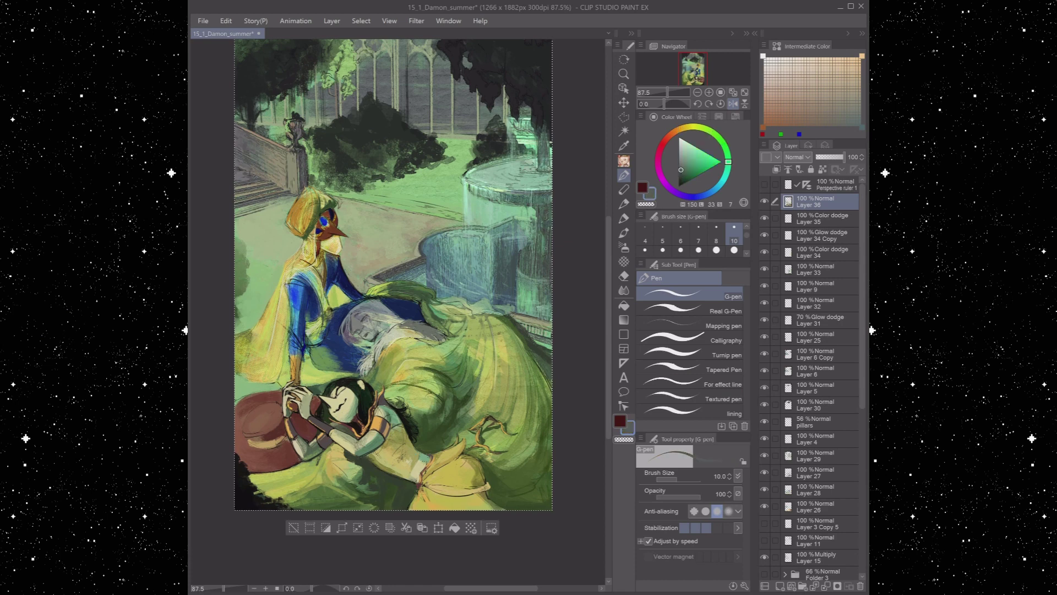
Sharpen the shape and edges of the seated figure's hat with G-pen strokes in sampled dark red, orange-yellow and dark green
alt+click(323, 249)
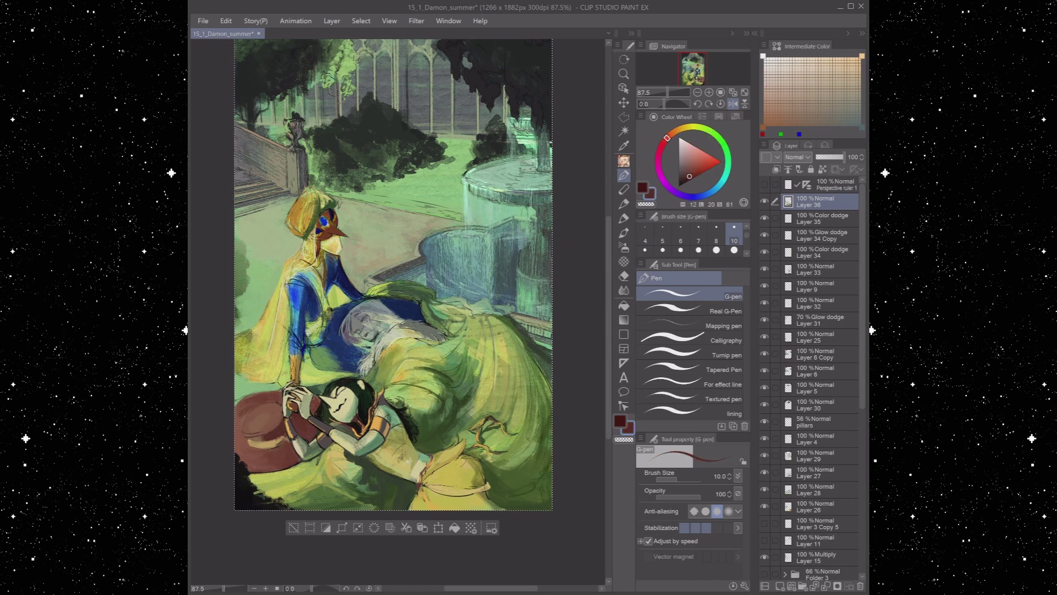
alt+click(322, 235)
alt+click(322, 210)
alt+click(321, 197)
alt+click(316, 208)
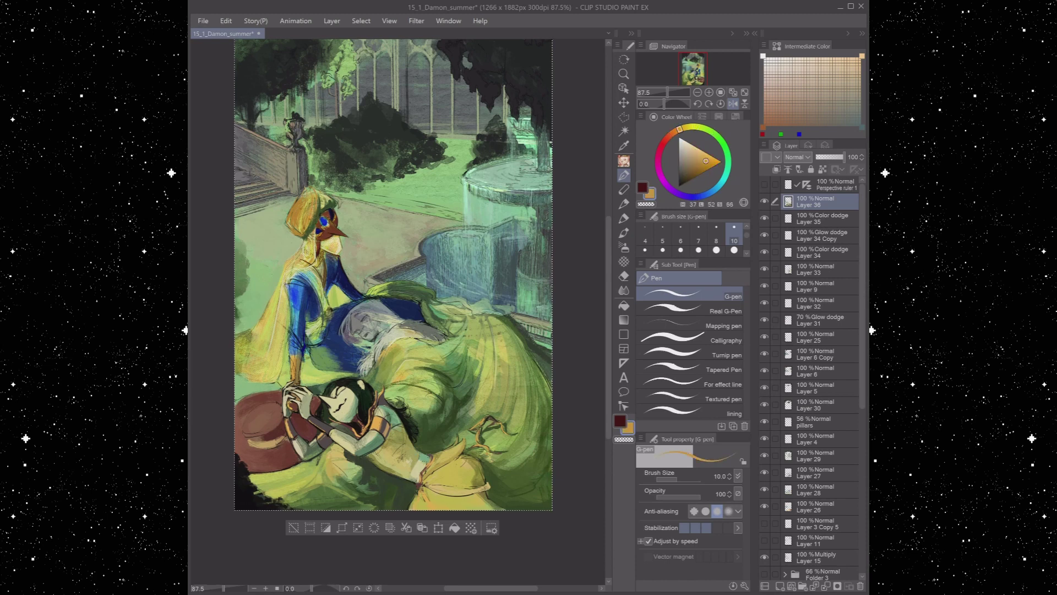
alt+click(319, 192)
alt+click(290, 217)
alt+click(292, 223)
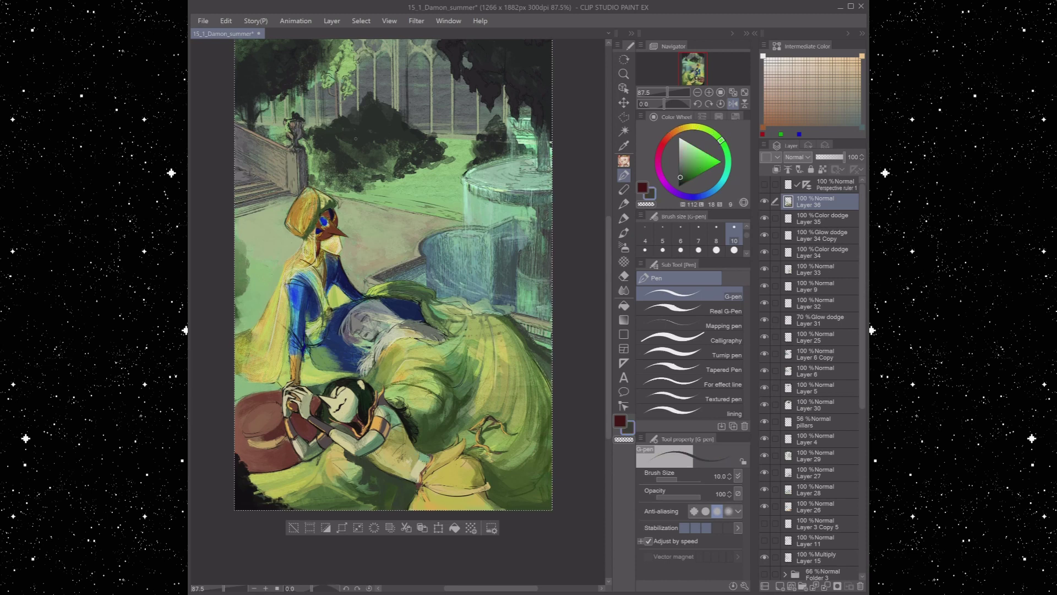
Touch up the seated figure's neck and chin in sampled light orange and save the painting
alt+click(321, 263)
alt+click(335, 242)
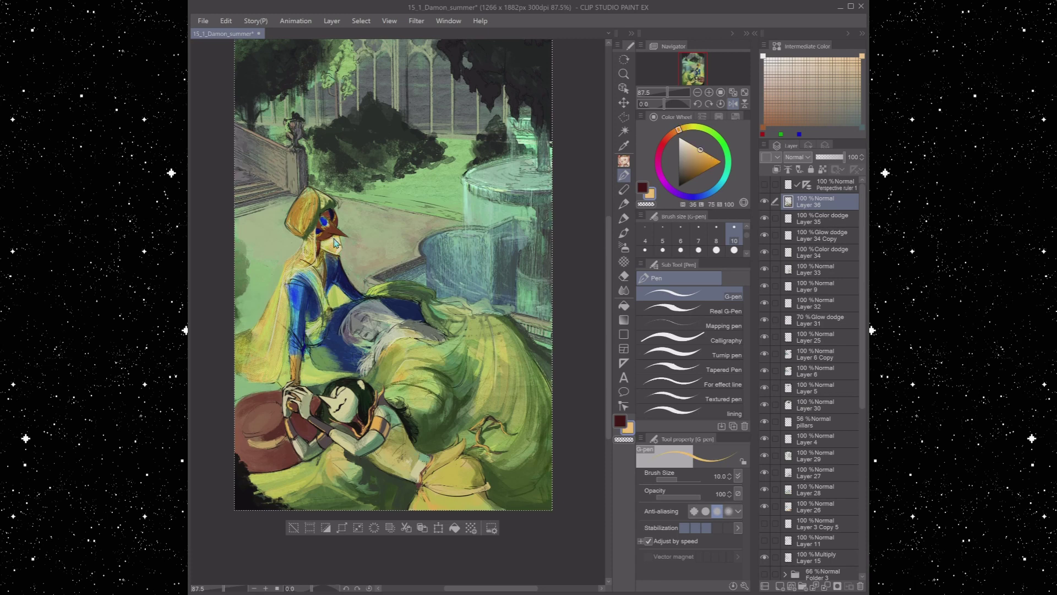
key(ctrl+s)
Refine the seated figure's neck and collar with G-pen strokes in sampled mustard yellow and dark green
alt+click(386, 353)
alt+click(474, 397)
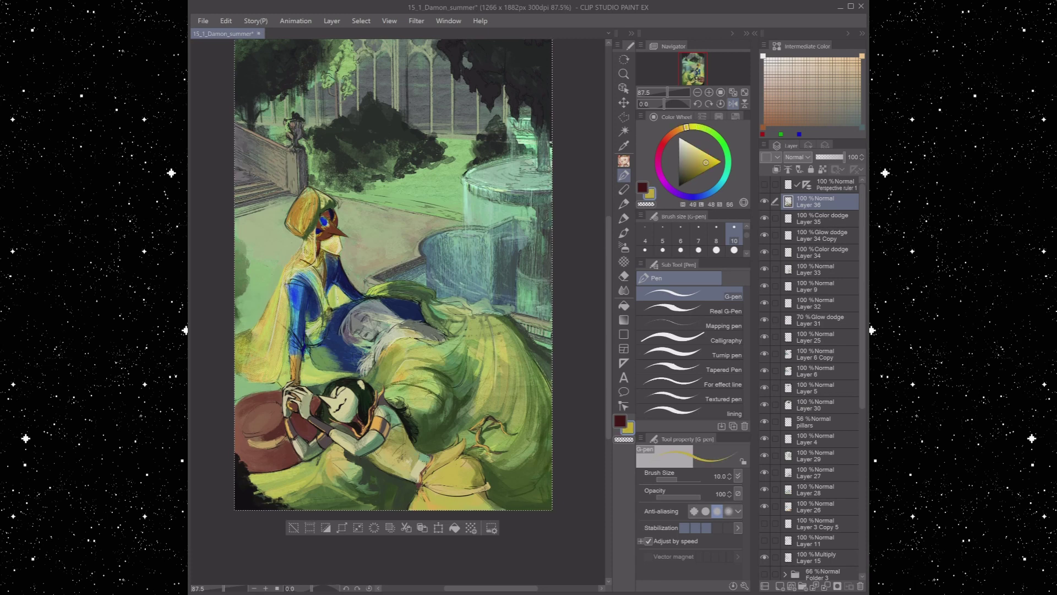
alt+click(484, 418)
alt+click(380, 303)
alt+click(321, 246)
alt+click(334, 264)
alt+click(328, 278)
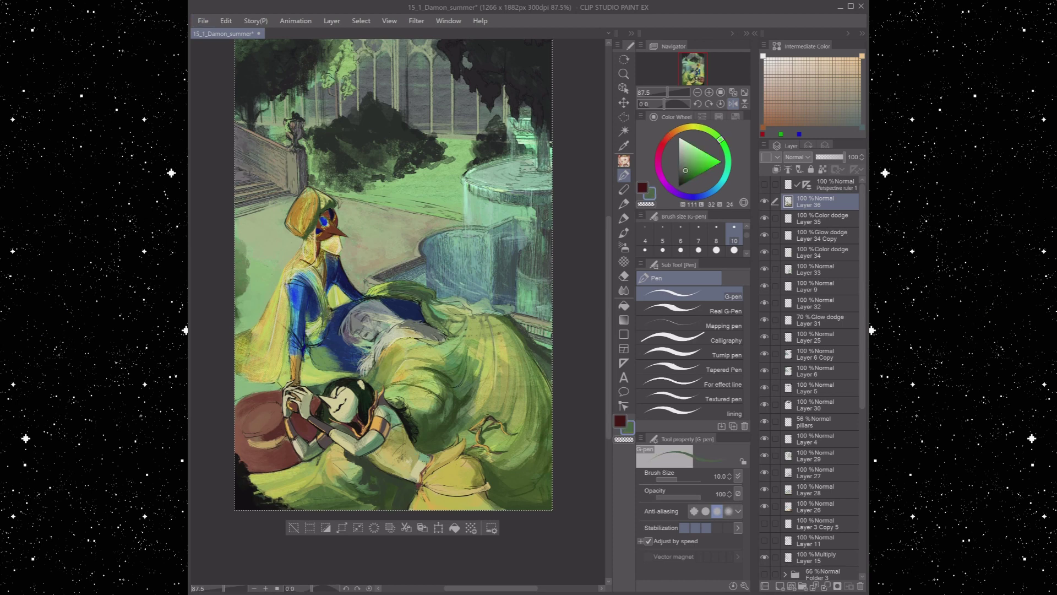
Define the scarf hanging over the seated figure's blue bodice with G-pen strokes in sampled olive tones
alt+click(323, 308)
alt+click(314, 330)
alt+click(336, 329)
alt+click(339, 322)
alt+click(380, 330)
alt+click(374, 336)
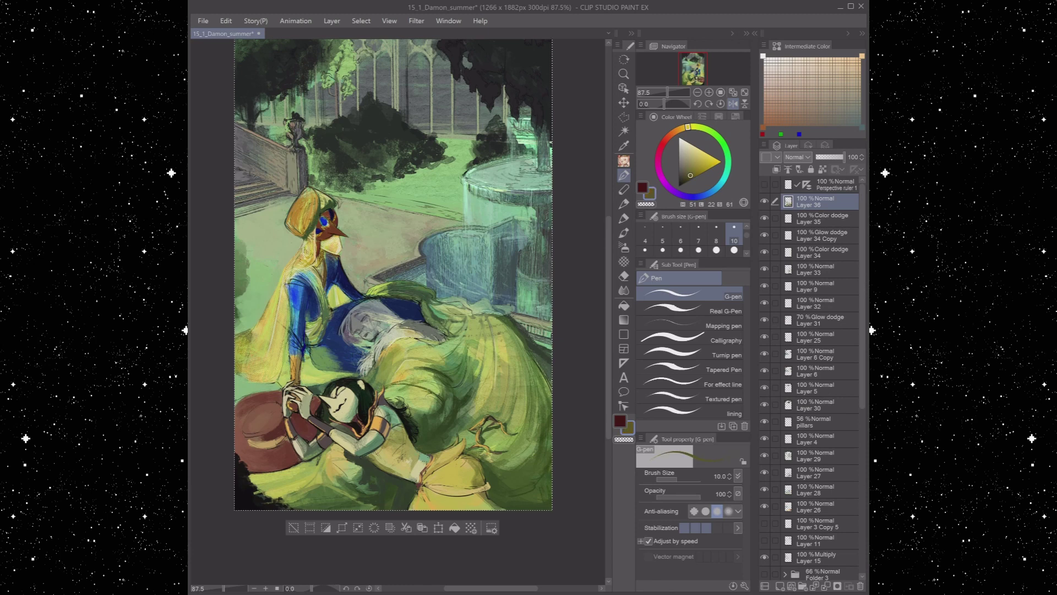
alt+click(380, 333)
Refine the beak of the seated figure's red mask and the exposed lower face with sampled G-pen colours
alt+click(332, 225)
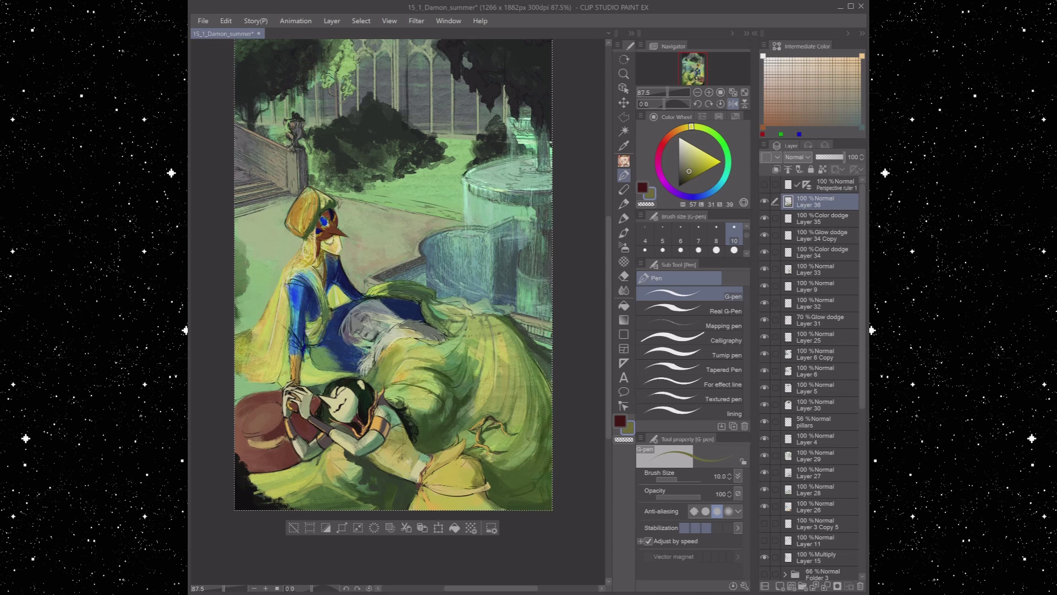
alt+click(335, 232)
alt+click(337, 230)
alt+click(335, 234)
alt+click(344, 246)
Clean up the crown of the seated figure's hat with sampled golden-brown G-pen strokes
alt+click(314, 204)
alt+click(316, 187)
alt+click(315, 188)
alt+click(316, 187)
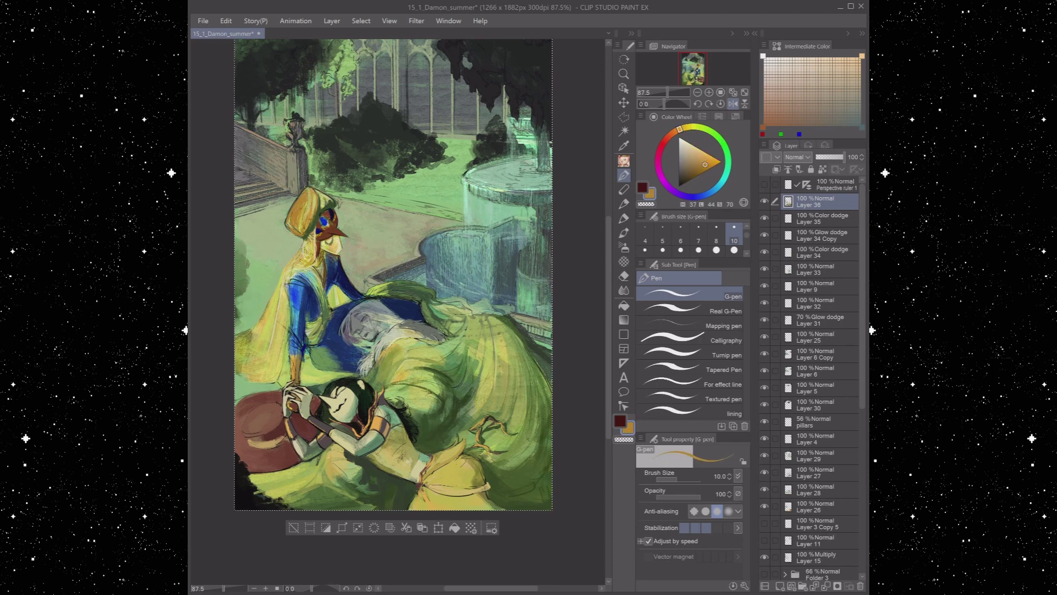
Paint the green scarf's long folds down the front of the seated figure's bodice with sampled G-pen colours
alt+click(386, 440)
mouse_move(326, 275)
mouse_down()
mouse_move(313, 303)
mouse_move(315, 289)
mouse_move(331, 306)
mouse_move(324, 336)
mouse_move(311, 318)
mouse_move(324, 342)
mouse_move(321, 333)
mouse_up()
alt+click(432, 288)
alt+click(415, 296)
drag(329, 304, 327, 323)
alt+click(380, 177)
Refine the scarf's lower end and the blue sleeve with the G-pen in black and sampled dark blue, brown and green
click(701, 128)
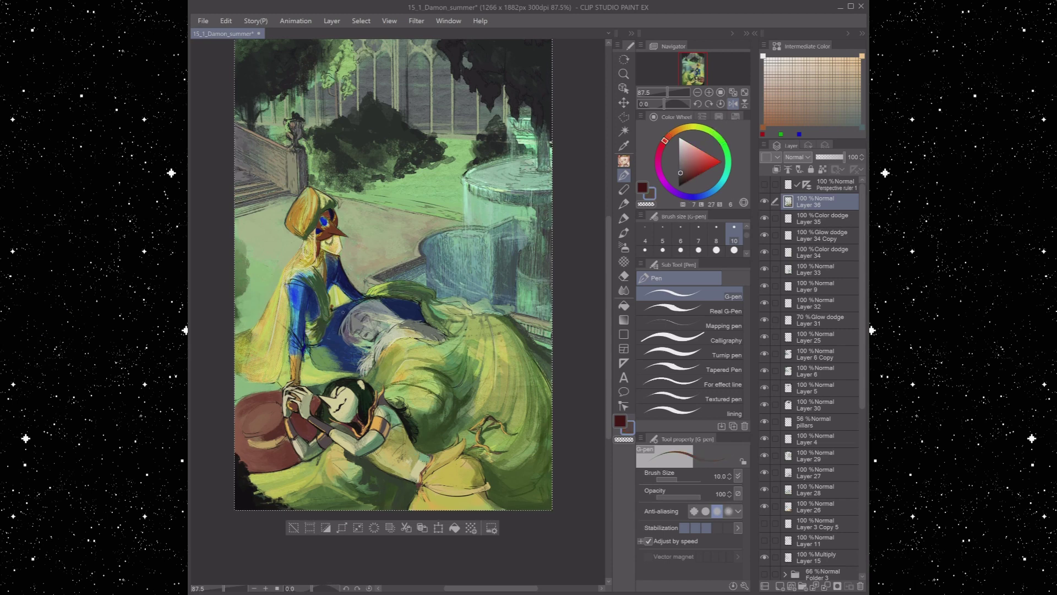
drag(680, 185, 683, 194)
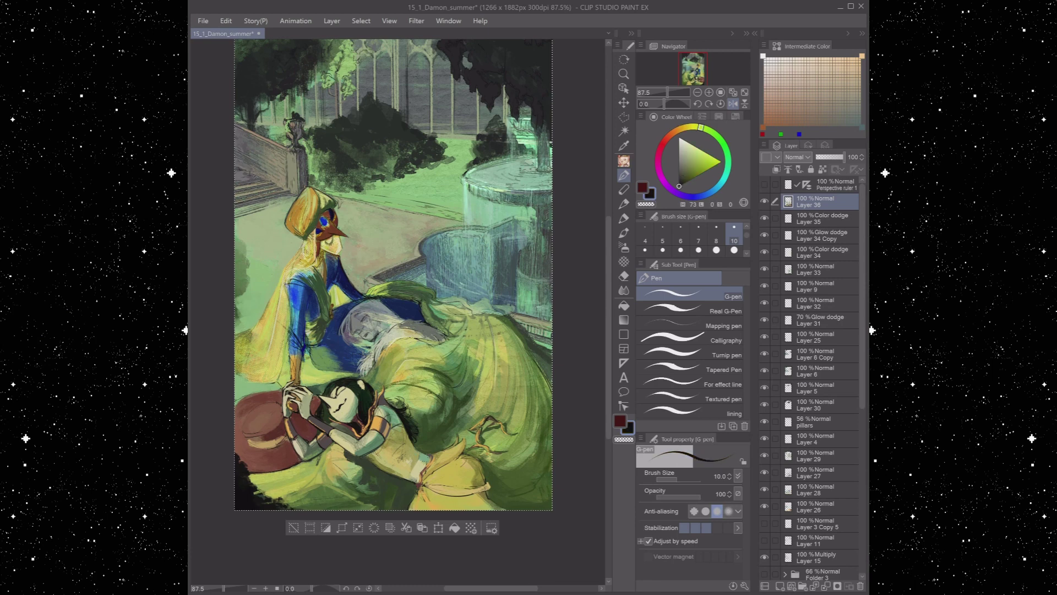
alt+click(328, 328)
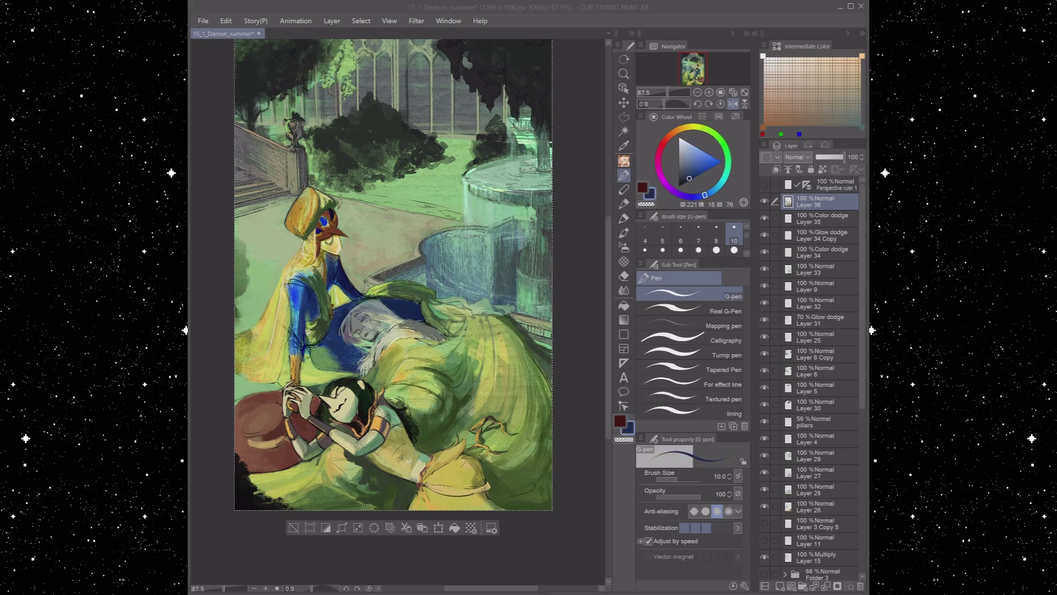
alt+click(312, 333)
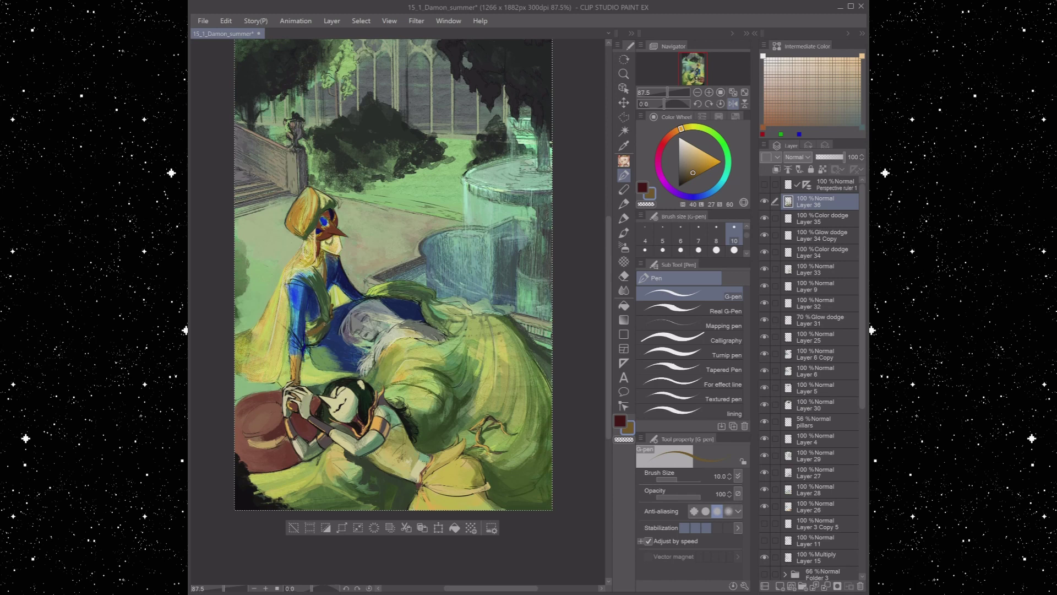
alt+click(295, 406)
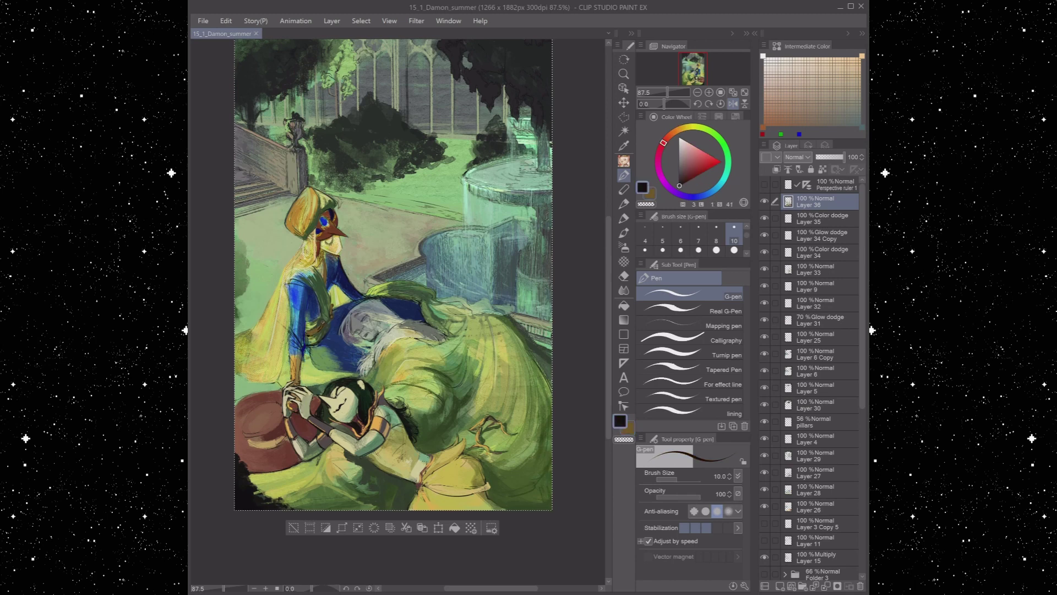
alt+click(308, 353)
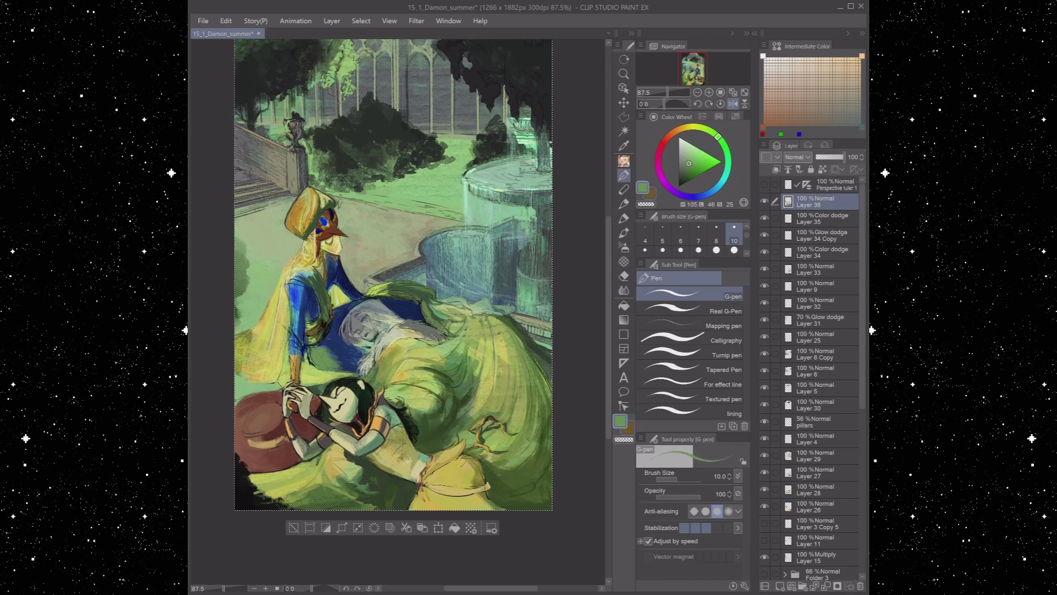
alt+click(350, 309)
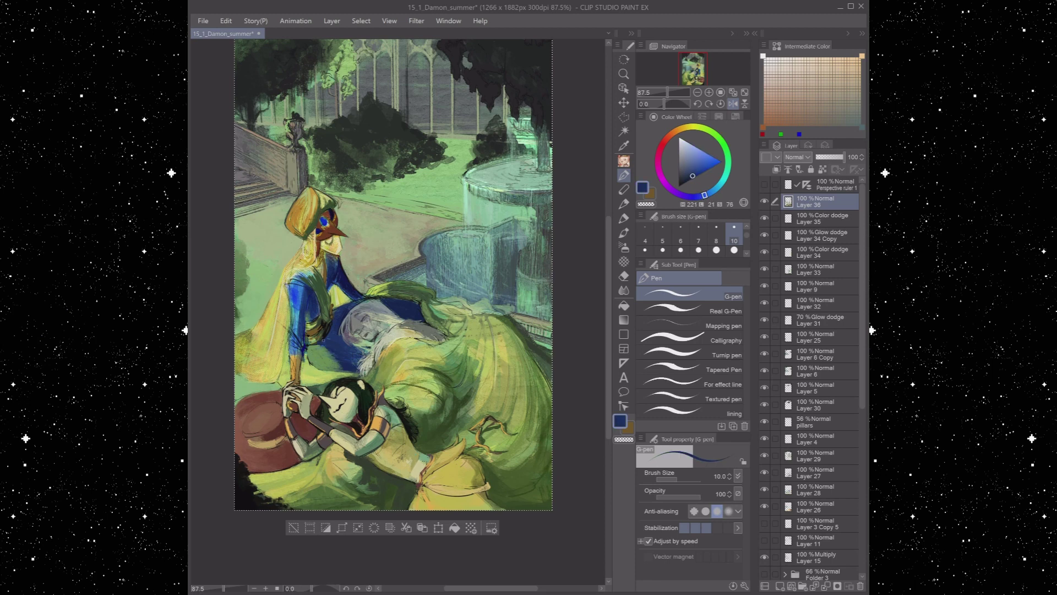
Paint the seated figure's blue sleeve and bodice with the pastel brush at size 30 in sampled blue, dark green and near-black
key(b)
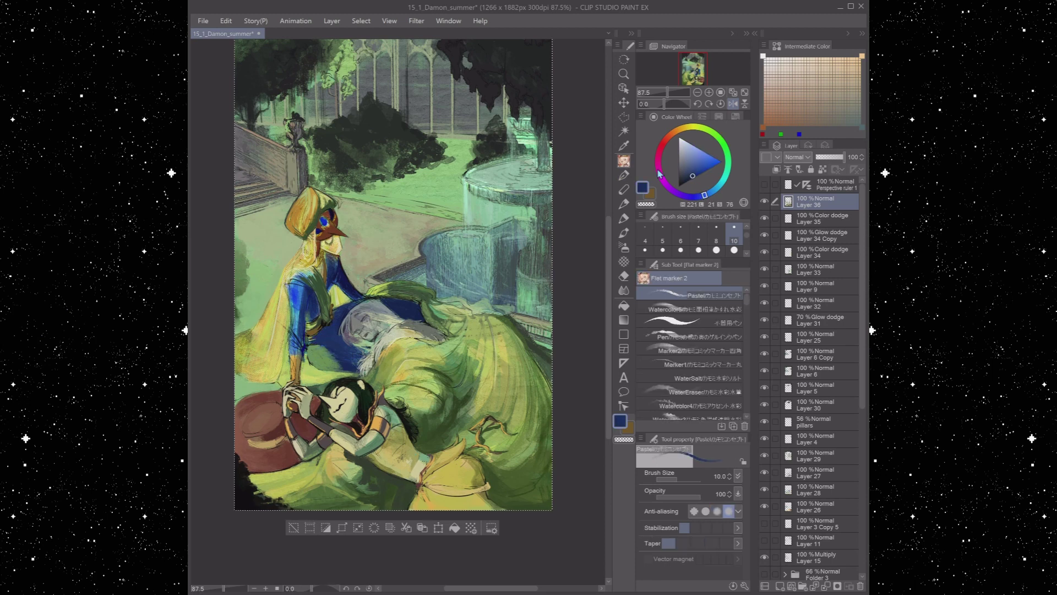
alt+click(311, 313)
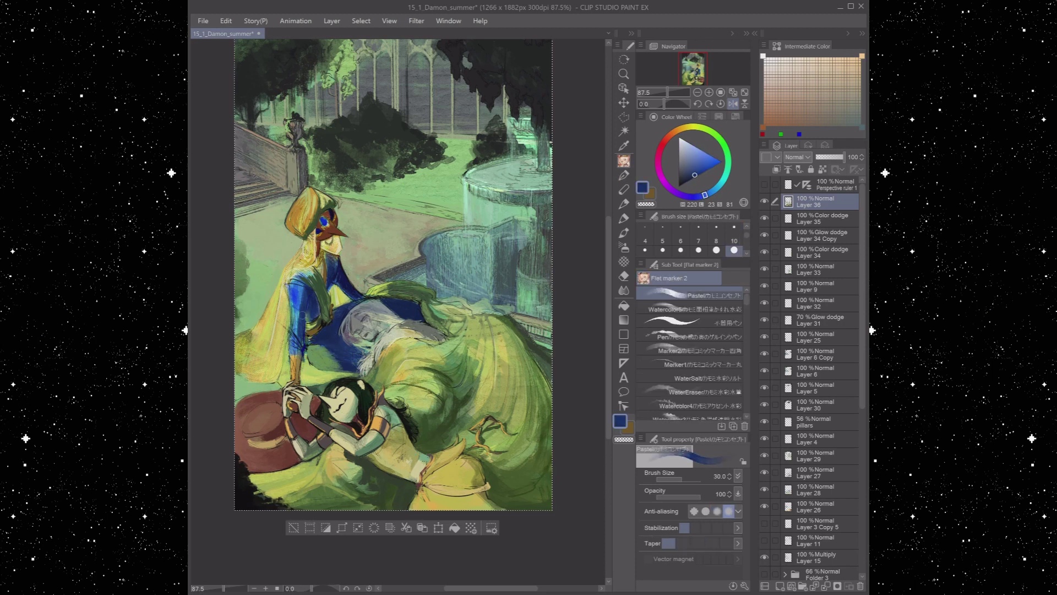
alt+click(308, 286)
alt+click(322, 302)
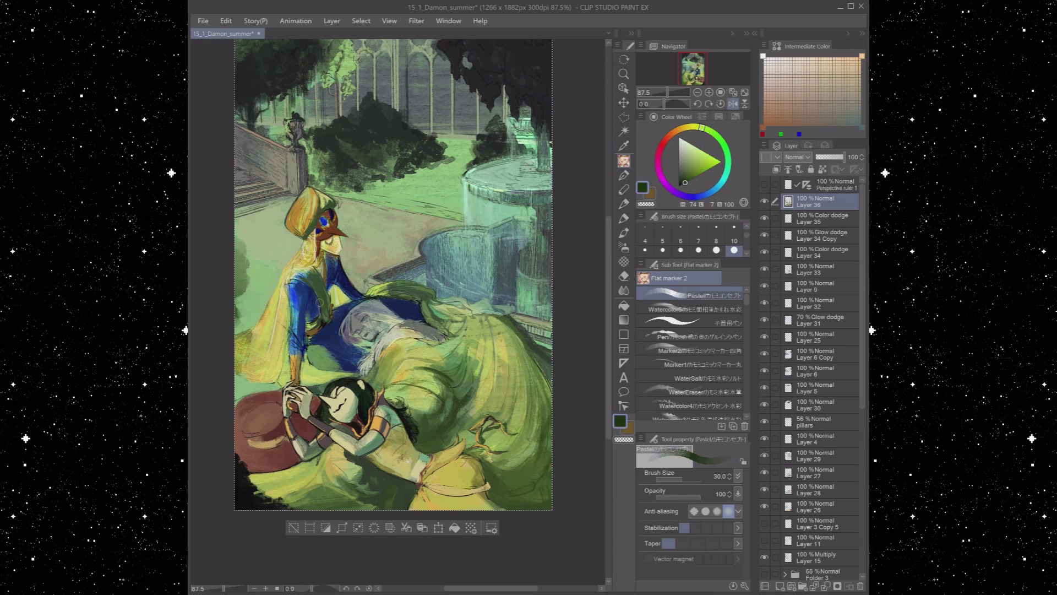
alt+click(329, 333)
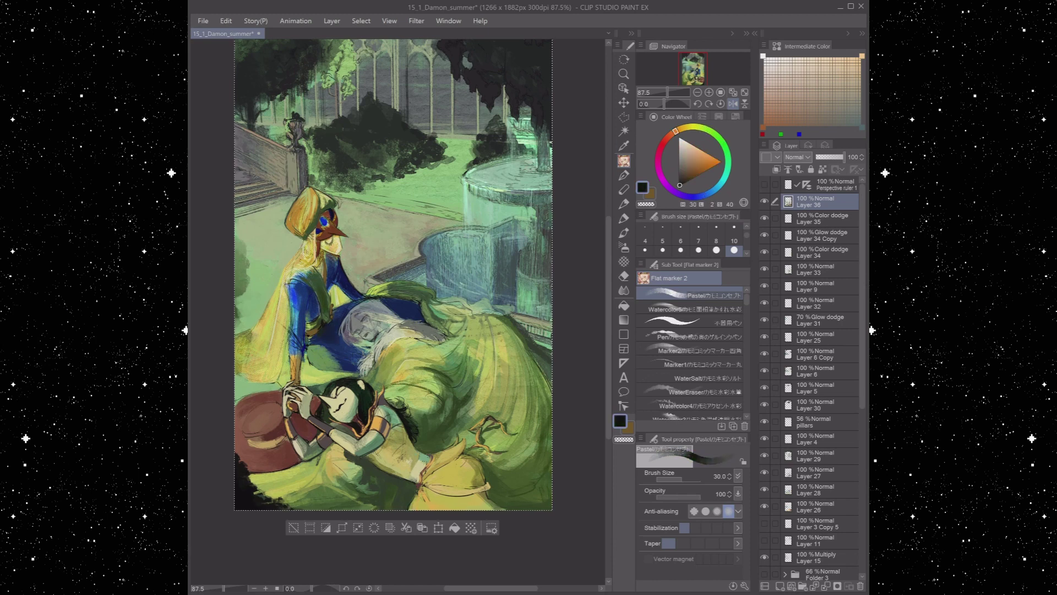
Blend the blue skirt around the grey sleeping figure's head with pastel strokes in sampled grey-blue and deep blue
alt+click(325, 364)
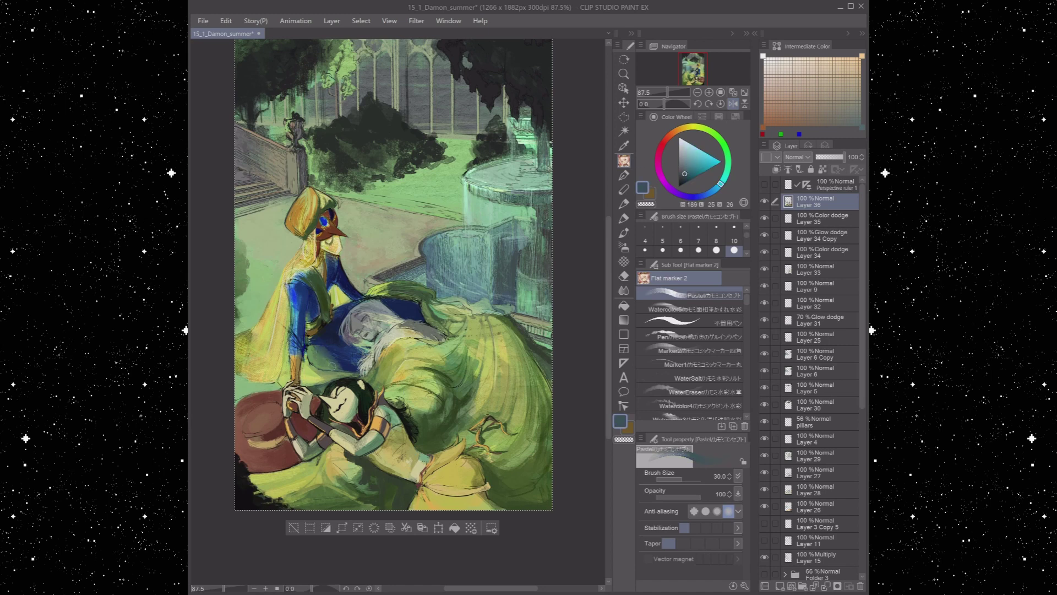
alt+click(331, 358)
alt+click(339, 343)
alt+click(363, 304)
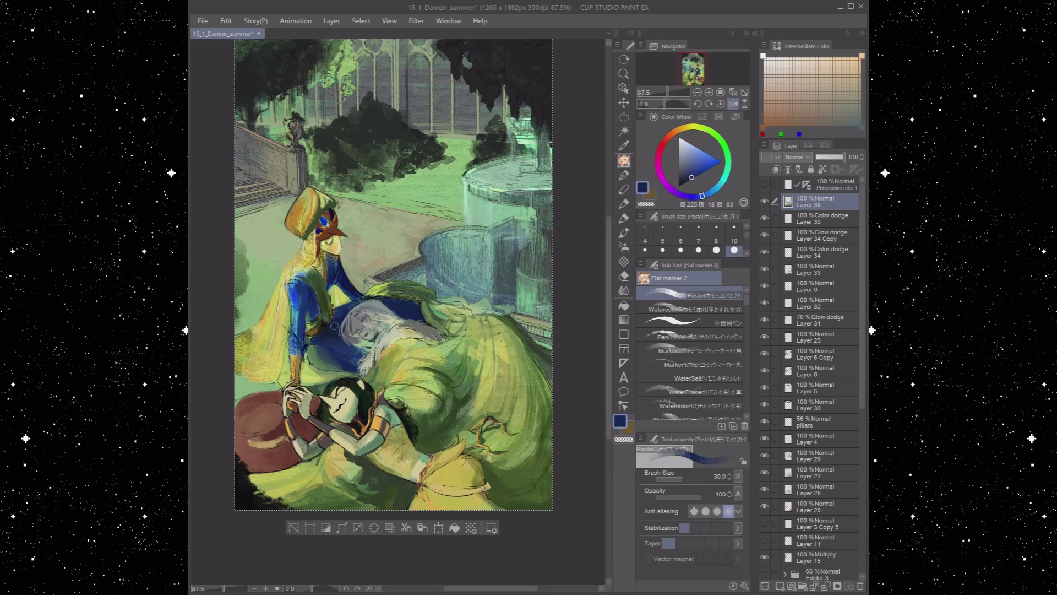
alt+click(336, 325)
Touch up the dark gap and green edge at the seated figure's waist with the G-pen in sampled green and near-black
key(p)
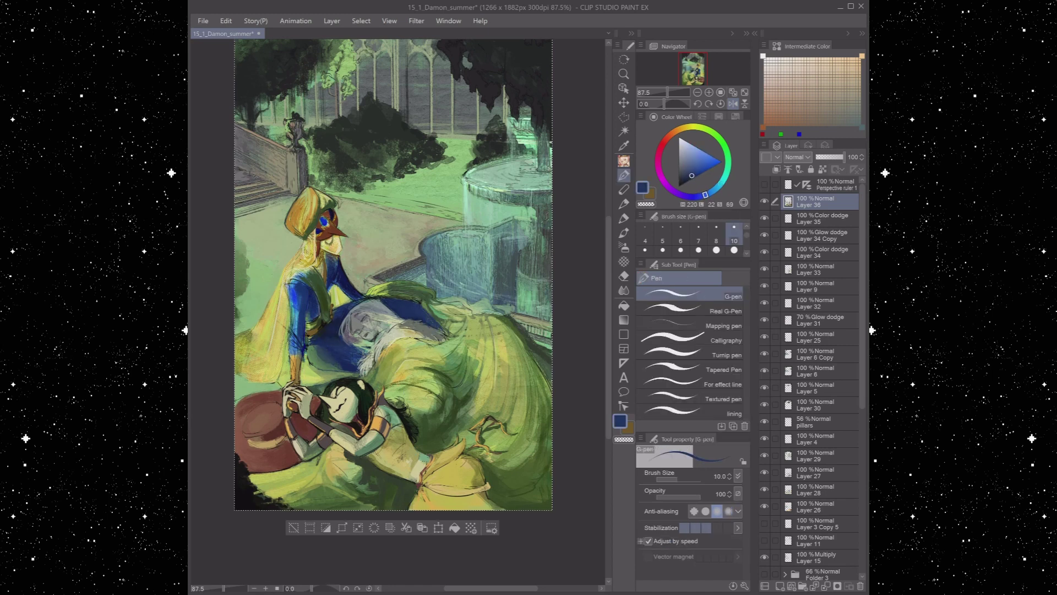
alt+click(435, 324)
alt+click(422, 301)
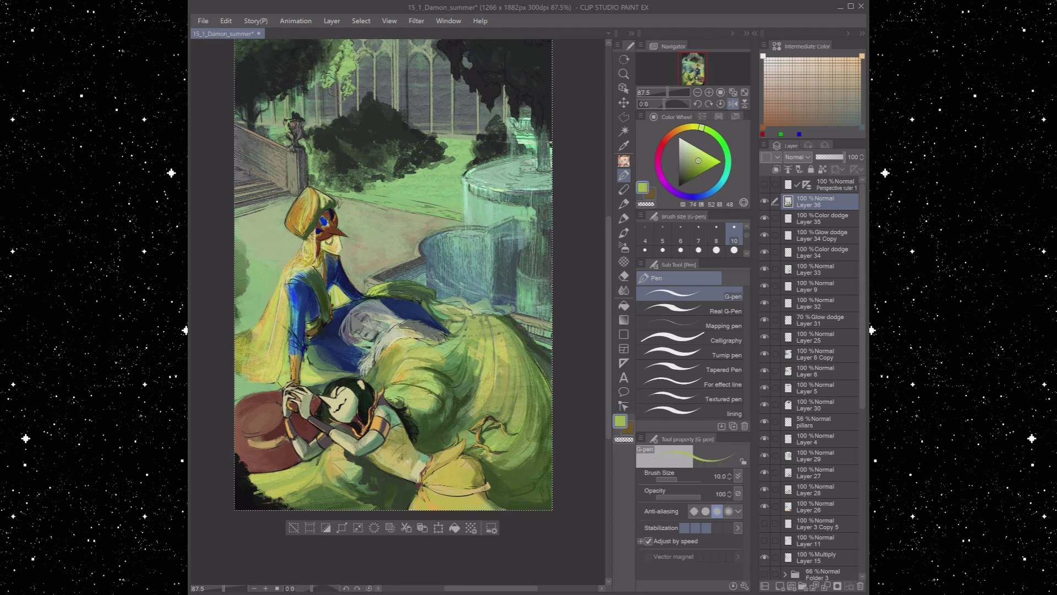
alt+click(348, 302)
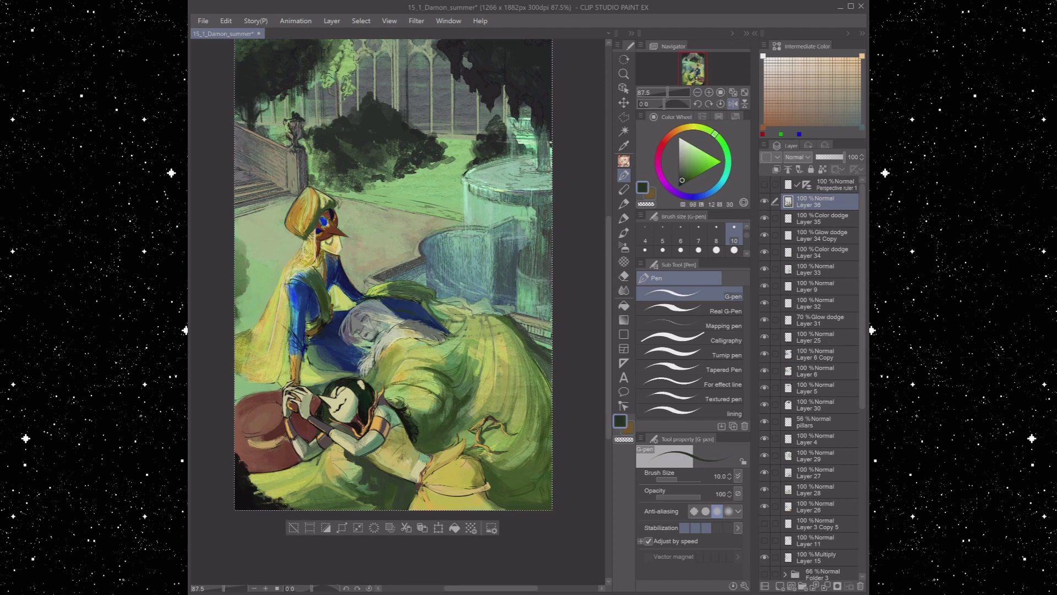
drag(340, 302, 355, 311)
Refine the blue sleeve's edge and the brown wrist with the G-pen in sampled green, black and brown
alt+click(479, 264)
alt+click(289, 333)
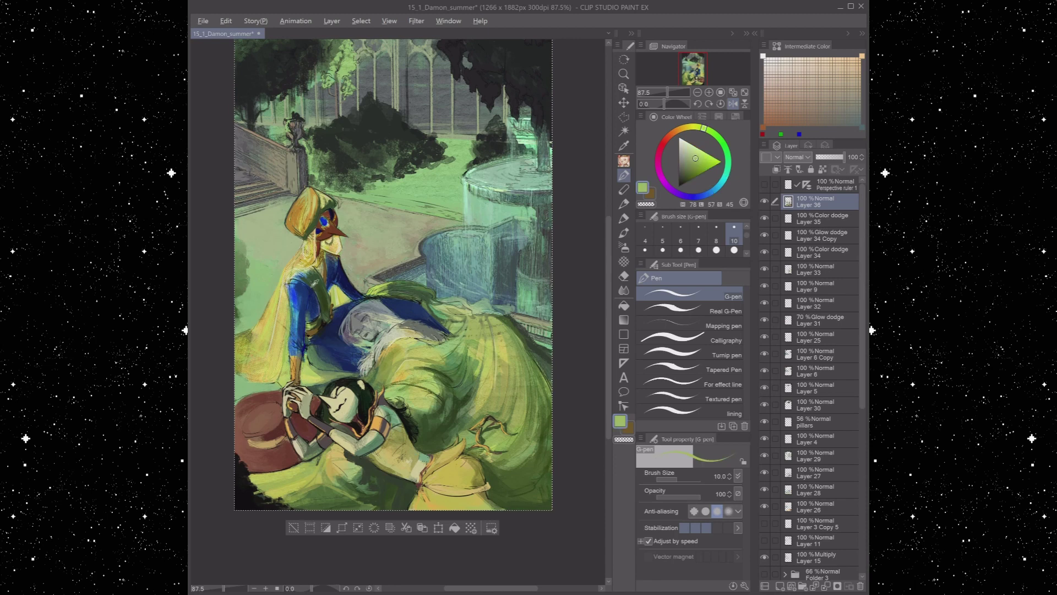
alt+click(290, 283)
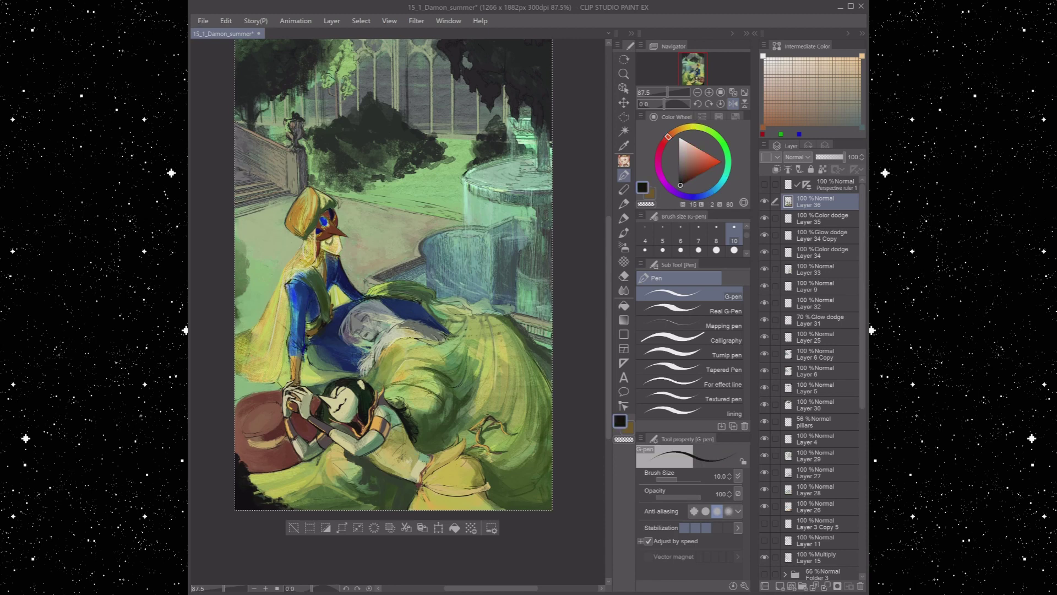
alt+click(298, 375)
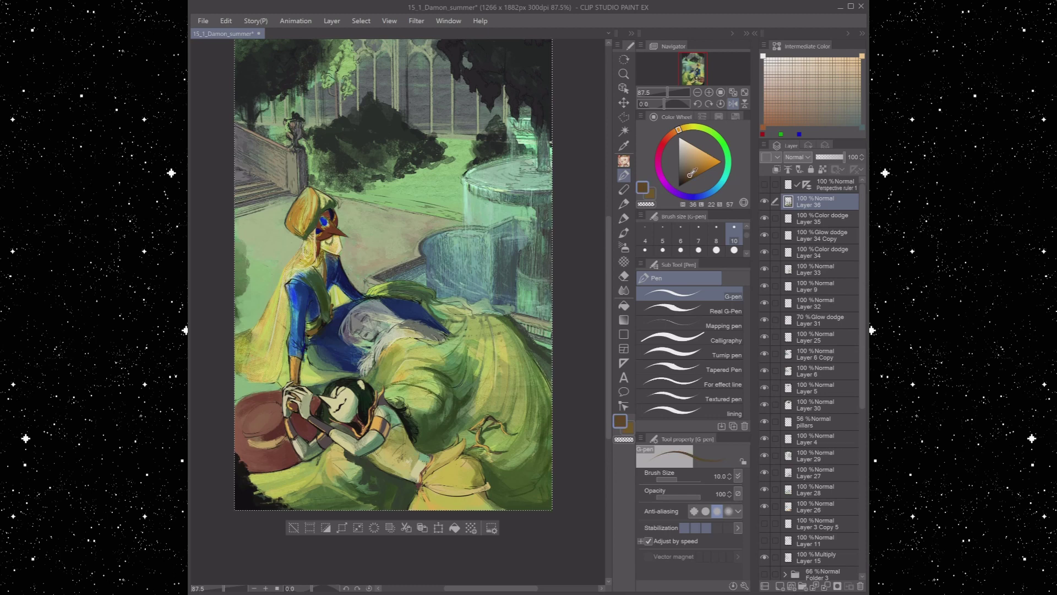
alt+click(295, 376)
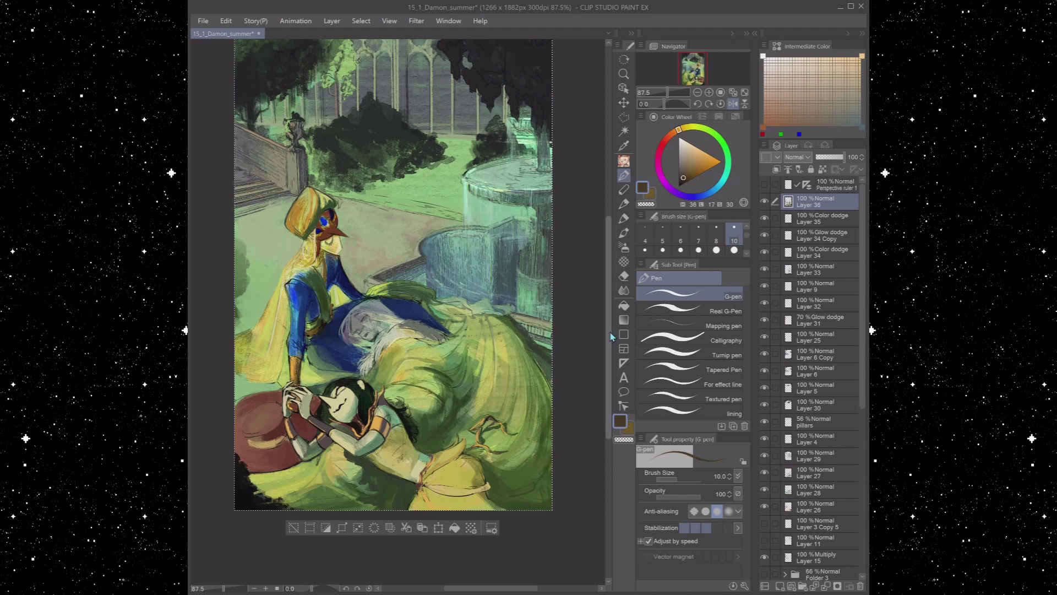
Shade the grey sleeping figure's face and hairline with the size 10 G-pen in sampled dark grey-blue tones
key(b)
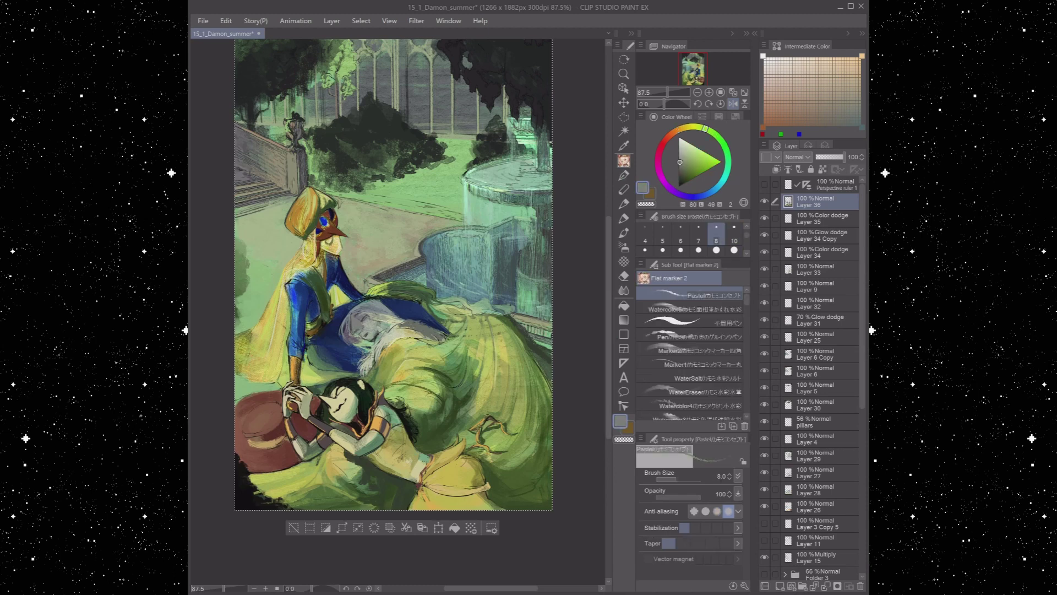
key(p)
alt+click(378, 334)
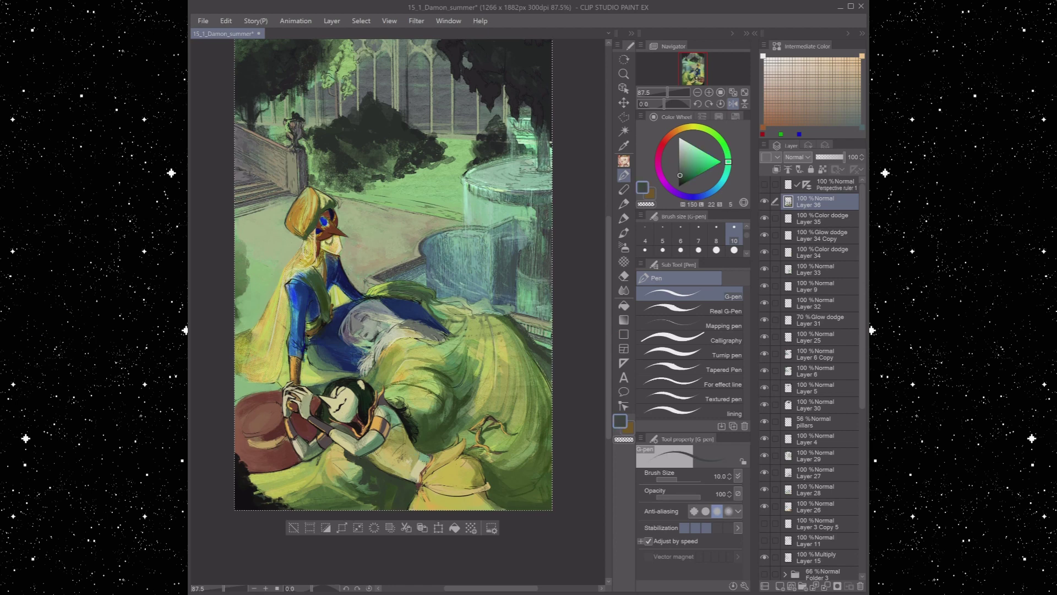
alt+click(362, 314)
alt+click(362, 314)
alt+click(332, 91)
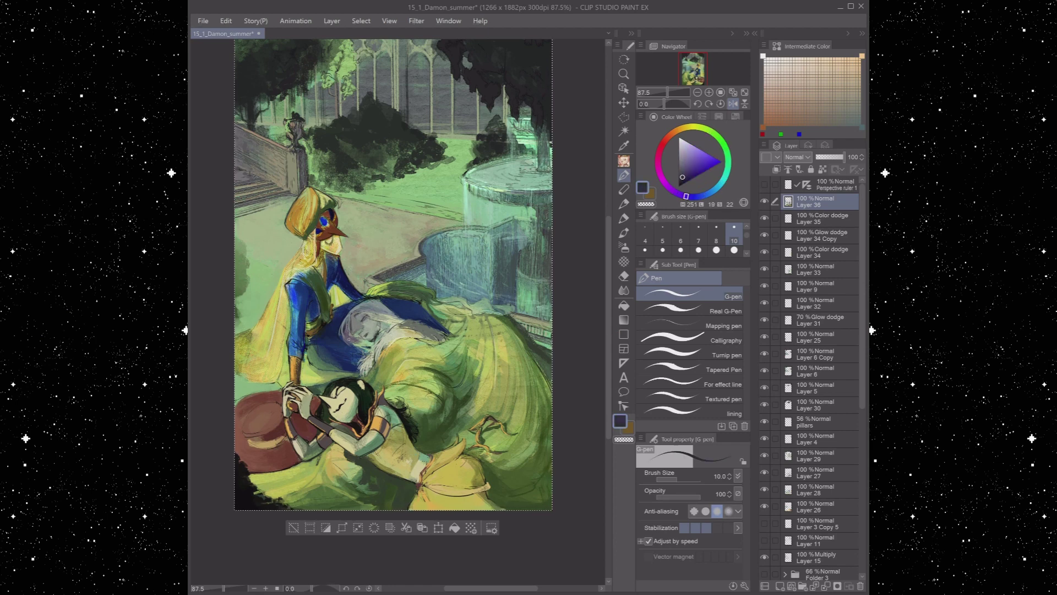
alt+click(341, 69)
Paint the sleeping figure's hair strands with the G-pen in sampled near-black, purple-grey, pale yellow and grey-blue
alt+click(374, 294)
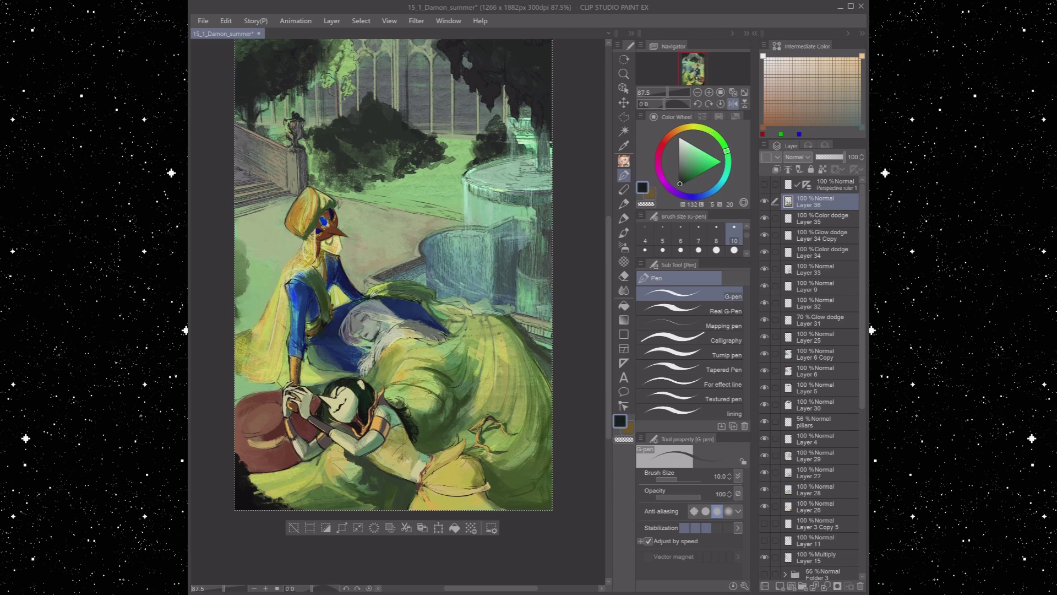
alt+click(355, 315)
alt+click(401, 357)
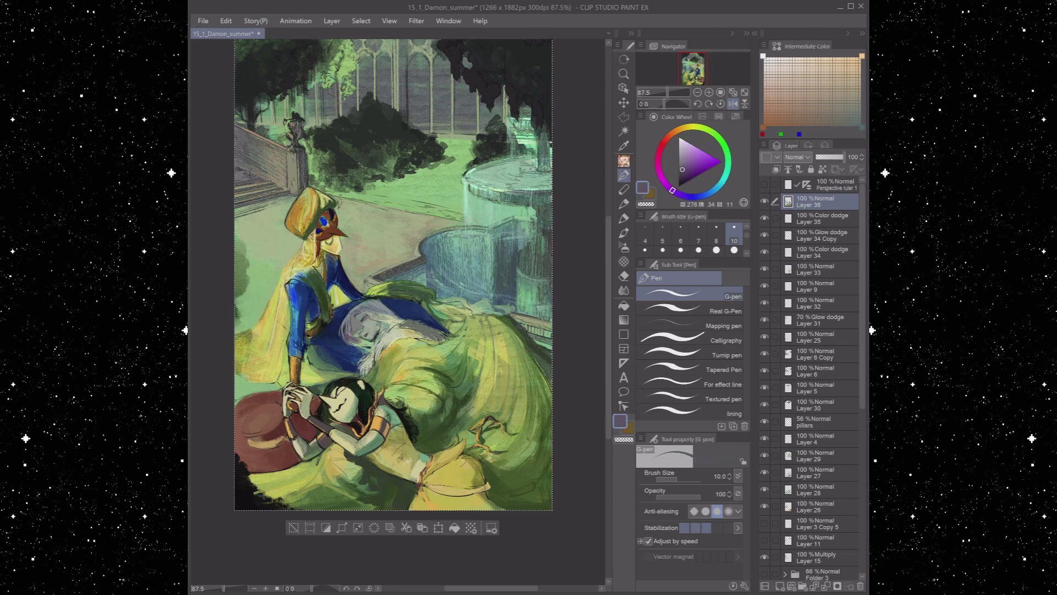
alt+click(380, 307)
alt+click(374, 325)
alt+click(369, 341)
alt+click(364, 358)
alt+click(412, 330)
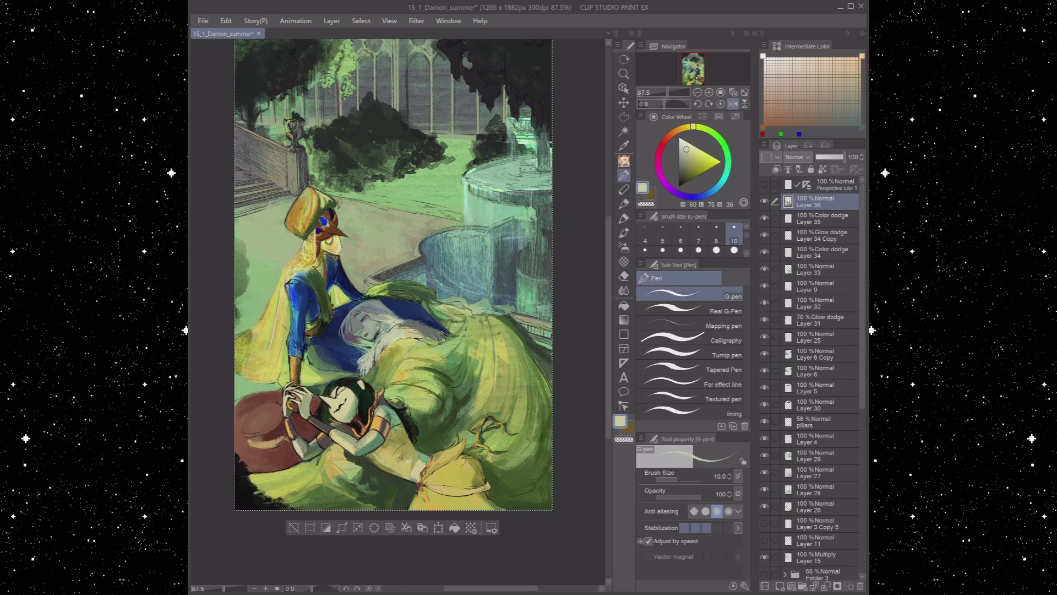
alt+click(394, 313)
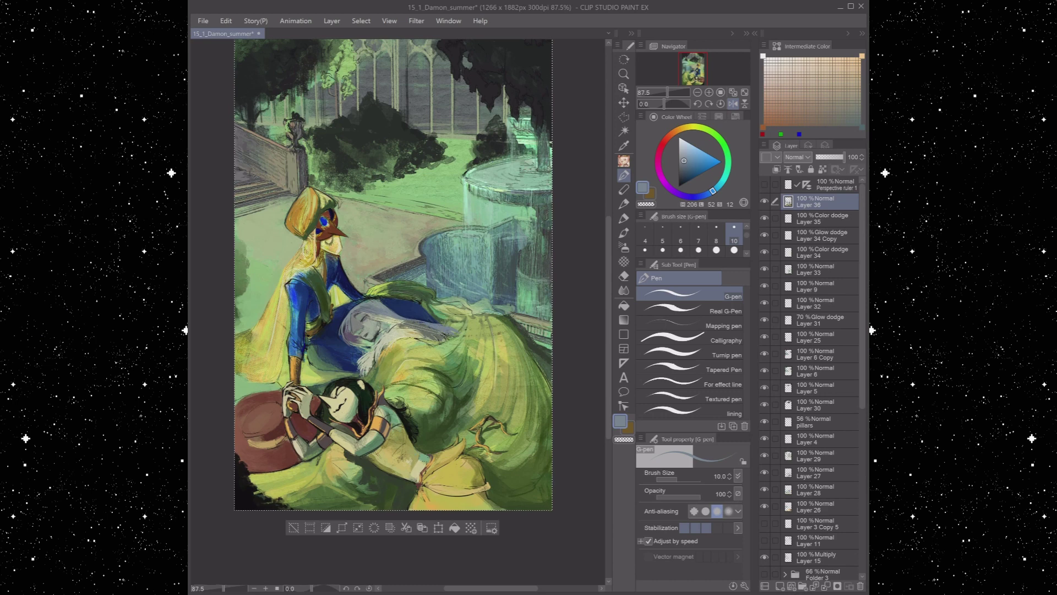
alt+click(435, 329)
Add a new layer and paint a grey-blue hair lock over the green skirt with the pastel brush at size 8
click(624, 160)
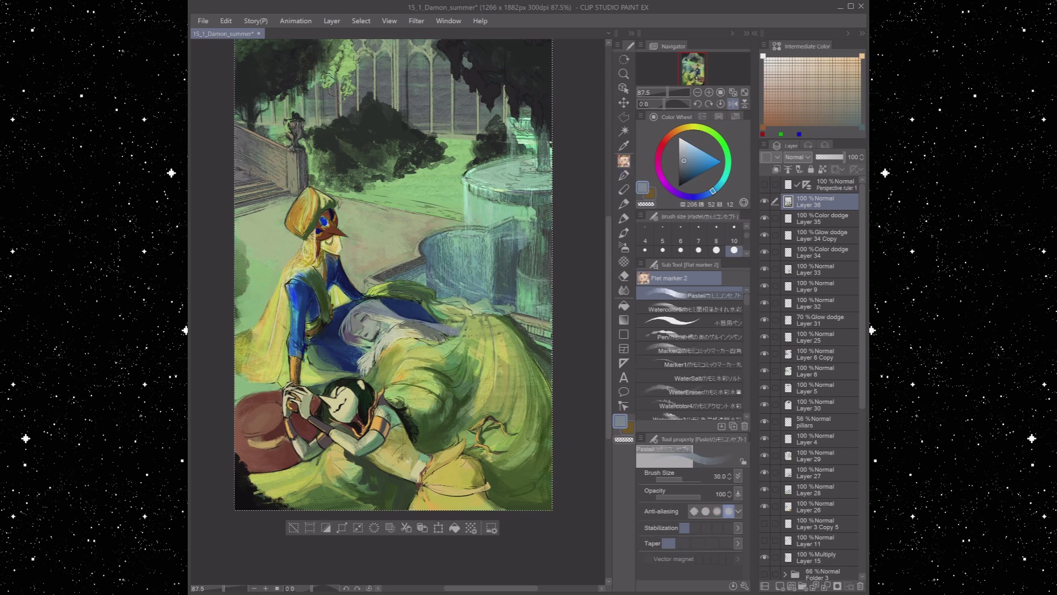
click(716, 231)
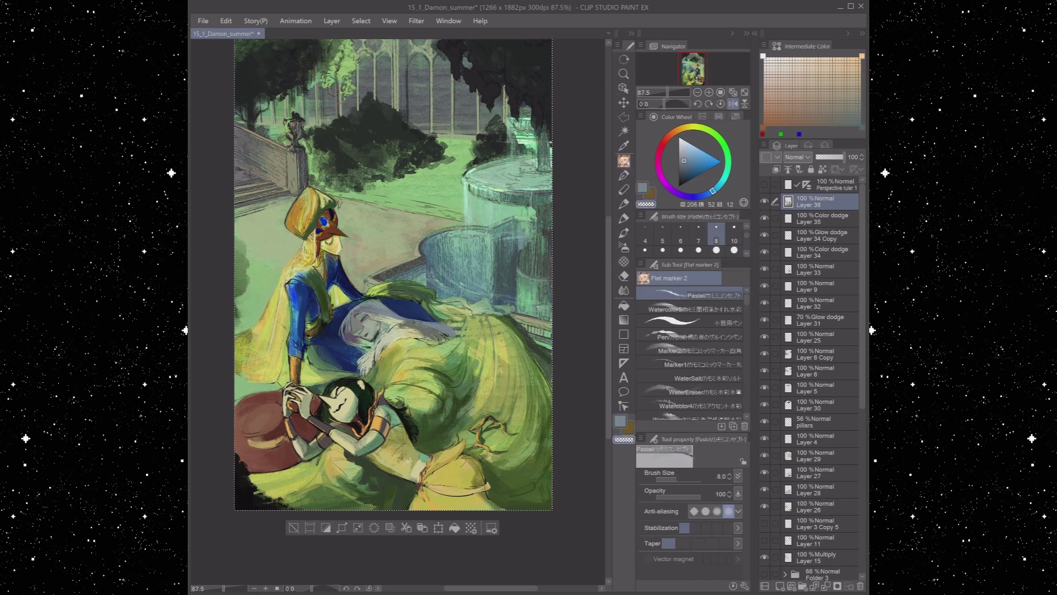
key(ctrl+shift+n)
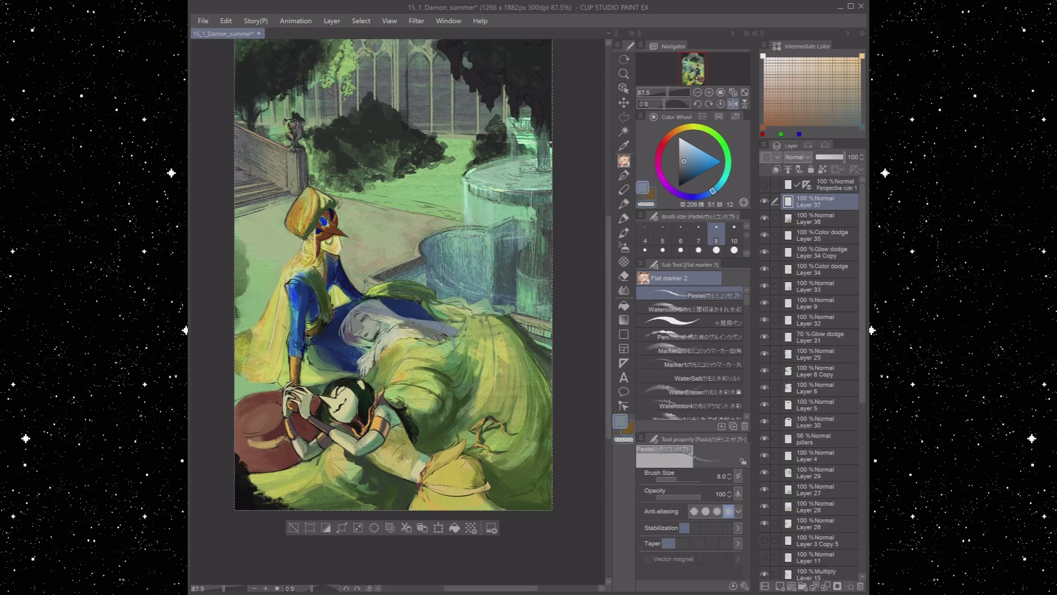
drag(453, 340, 444, 356)
Paint accents in the hair falling below the sleeping figure's face with the G-pen in sampled pale green, pale yellow and black
alt+click(363, 347)
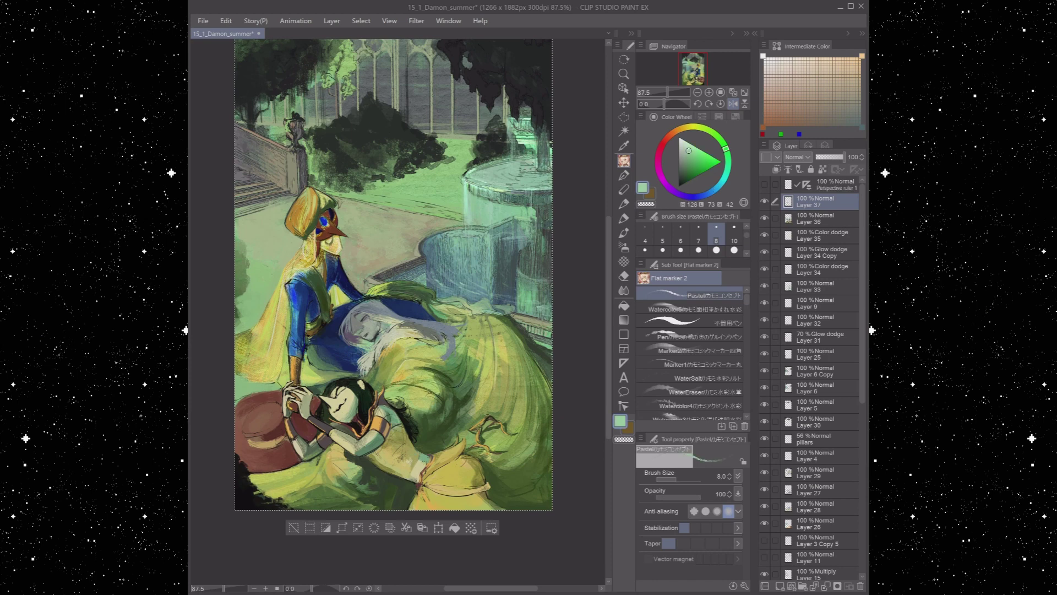
alt+click(363, 348)
key(p)
alt+click(410, 316)
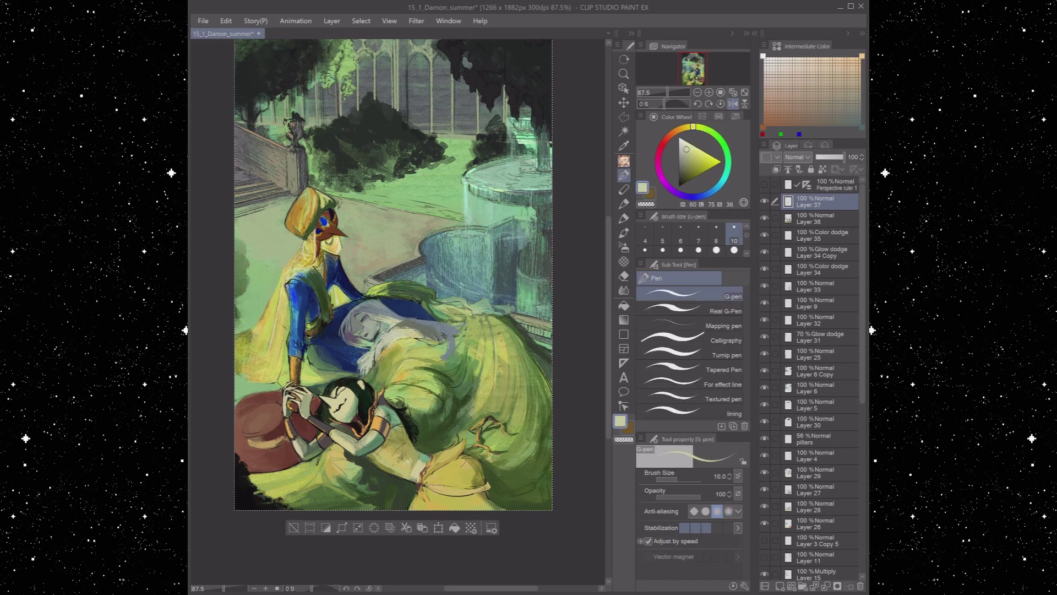
alt+click(384, 350)
alt+click(384, 350)
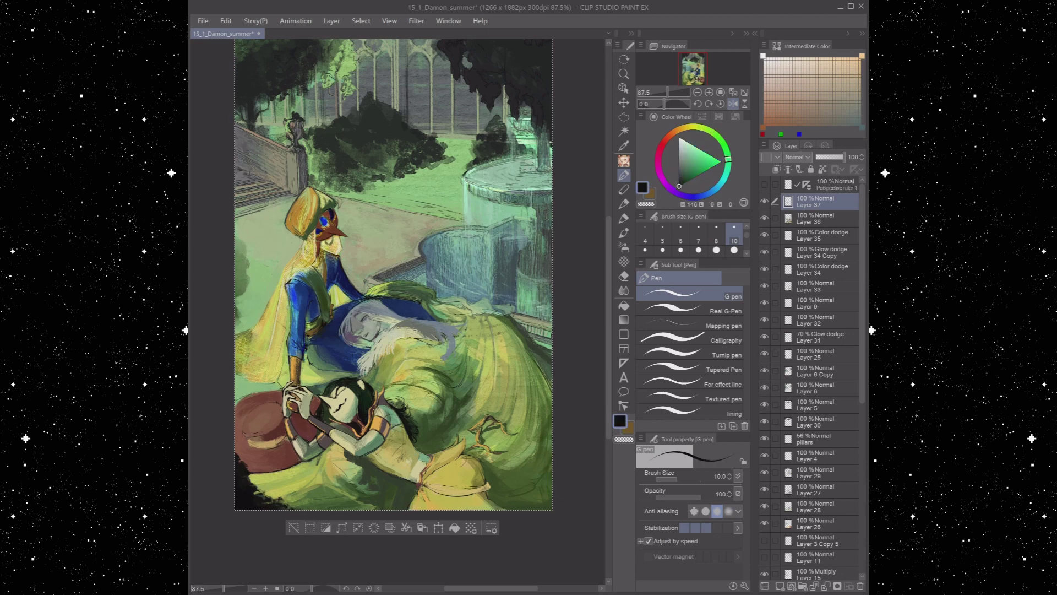
alt+click(350, 327)
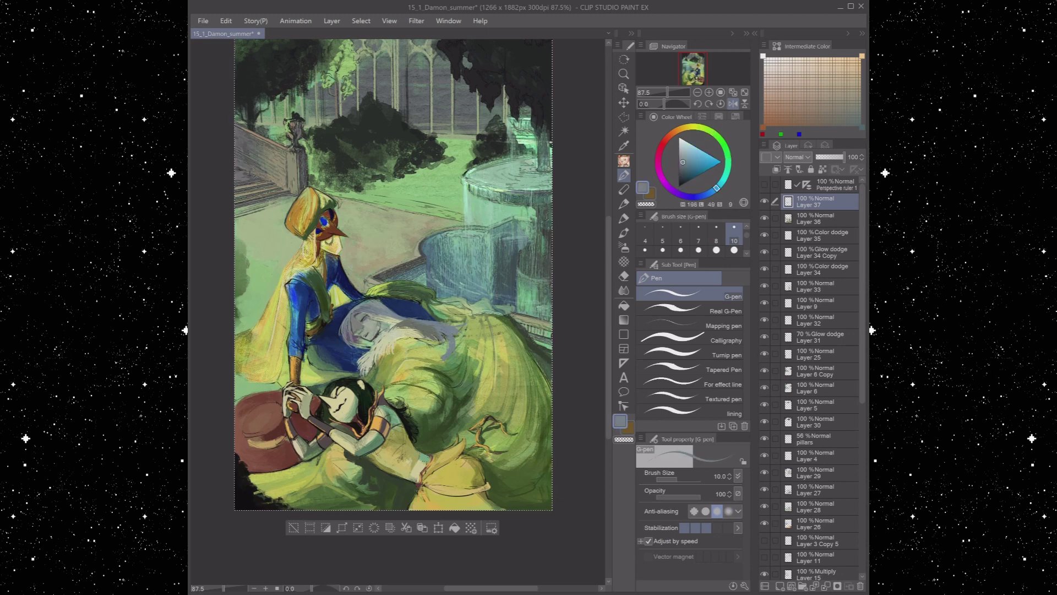
Fill out the loose hair ends over the green skirt in sampled grey-blue, undo the last stroke and reselect the whole canvas
alt+click(376, 319)
alt+click(376, 320)
drag(443, 329, 477, 315)
key(ctrl+z)
key(ctrl+d)
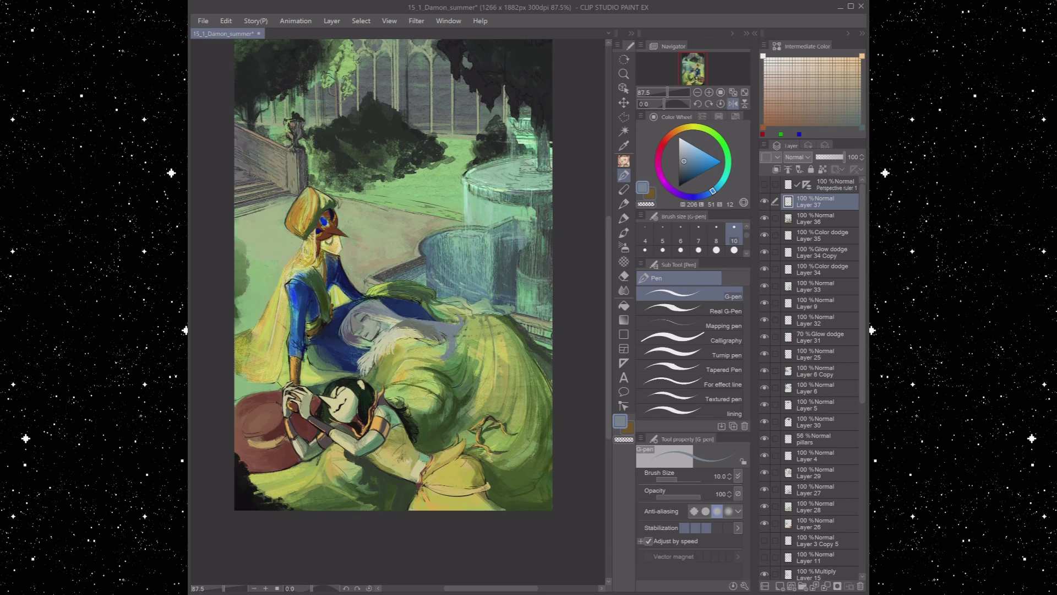
key(ctrl+a)
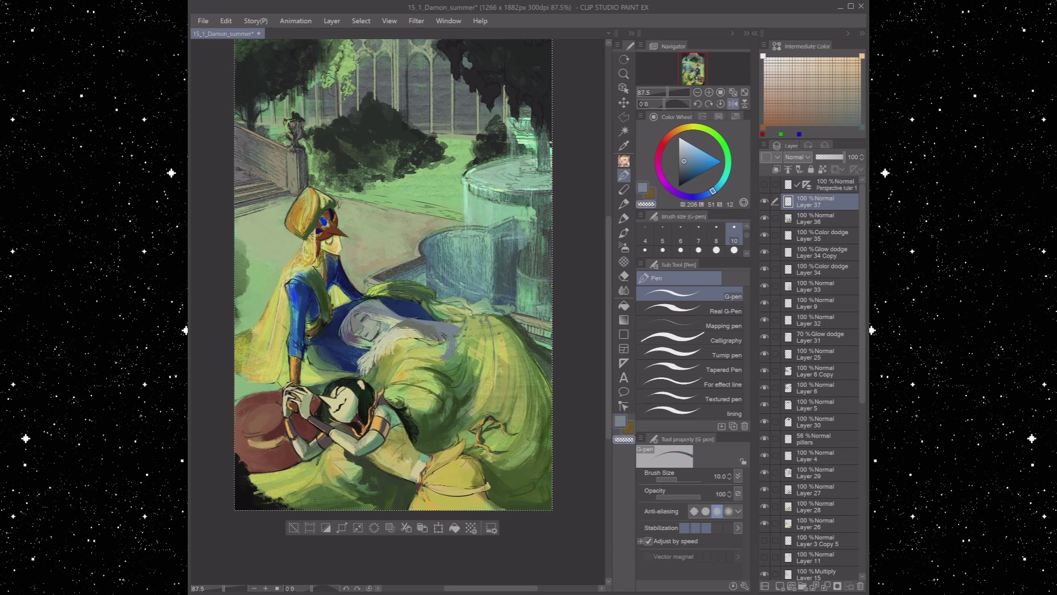
Trim and break up the edges of the hair ends with the G-pen in transparent colour and sampled yellow
alt+click(463, 326)
alt+click(408, 327)
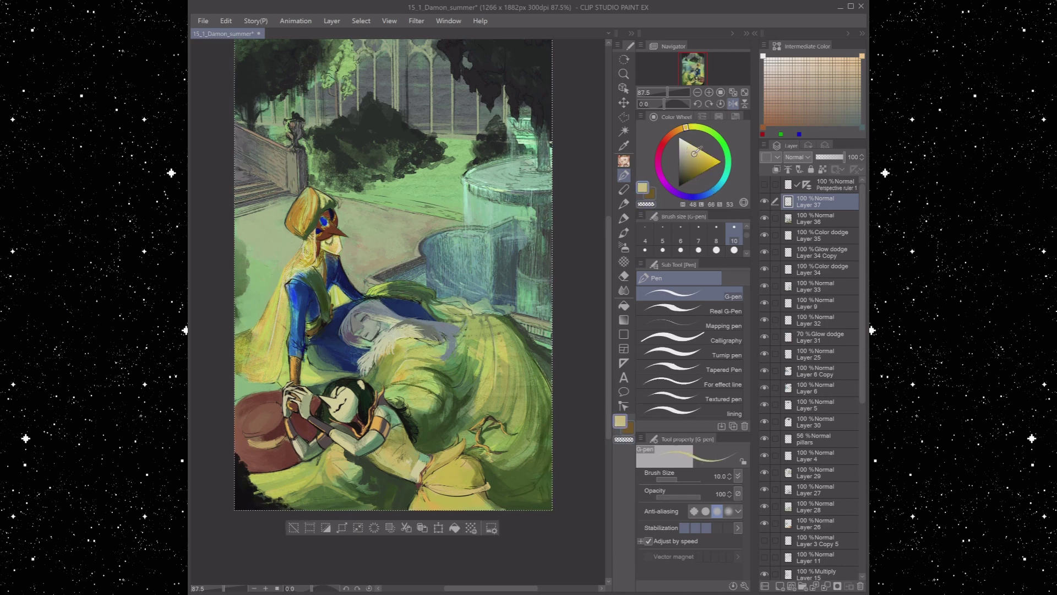
alt+click(430, 337)
alt+click(433, 337)
alt+click(420, 337)
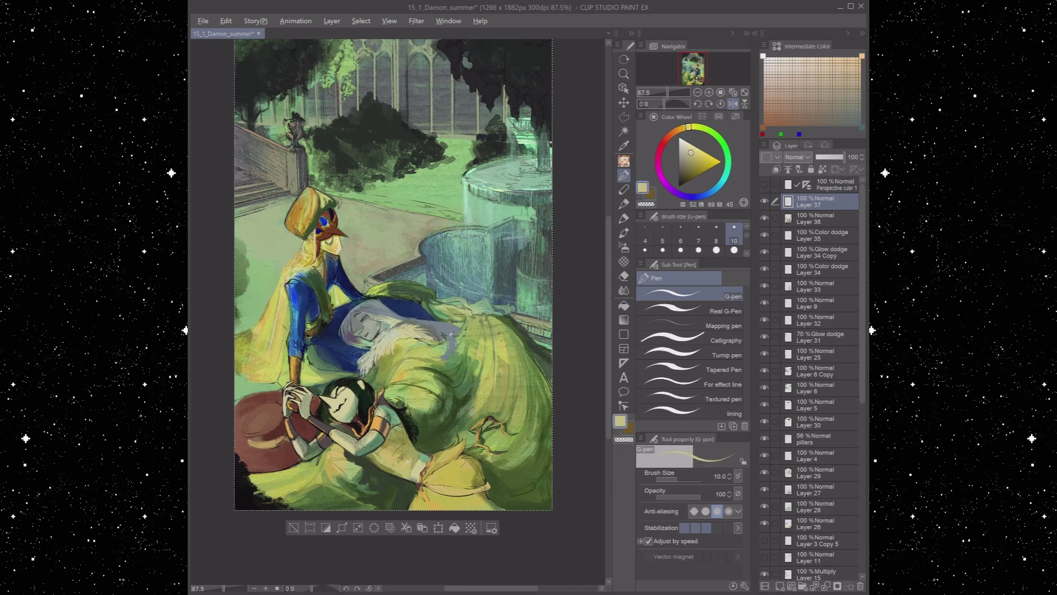
alt+click(438, 336)
alt+click(438, 337)
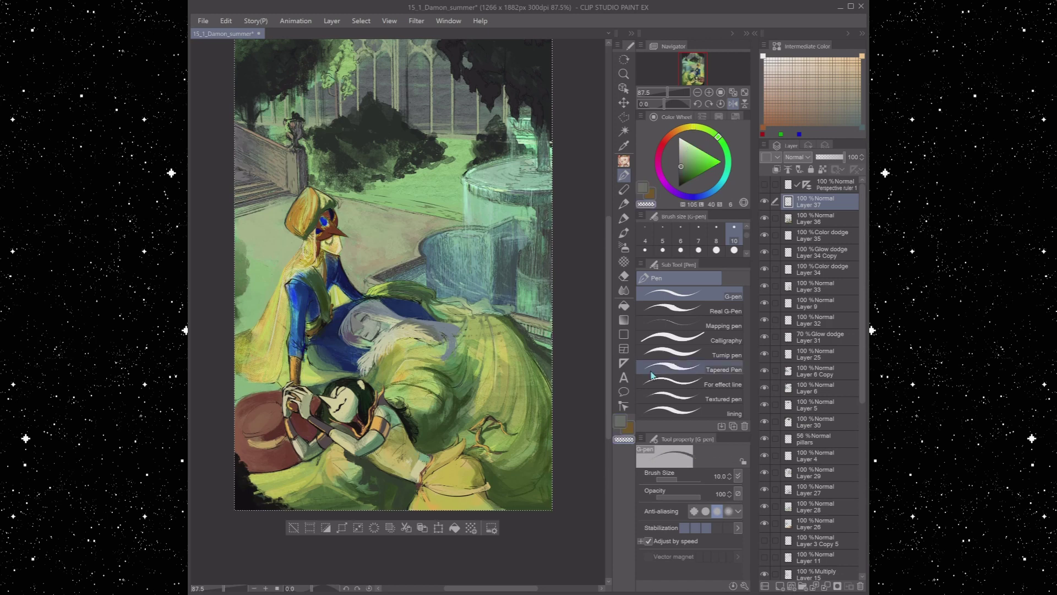
Refine the sleeping figure's face and surrounding hair with the G-pen in sampled grey and grey-blue
alt+click(361, 366)
alt+click(363, 353)
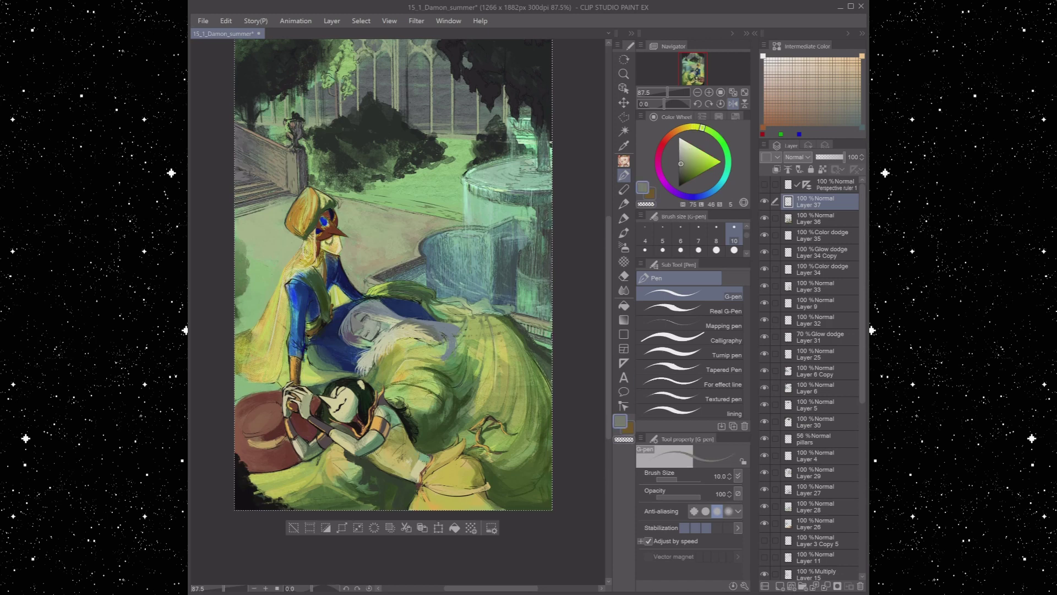
alt+click(384, 319)
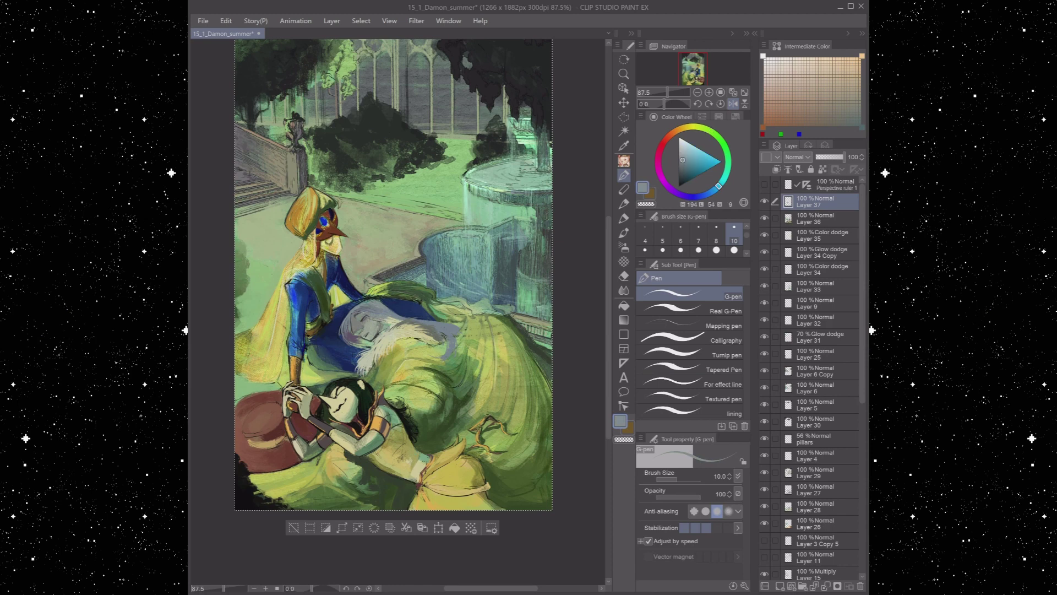
alt+click(367, 304)
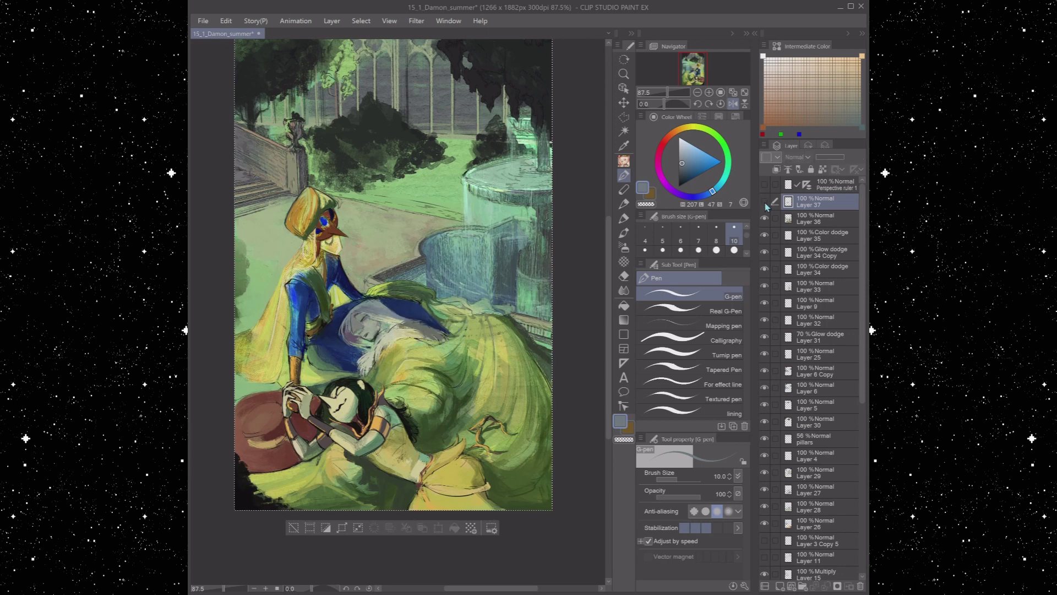
key(p)
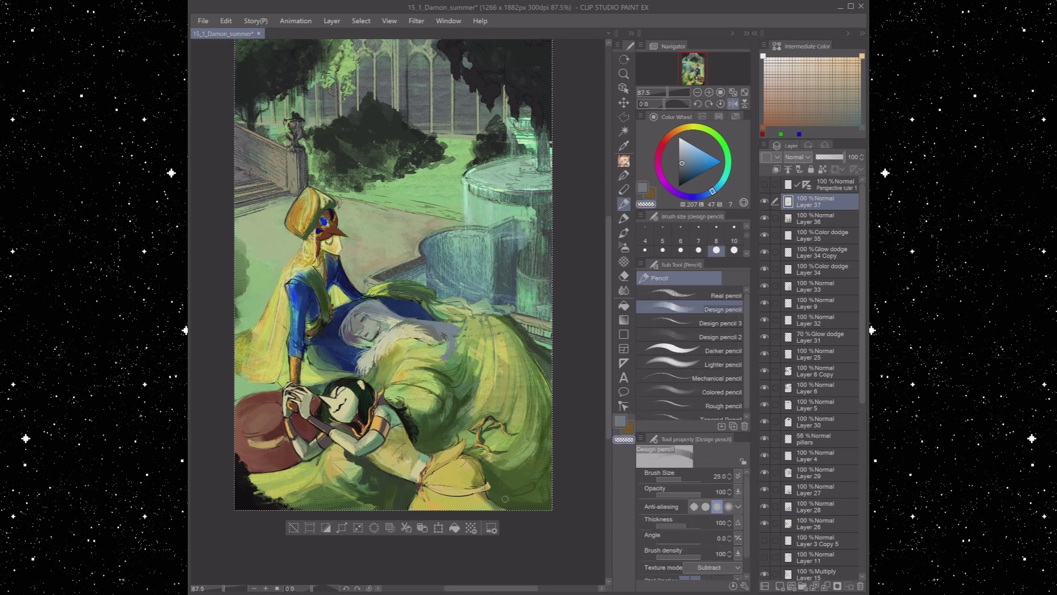
key(p)
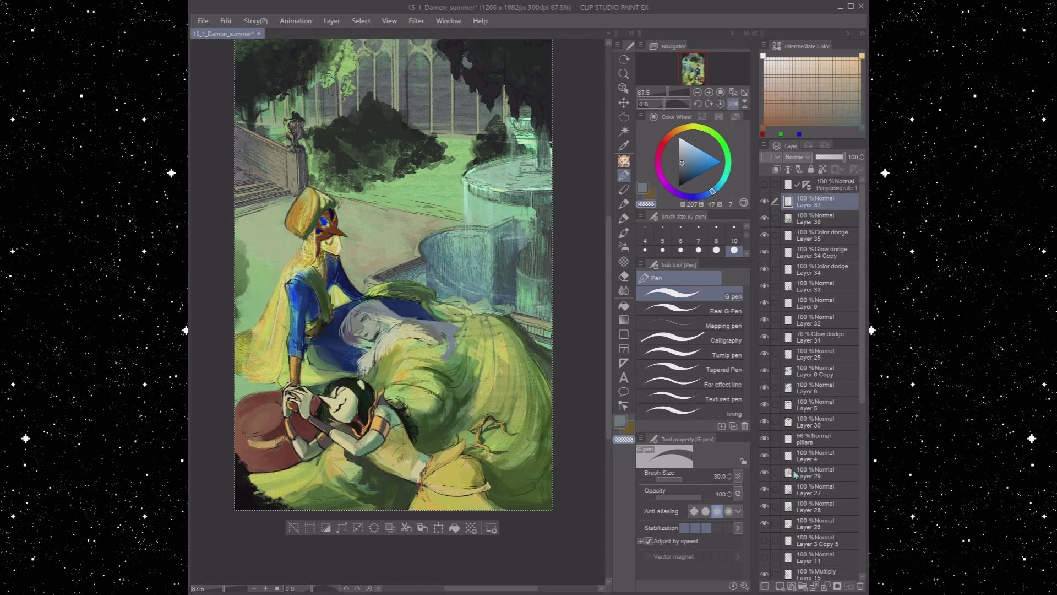
Add a layer clipped to Layer 37 and paint pale yellow-green highlights on the hair ends with the size 8 pastel brush
key(ctrl+shift+n)
alt+click(440, 336)
mouse_move(435, 358)
mouse_down()
mouse_move(424, 330)
mouse_move(404, 319)
mouse_move(437, 329)
mouse_up()
key(c)
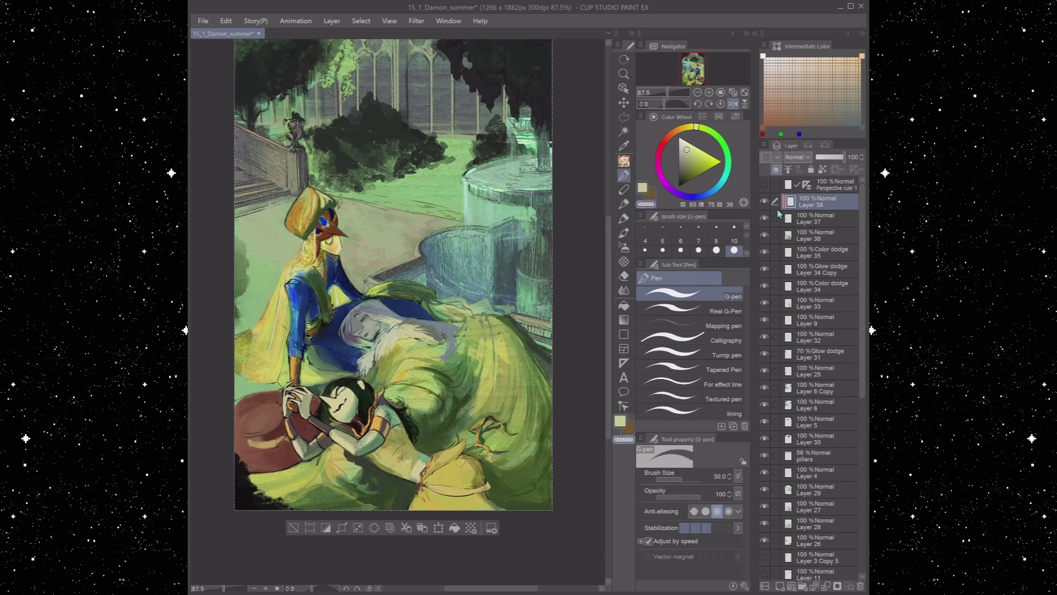
key(b)
drag(430, 321, 456, 328)
Repaint the sleeping figure's face on Layer 36 with the size 8 pastel brush in sampled greys
click(820, 218)
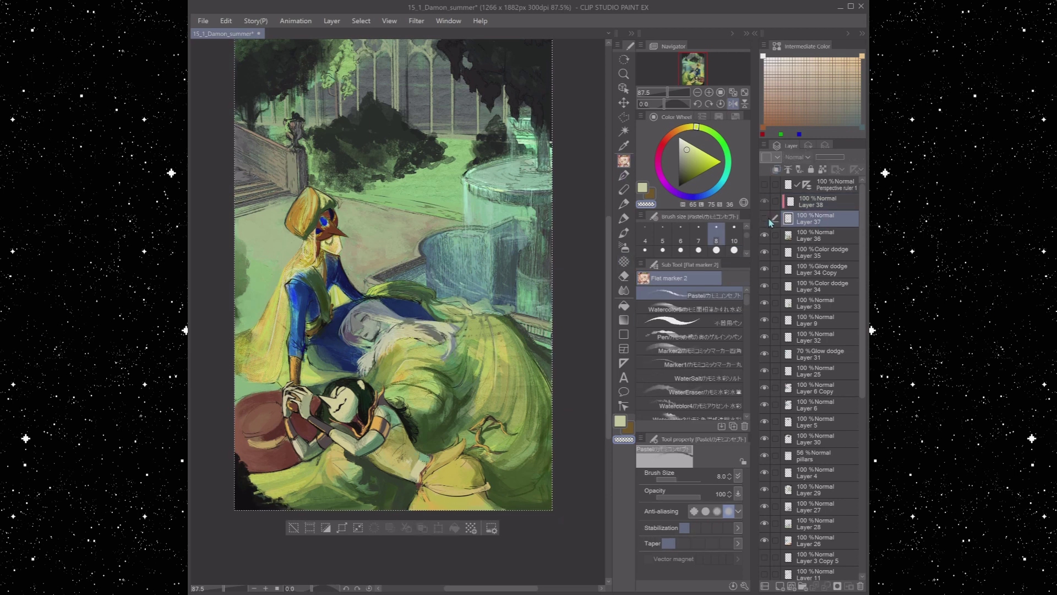
key(alt+bracketleft)
alt+click(369, 317)
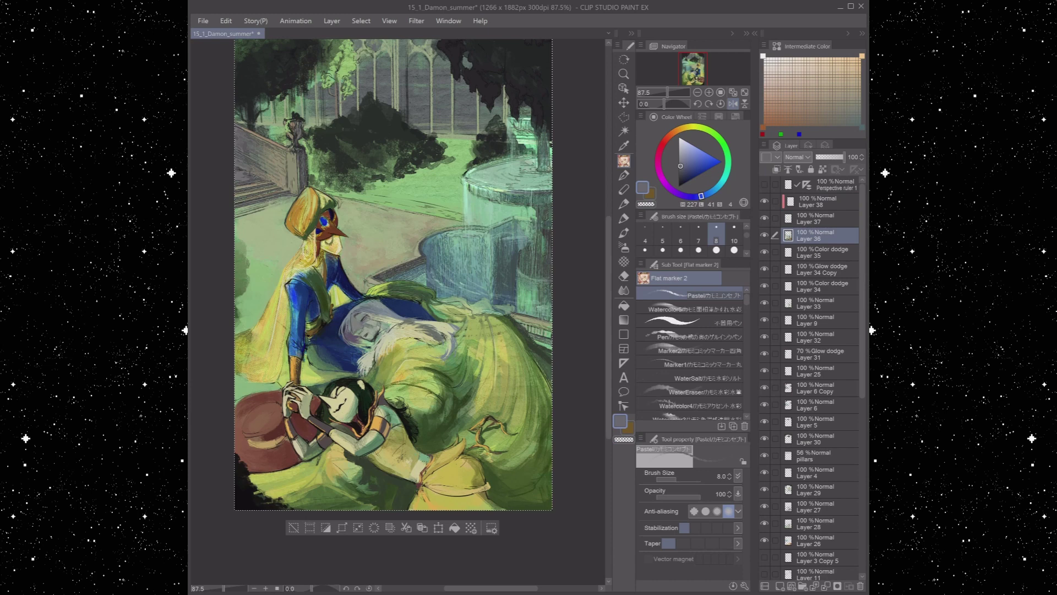
alt+click(369, 326)
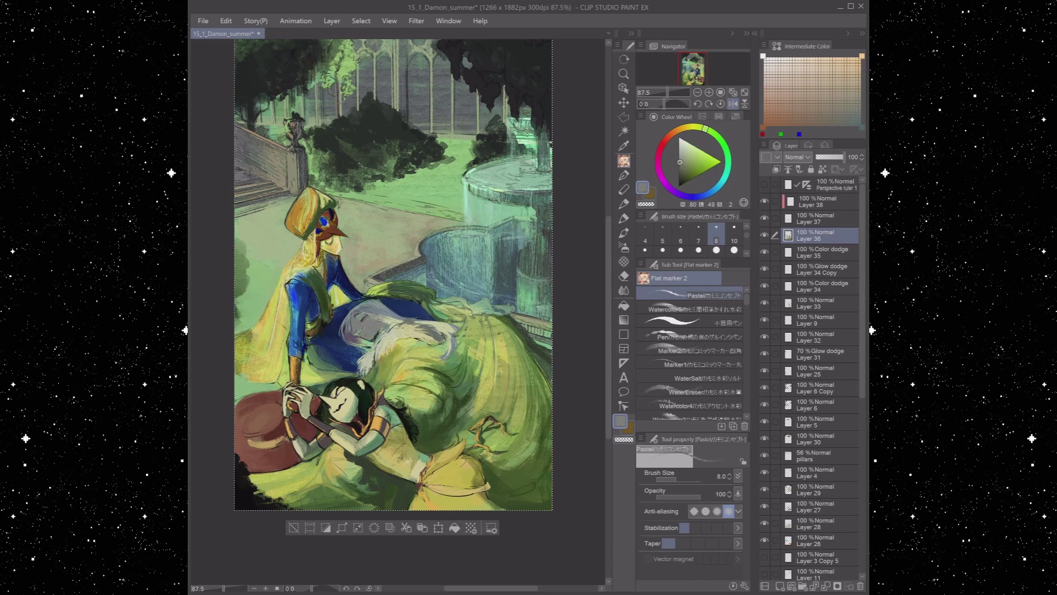
Rework the sleeping figure's face and surrounding hair on Layer 36 using the size 8 pastel brush and the G-pen
drag(362, 345, 374, 339)
key(p)
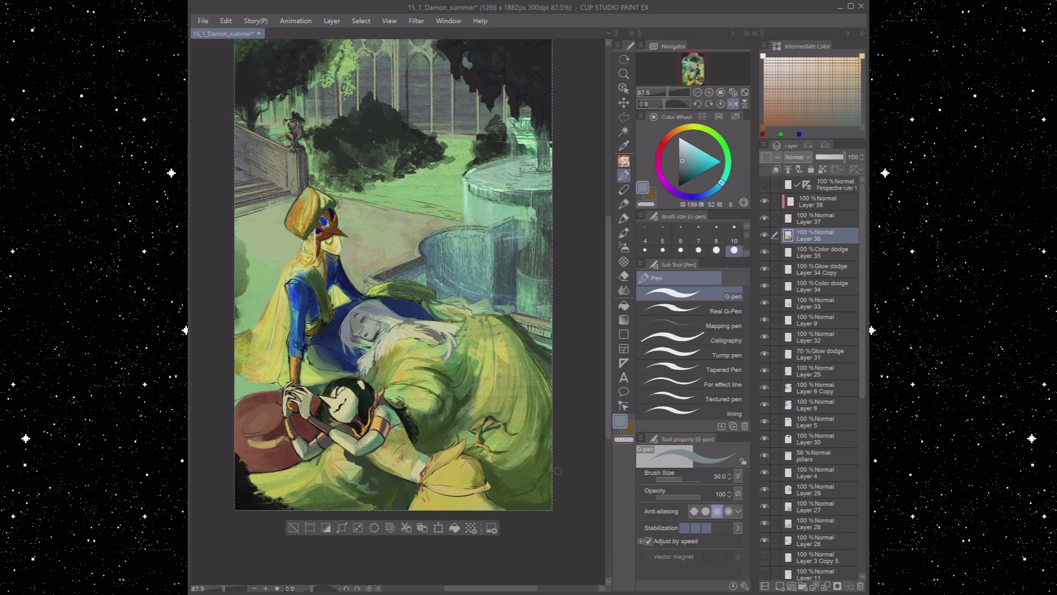
key(b)
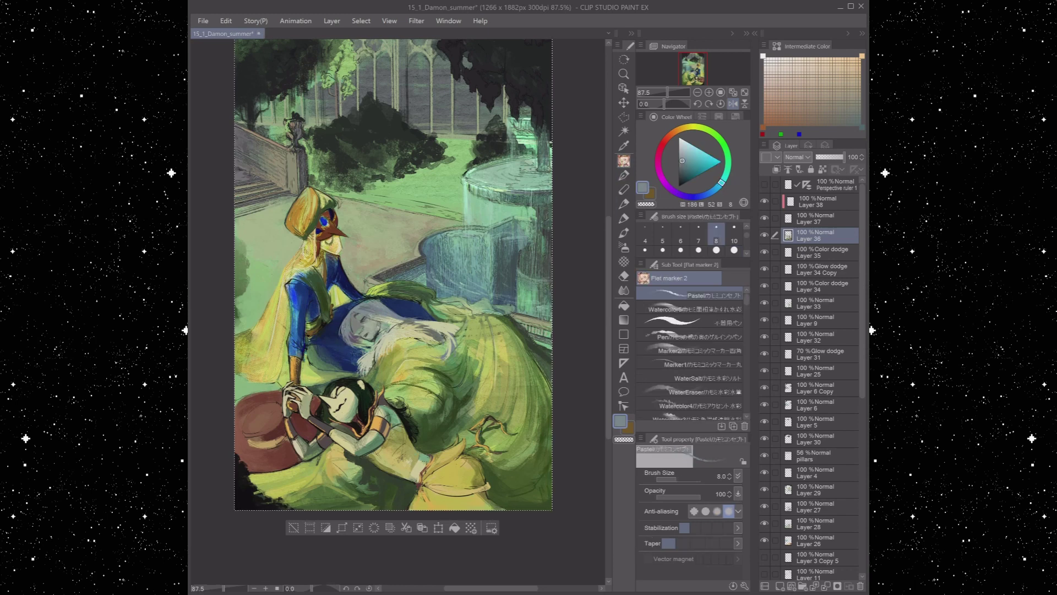
Add a new layer above Layer 38, save, and start refining the sleeping figure's face with the size 8 G-pen in sampled grey-blue and teal
key(ctrl+shift+n)
key(p)
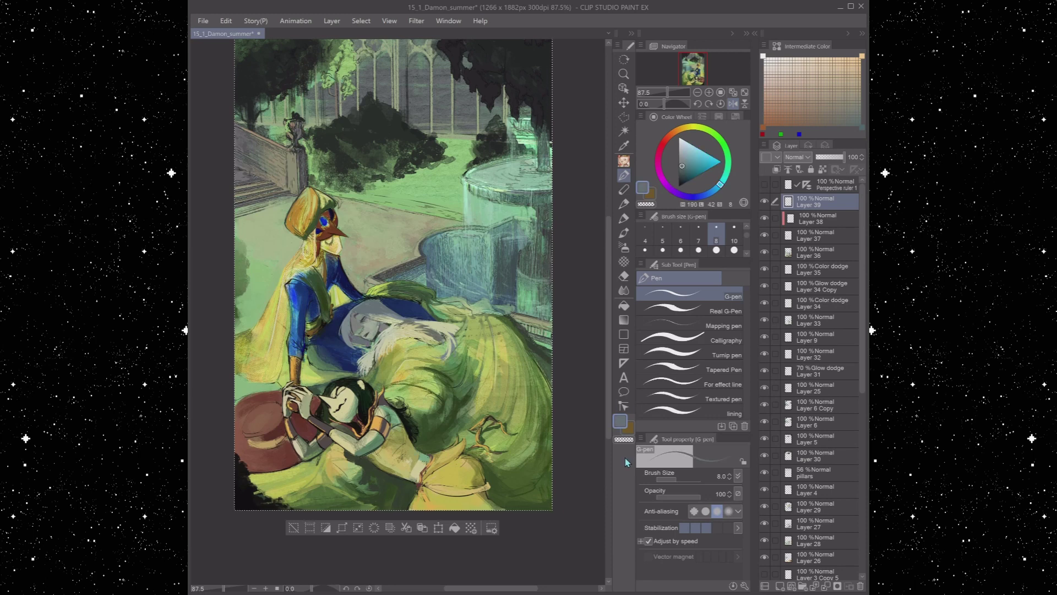
key(ctrl+s)
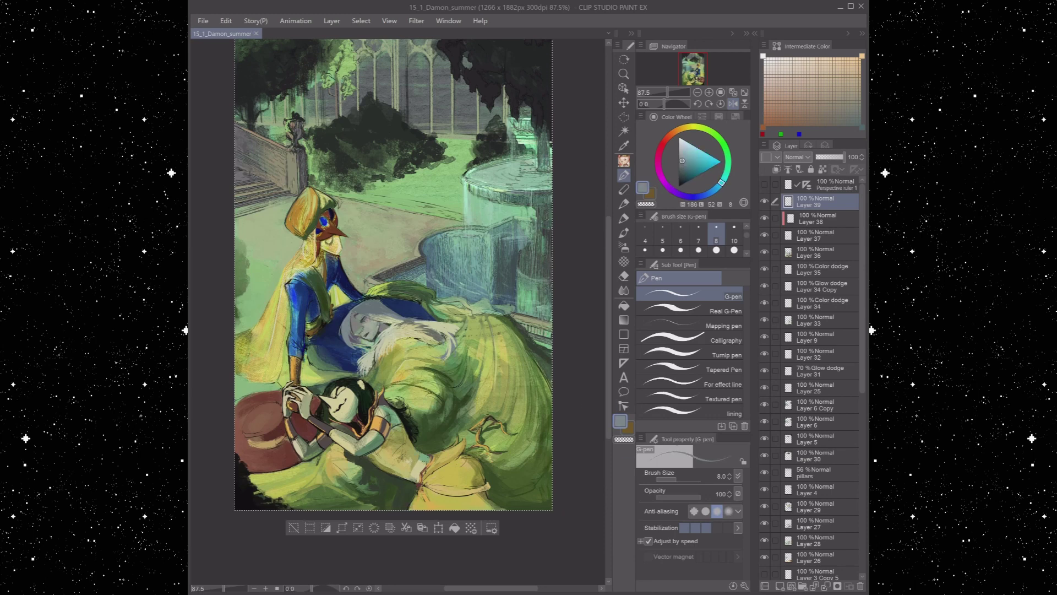
drag(346, 326, 349, 337)
alt+click(390, 301)
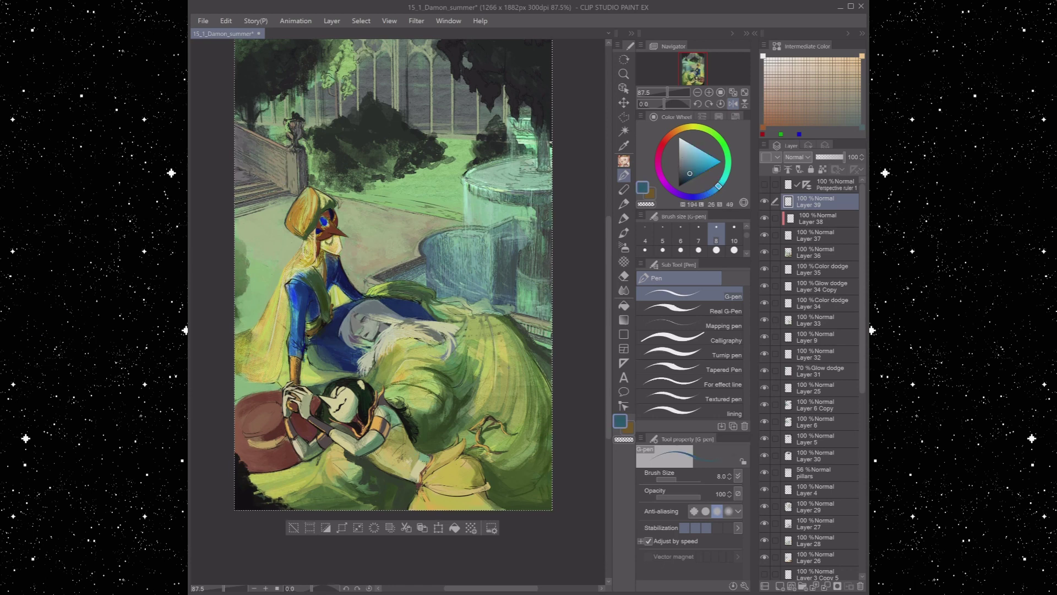
alt+drag(375, 332, 524, 84)
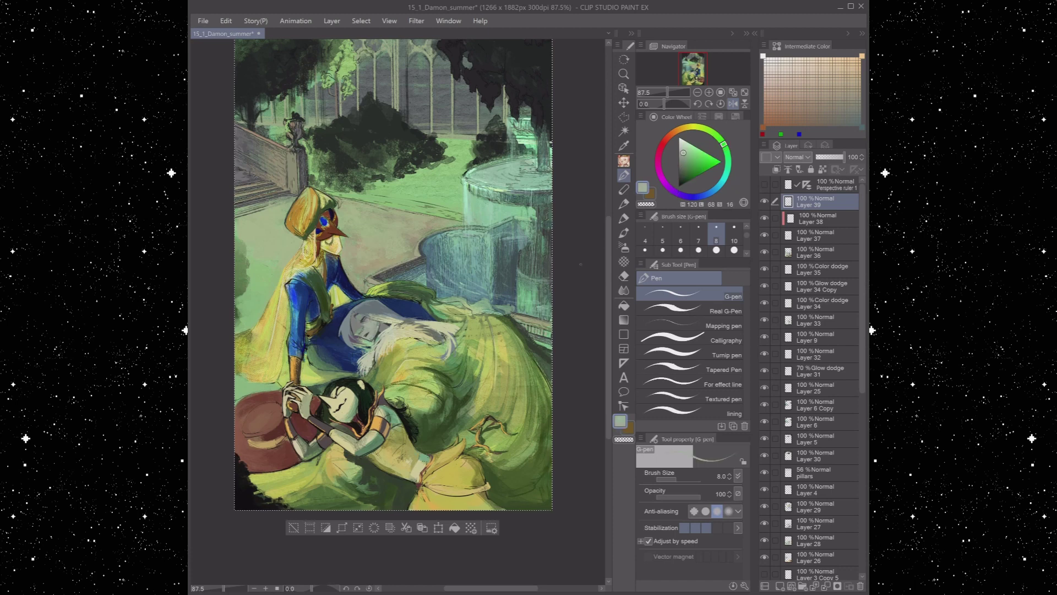
Flip the canvas view horizontally and refine the sleeping figure's face and hair strands with the size 8 G-pen in sampled greys and pale yellow-greens
key(h)
alt+click(429, 341)
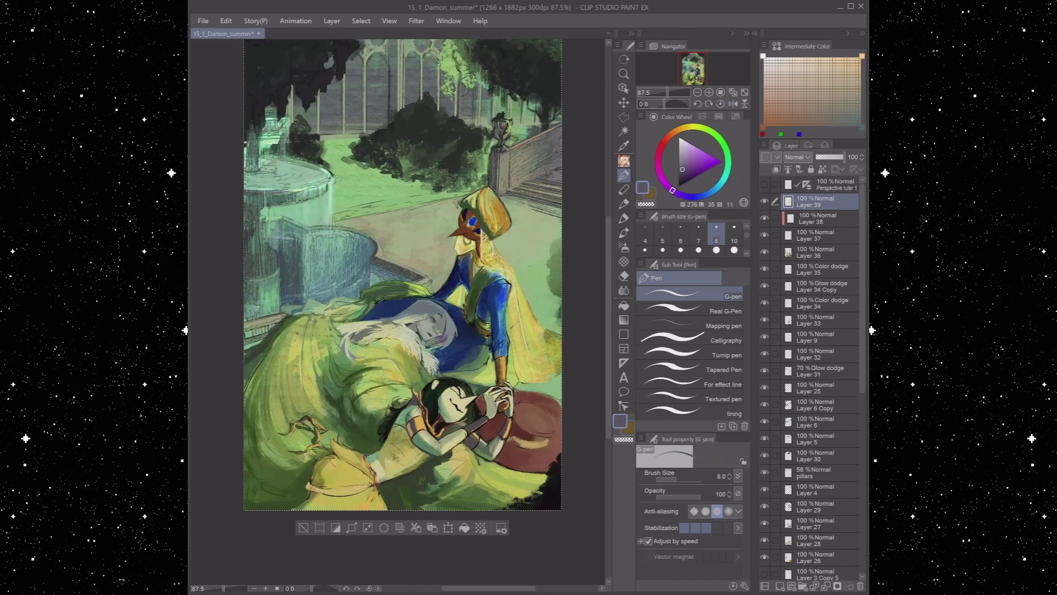
alt+click(429, 341)
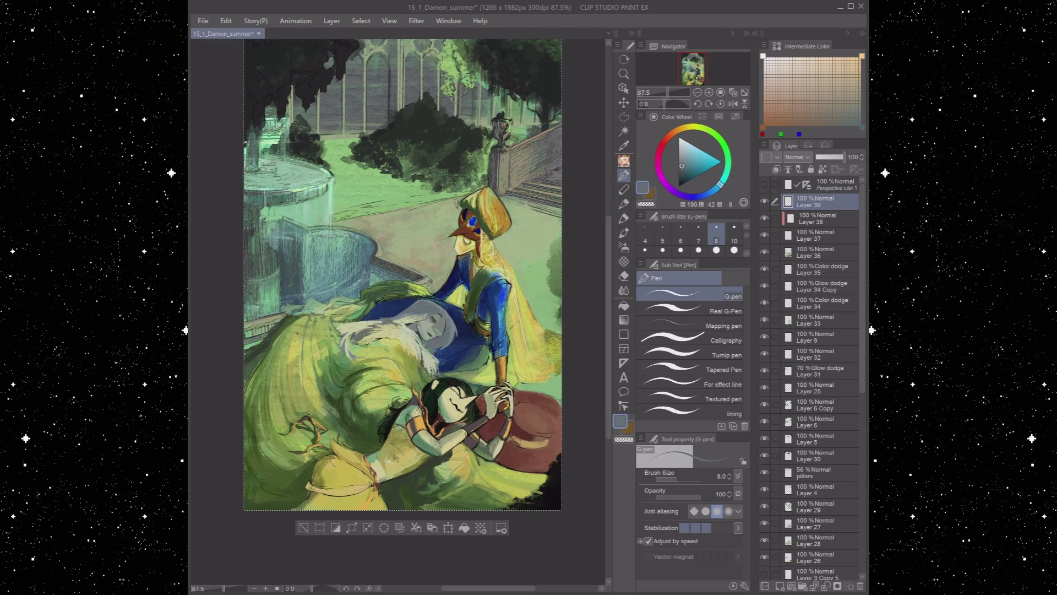
alt+click(363, 320)
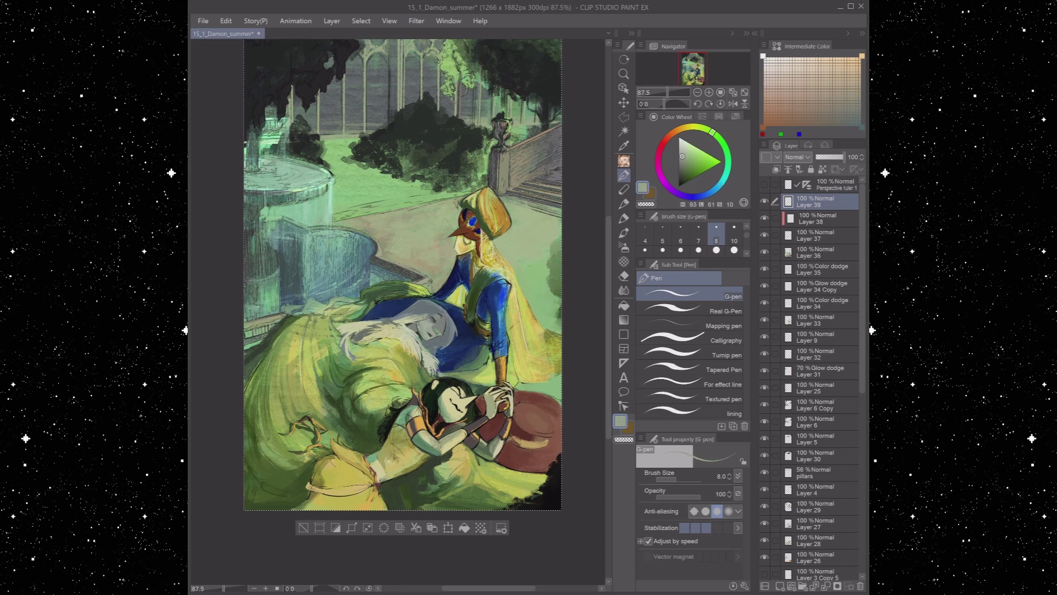
alt+click(450, 313)
alt+click(421, 358)
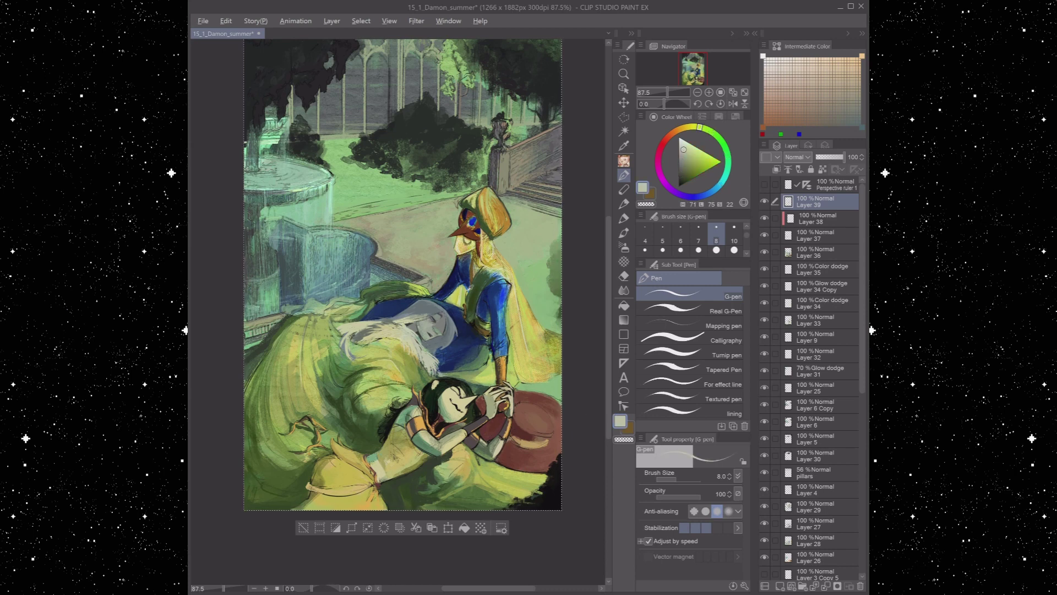
alt+click(421, 346)
alt+click(392, 318)
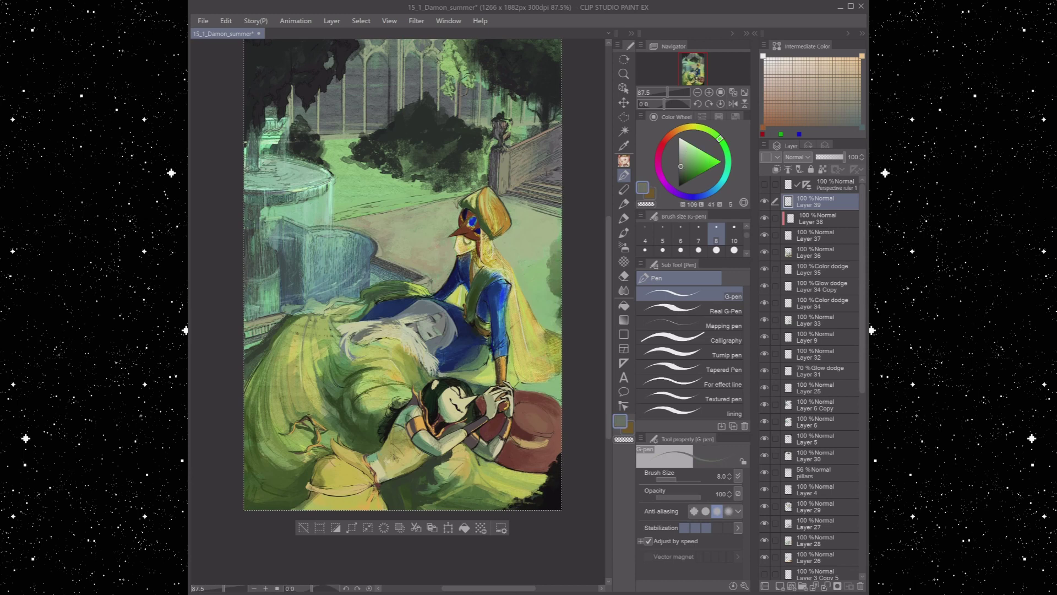
Sharpen the sleeping figure's facial features and hair edges with the G-pen in sampled blue-grey, dark grey and navy, and save the painting
alt+click(357, 327)
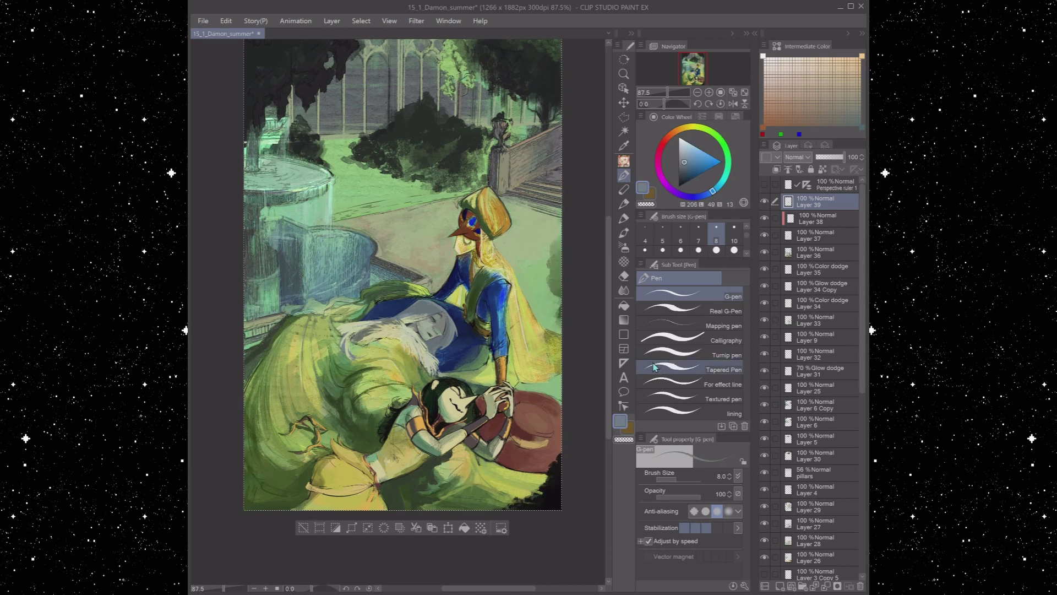
alt+click(353, 325)
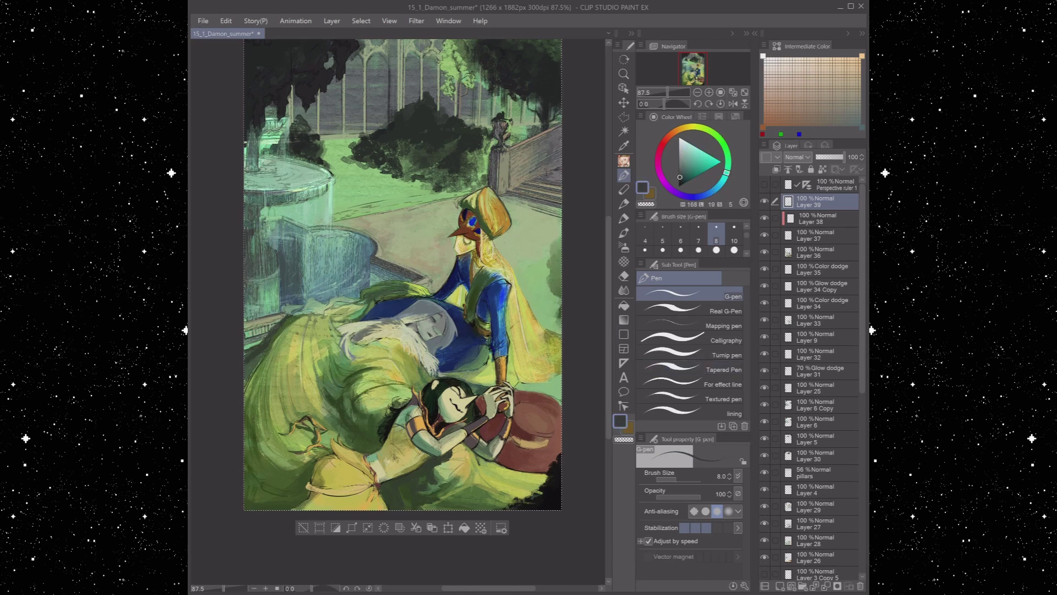
alt+click(435, 318)
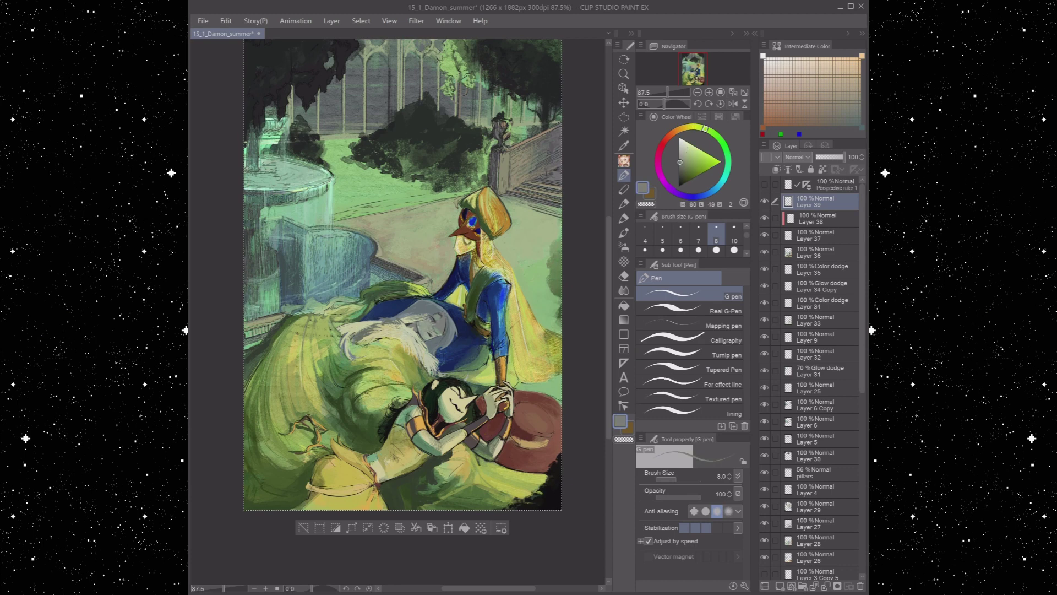
alt+click(450, 343)
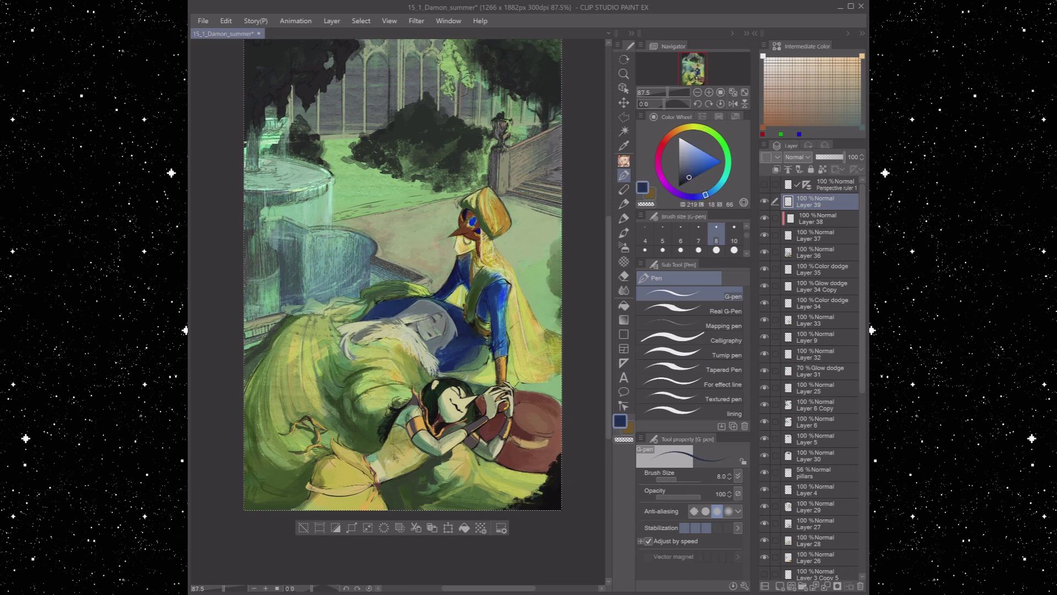
drag(441, 340, 443, 349)
alt+click(357, 262)
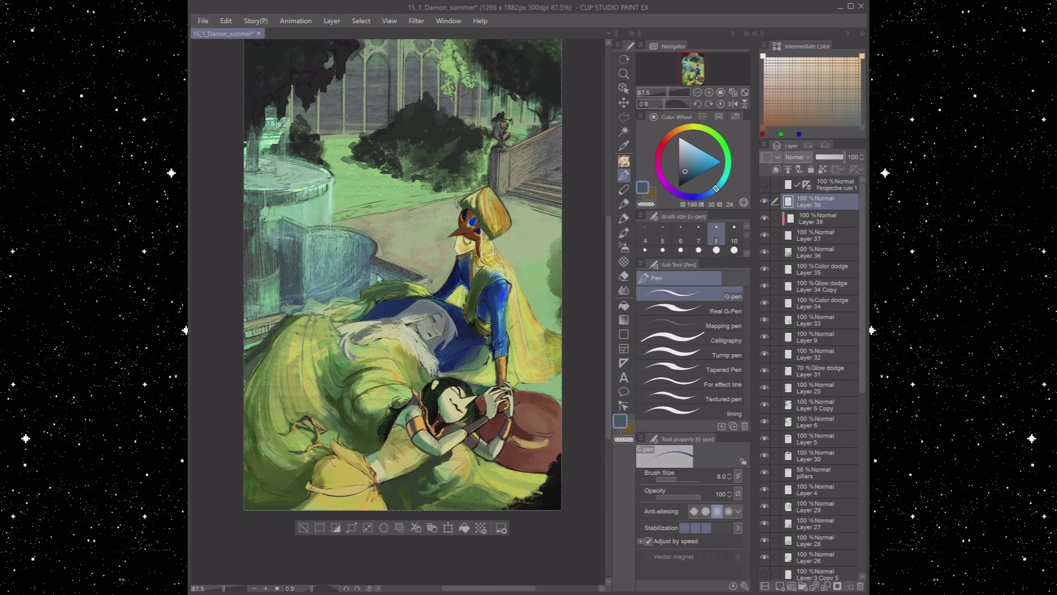
key(ctrl+s)
alt+click(436, 325)
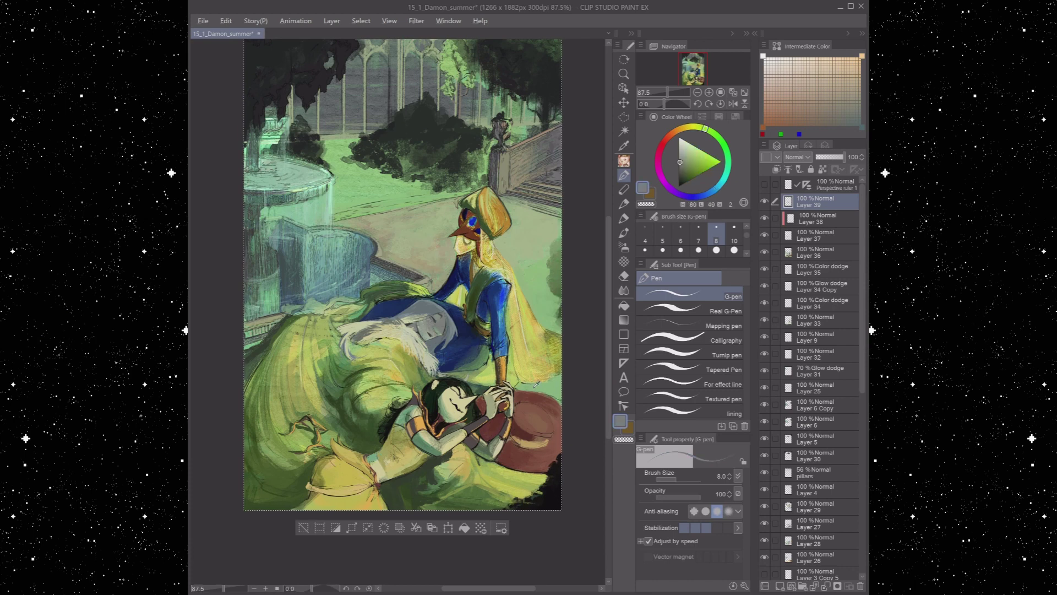
Refine the black-haired figure's mask and hair with the size 8 G-pen in sampled orange, dark olive and near-black
alt+click(560, 424)
alt+click(492, 208)
alt+click(468, 393)
alt+click(465, 91)
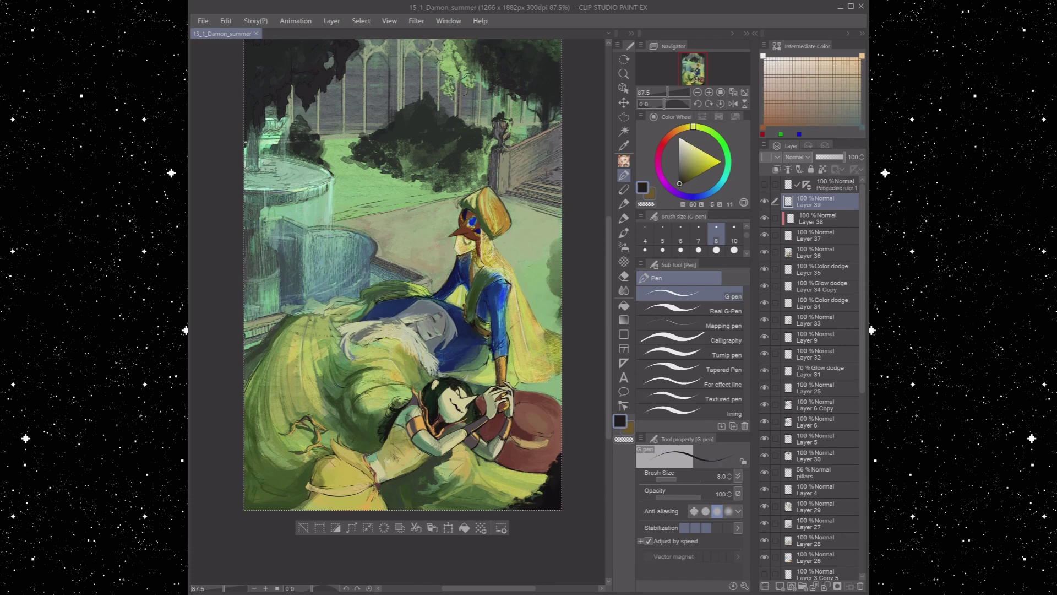
alt+click(444, 429)
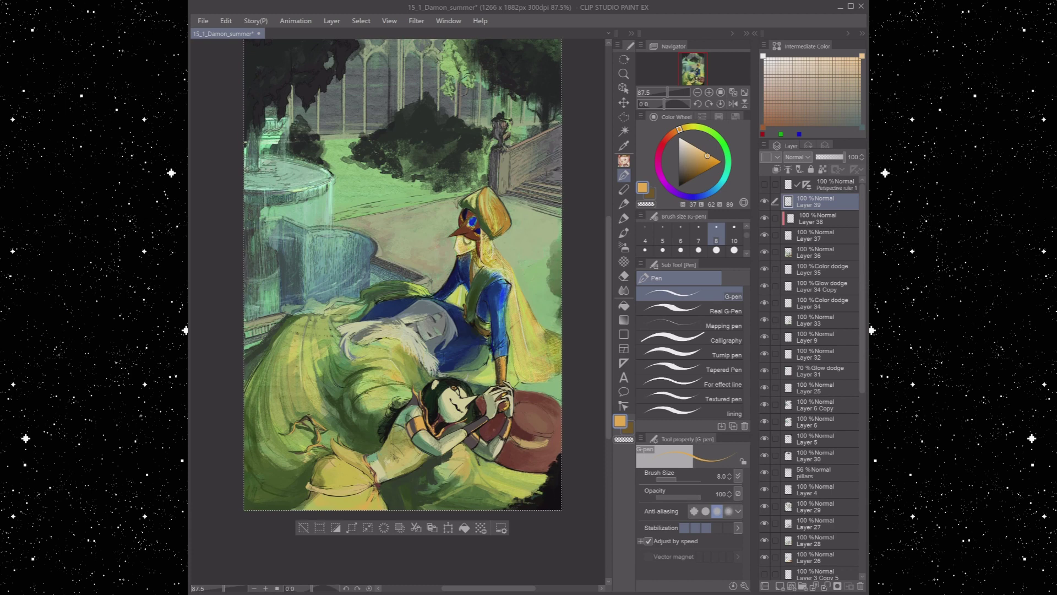
alt+click(458, 393)
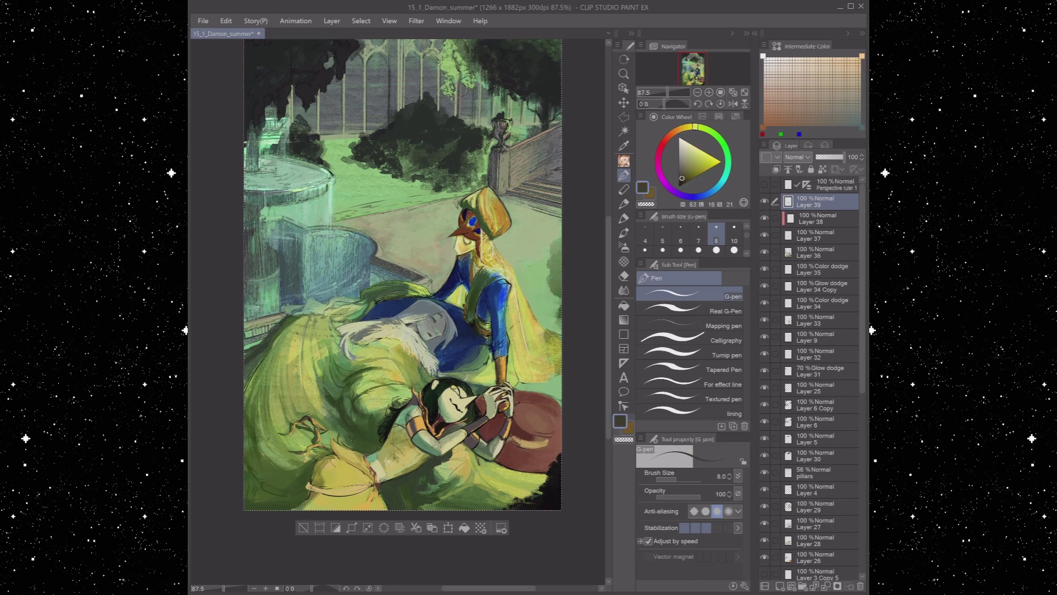
alt+click(443, 389)
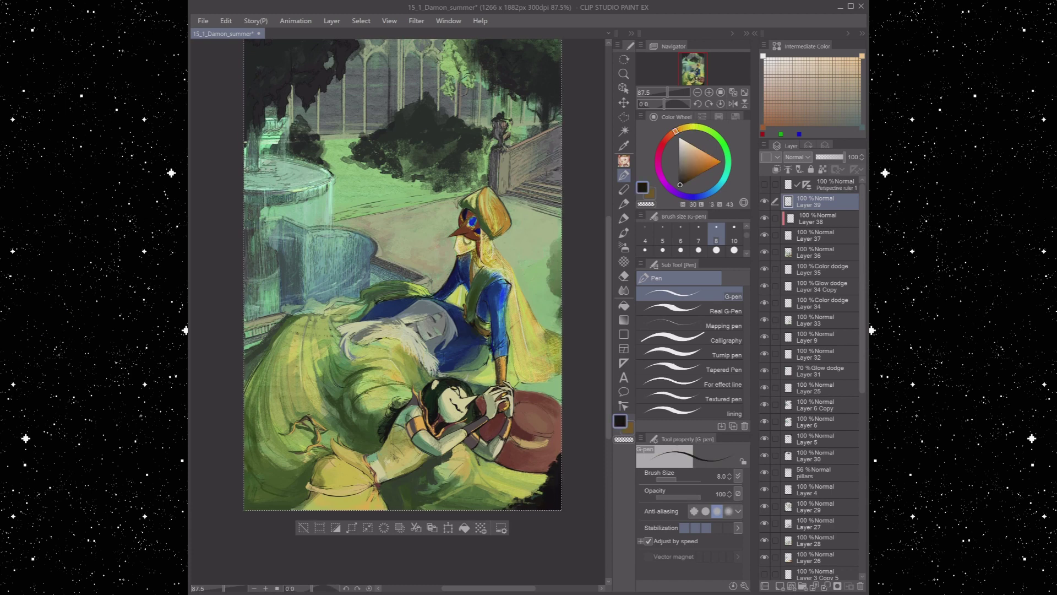
alt+click(418, 385)
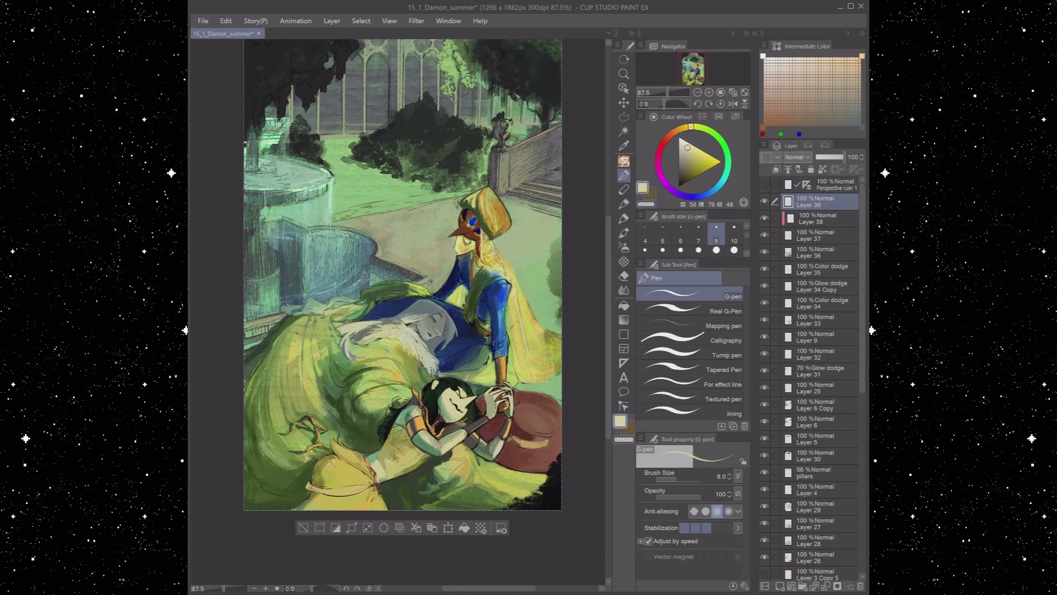
Paint a round ear ornament and further details on the black-haired figure's head in sampled orange, near-black and pale yellow
alt+click(464, 89)
alt+click(482, 205)
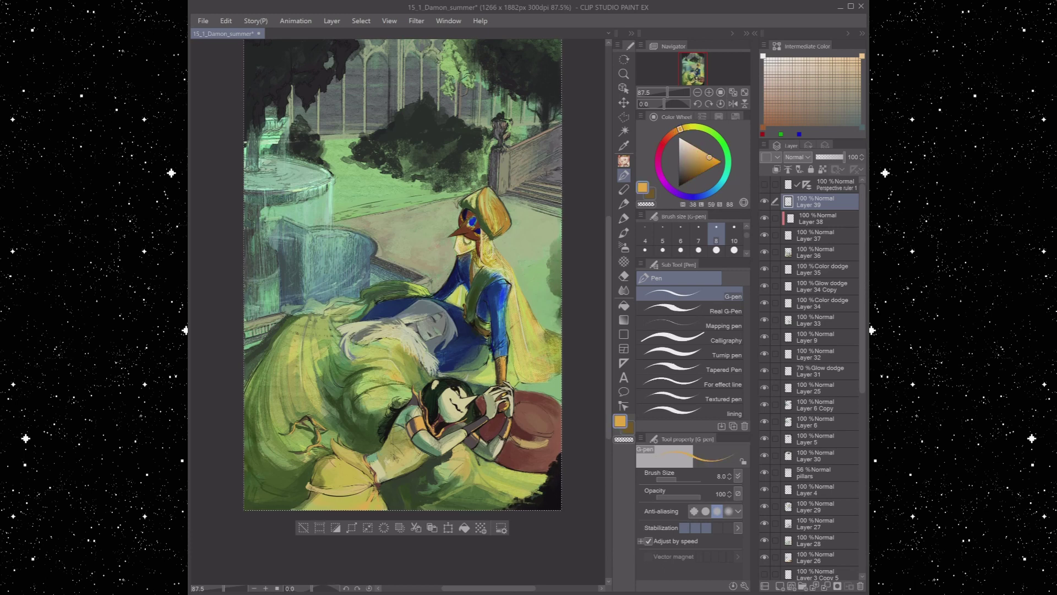
alt+click(457, 418)
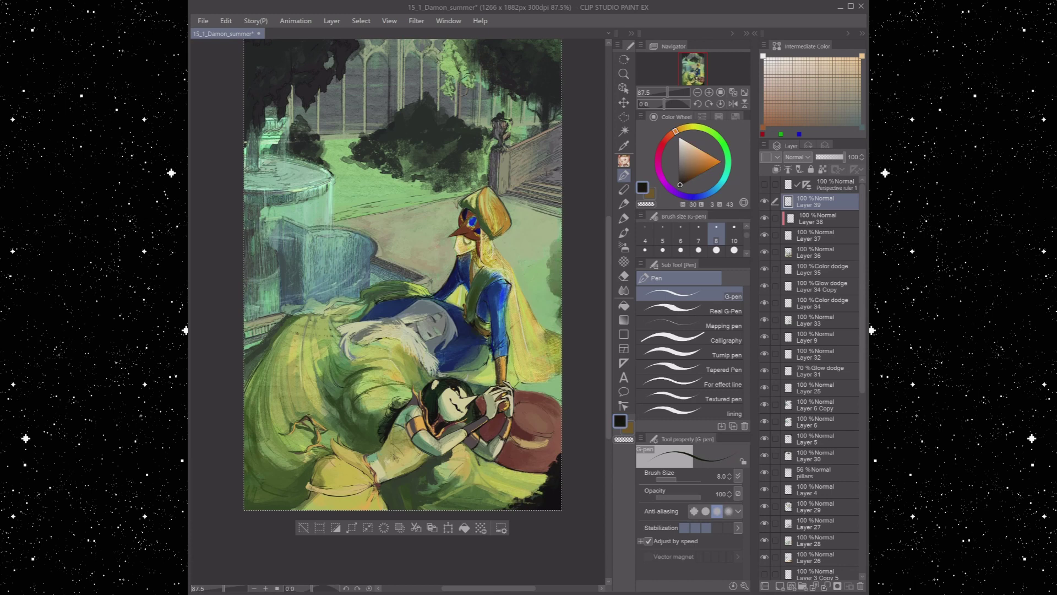
alt+click(457, 419)
alt+click(455, 420)
alt+click(450, 421)
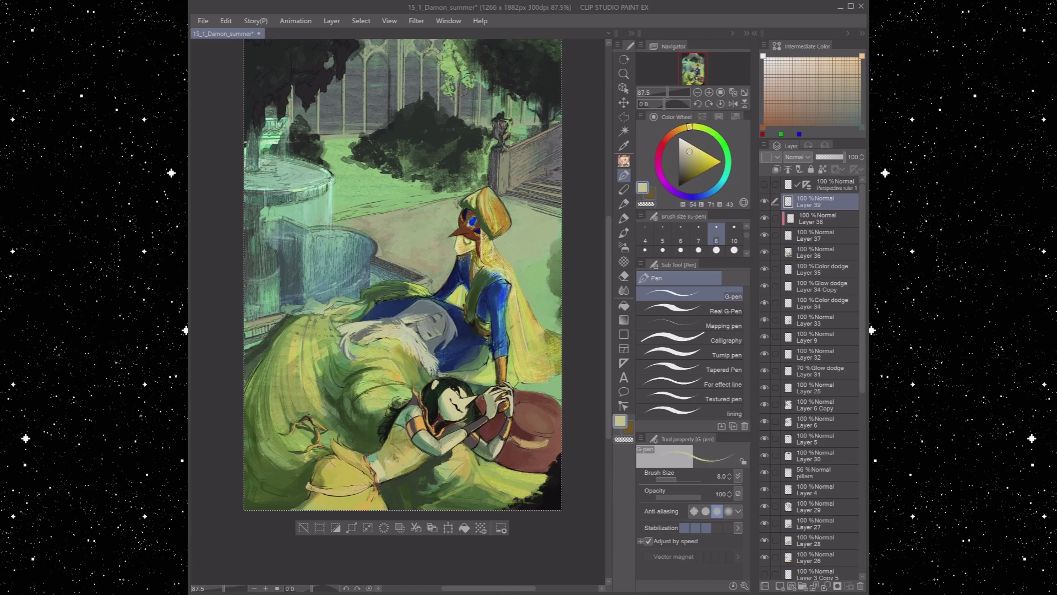
alt+click(575, 484)
alt+click(428, 398)
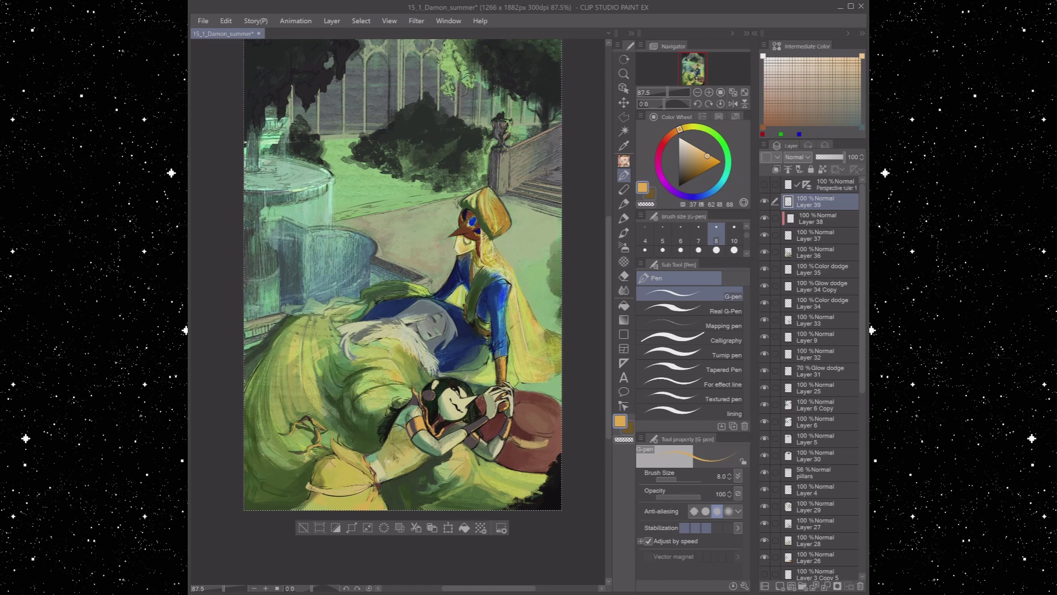
Touch up the black-haired figure's hair in near-black and paint tan highlights on the red cushion with the size 8 G-pen
alt+click(452, 387)
alt+click(459, 393)
alt+click(461, 385)
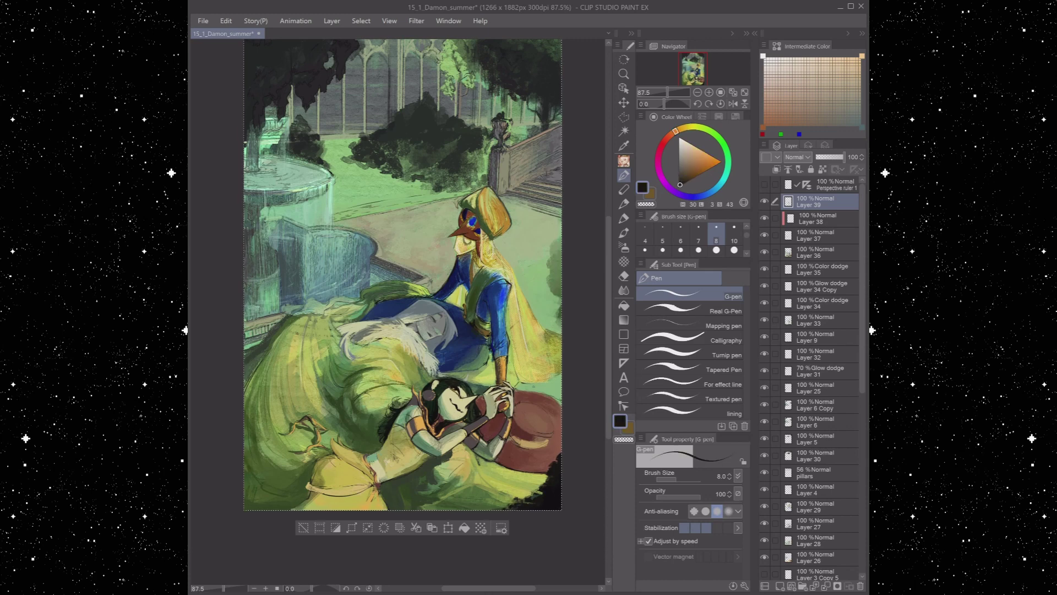
alt+click(529, 439)
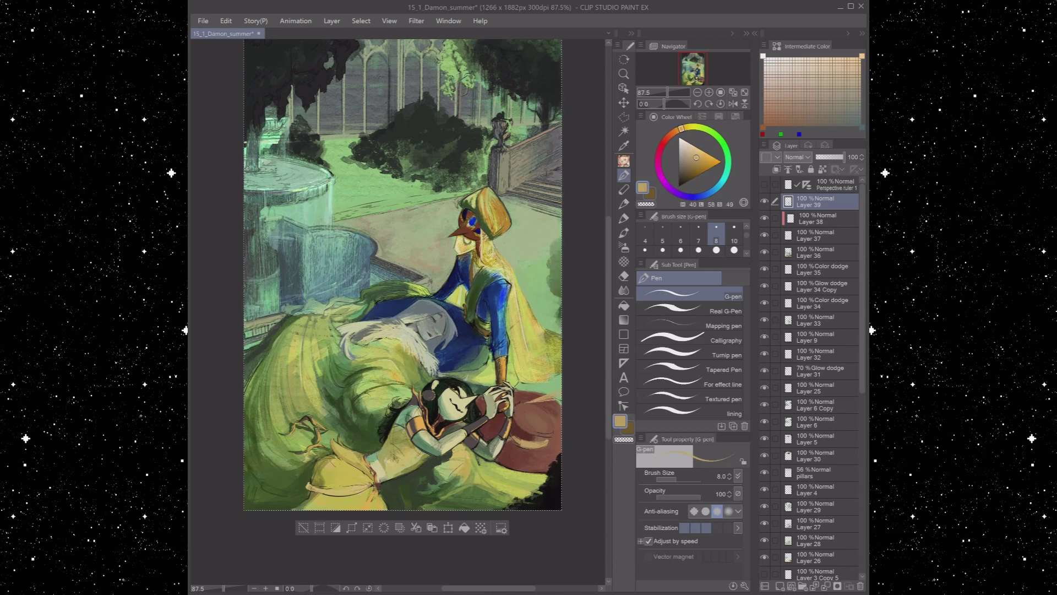
alt+click(496, 380)
alt+click(448, 378)
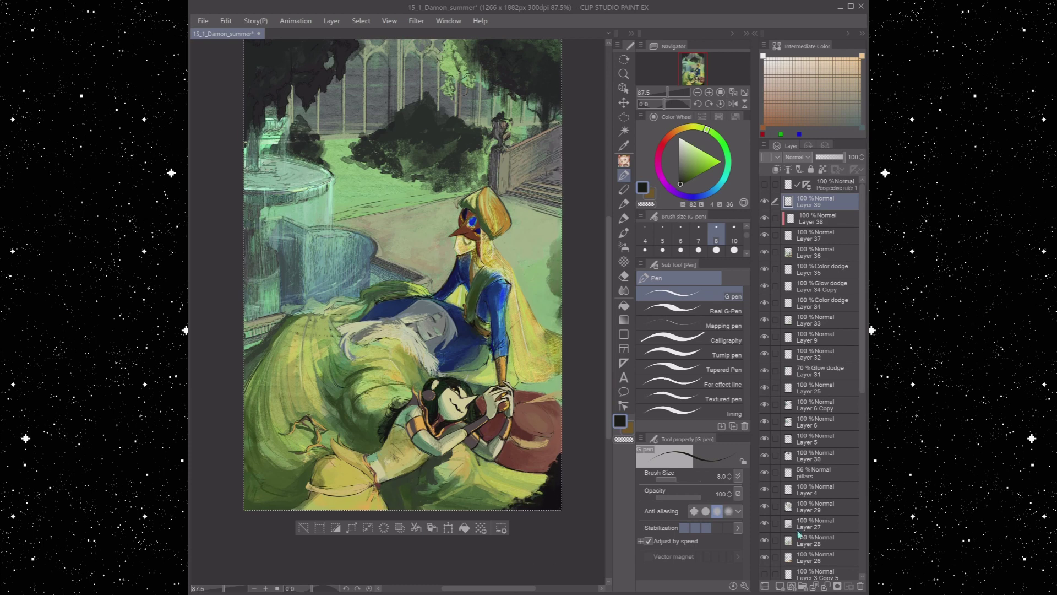
Hide Layer 6 Copy to remove the sketch lines over the fountain and stairs, checking the painting with and without it
click(764, 405)
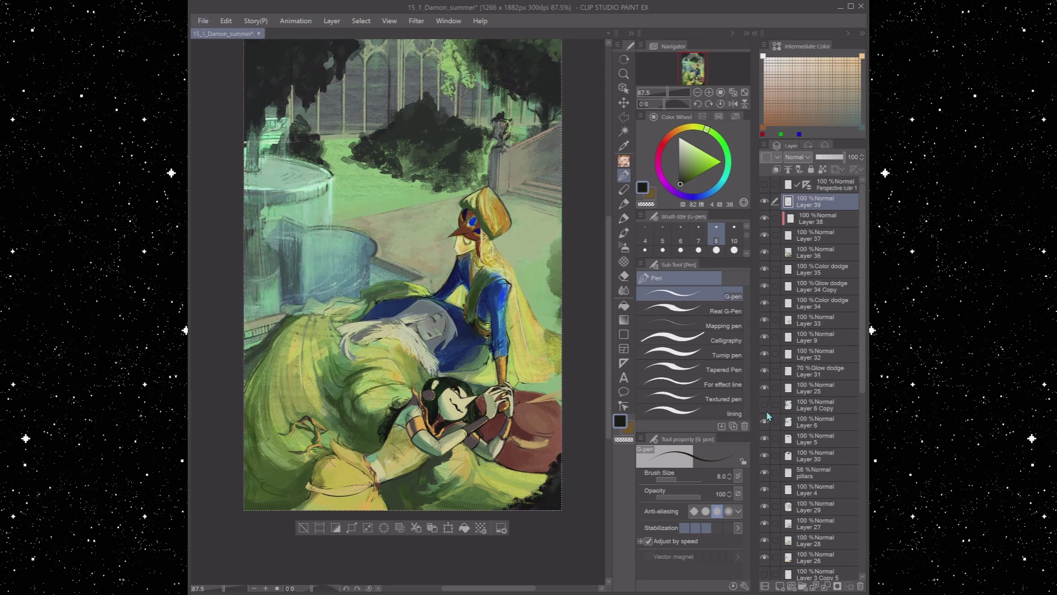
click(766, 414)
click(765, 407)
scroll(403, 292, up, 1)
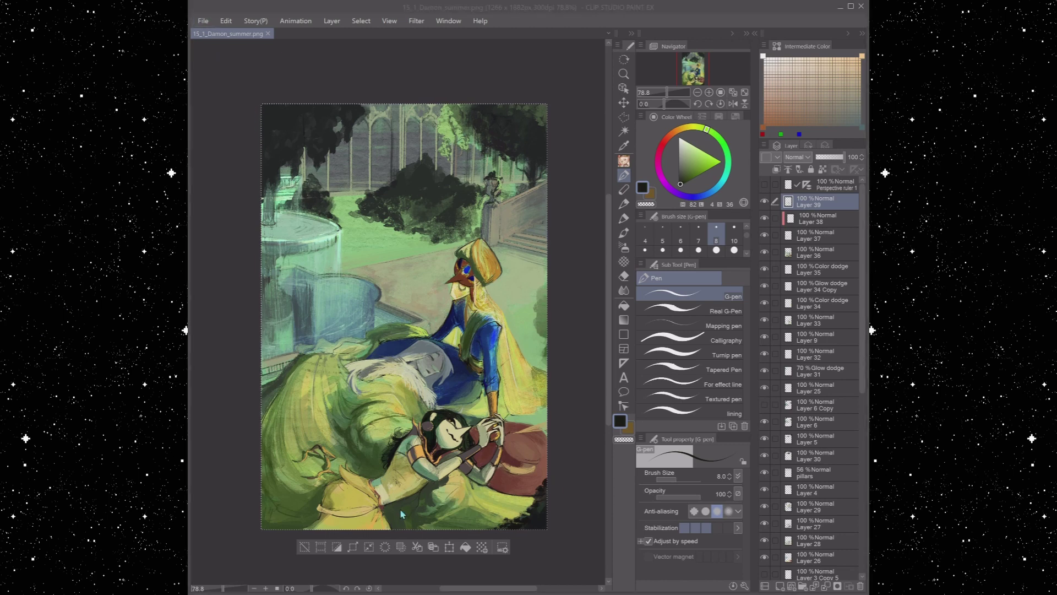
Switch to the Spring02 painting, hide the scribbled Layer 25 and select Layer 15 Copy 2
drag(465, 589, 478, 589)
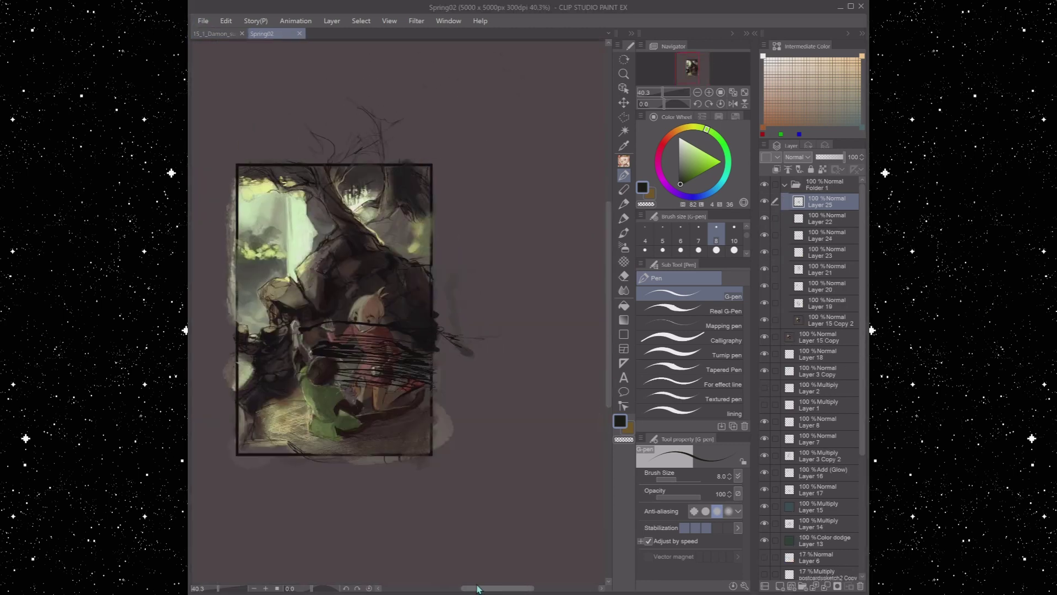
click(764, 202)
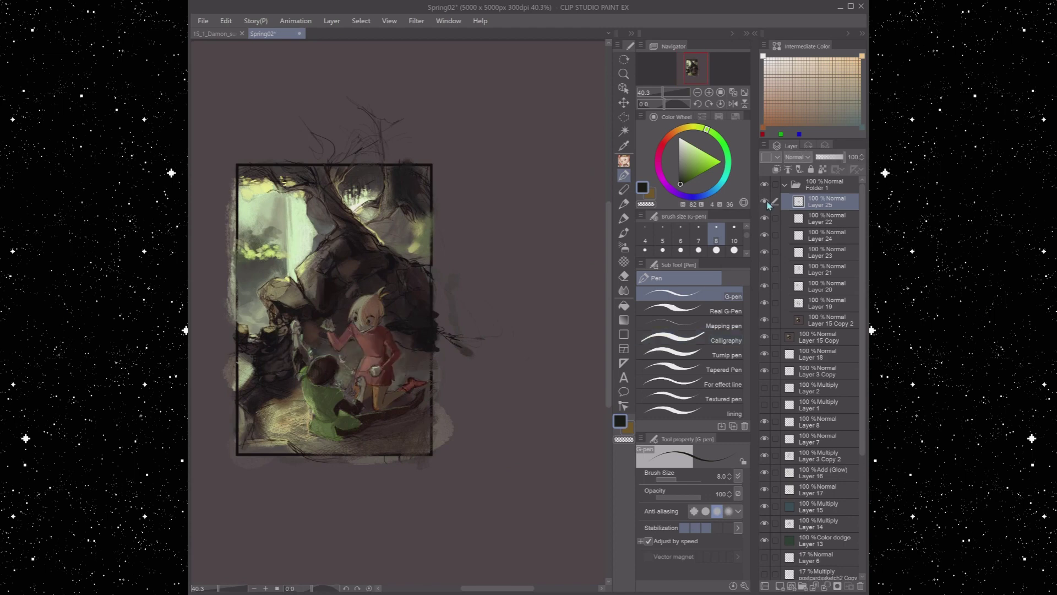
click(765, 320)
click(825, 320)
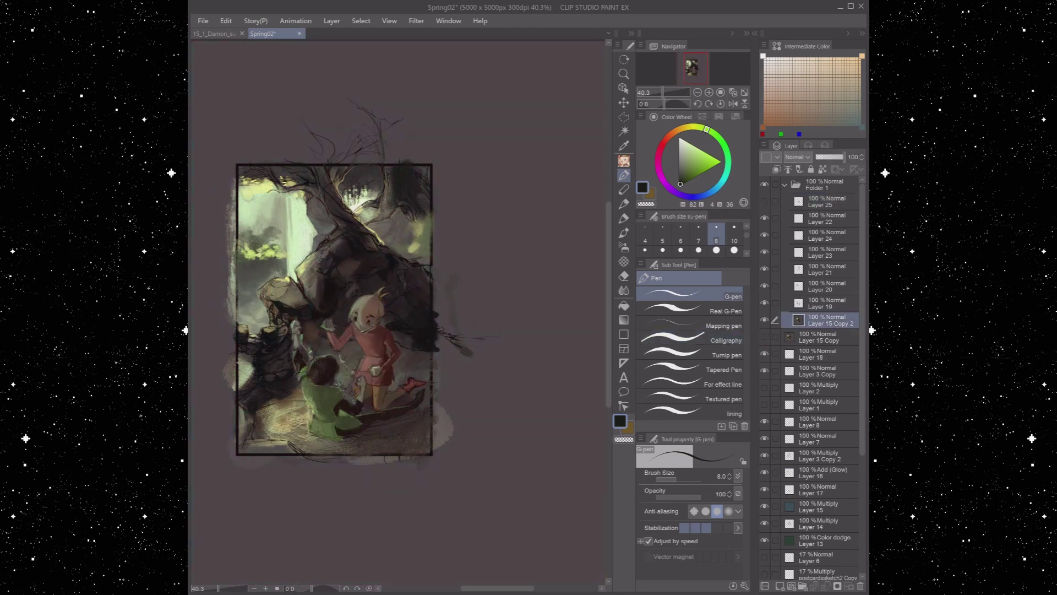